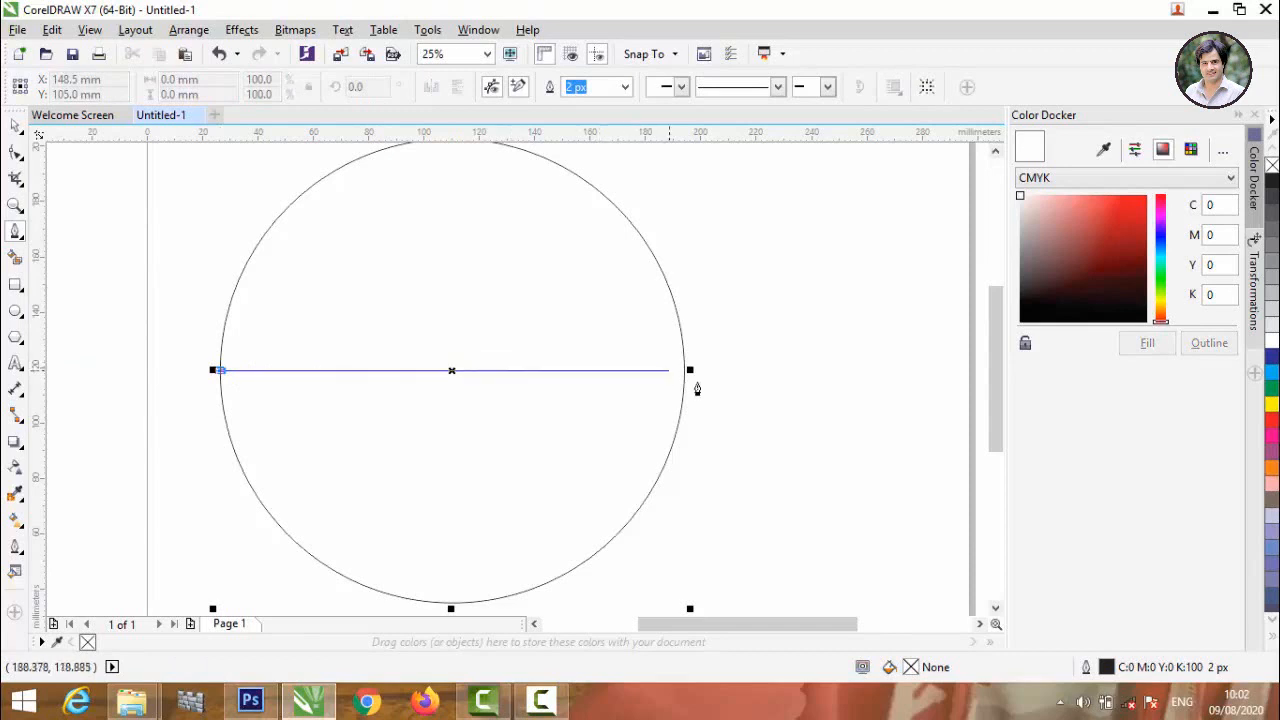
Finish the straight horizontal line across the middle of the circle, about 168 mm long, and deselect it.
click(683, 370)
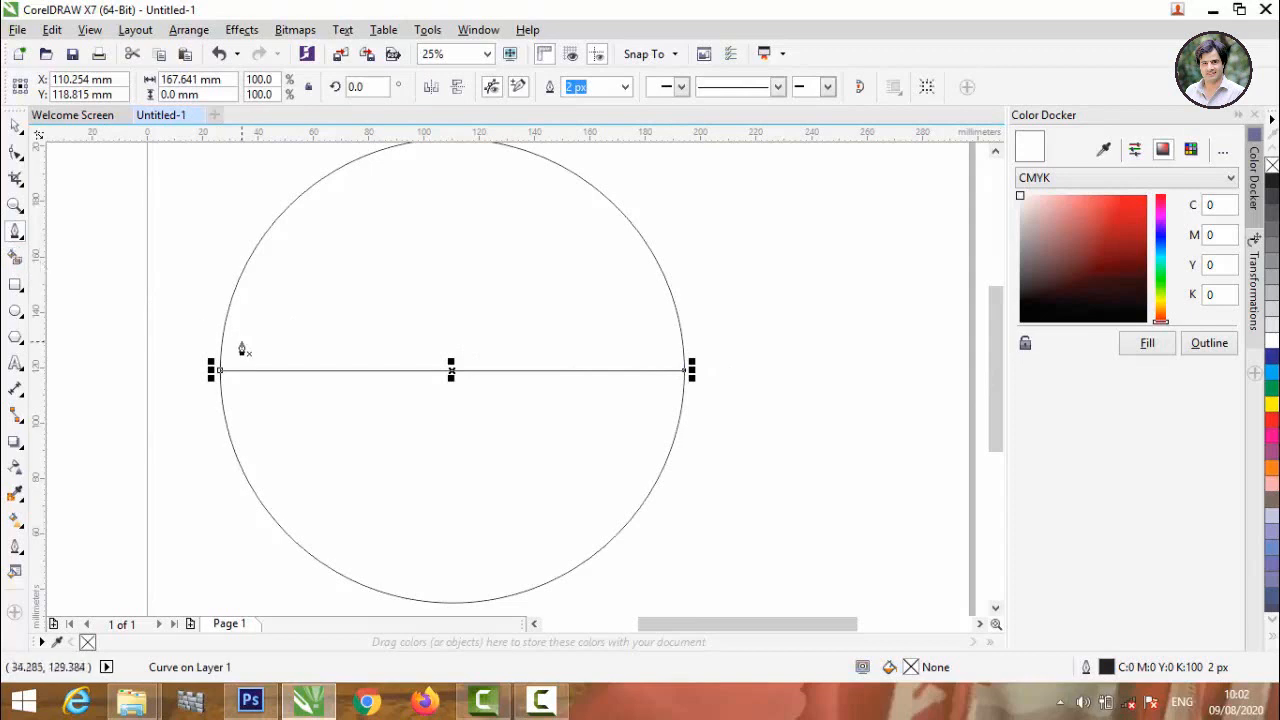
click(14, 234)
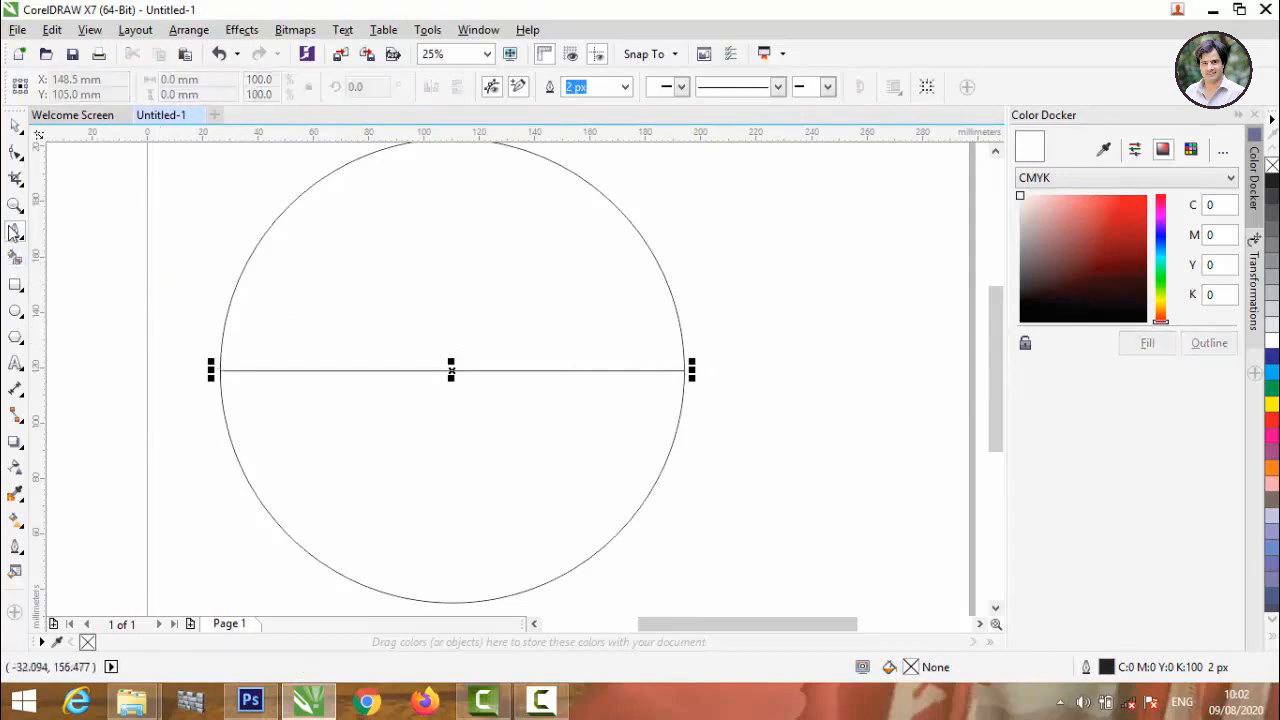
key(space)
click(73, 191)
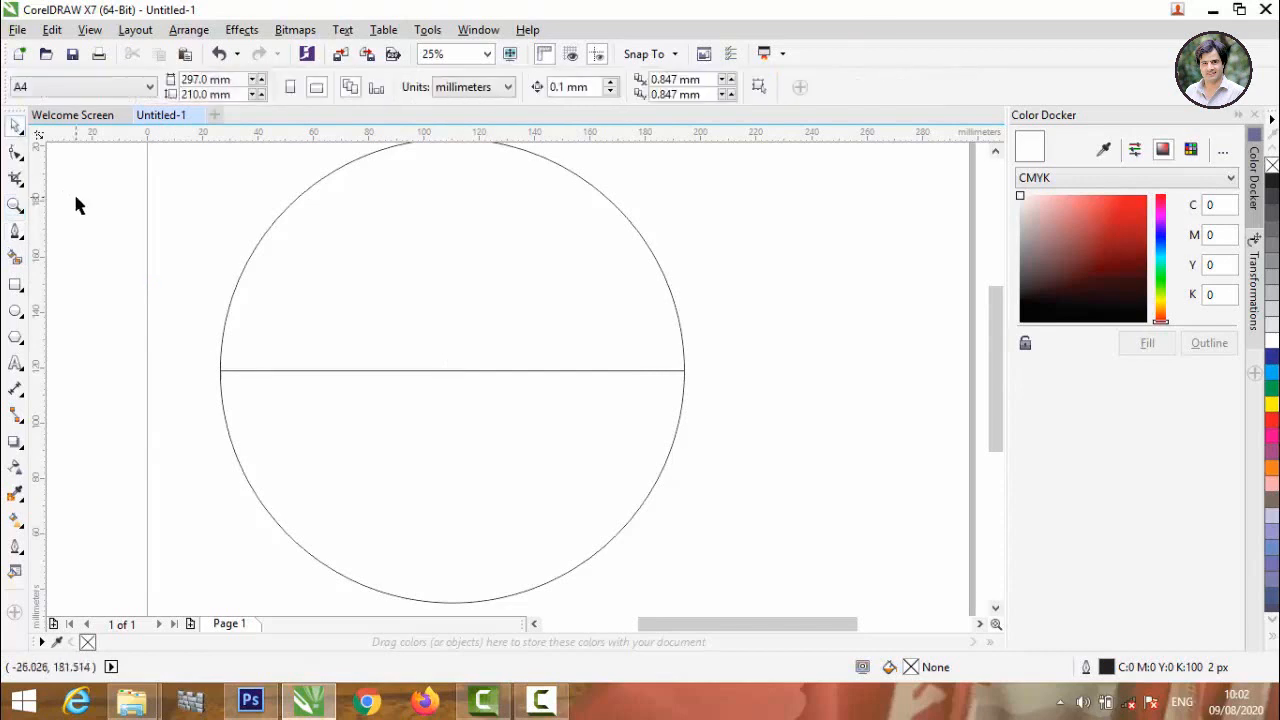
With the Pen tool, start a jagged mountain outline at the circle's left edge above the line, rising in steps to a peak about 43 mm high.
click(15, 236)
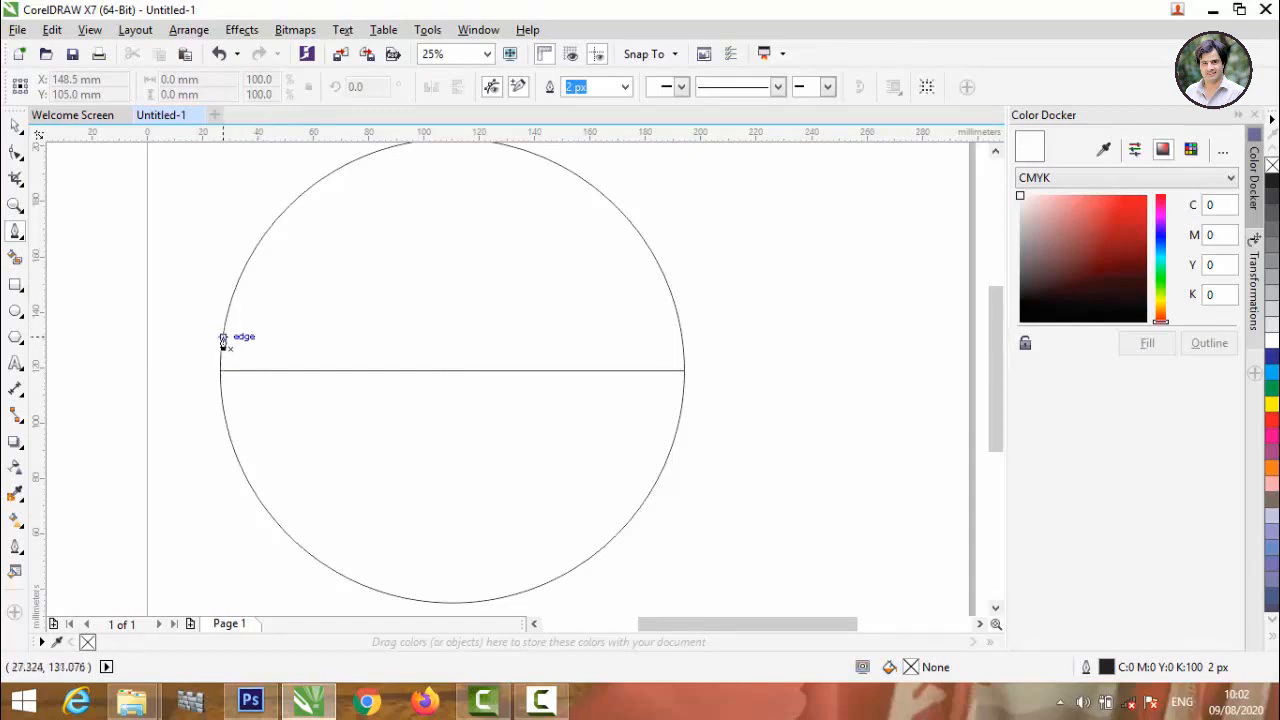
click(222, 335)
click(232, 323)
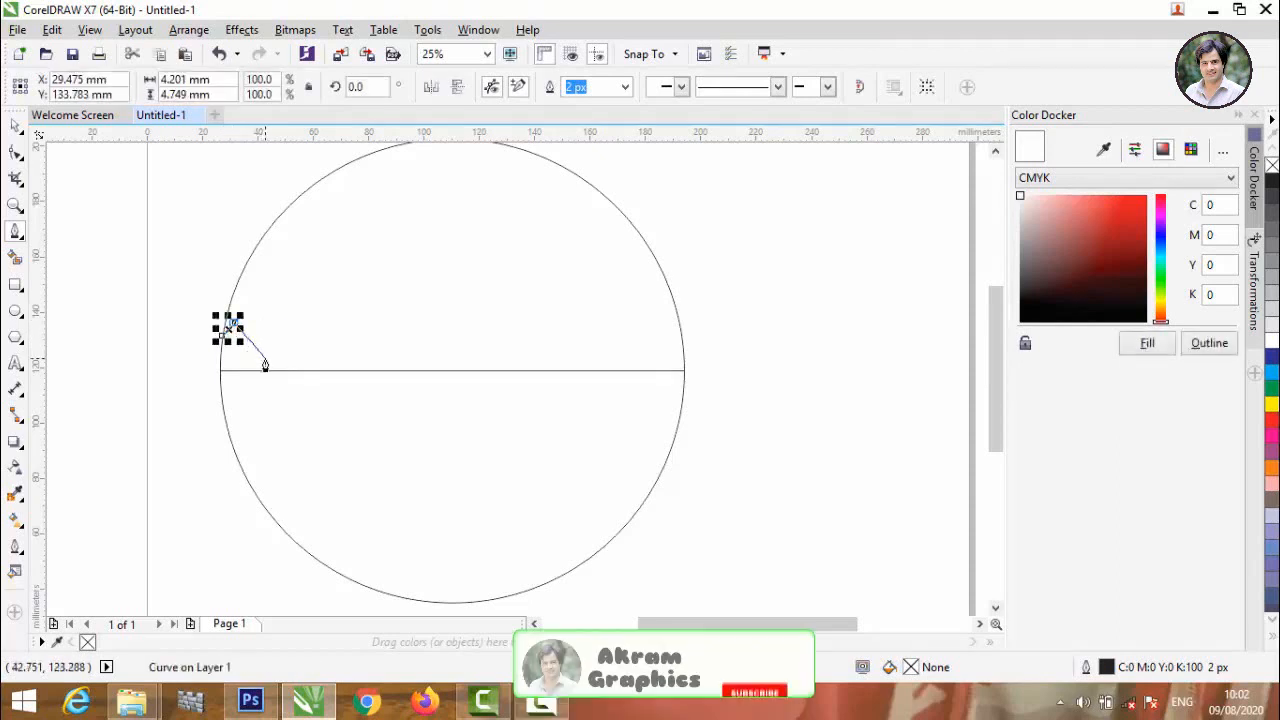
click(265, 359)
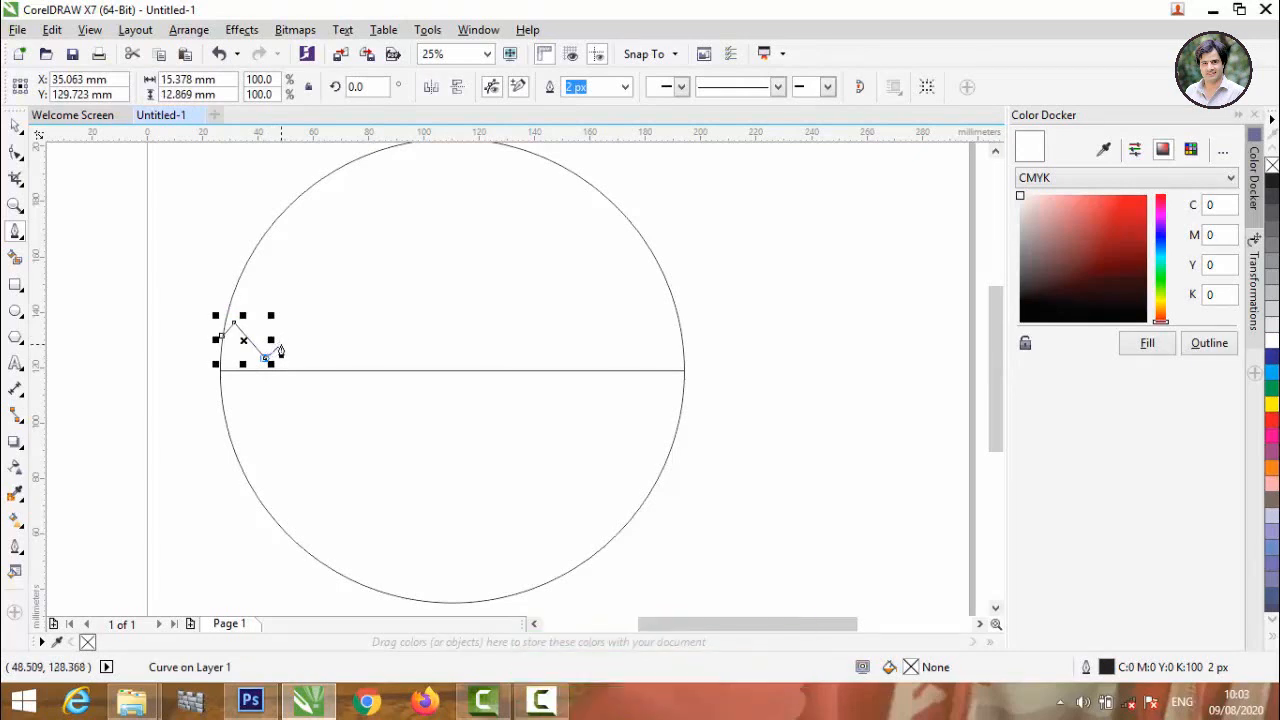
click(281, 346)
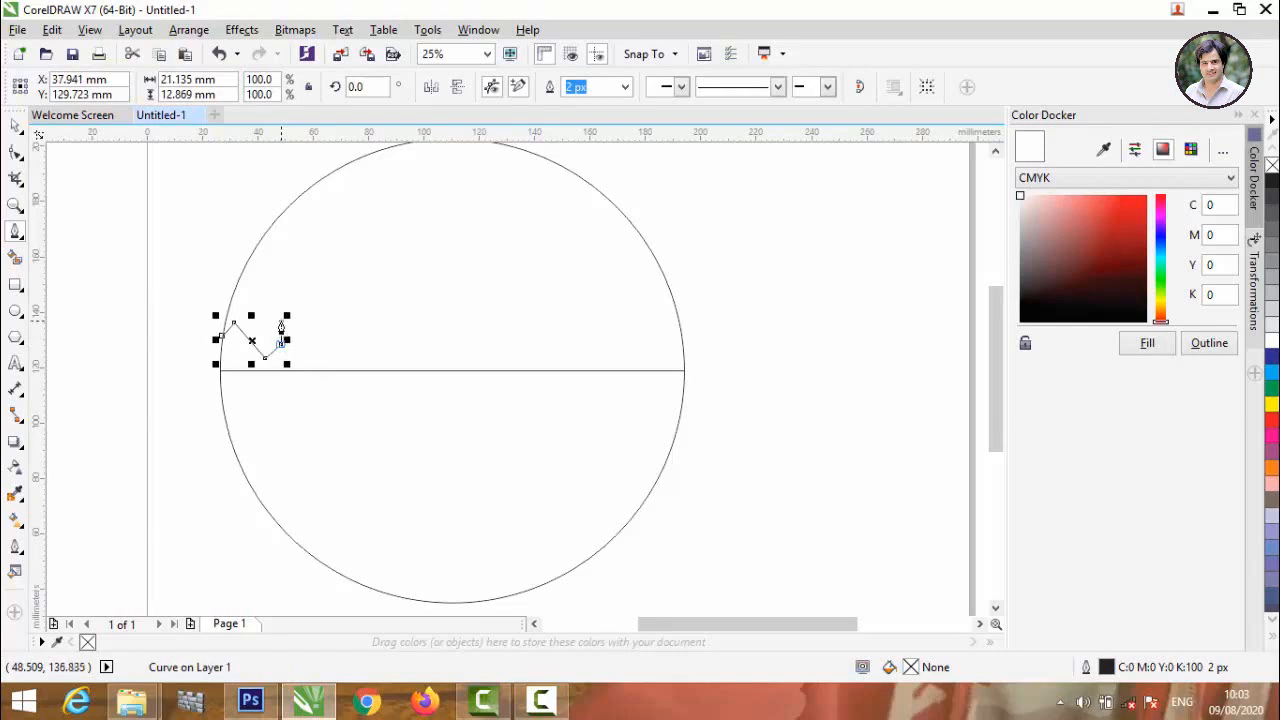
click(300, 313)
click(302, 310)
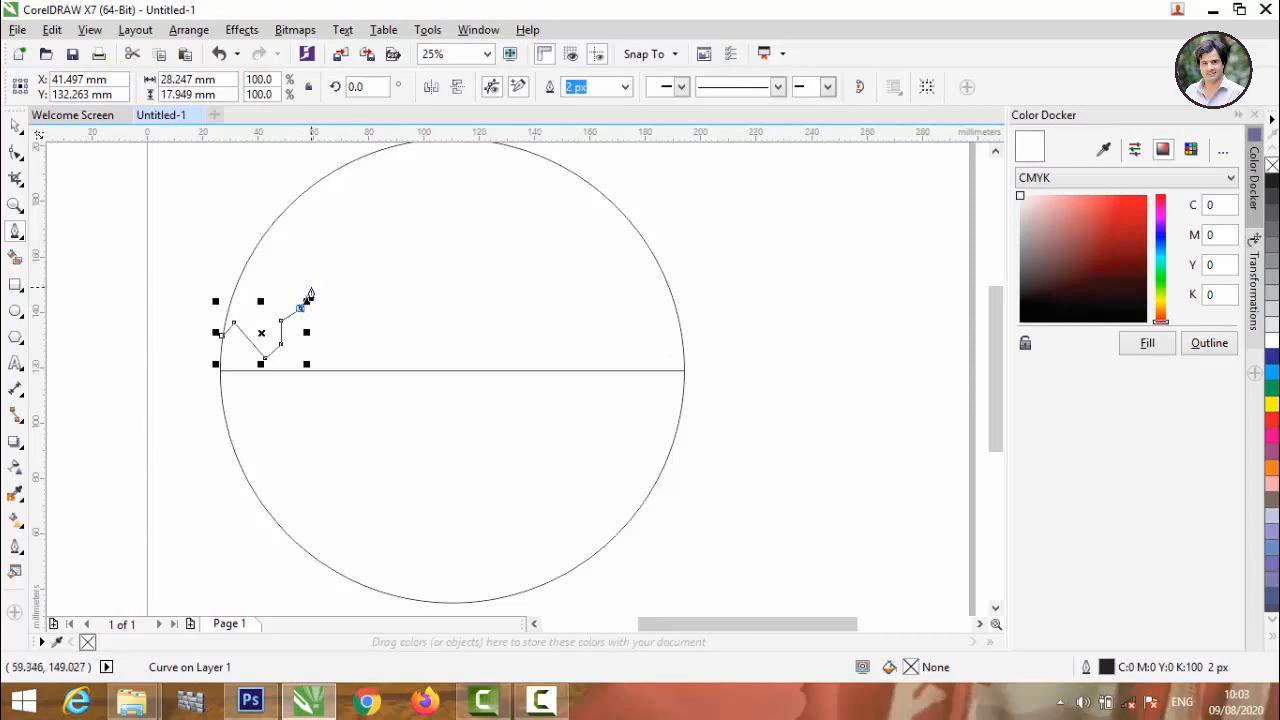
click(311, 289)
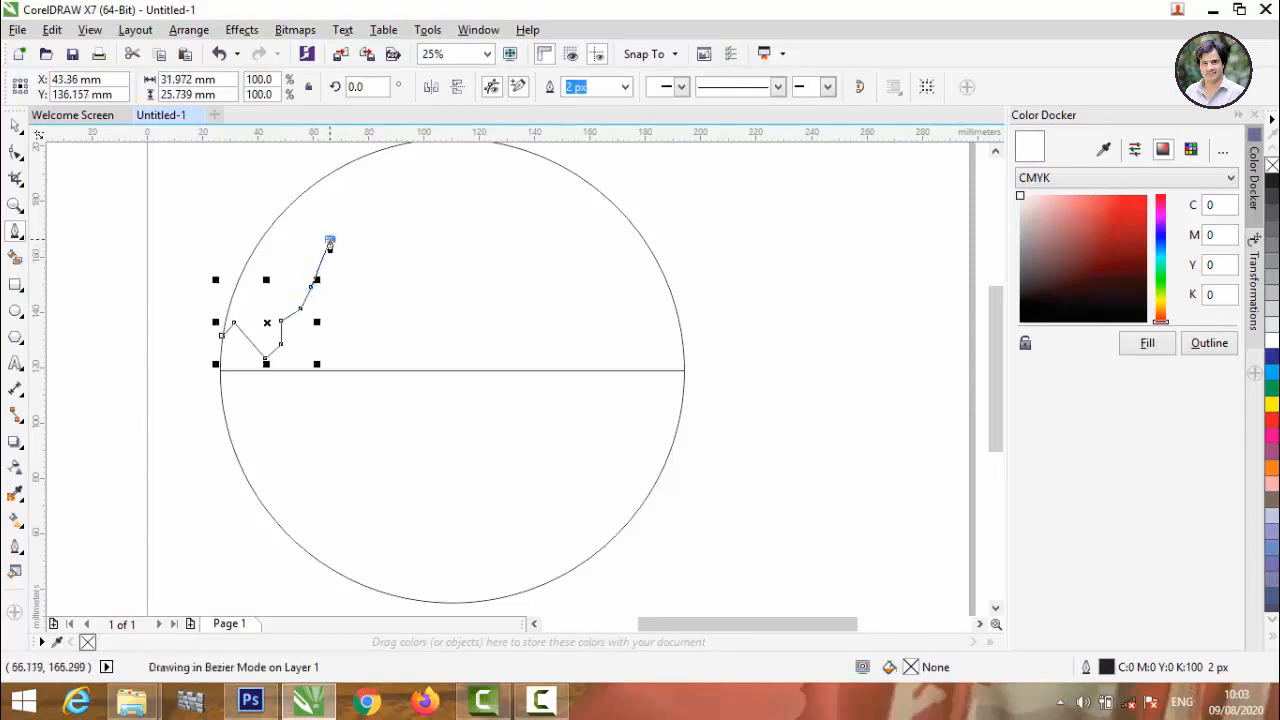
click(329, 239)
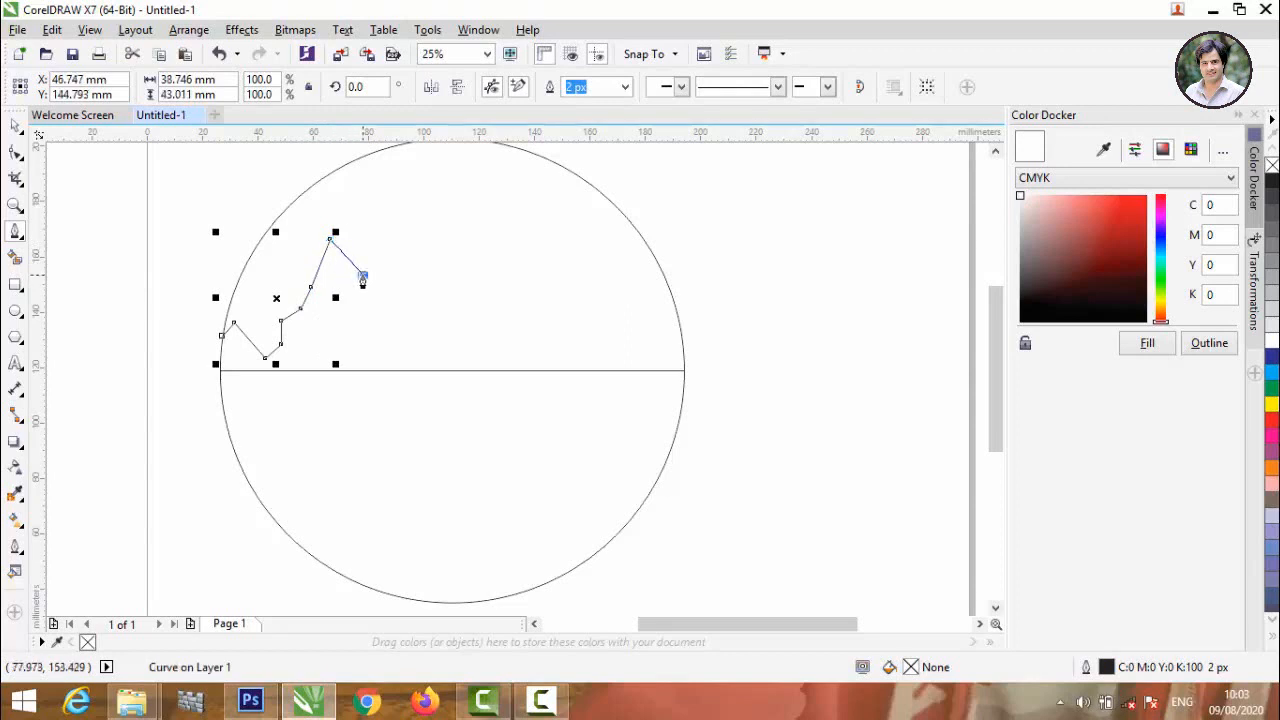
Continue the mountain outline down from the peak over a short ledge to a low point, then back up into a small narrow notch.
click(362, 277)
click(376, 275)
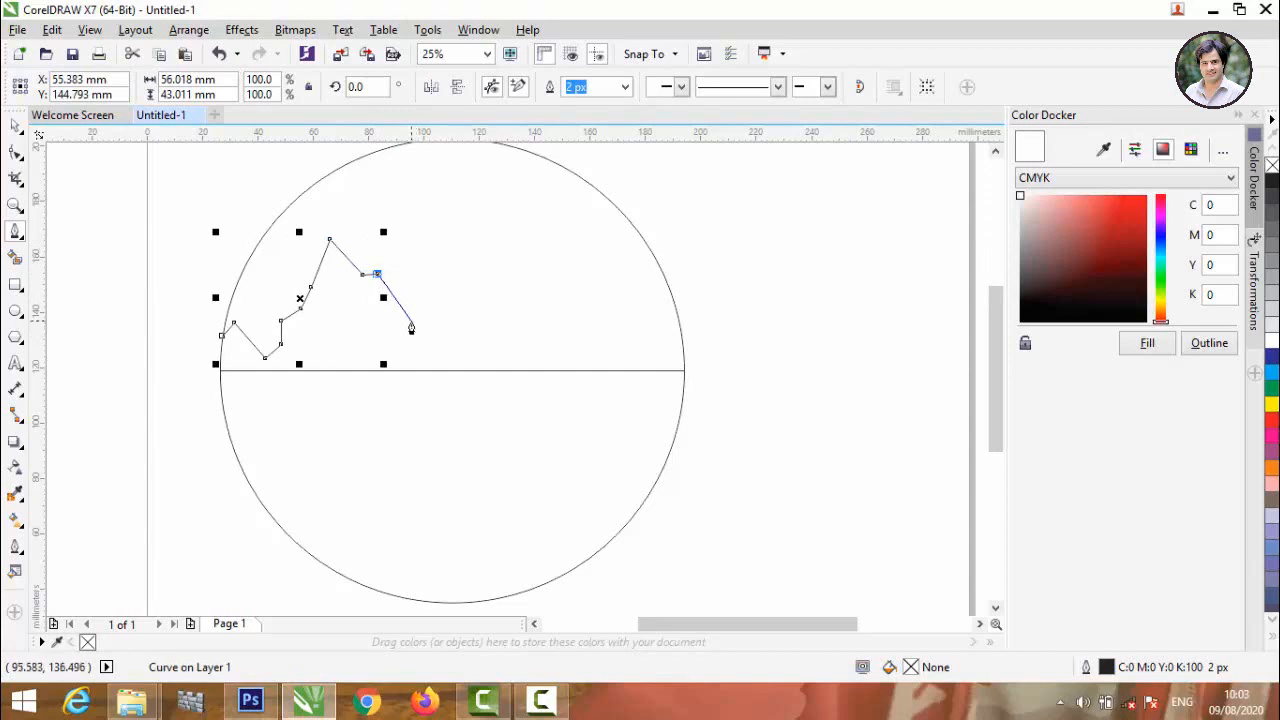
click(402, 312)
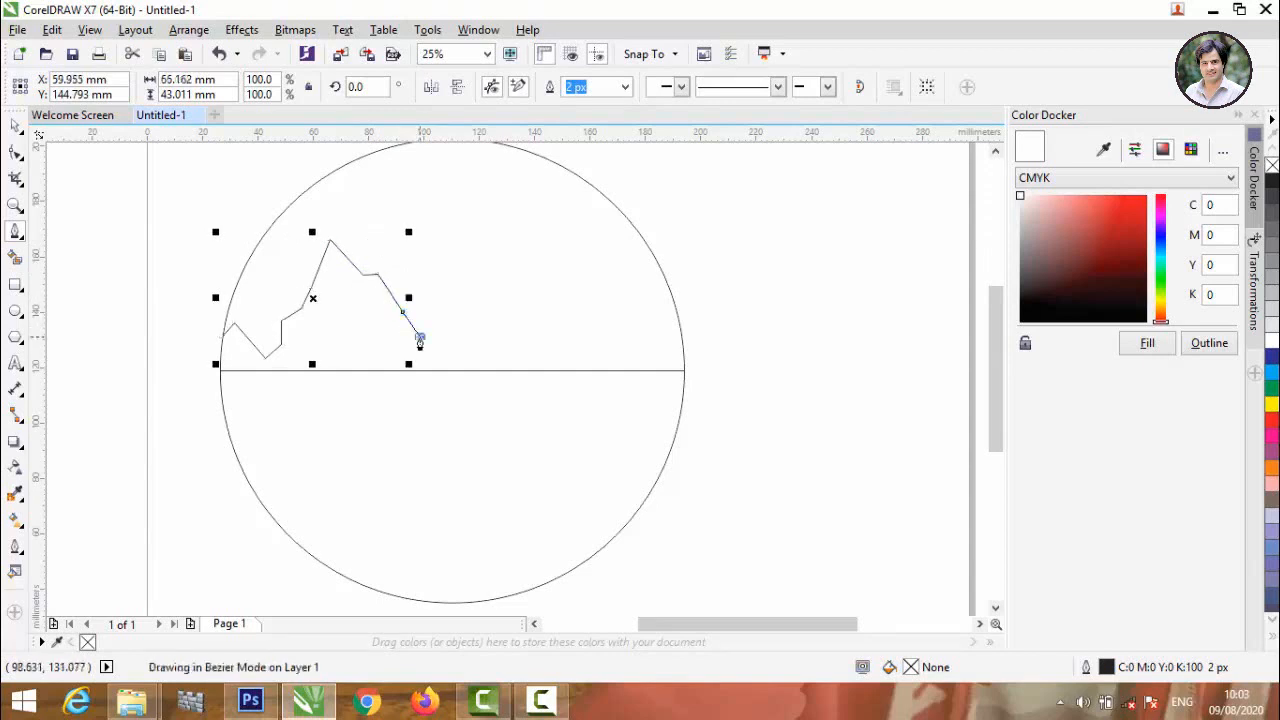
click(419, 337)
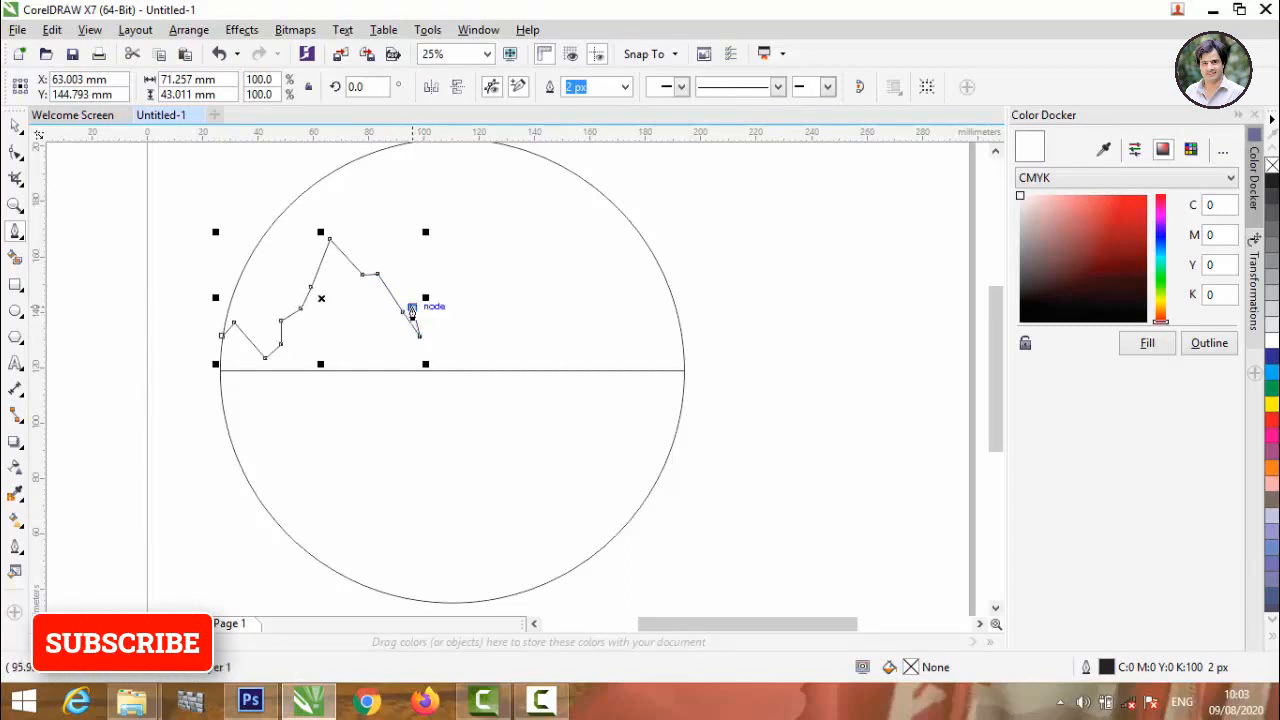
click(412, 309)
scroll(440, 330, up, 3)
click(438, 340)
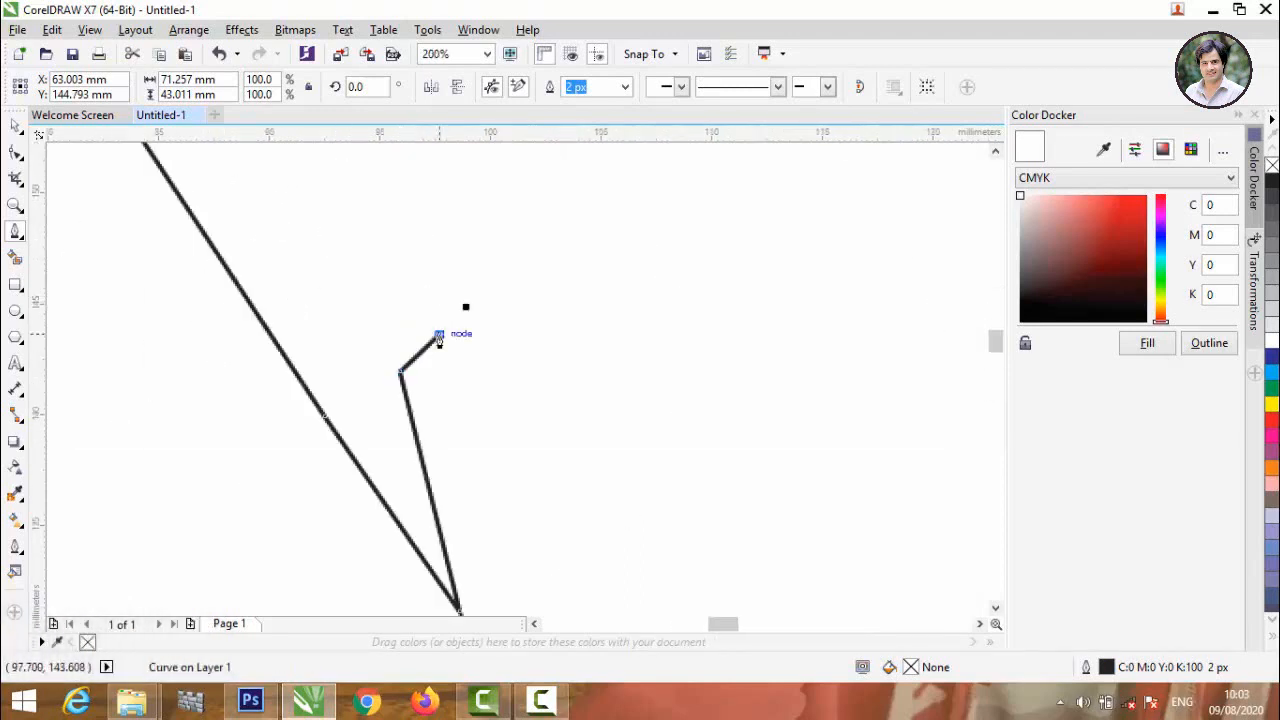
Extend the outline down a long slope, through a small zigzag, and along a second slope ending in a short upturned tip.
scroll(441, 338, down, 2)
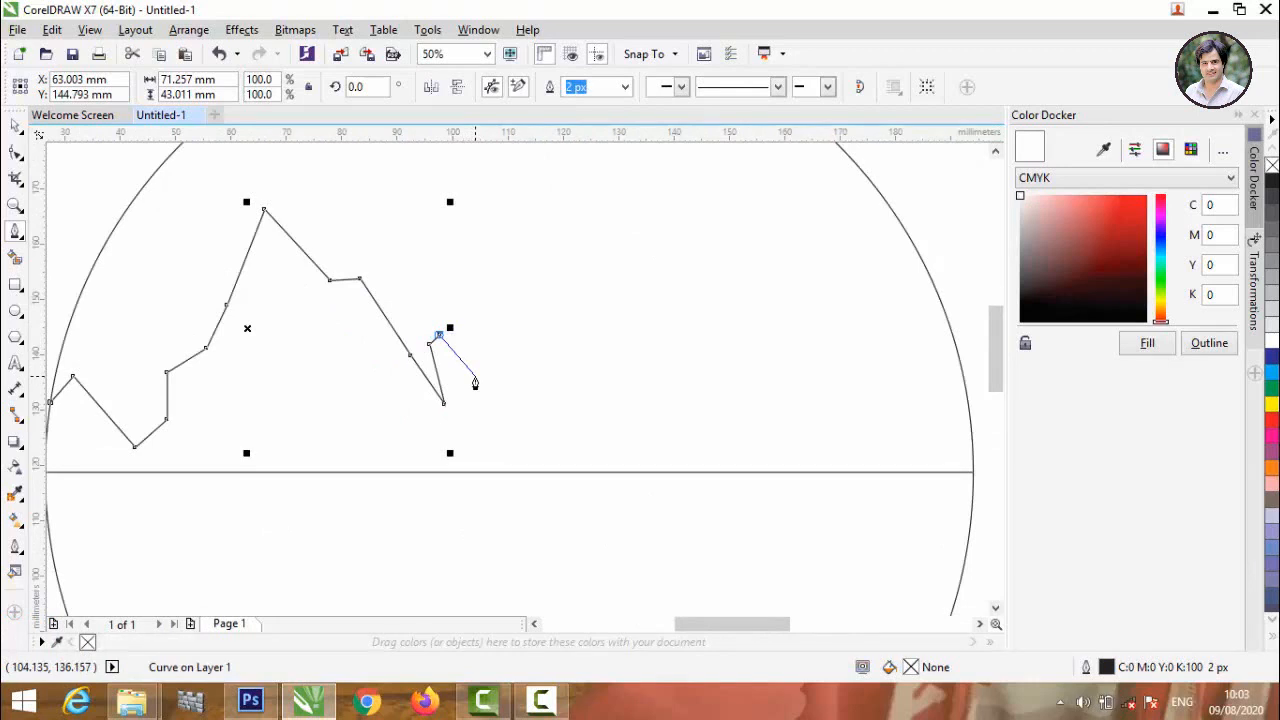
click(582, 414)
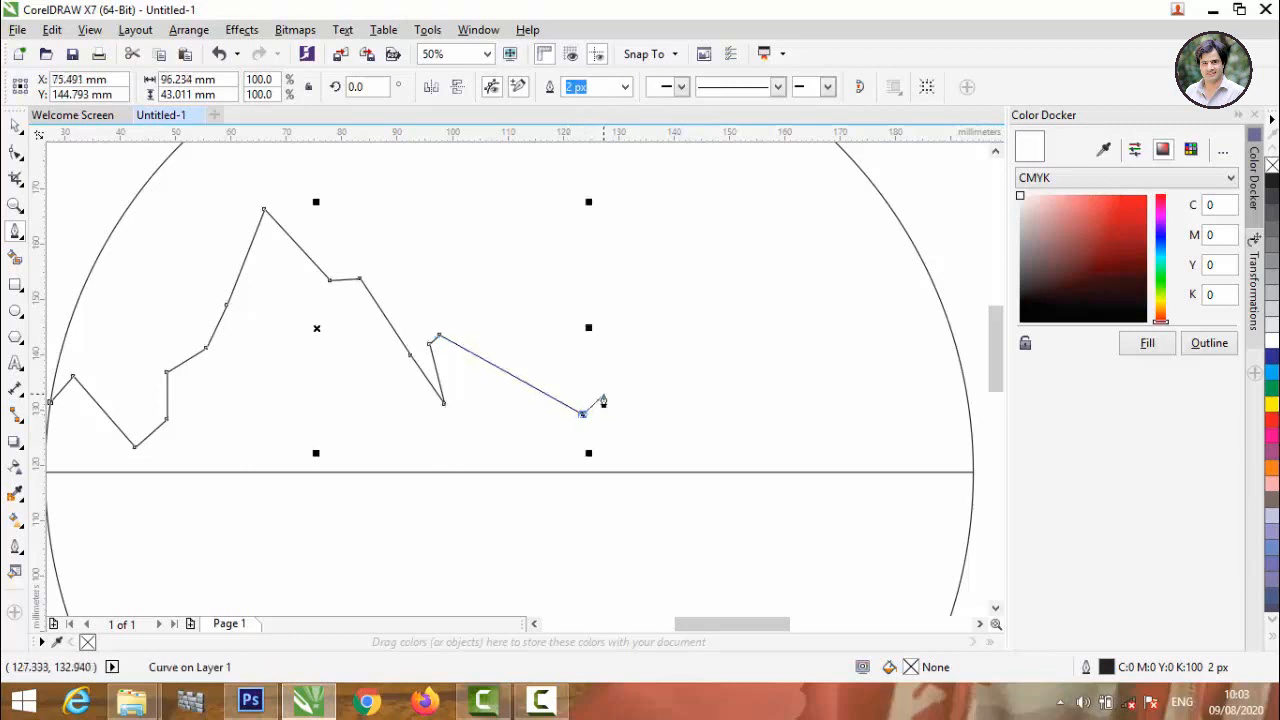
click(603, 399)
click(630, 412)
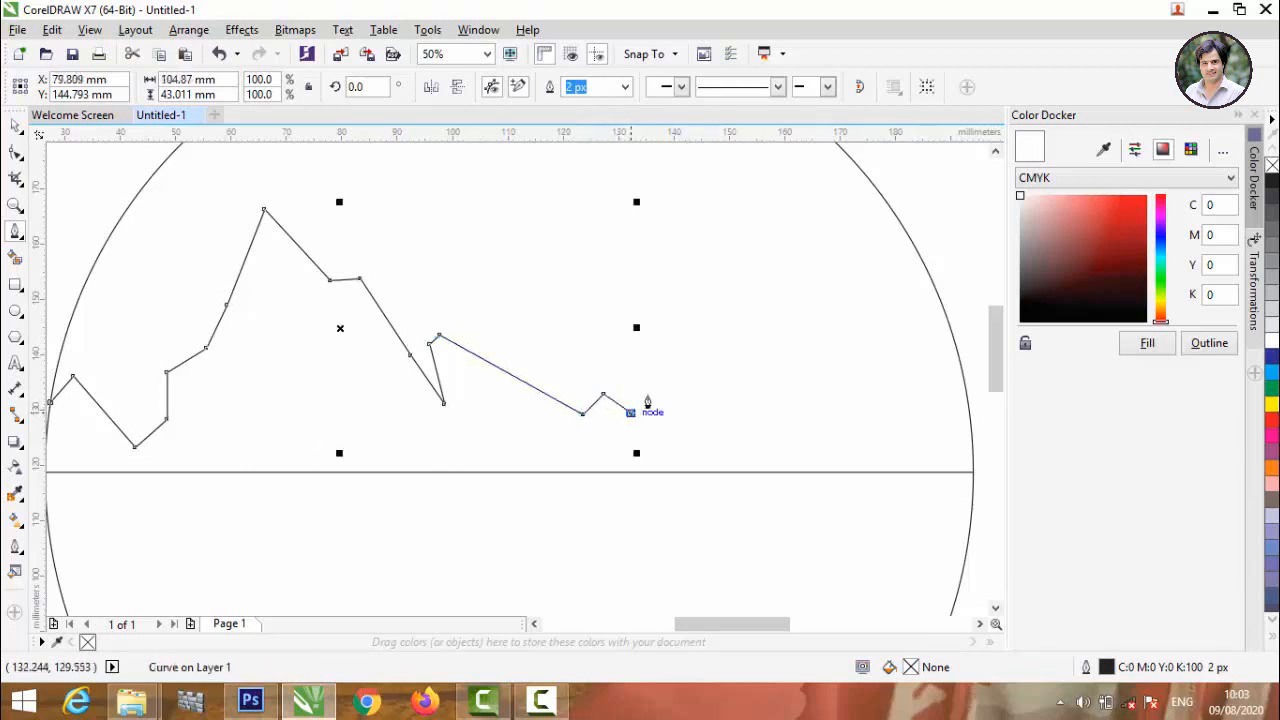
click(663, 381)
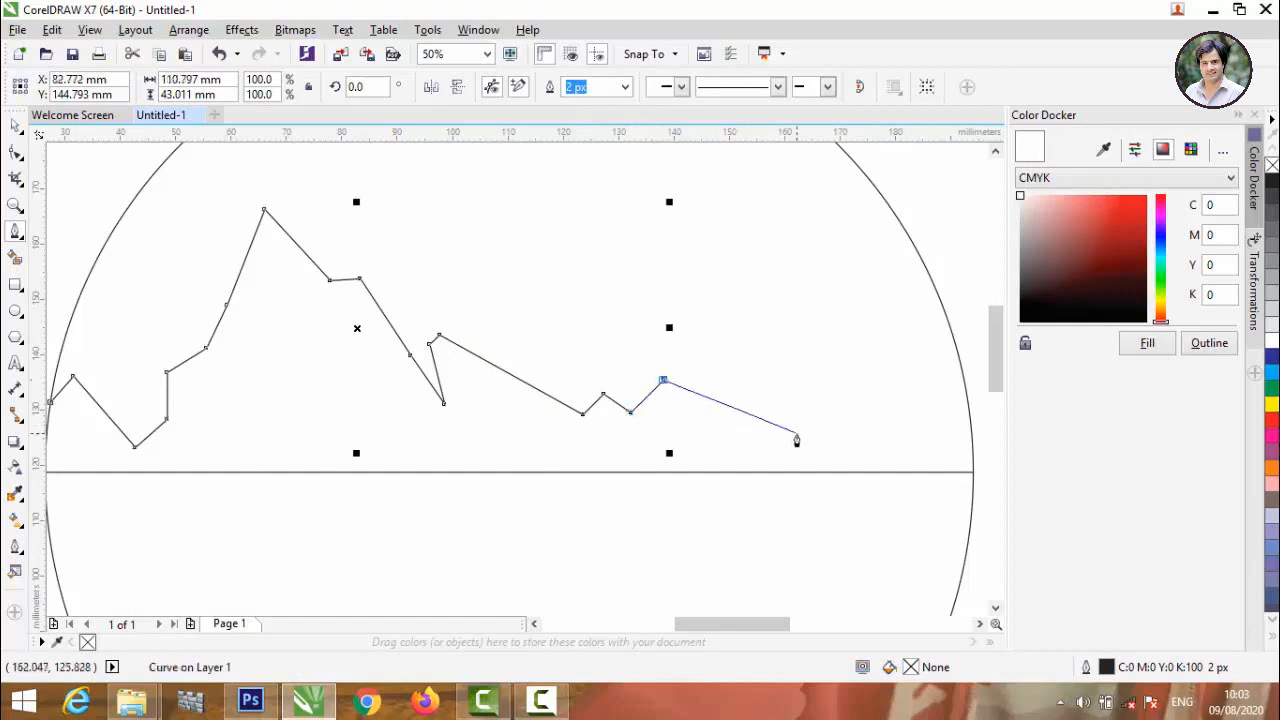
click(796, 434)
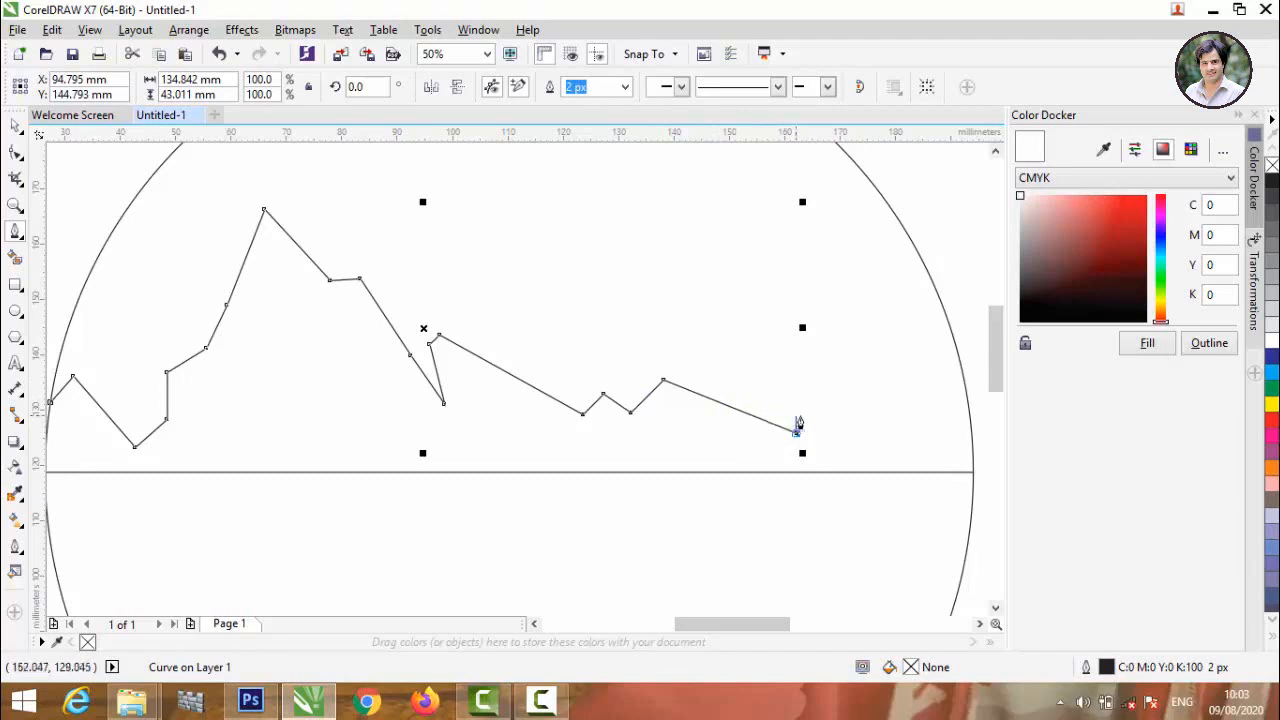
click(798, 433)
click(797, 433)
click(802, 421)
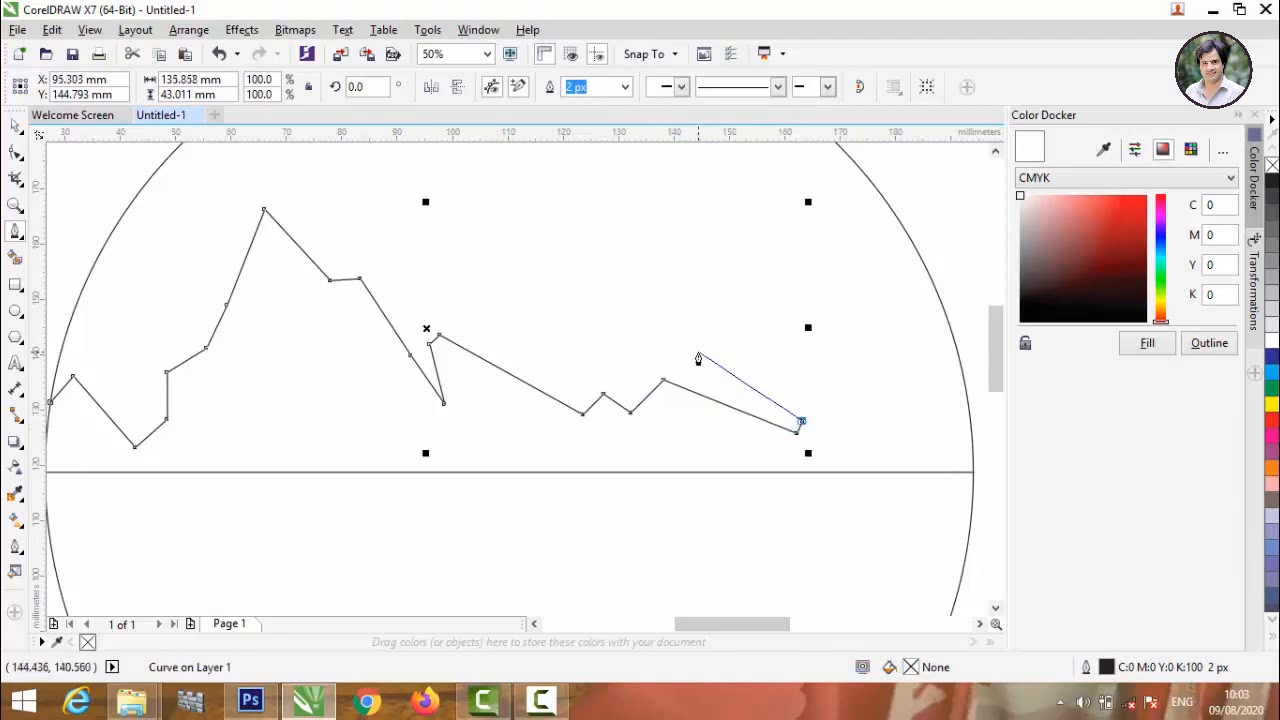
Draw the right-hand peak back over the slope and down to the circle's right edge, ending the outline at about 166 mm wide.
click(697, 348)
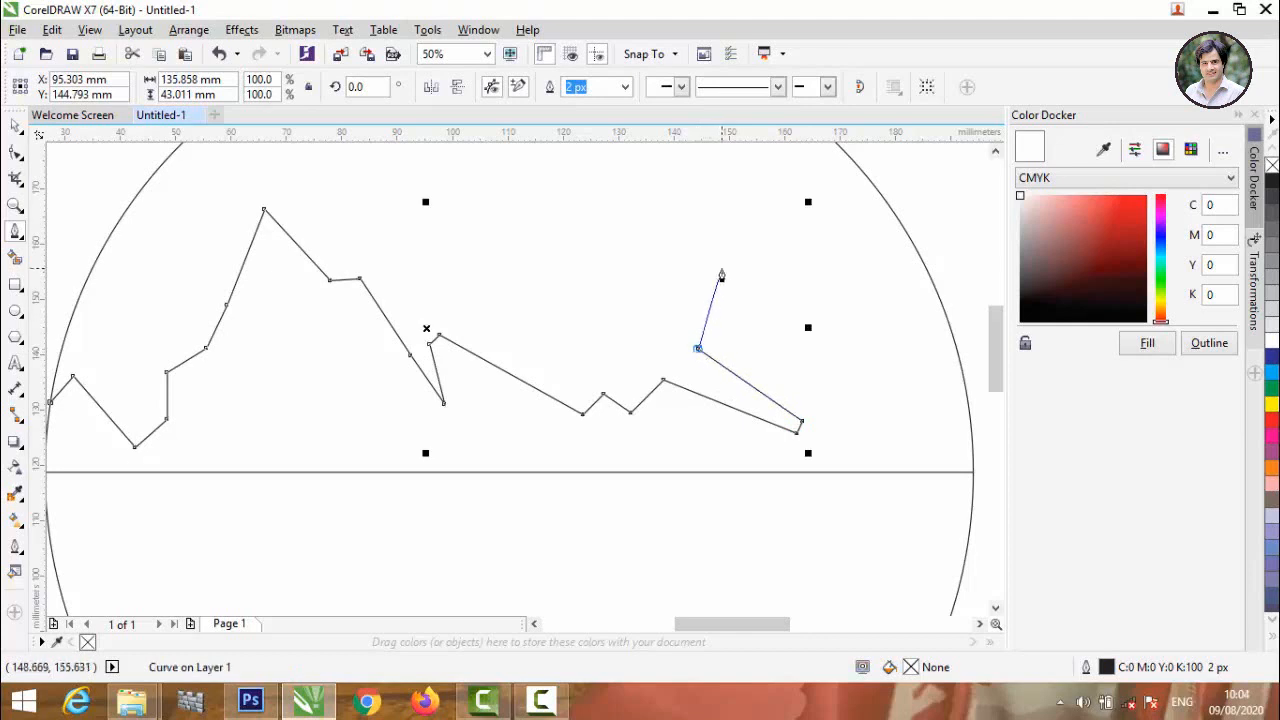
click(721, 268)
click(744, 229)
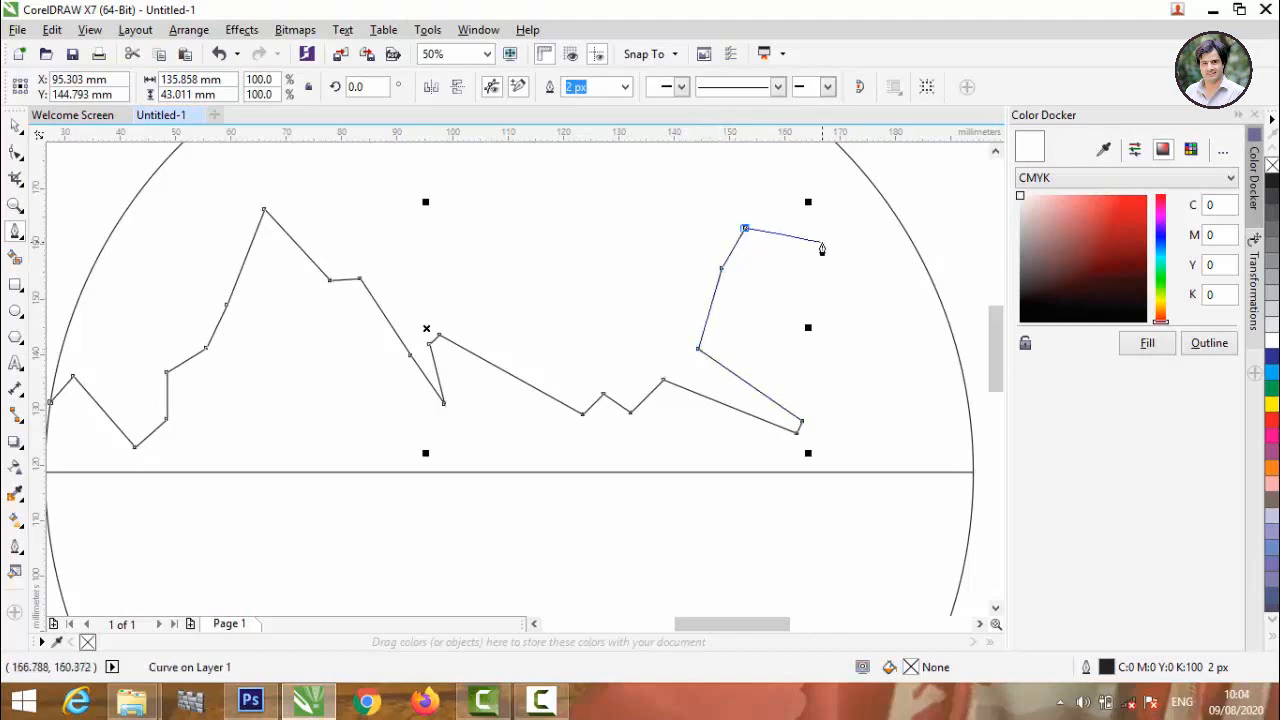
click(821, 242)
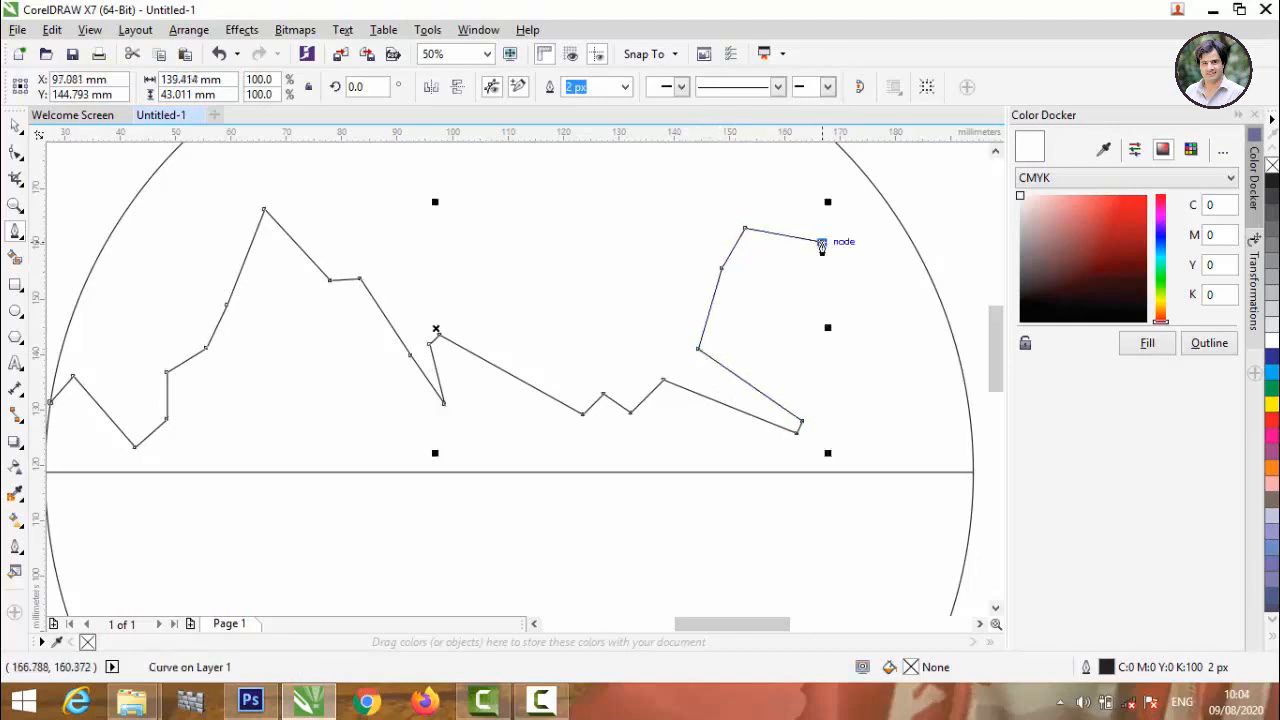
click(970, 427)
key(space)
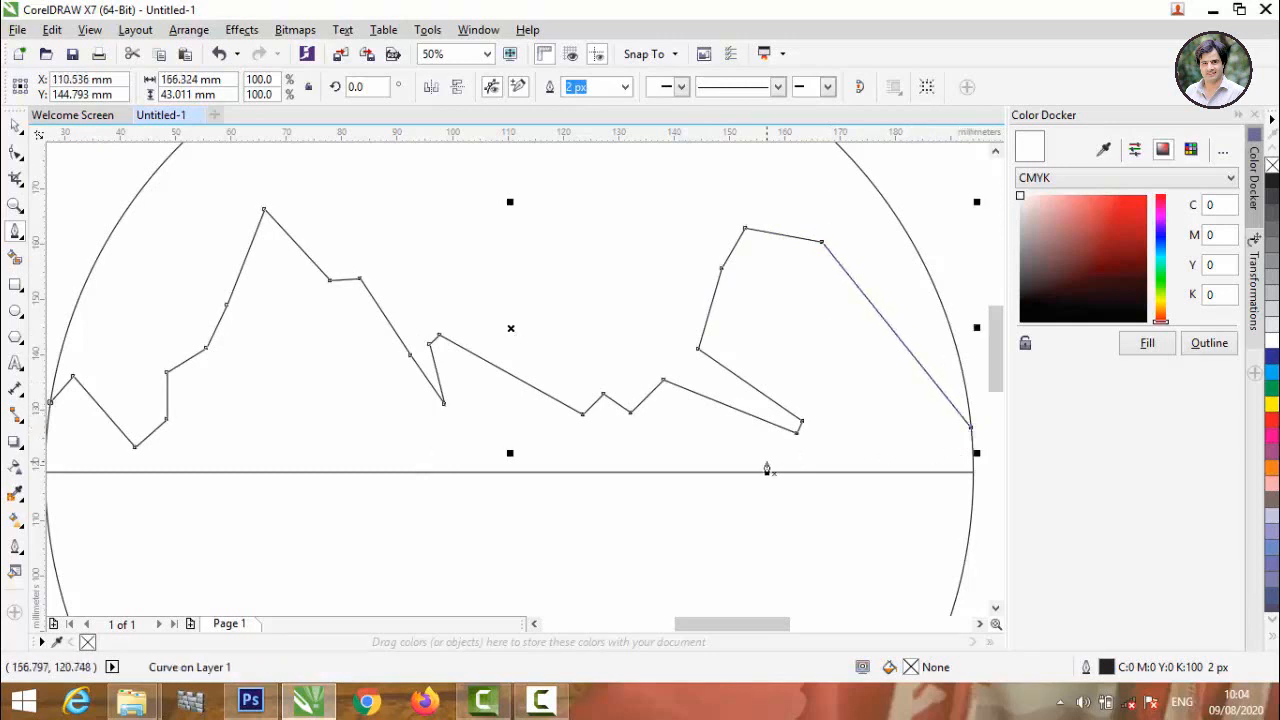
Convert the outline's first segment at the circle's left edge to a curve and bend it upward into a rounded bump.
scroll(766, 466, down, 1)
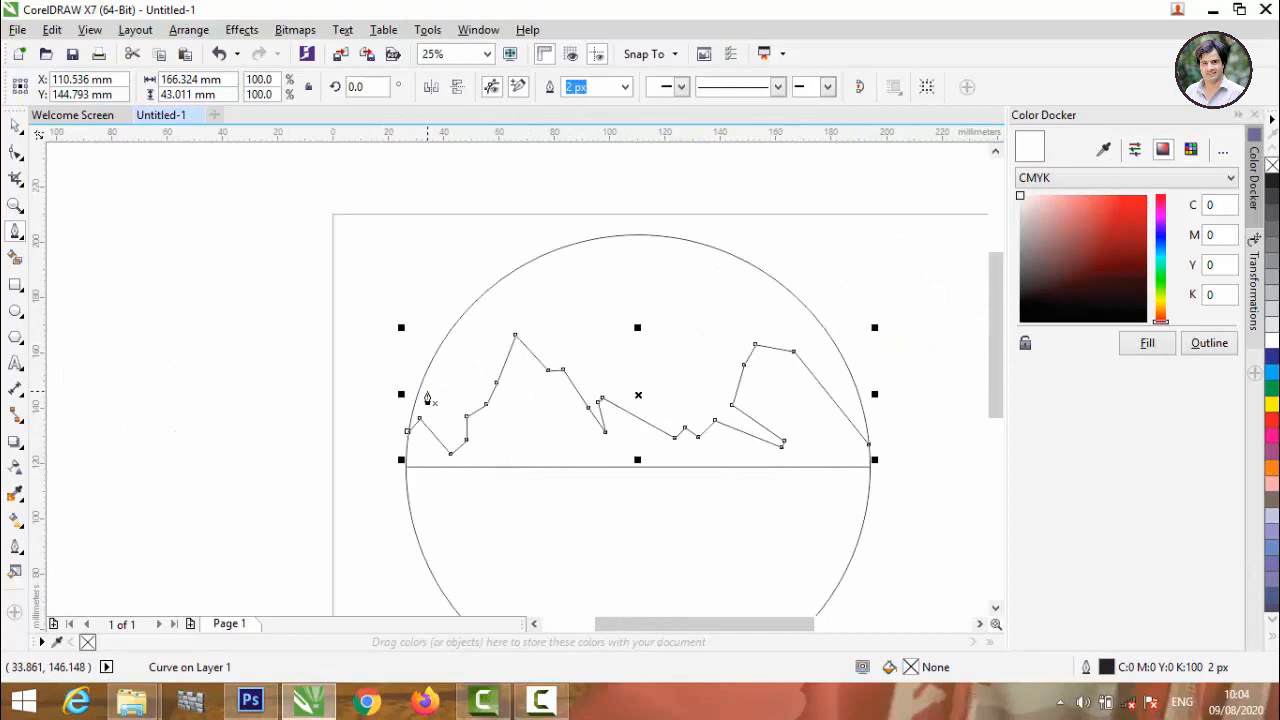
click(15, 152)
scroll(415, 430, up, 2)
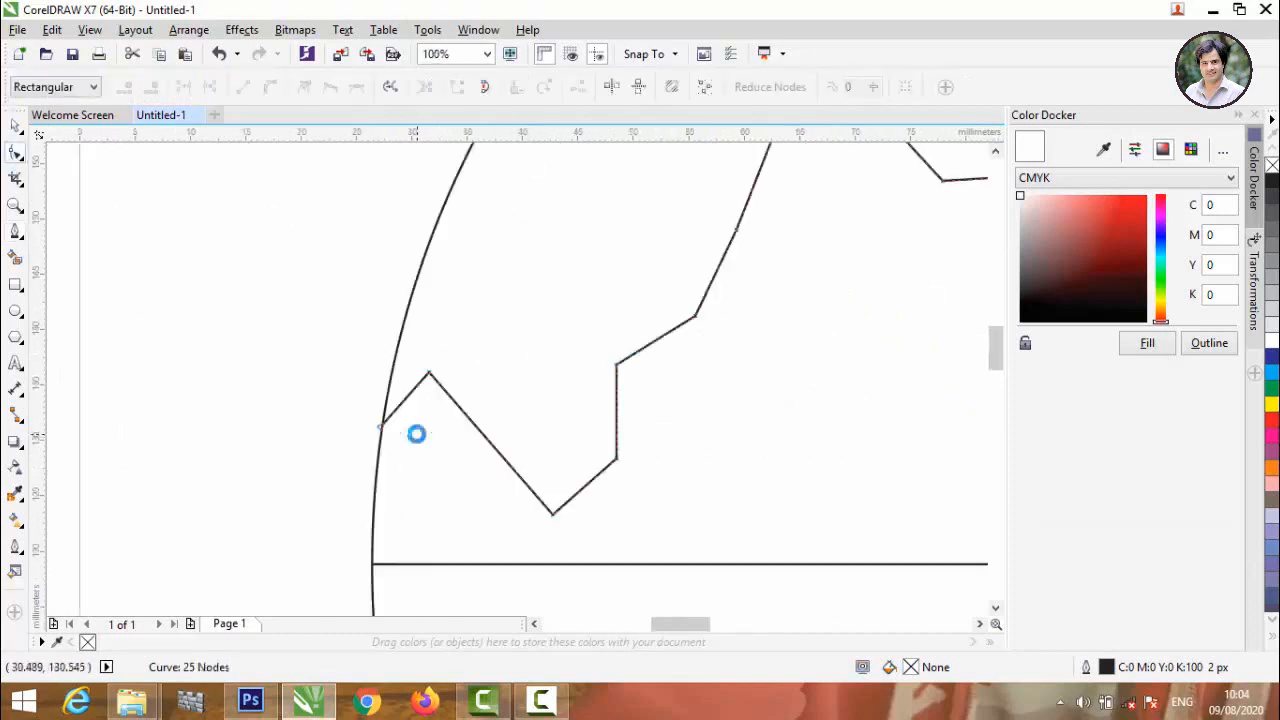
click(408, 398)
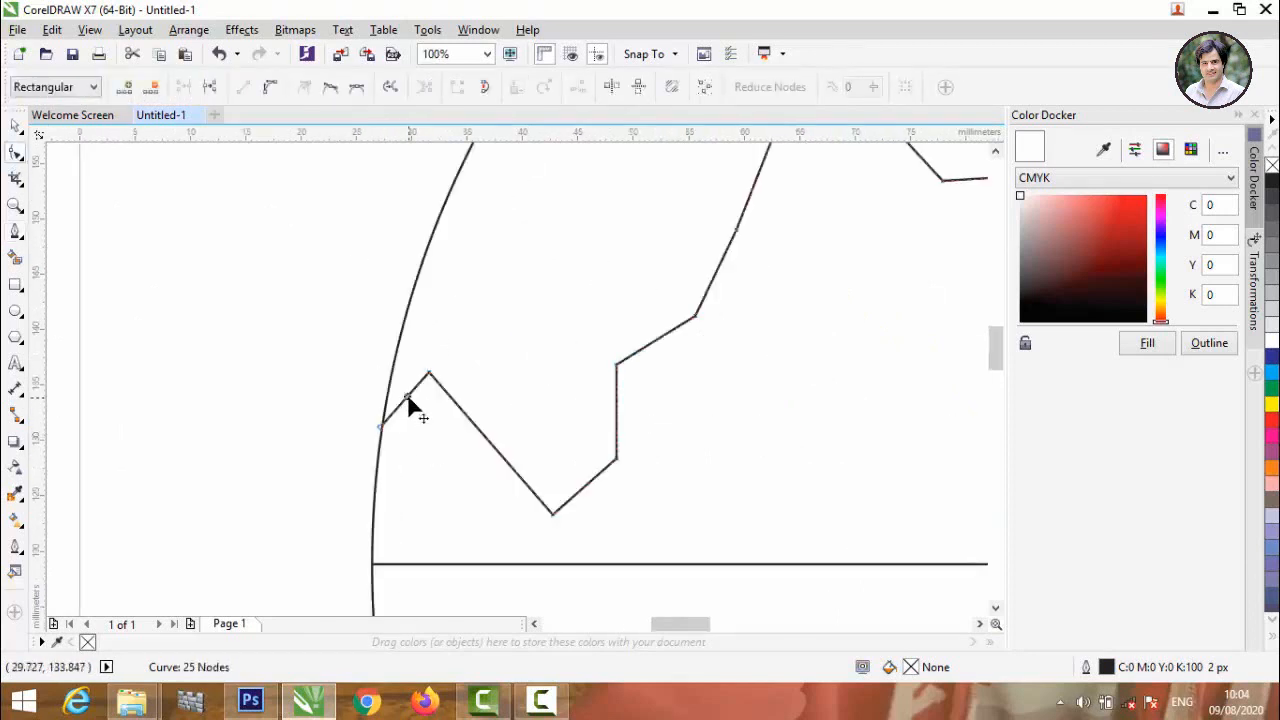
click(267, 89)
drag(406, 393, 407, 378)
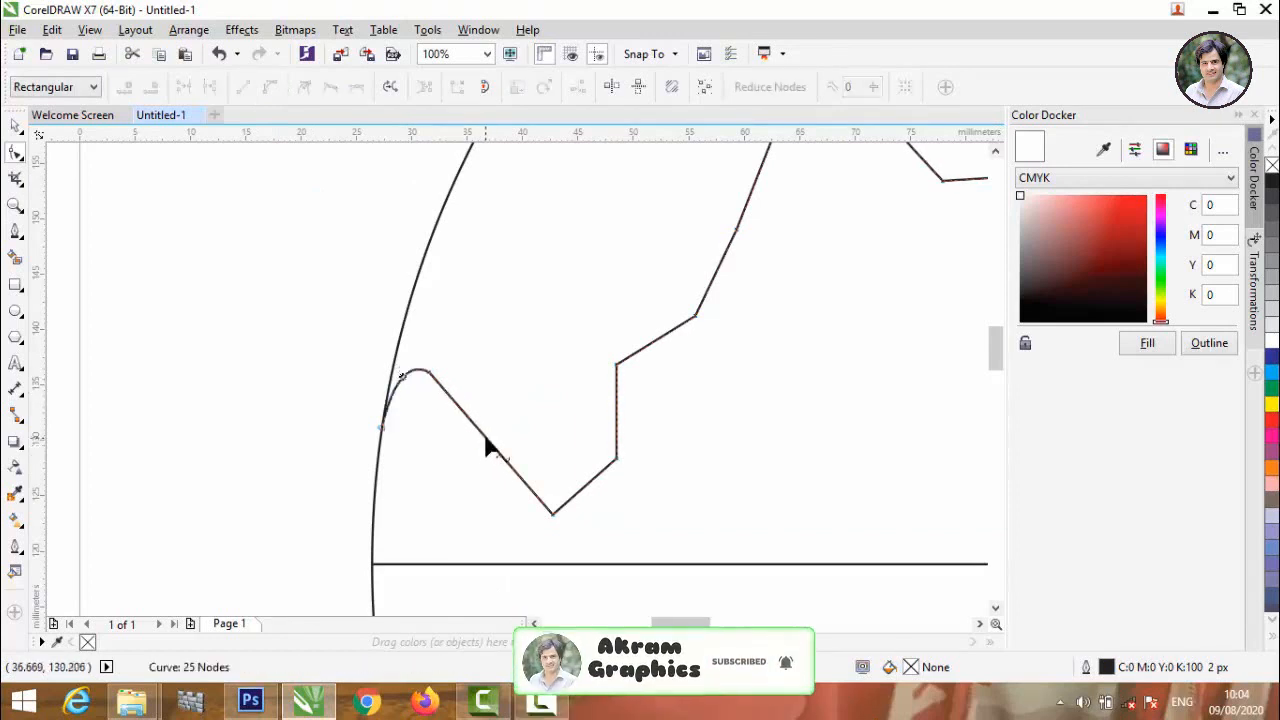
Convert the short rising segment after the first valley to a curve and bow it up and to the left.
click(580, 489)
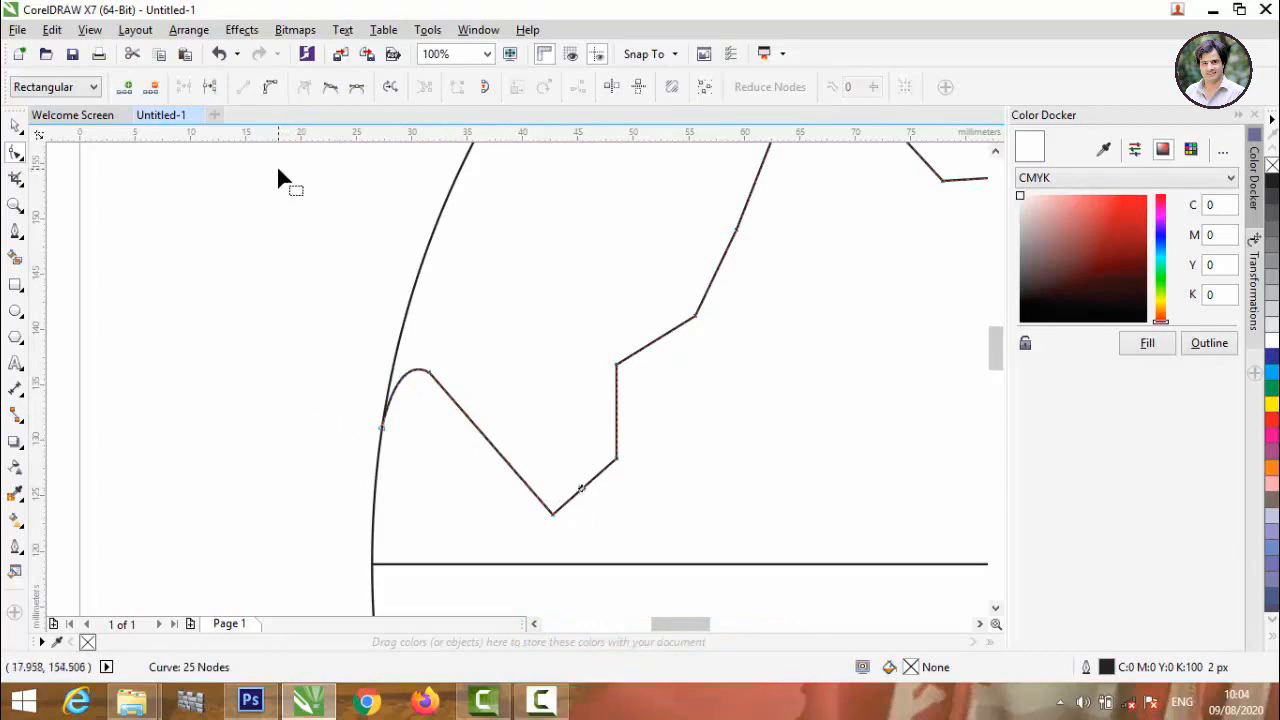
click(272, 86)
scroll(303, 405, down, 2)
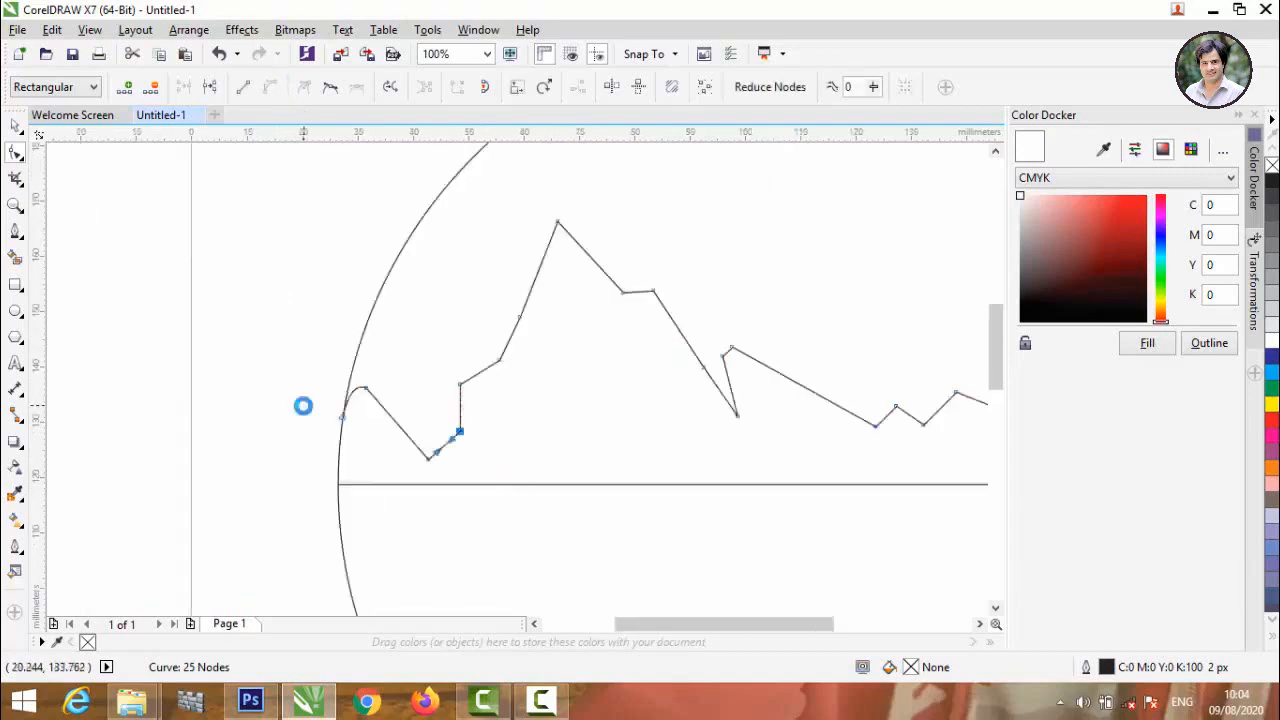
scroll(369, 409, up, 4)
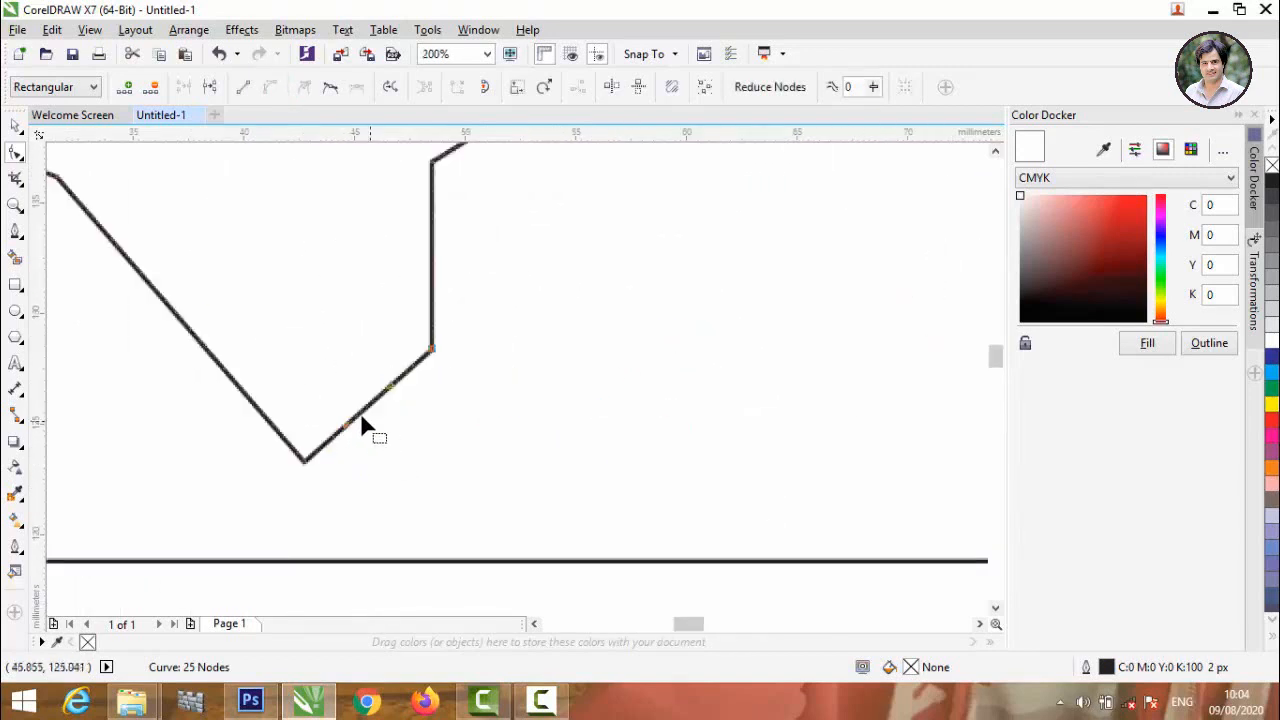
drag(370, 403, 351, 389)
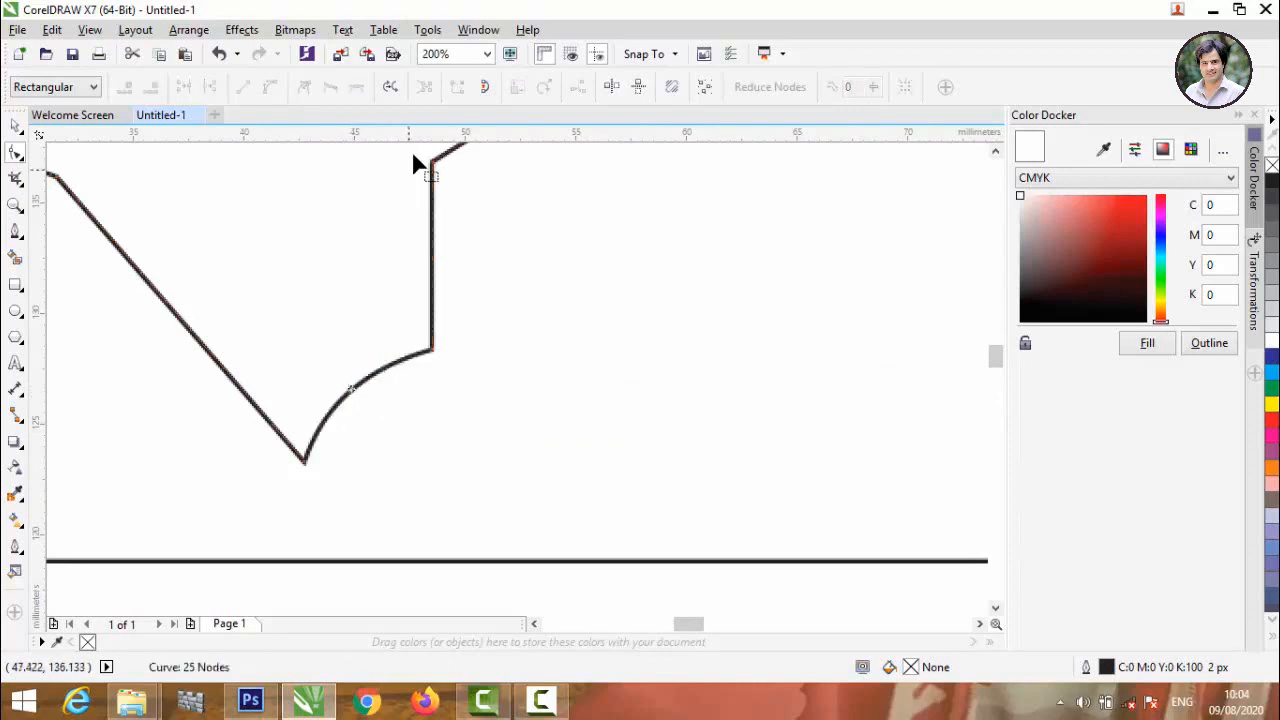
Convert the vertical segment above the first valley to a curve and bow it to the left.
click(433, 237)
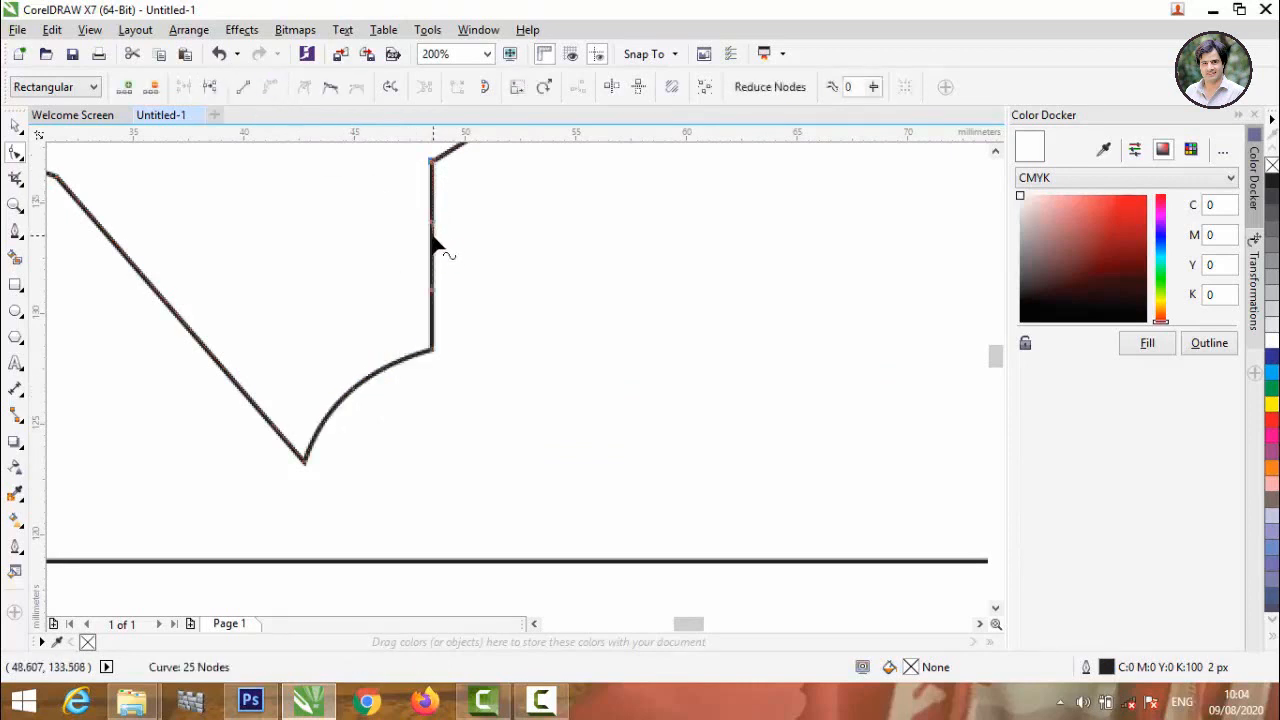
drag(433, 245, 405, 225)
scroll(431, 368, down, 2)
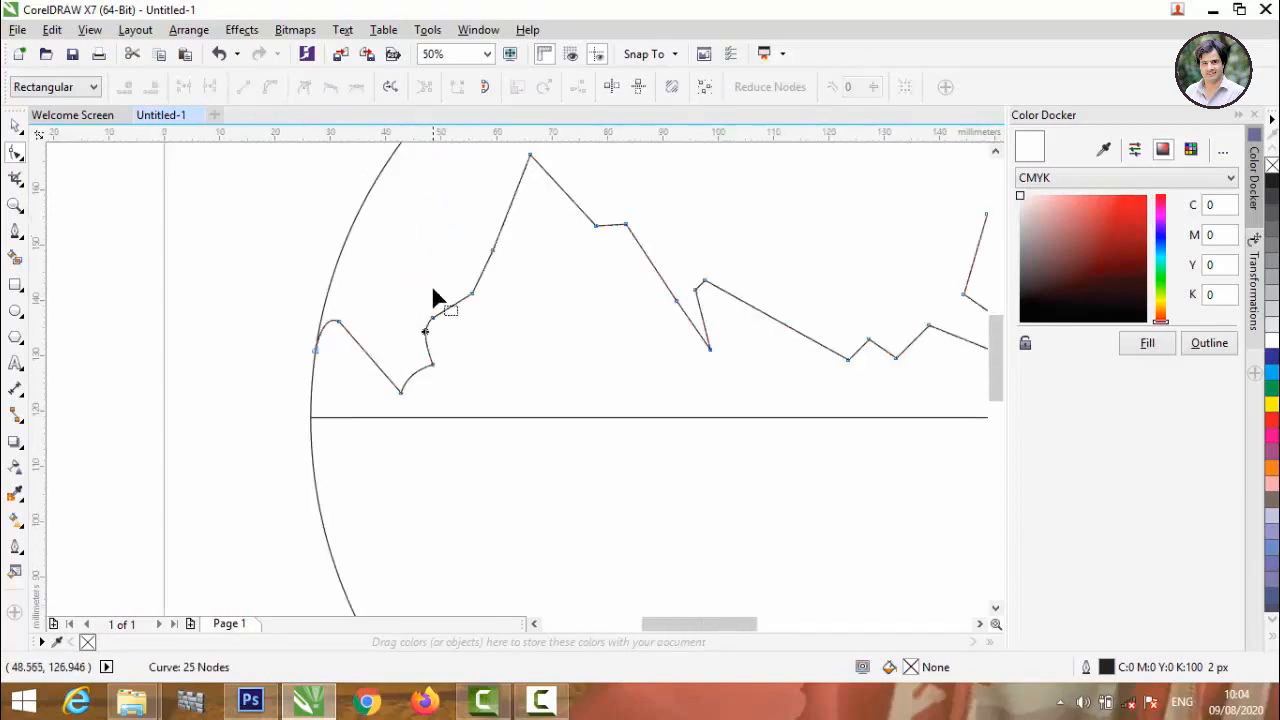
scroll(437, 267, up, 2)
scroll(425, 380, down, 1)
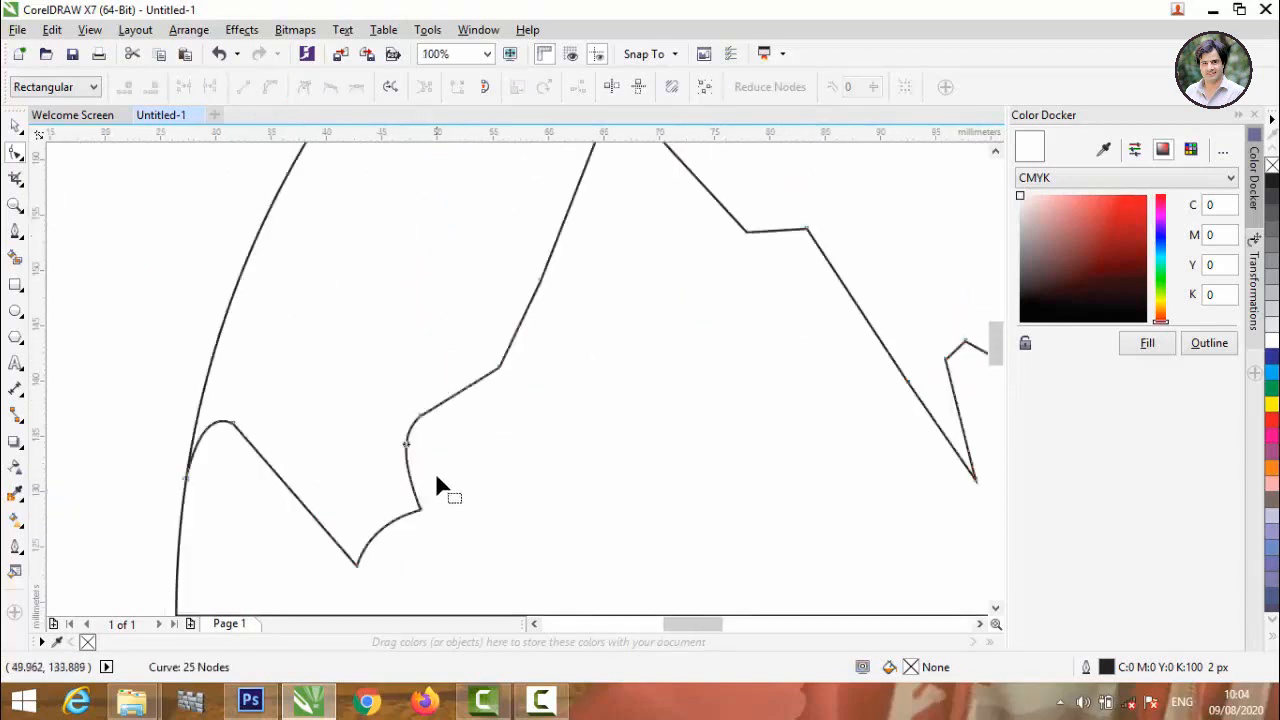
Adjust the nodes above the first valley, convert the next rising segment to a curve and bow it up and to the left.
drag(418, 446, 409, 449)
drag(420, 414, 436, 421)
click(460, 401)
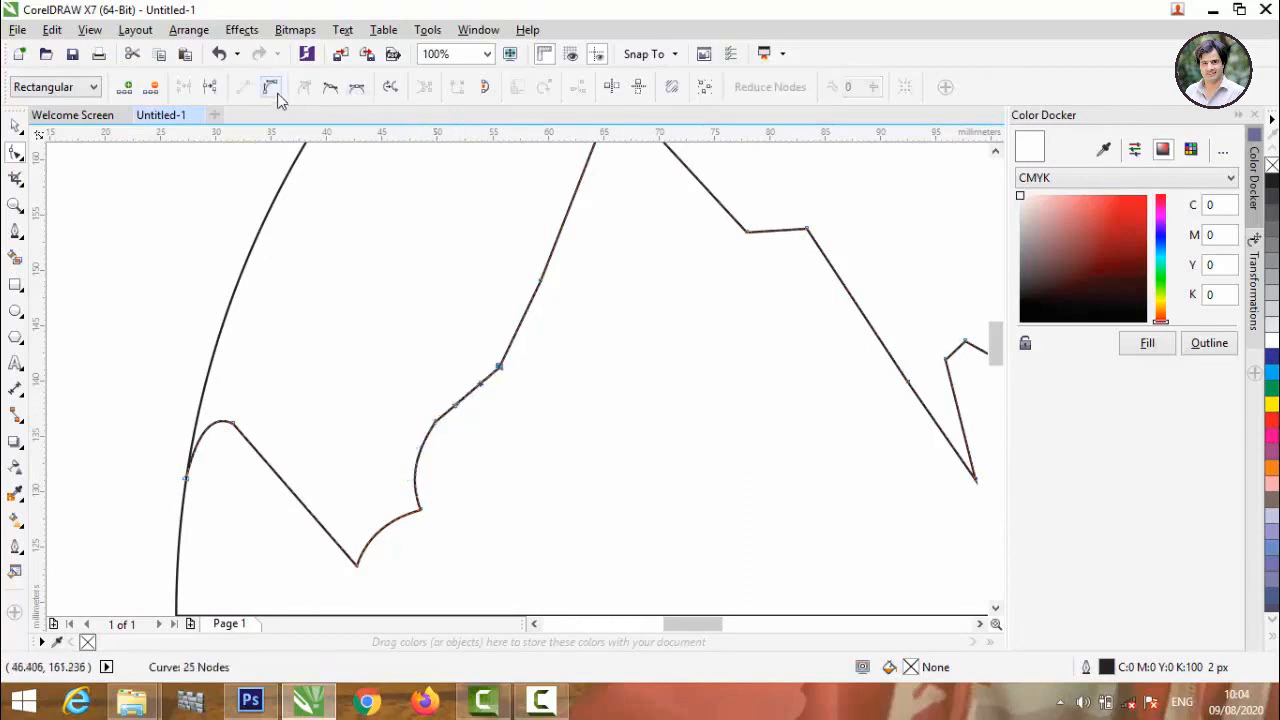
drag(469, 390, 461, 377)
scroll(518, 464, down, 1)
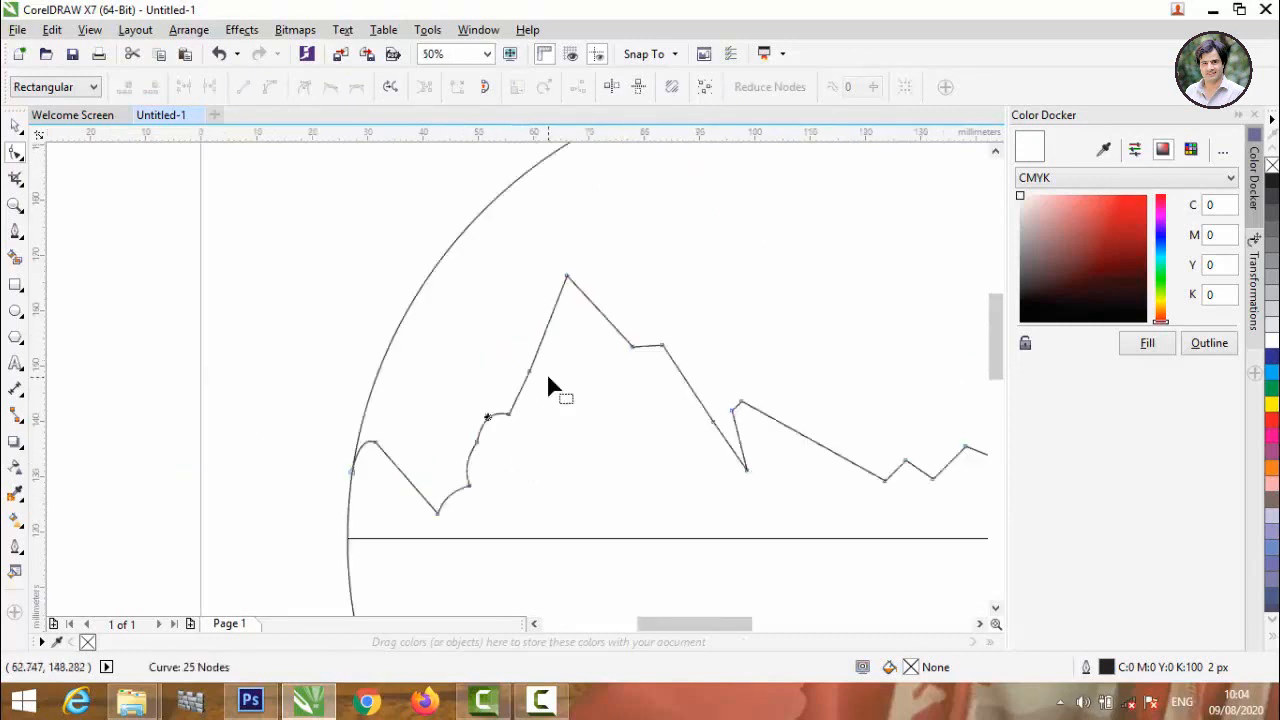
Move the node below the left peak outward to the right, curve the segment leading to it, and reposition the nodes beneath.
scroll(550, 380, up, 2)
scroll(488, 352, down, 2)
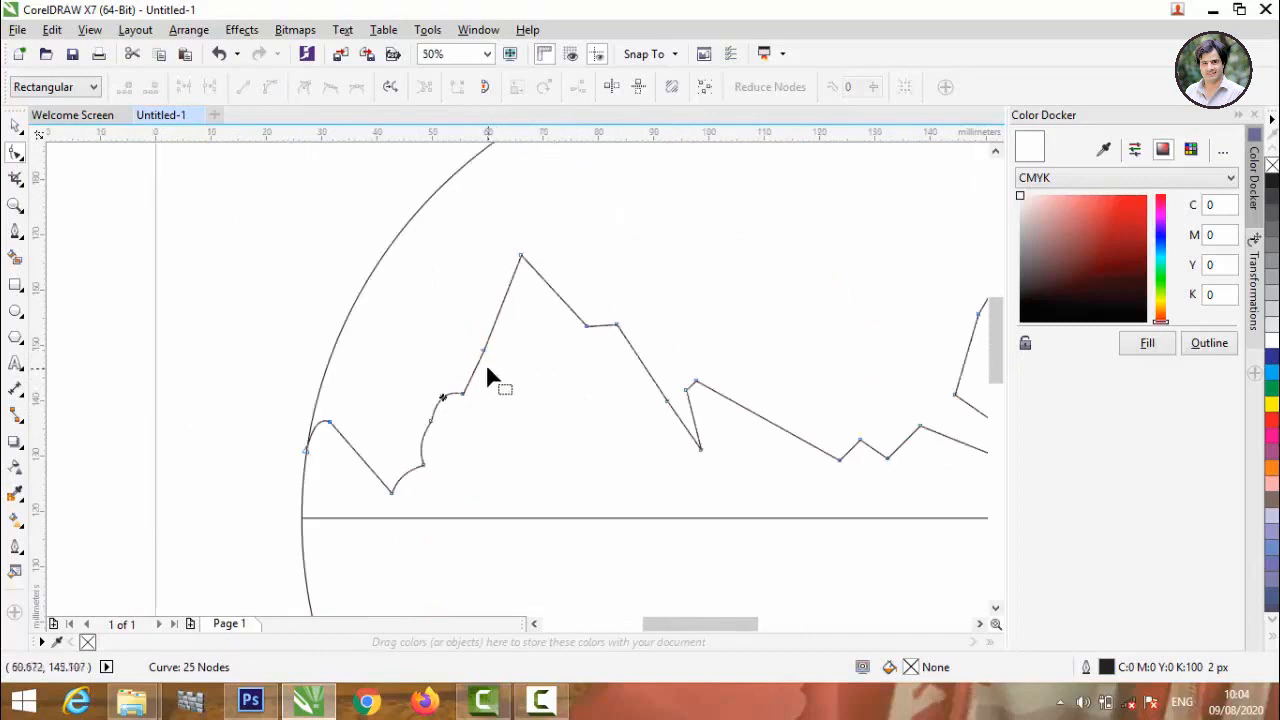
drag(483, 354, 502, 378)
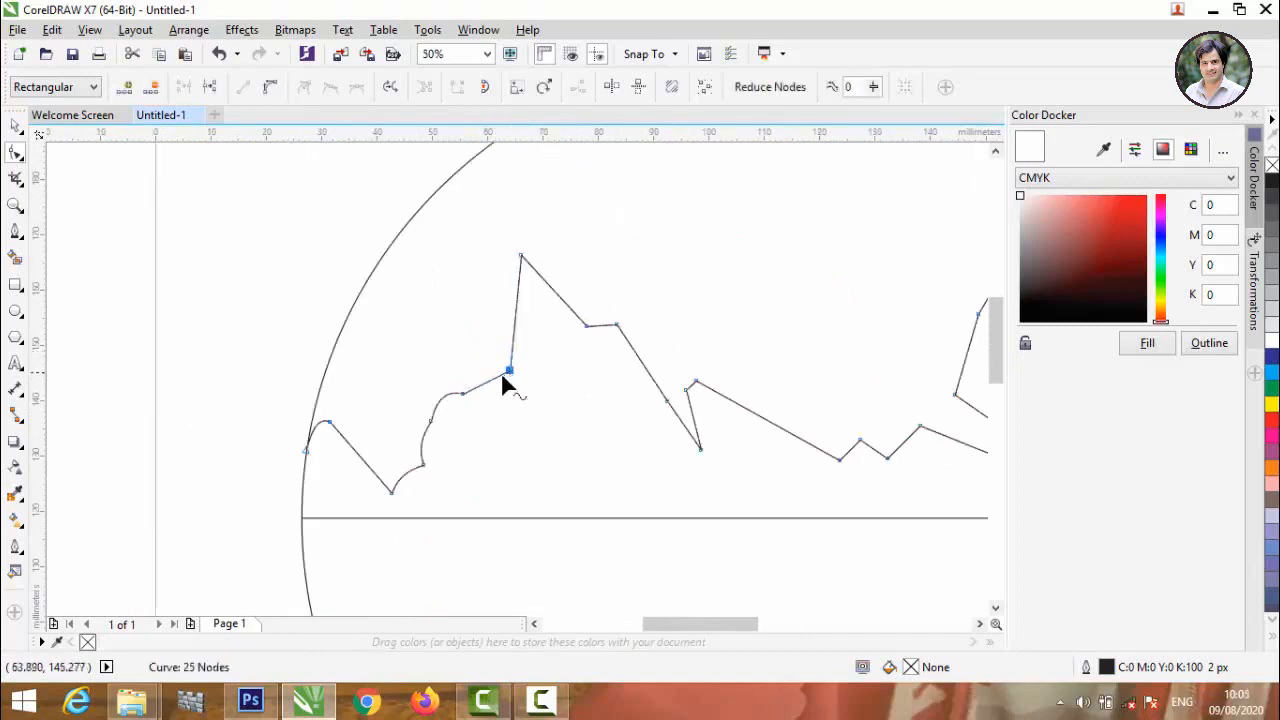
click(489, 380)
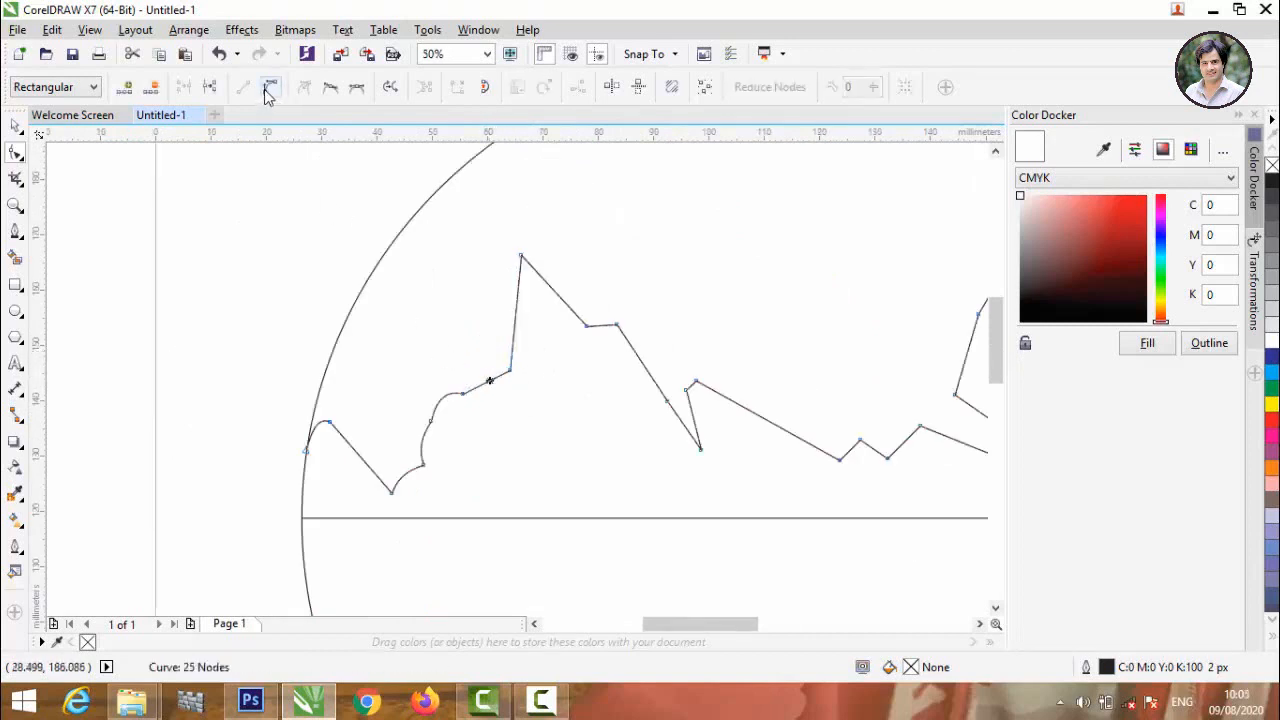
click(271, 86)
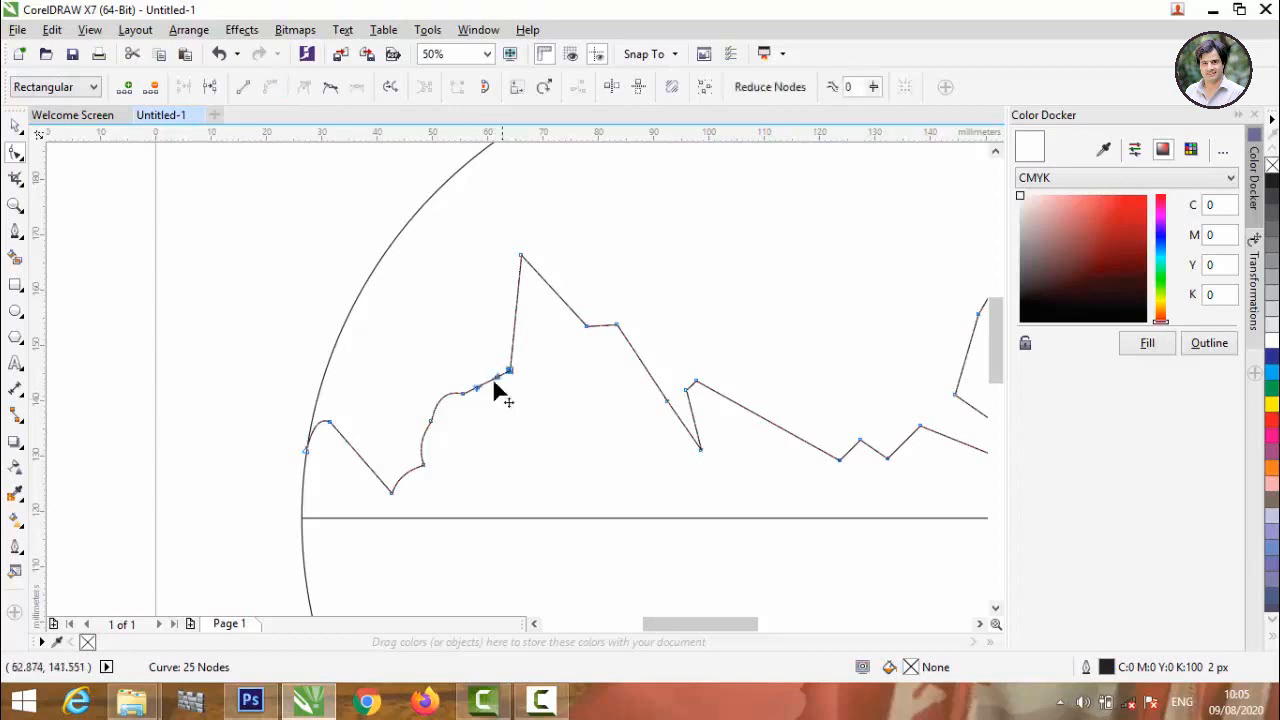
drag(490, 379, 442, 431)
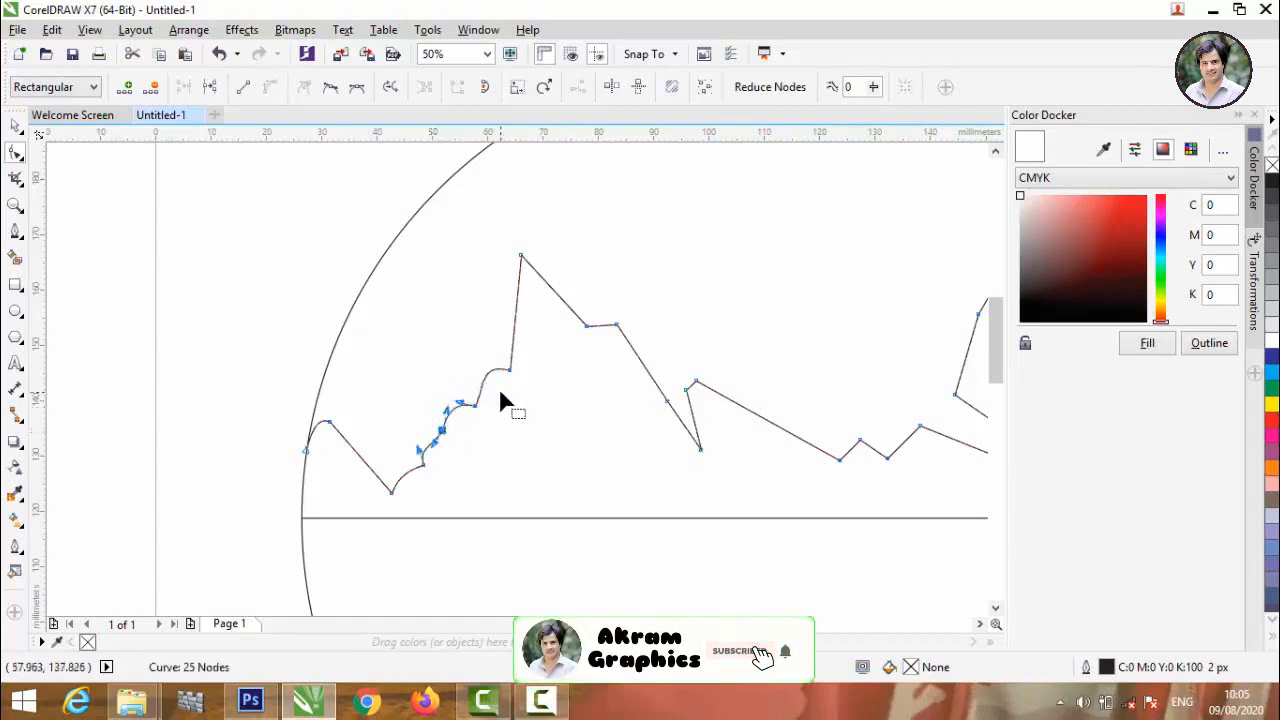
Convert the steep segment rising to the left peak to a curve and bow it to the left.
click(514, 318)
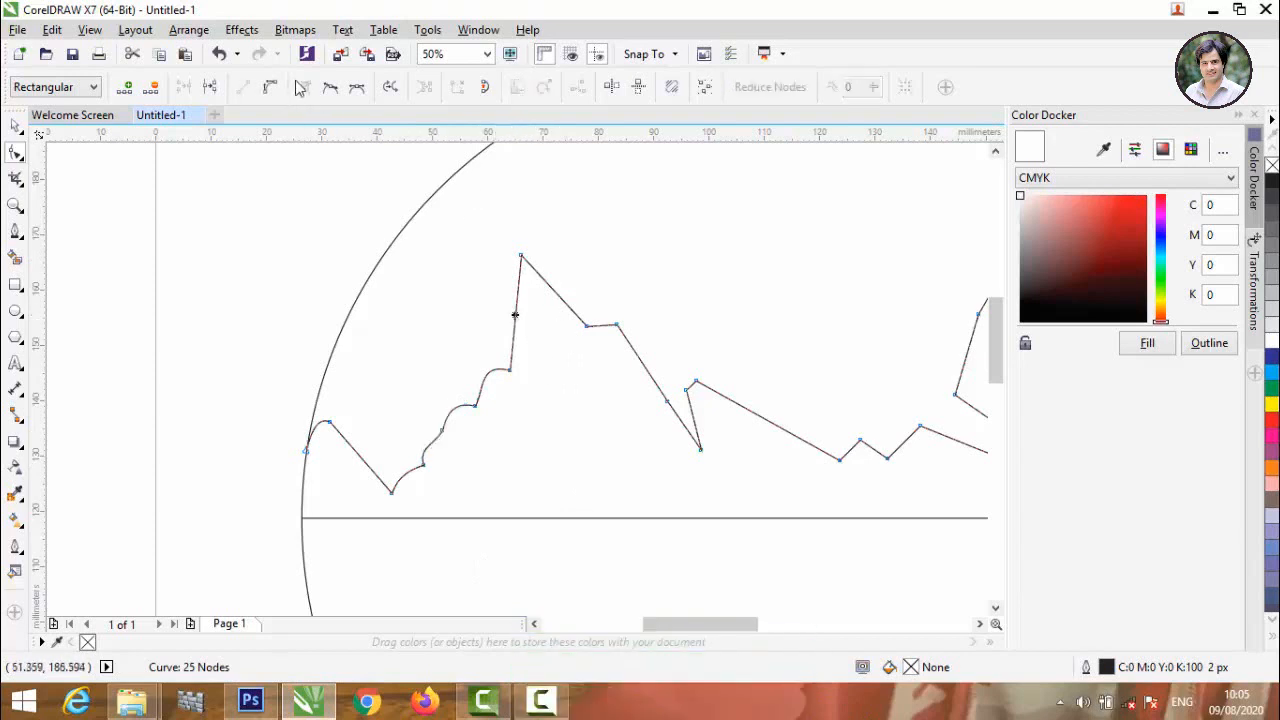
click(516, 316)
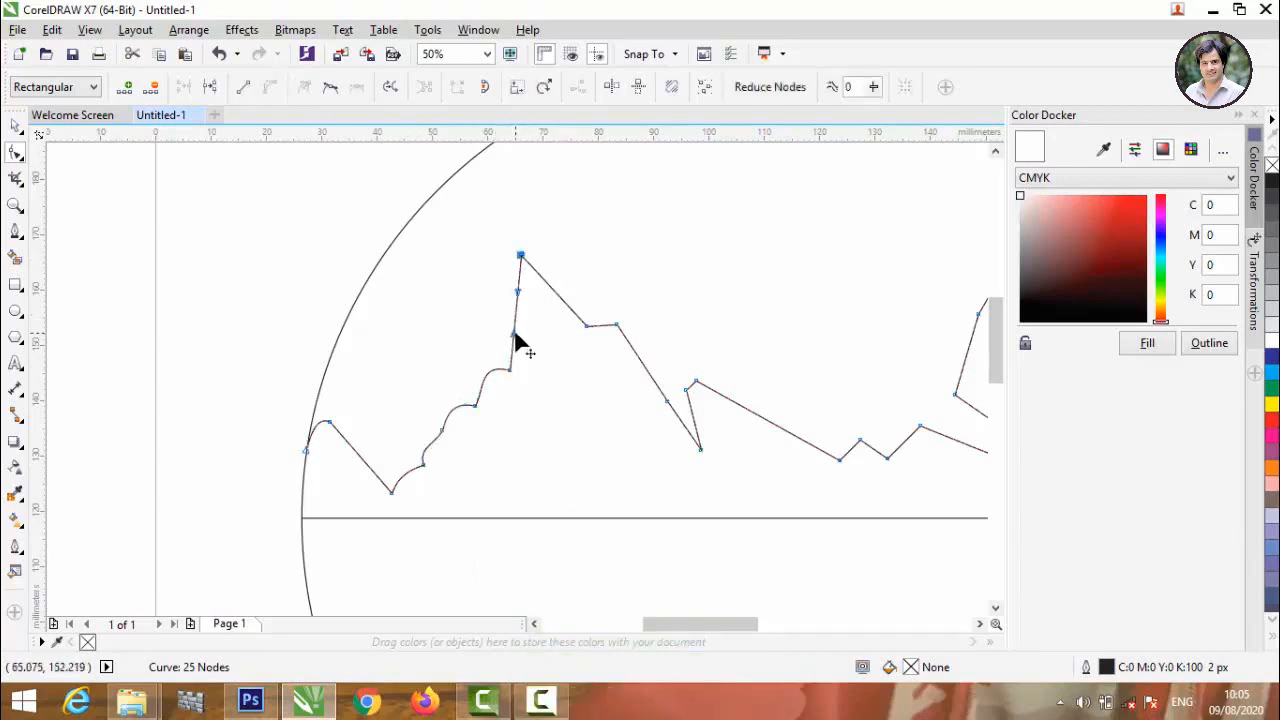
drag(516, 318, 502, 314)
Convert the long slope segment from the right-hand peak down to the circle's right edge to a curve.
scroll(404, 413, down, 3)
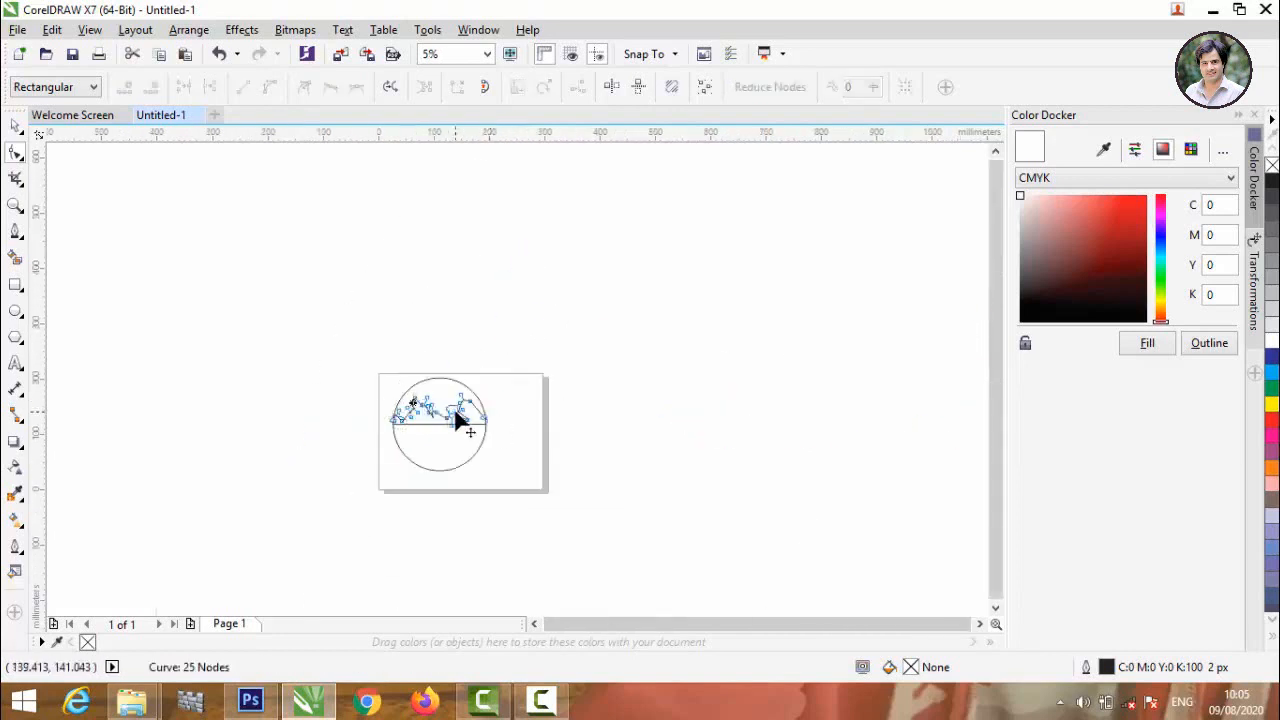
scroll(457, 414, up, 1)
scroll(456, 399, up, 1)
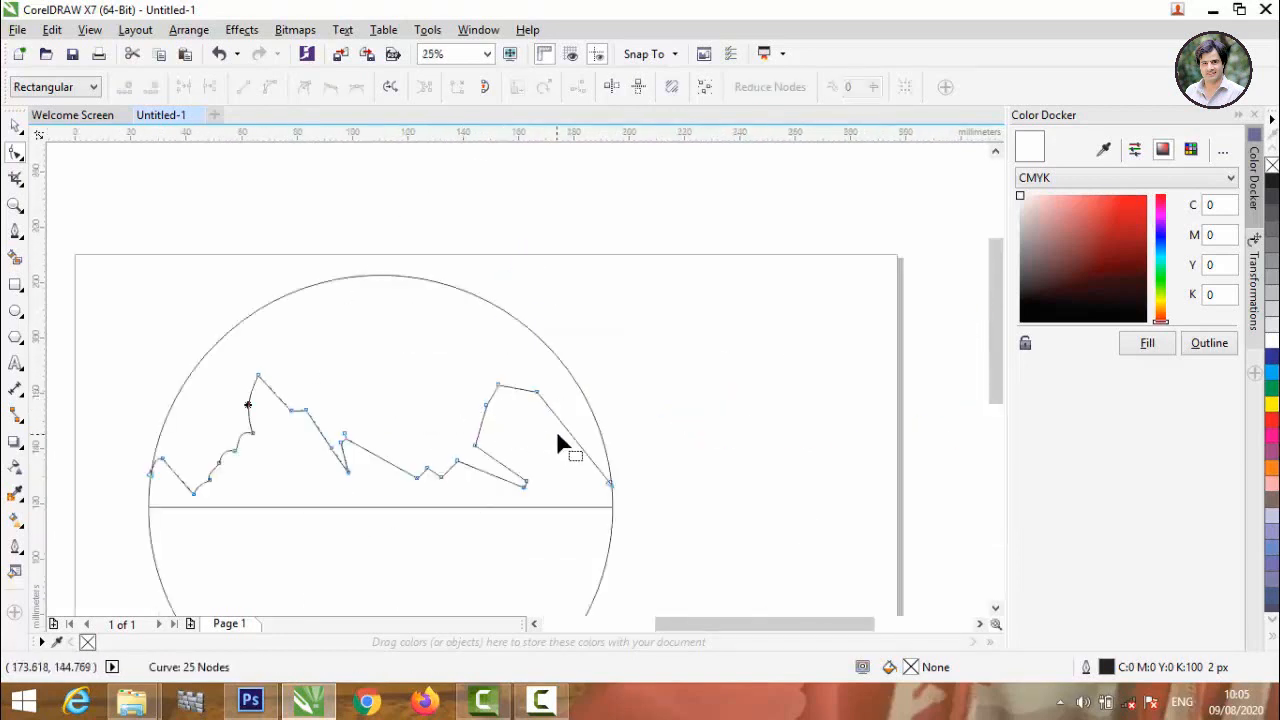
scroll(558, 444, up, 1)
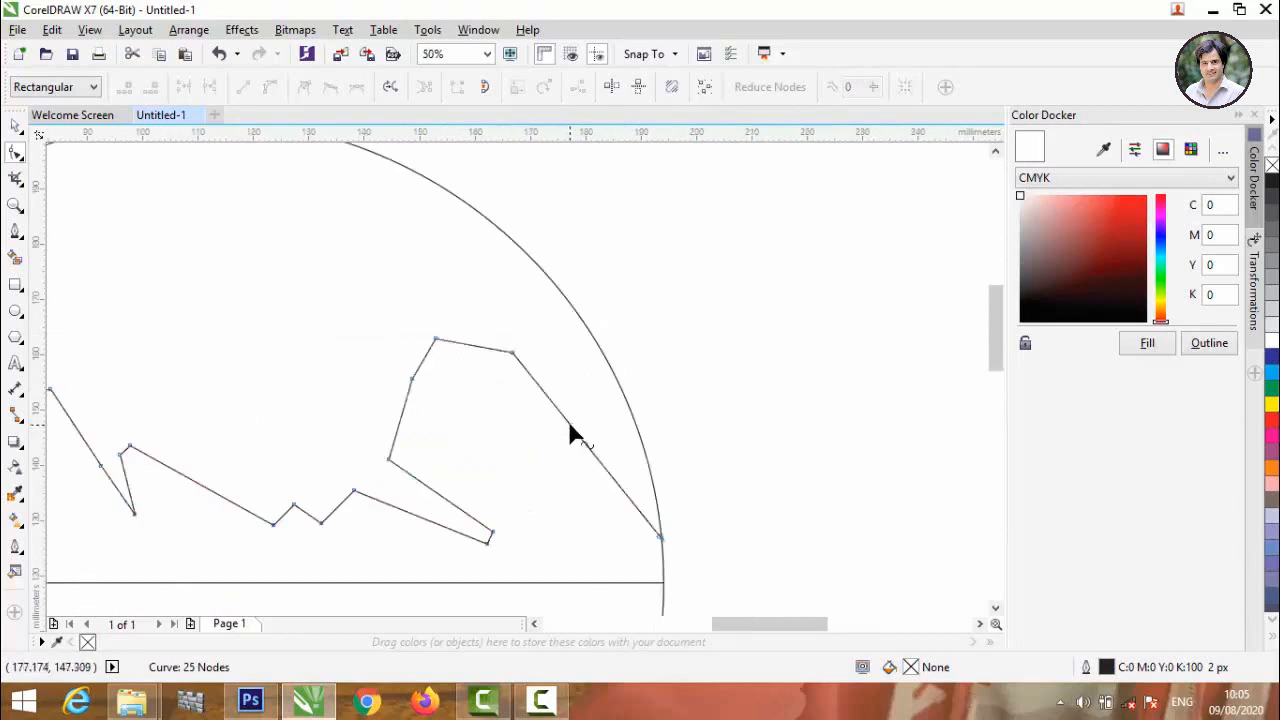
click(568, 425)
click(270, 86)
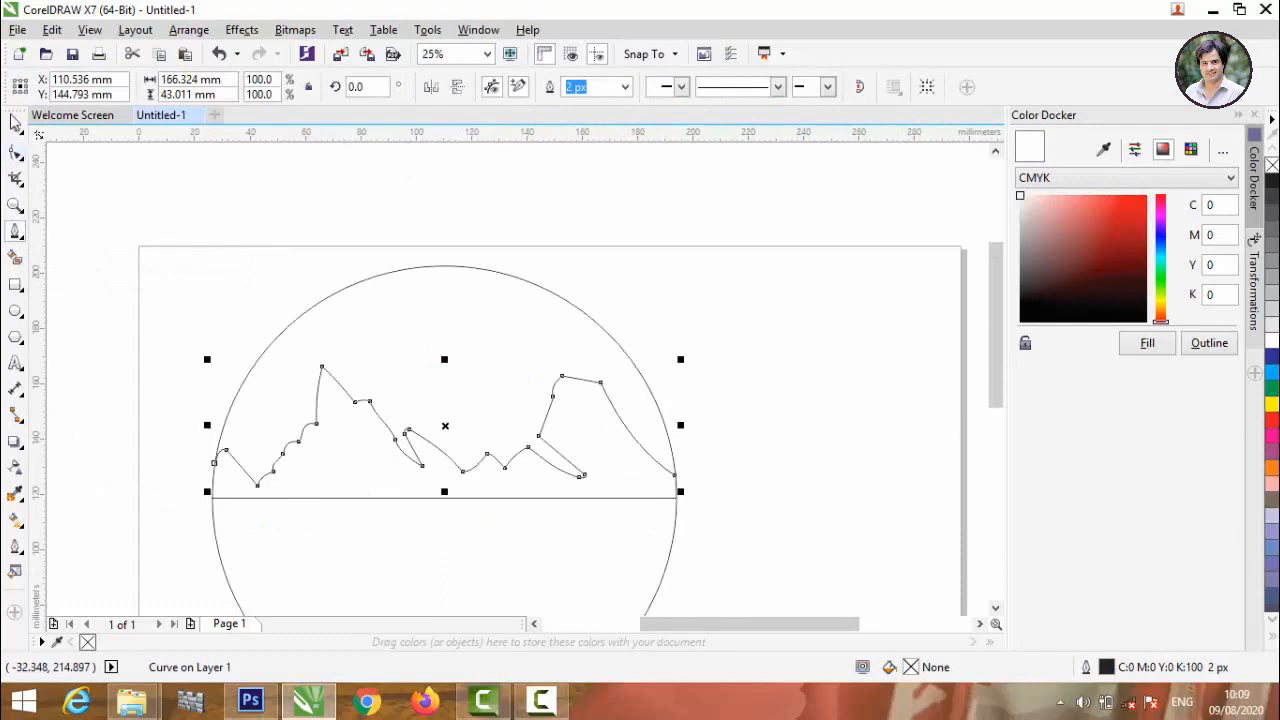
Start a second outline with the Pen tool from the circle's left edge to above the left peak, about 37 mm wide.
click(67, 172)
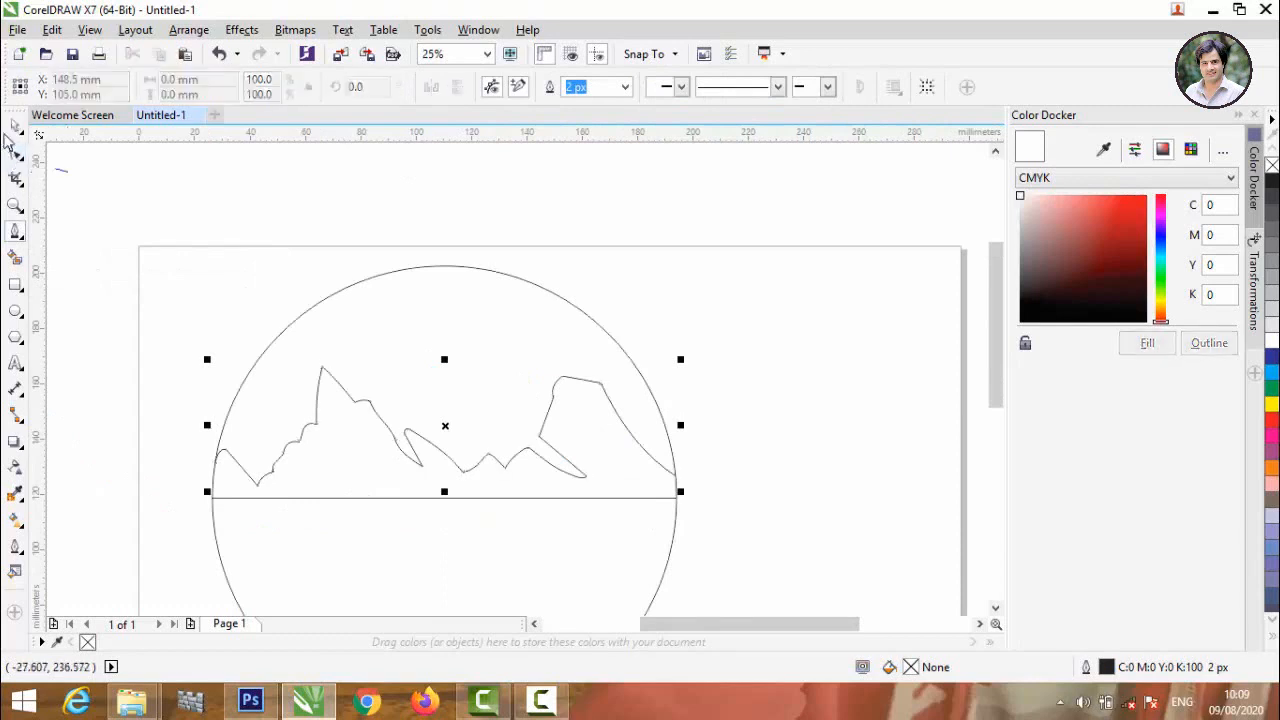
click(15, 126)
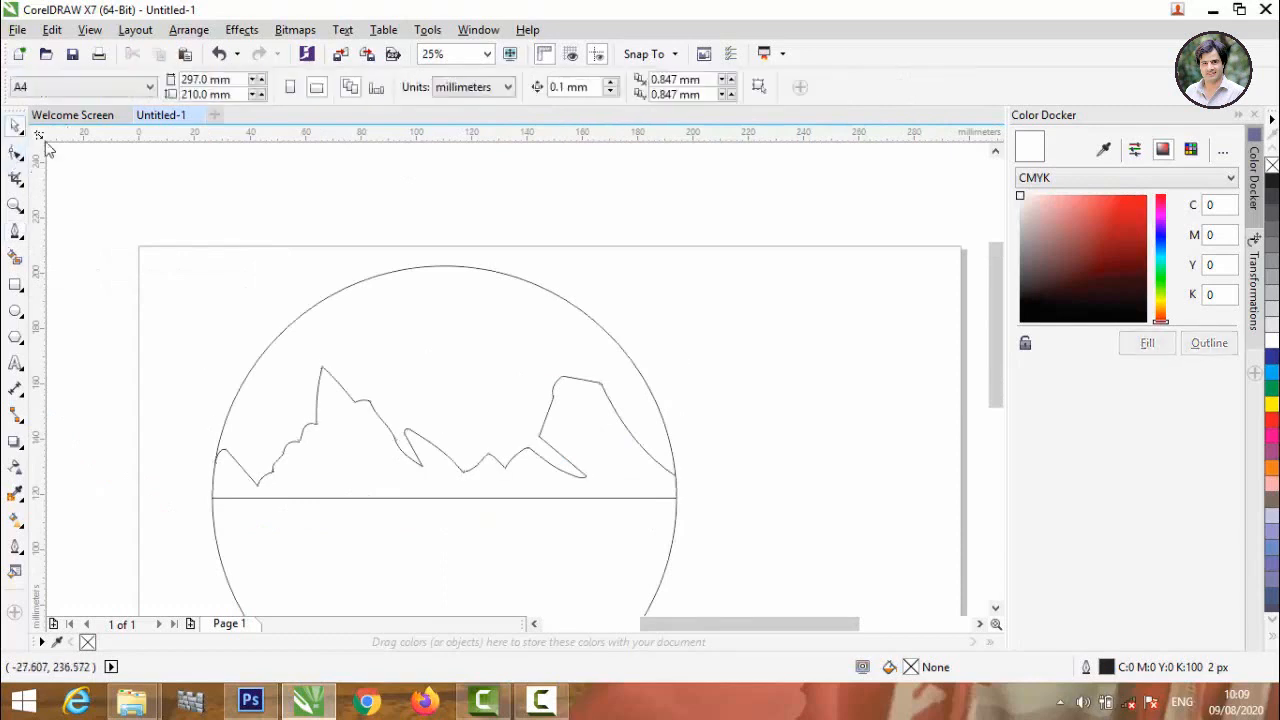
click(15, 231)
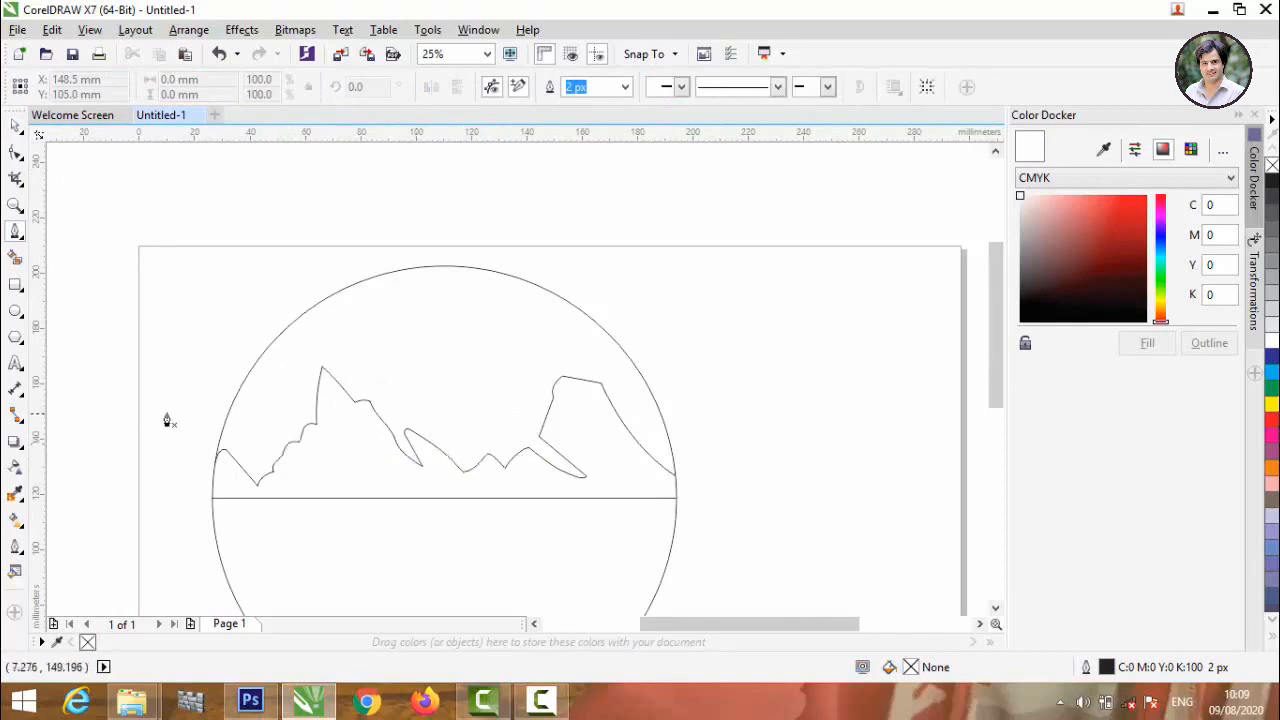
scroll(190, 420, up, 1)
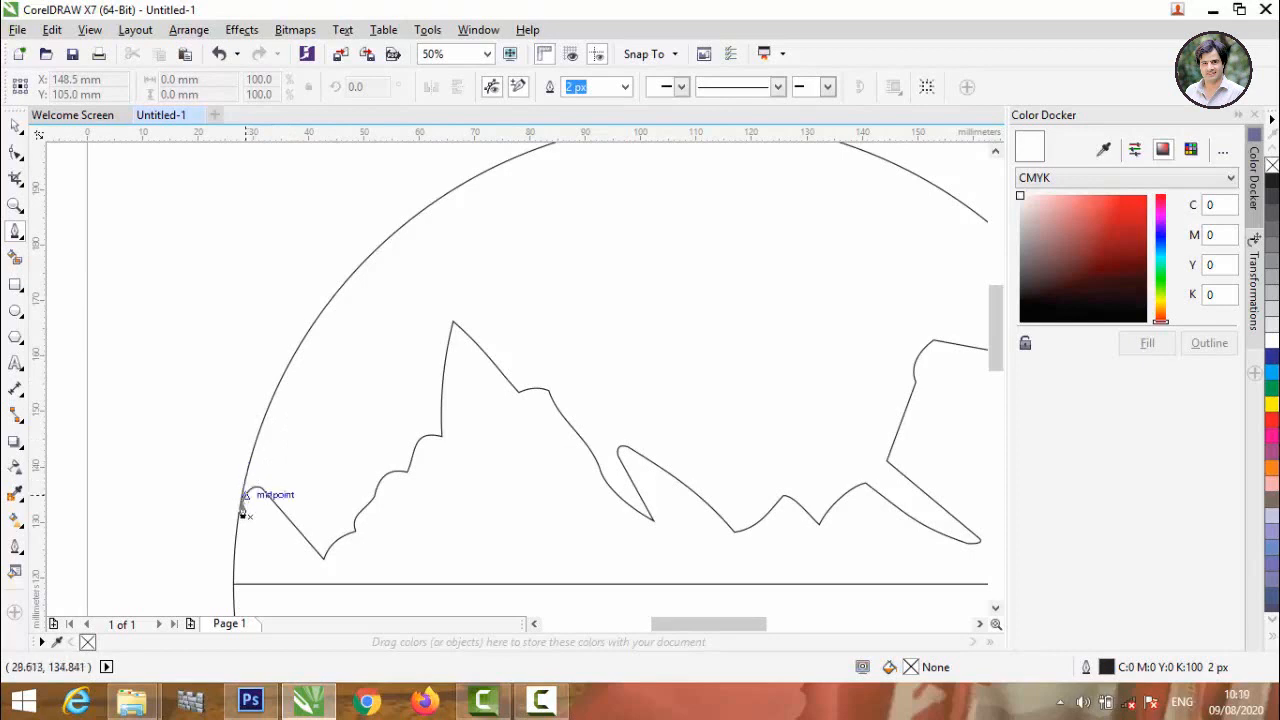
scroll(243, 503, up, 3)
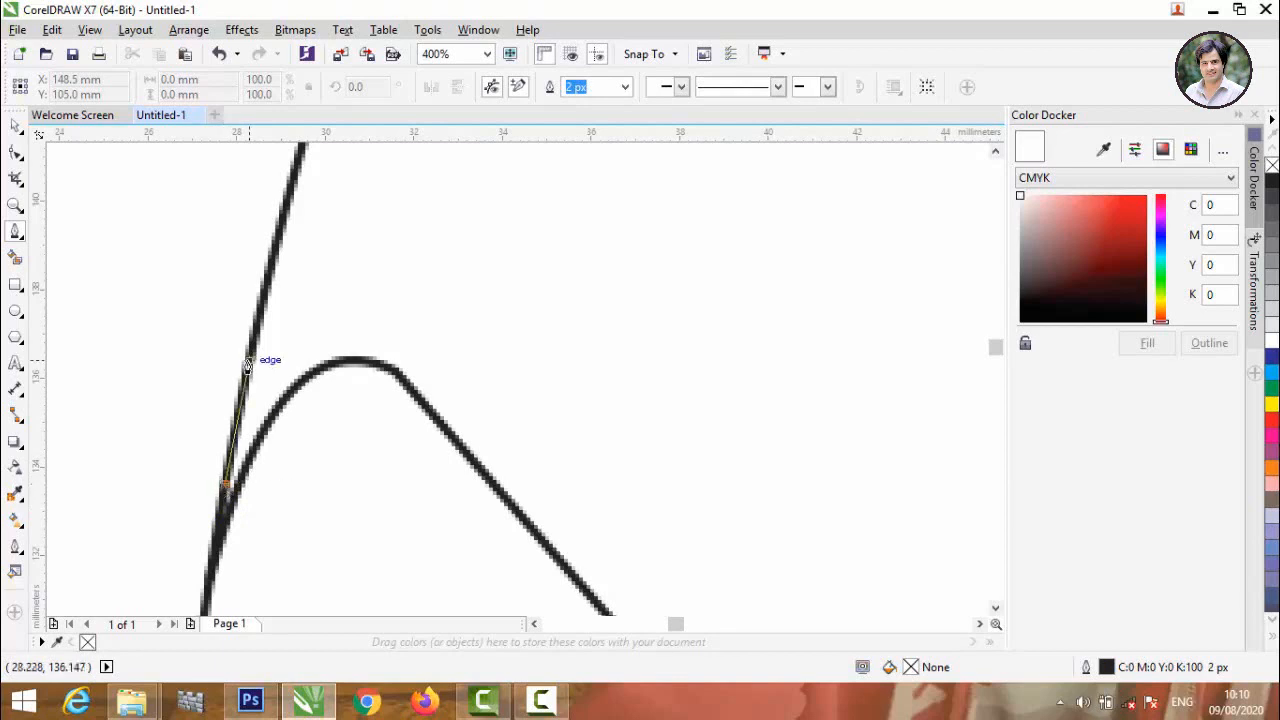
scroll(248, 365, down, 4)
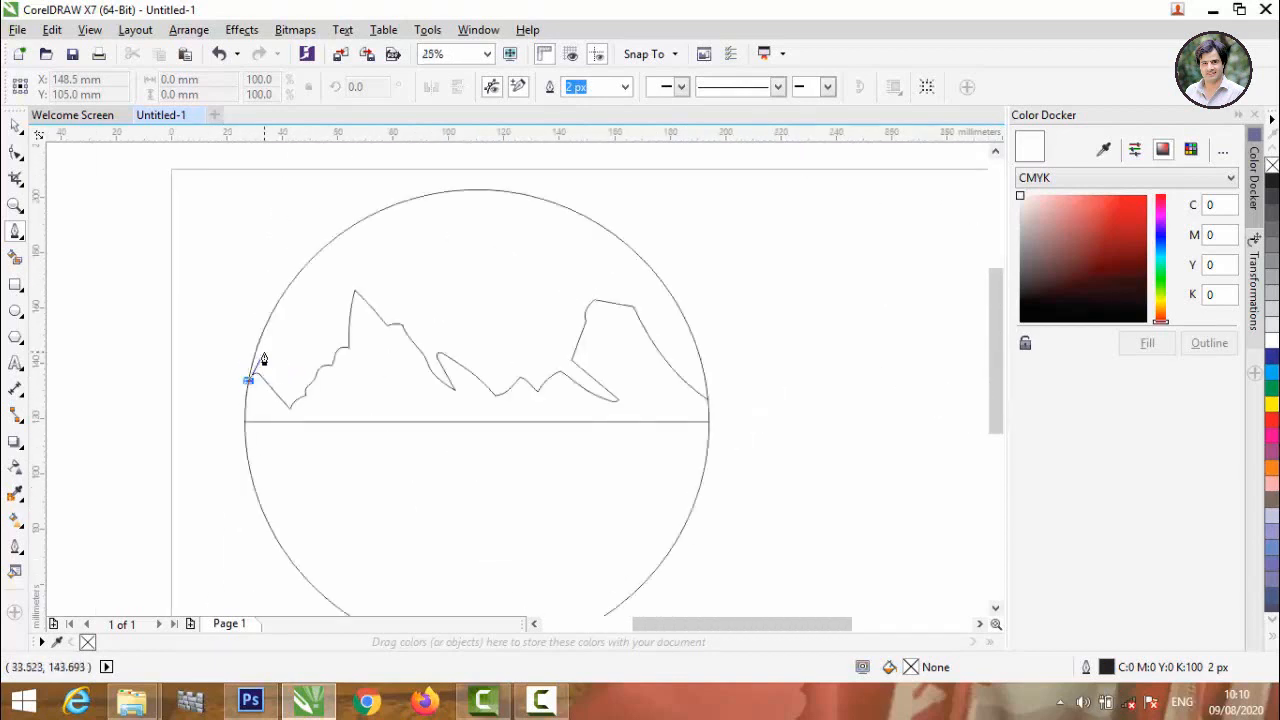
scroll(263, 359, up, 1)
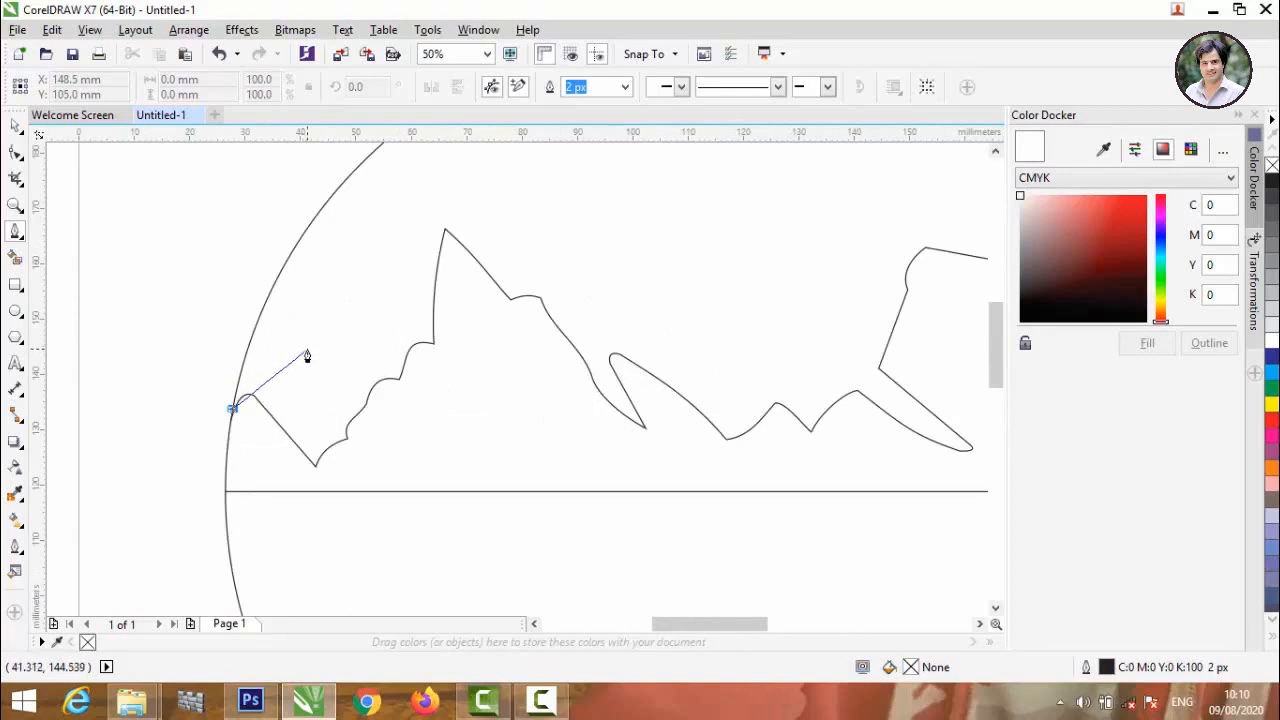
click(307, 350)
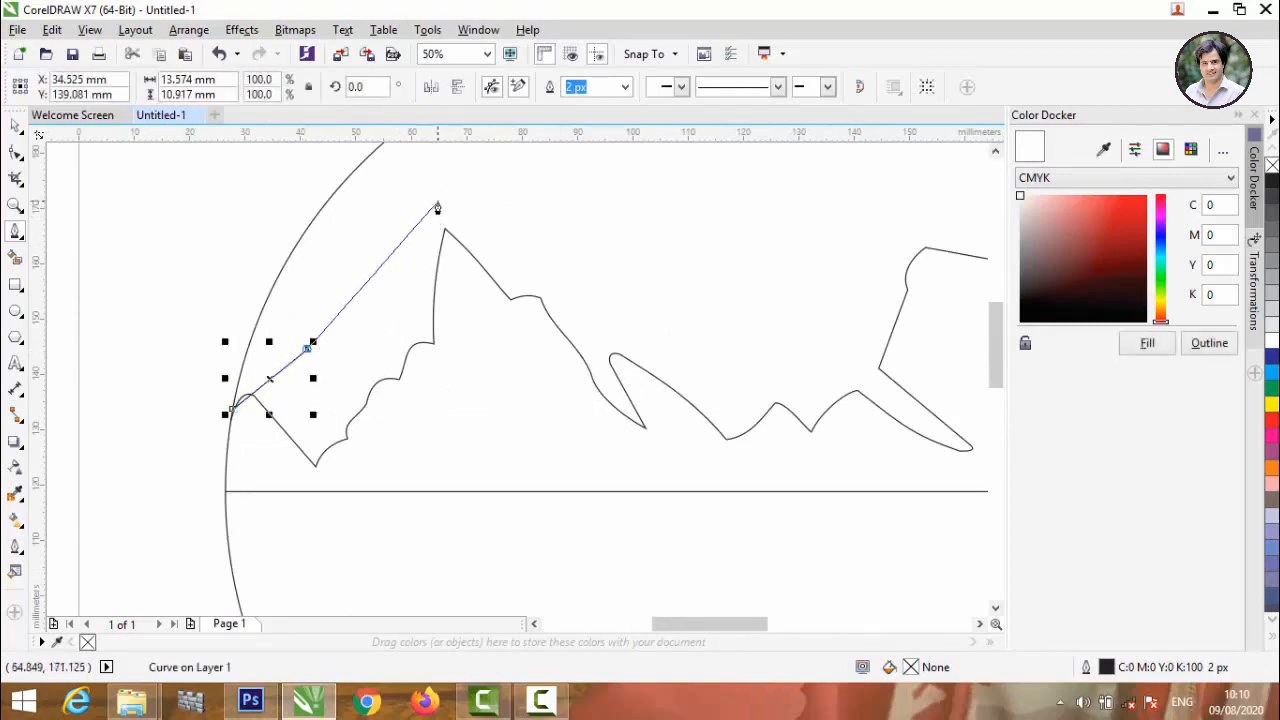
click(437, 201)
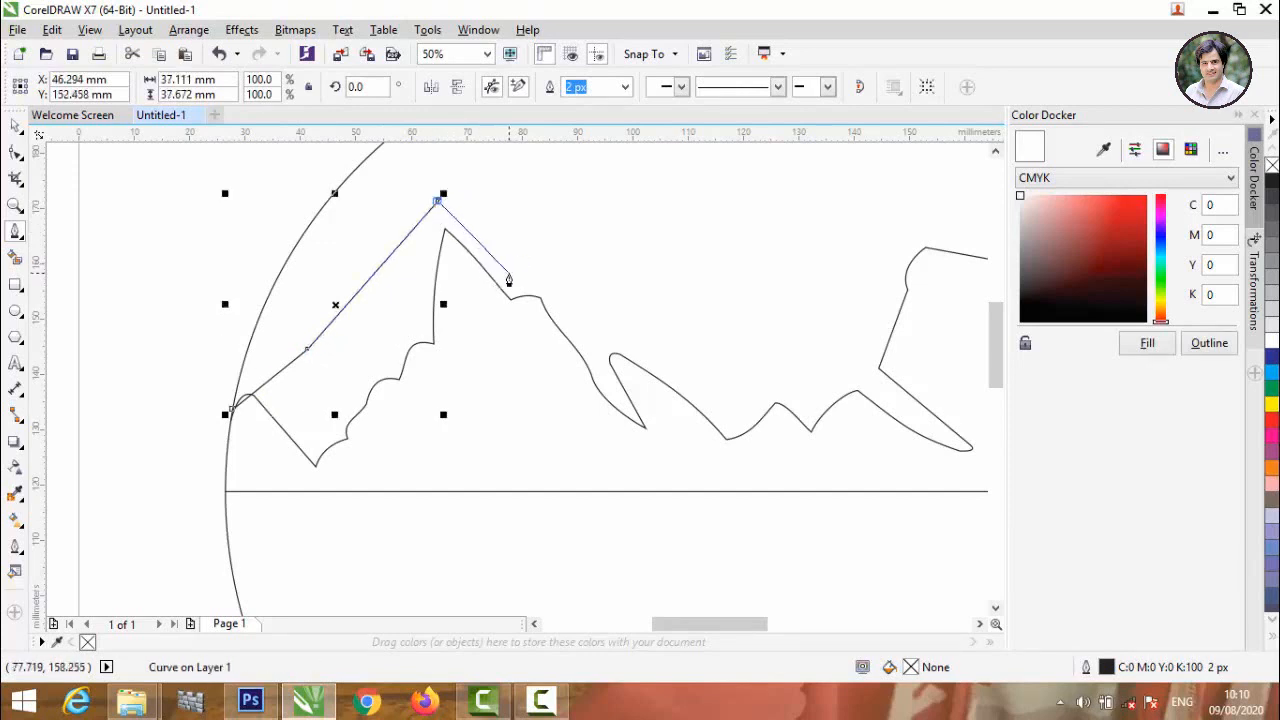
Continue the second outline down past a small ledge to the valley between the peaks, reaching about 86 mm wide.
click(508, 278)
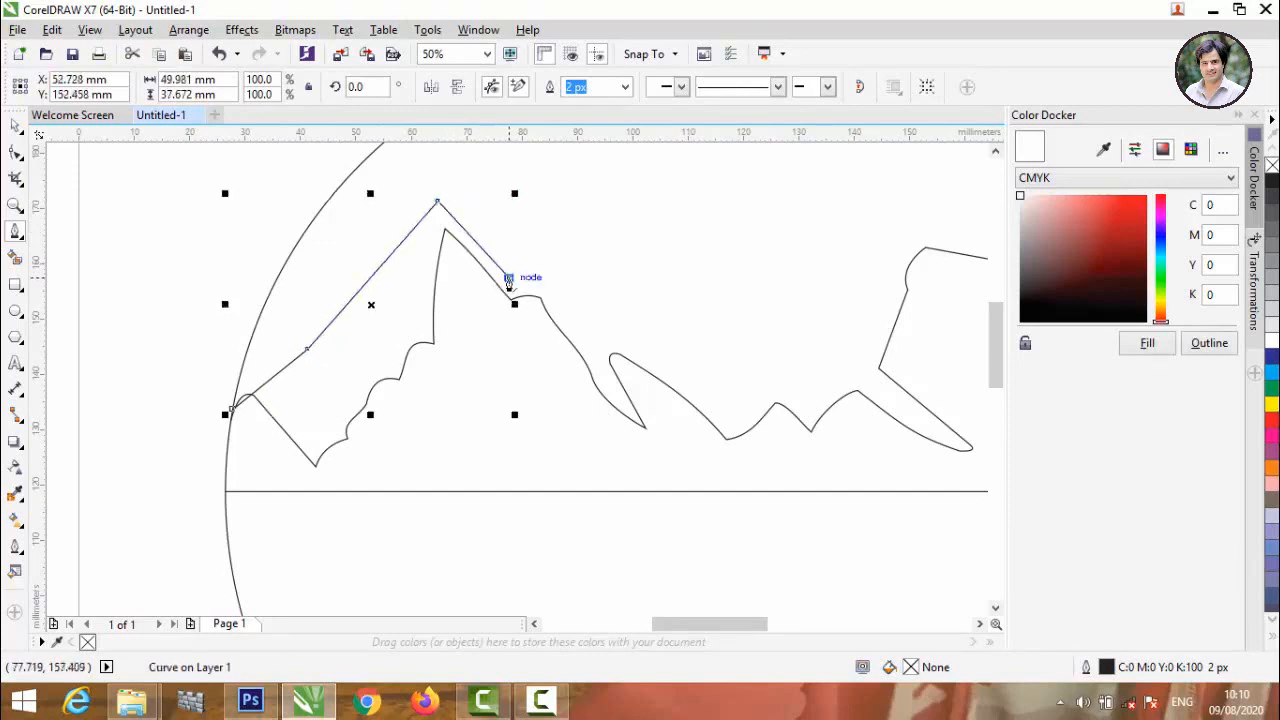
click(538, 269)
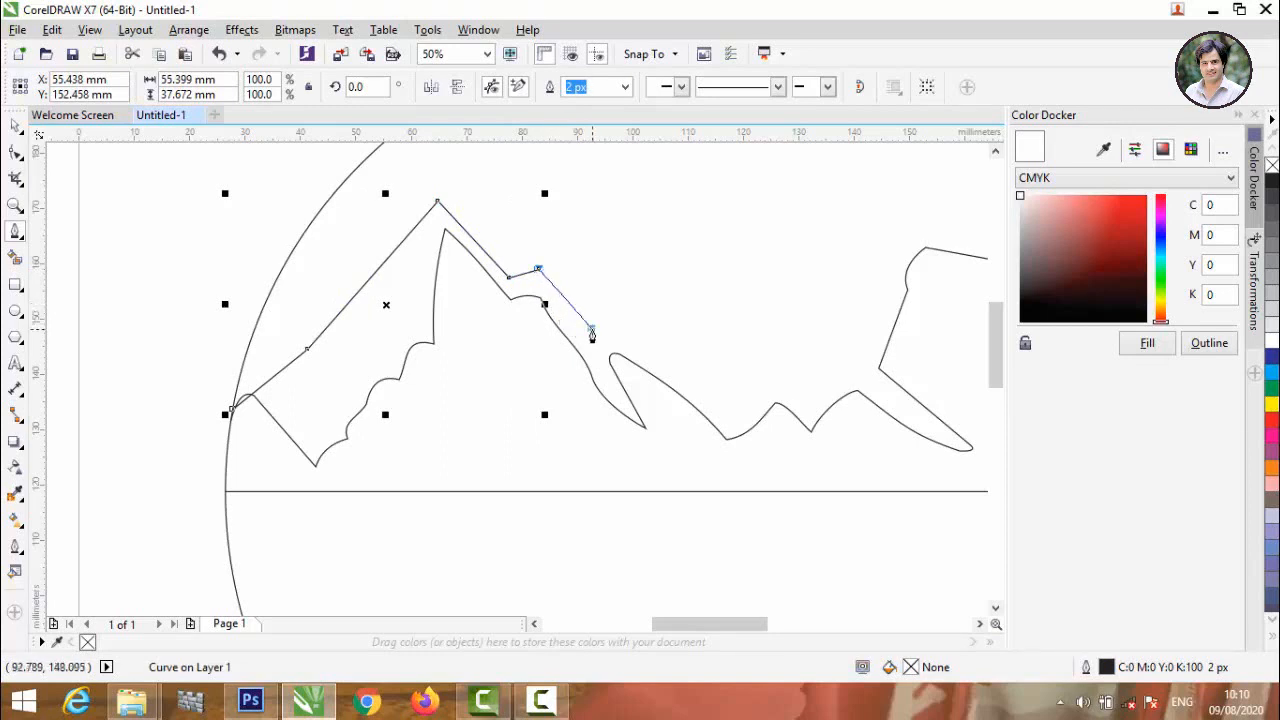
click(592, 328)
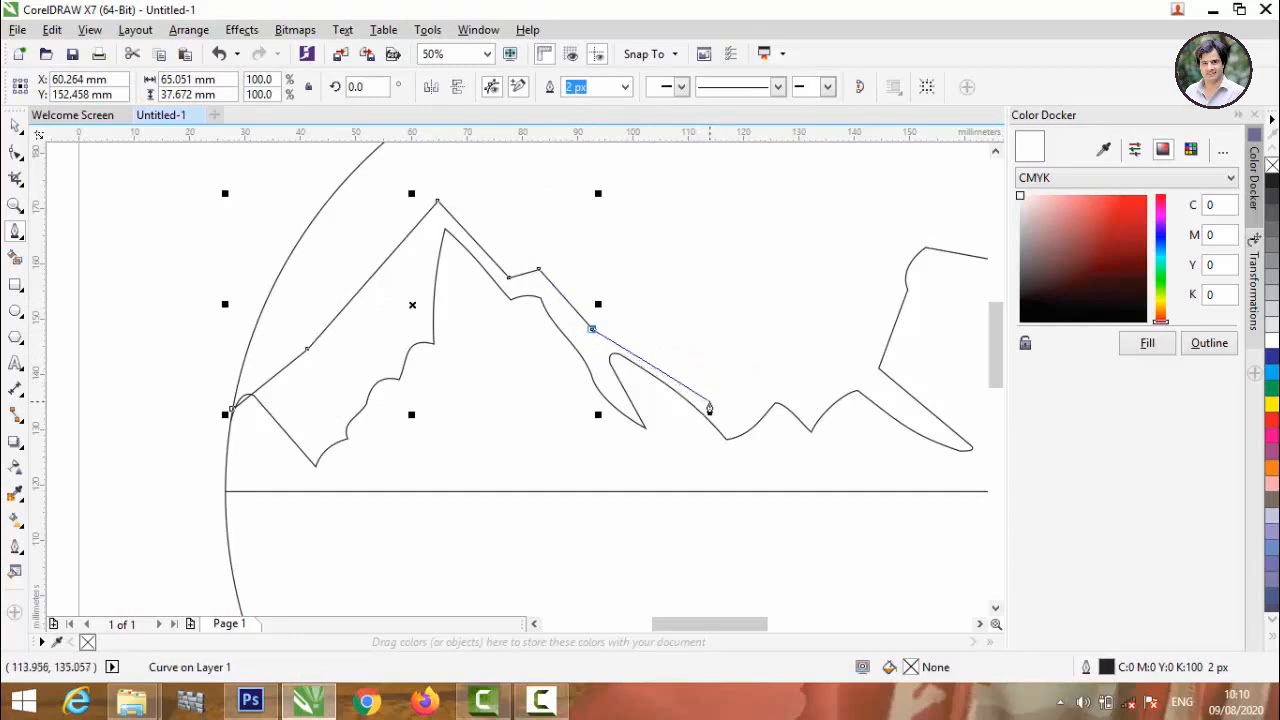
click(708, 401)
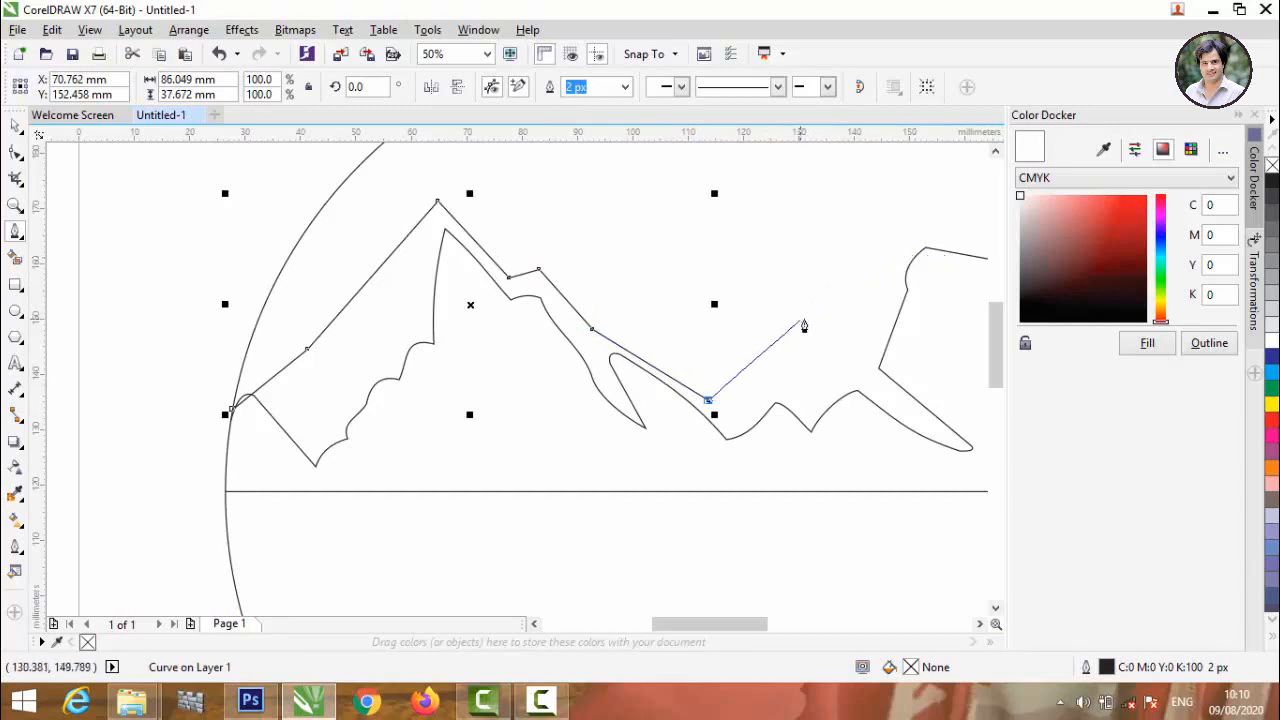
Draw the second outline up the slope to a peak above the right-hand mountain and partly down, reaching about 133 mm wide.
click(818, 318)
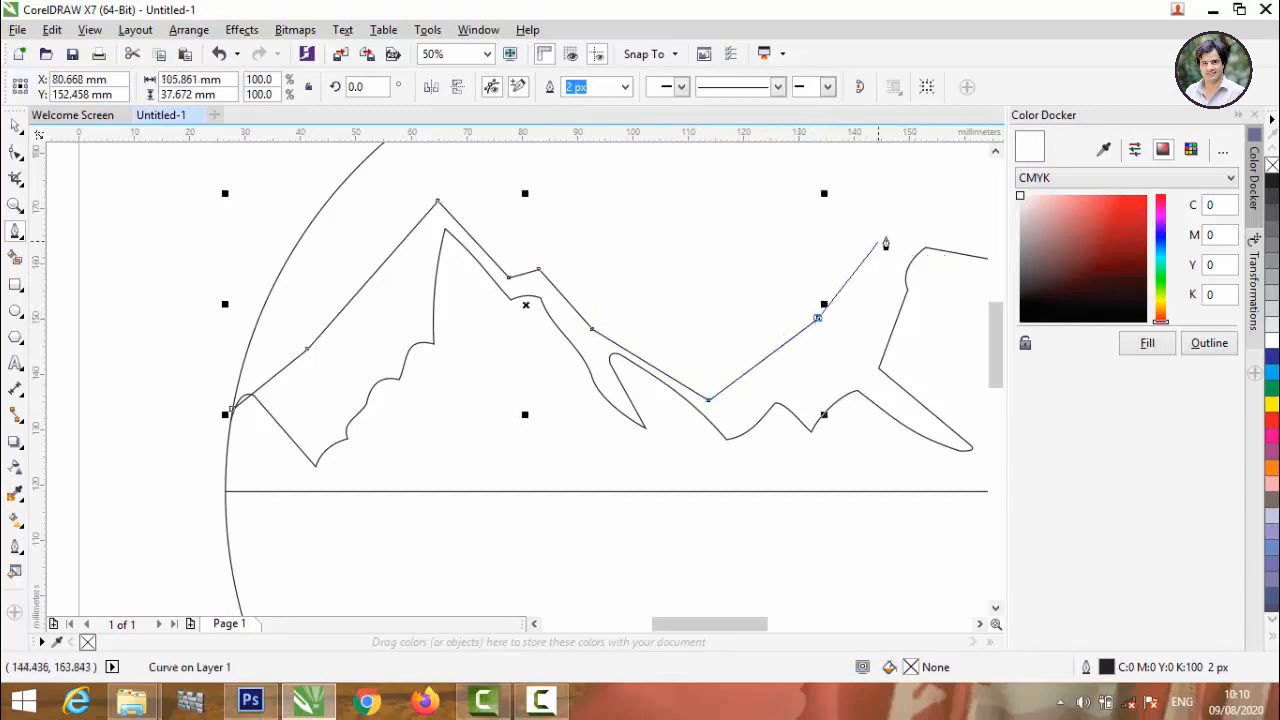
scroll(896, 236, down, 1)
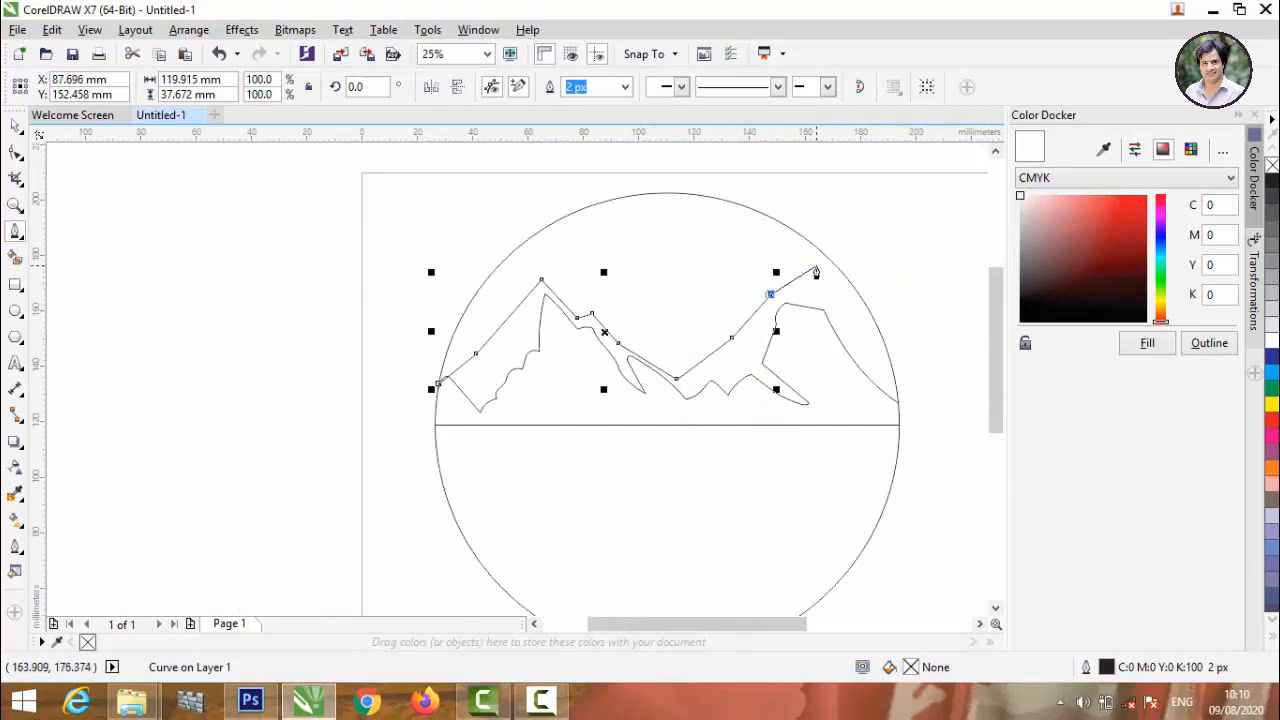
scroll(805, 278, up, 1)
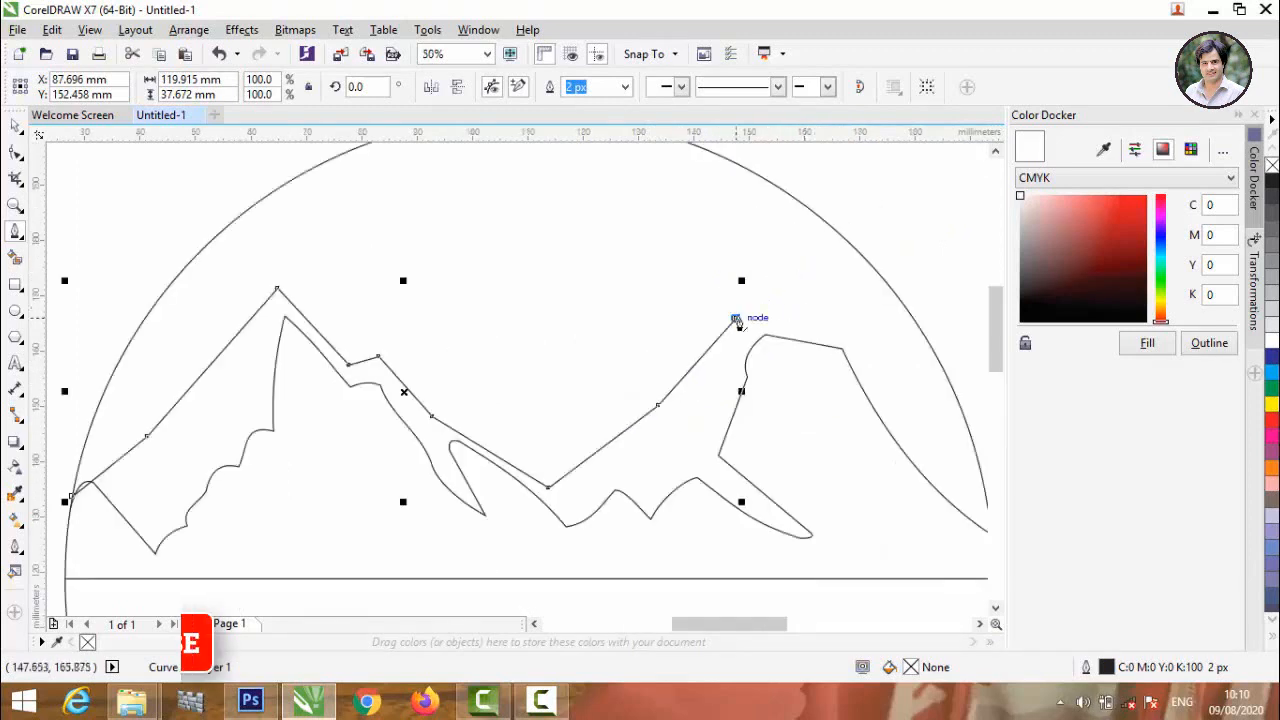
click(759, 289)
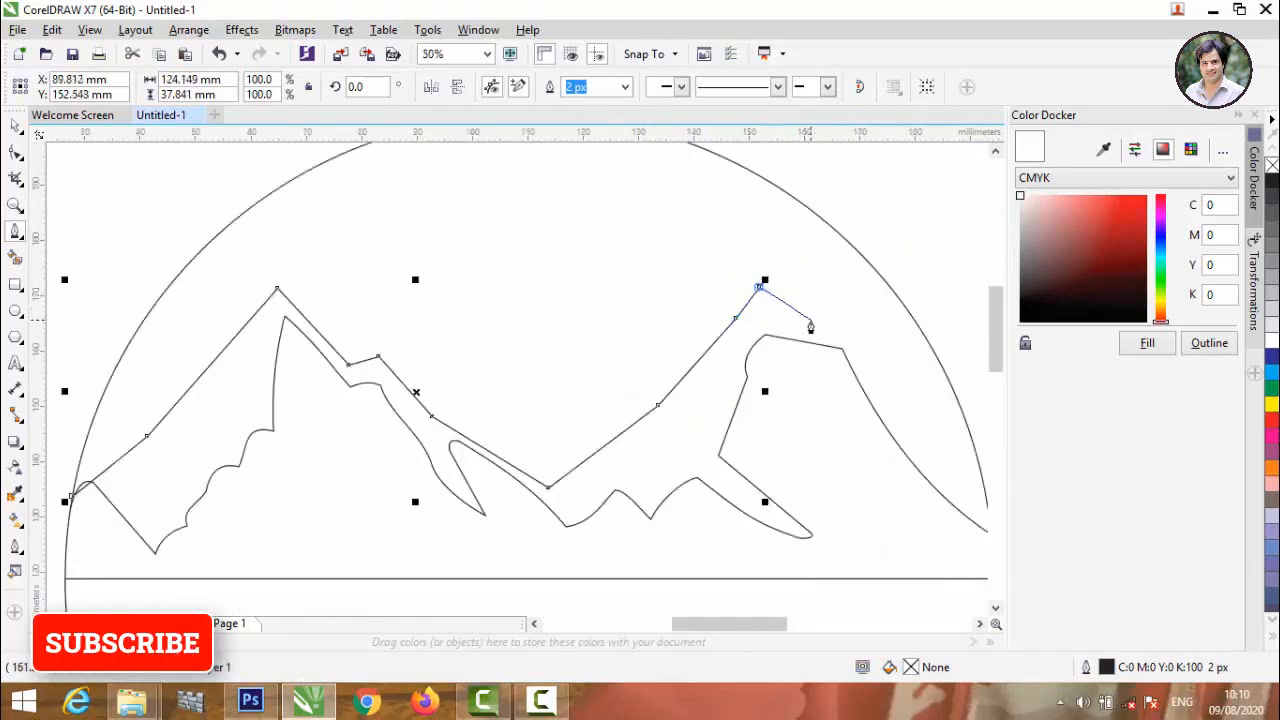
drag(810, 320, 856, 324)
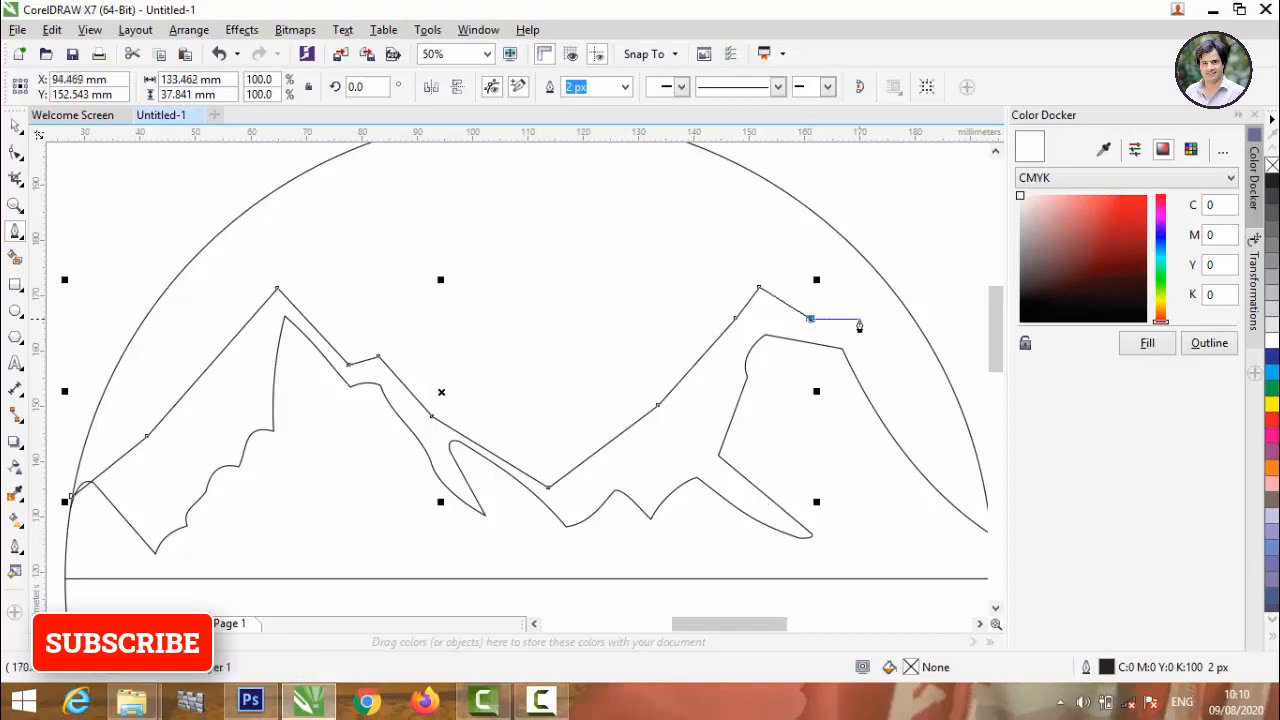
Extend the second outline past the right-hand peak, end it on the circle's right edge, and switch to the Shape tool.
scroll(520, 292, down, 1)
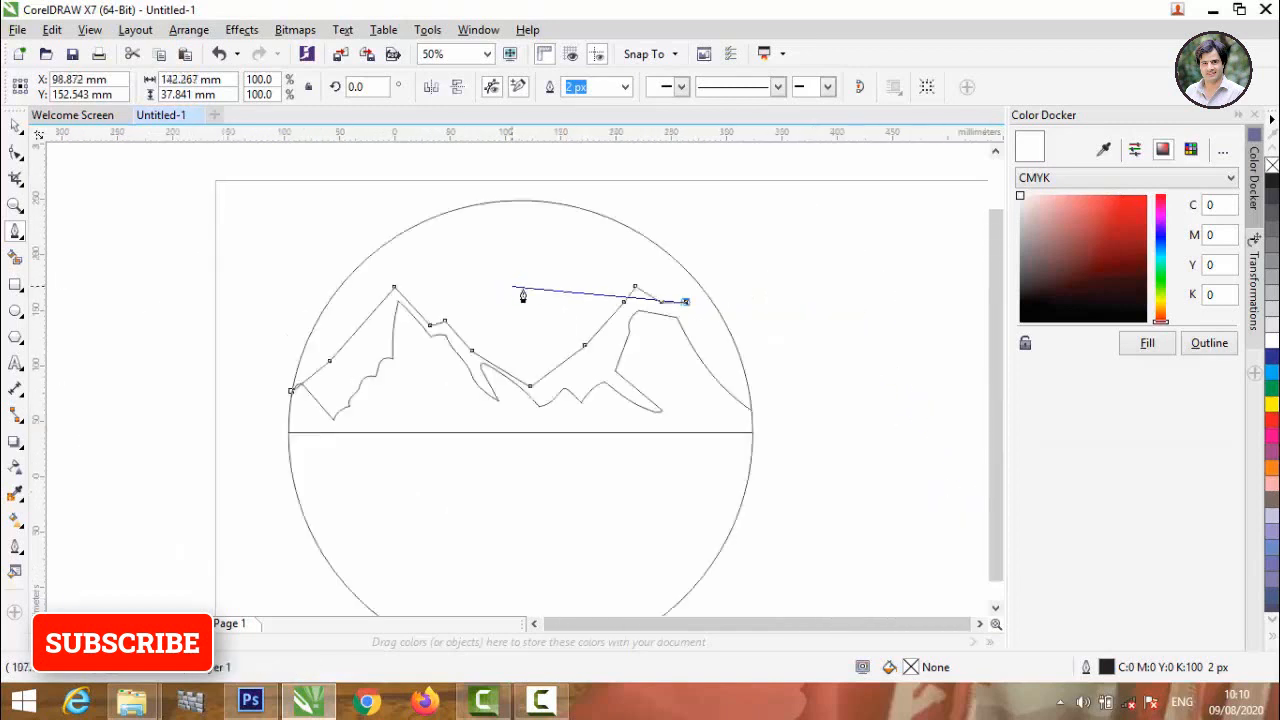
scroll(522, 295, down, 2)
scroll(551, 294, up, 2)
scroll(533, 362, up, 4)
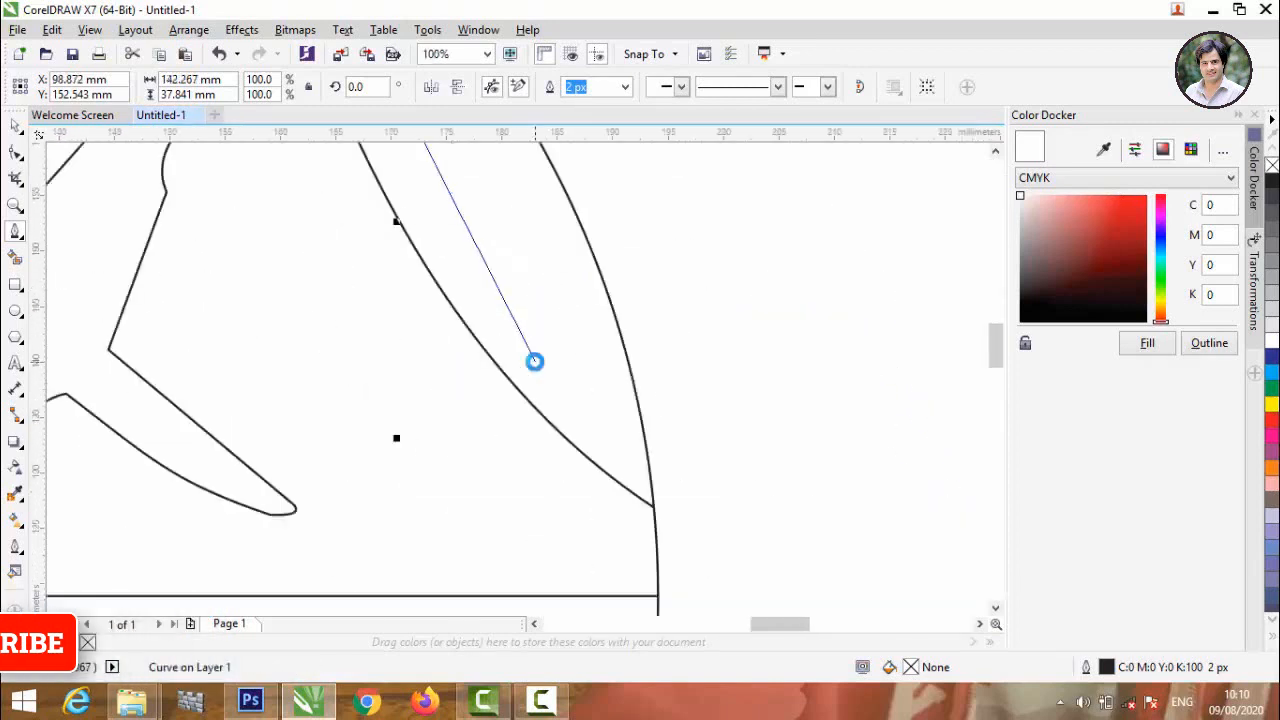
click(648, 451)
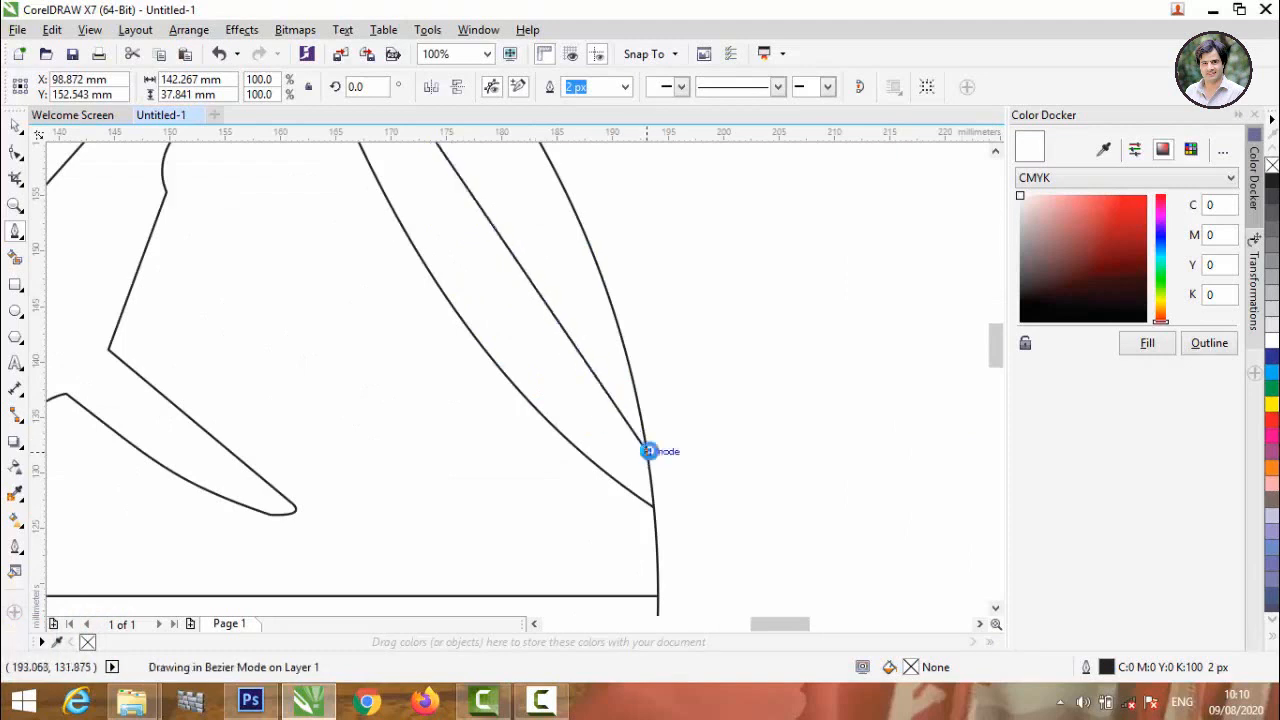
click(15, 153)
scroll(510, 450, down, 3)
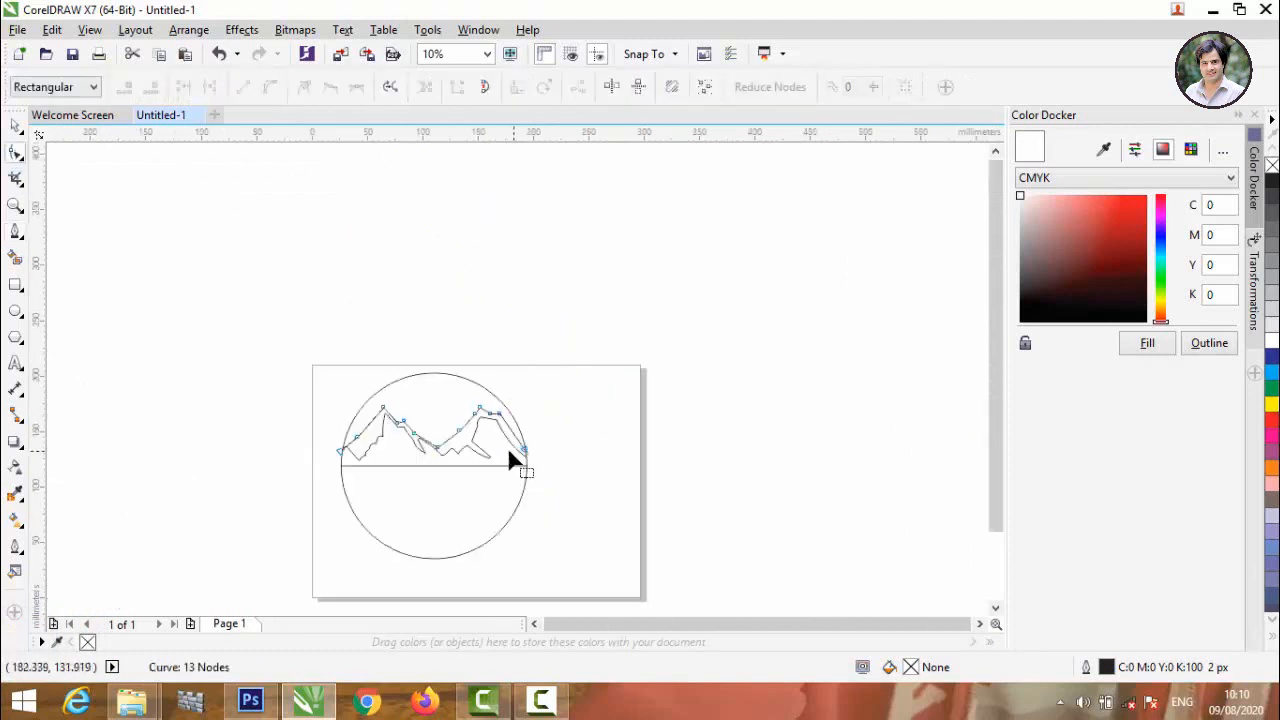
Convert the second outline's first segment beside the circle's left edge to a curve and bend it into a gentle S shape.
scroll(353, 466, up, 2)
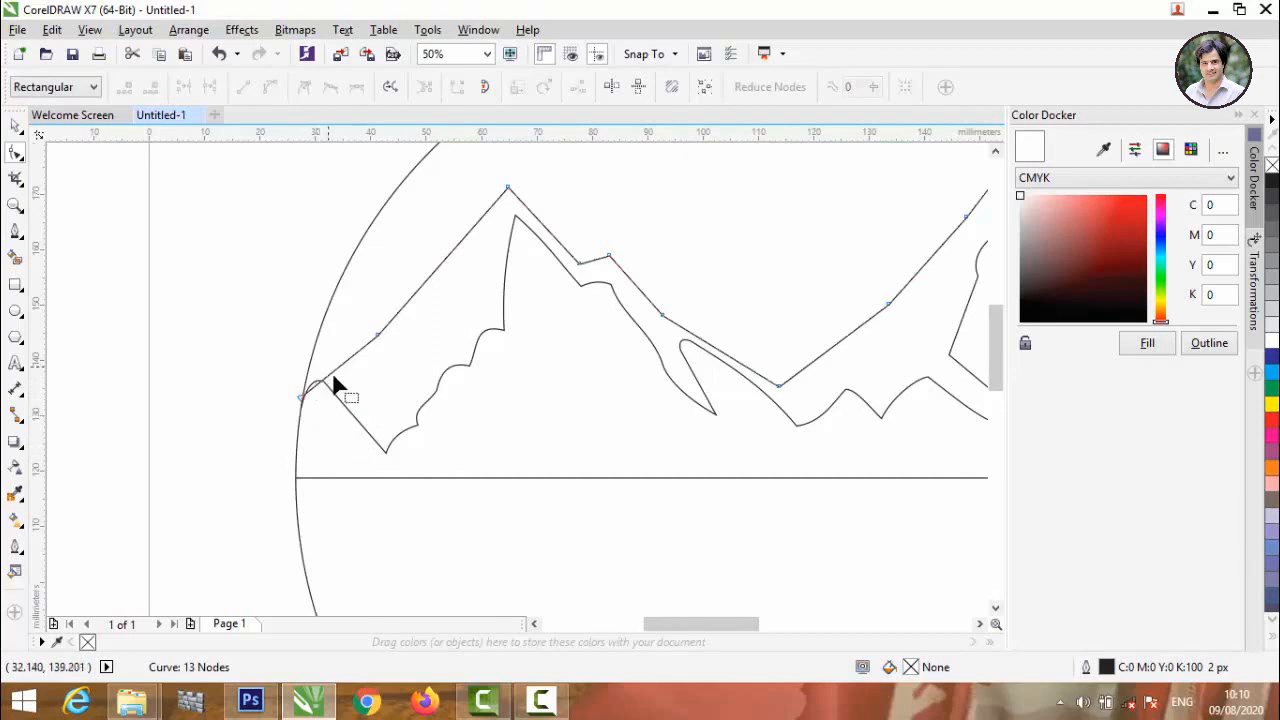
click(338, 366)
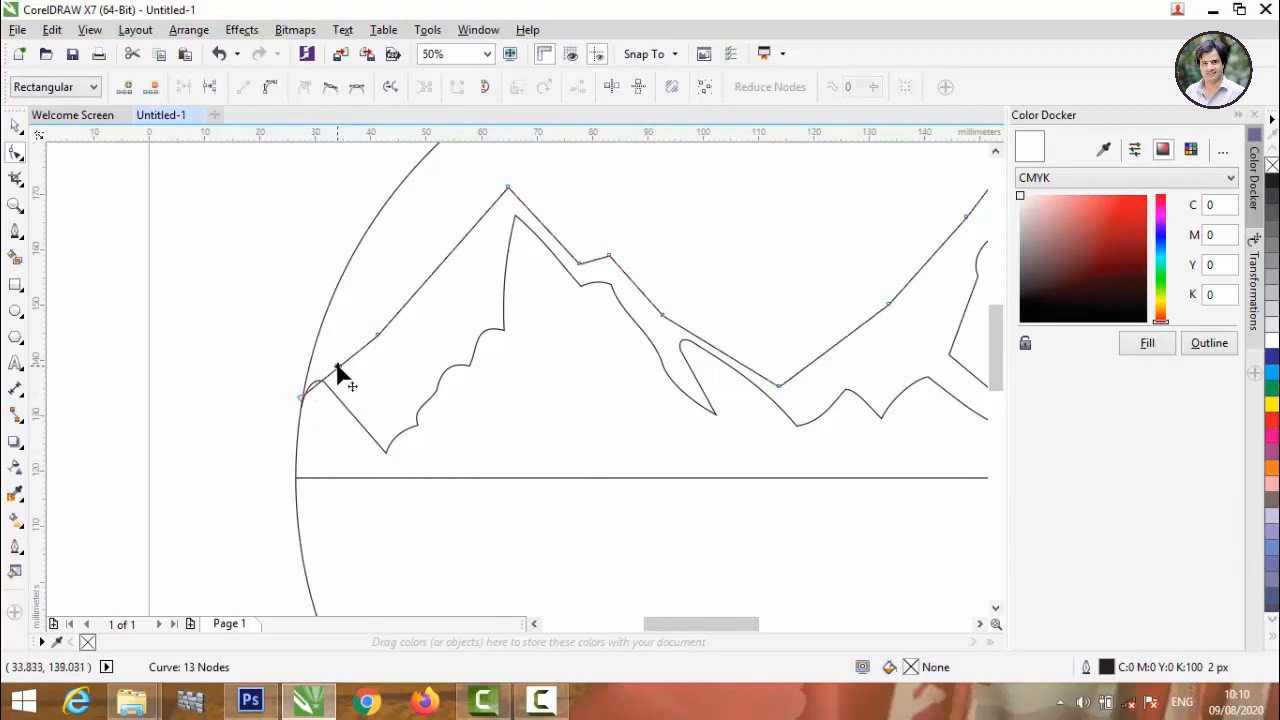
click(268, 88)
scroll(329, 414, up, 2)
drag(340, 449, 293, 343)
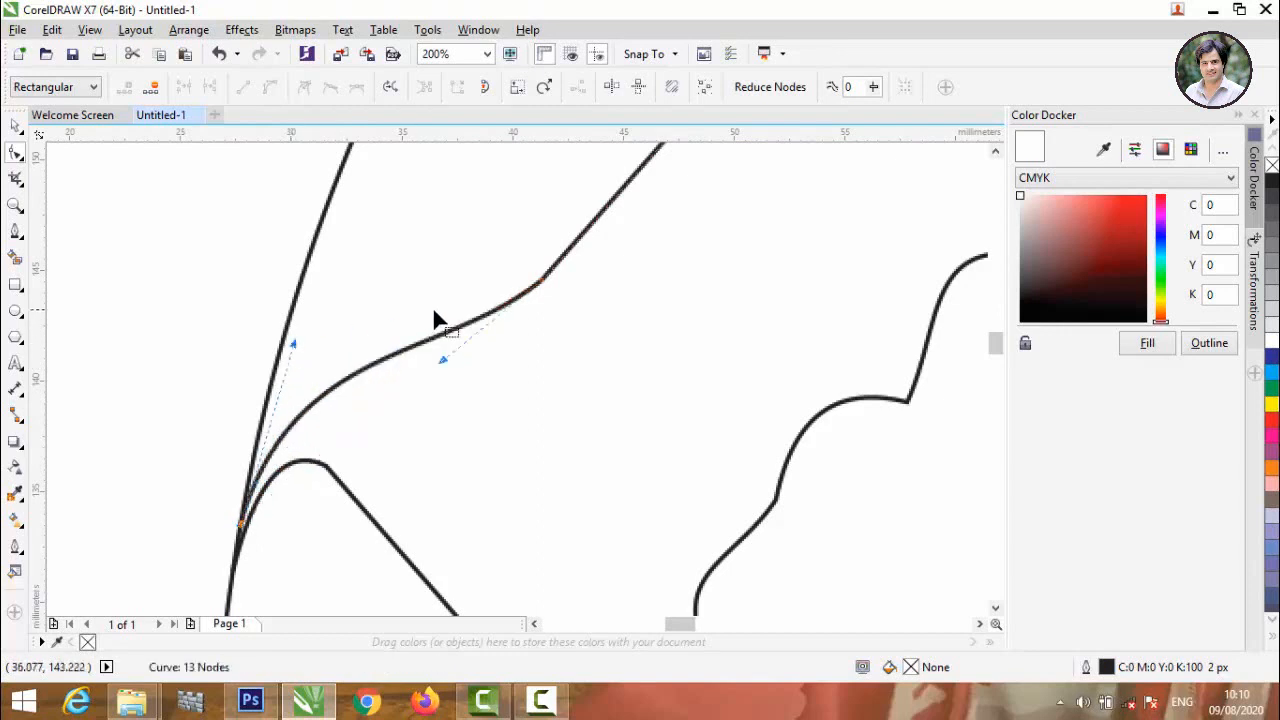
drag(441, 361, 450, 368)
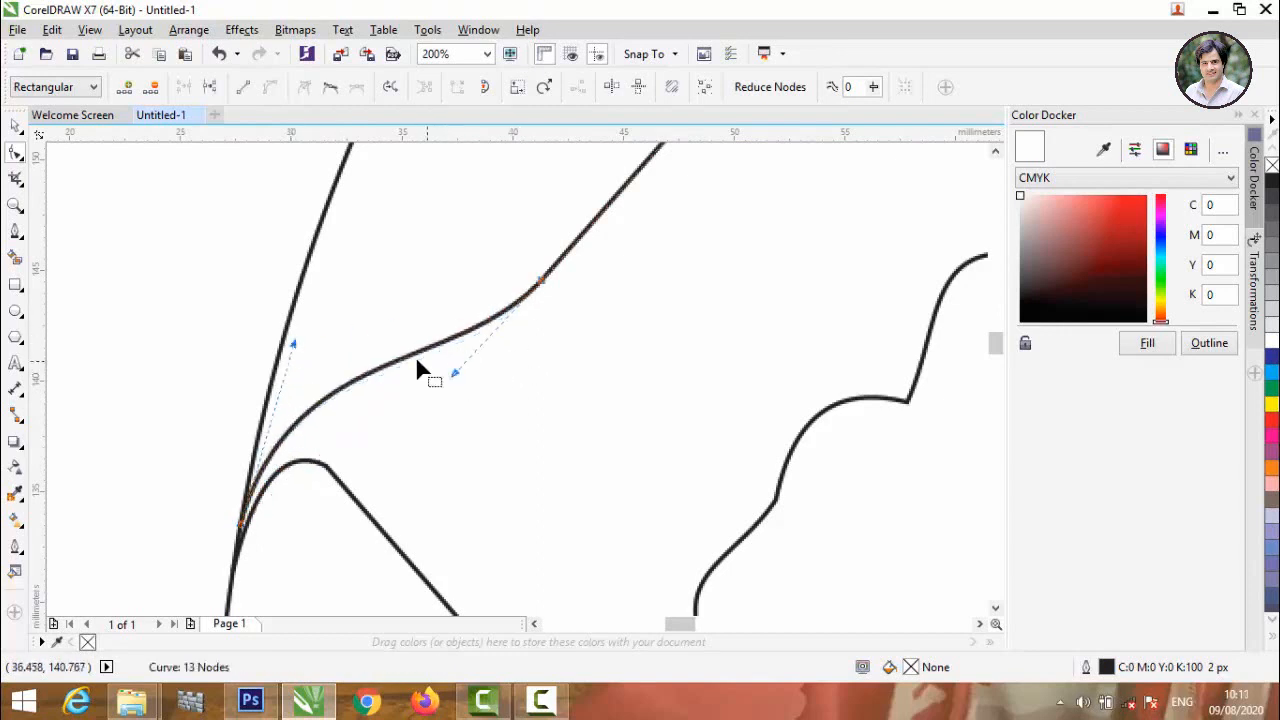
Convert the second outline's long slope up to the left peak to a curve and bend it into a soft S shape.
scroll(420, 366, down, 2)
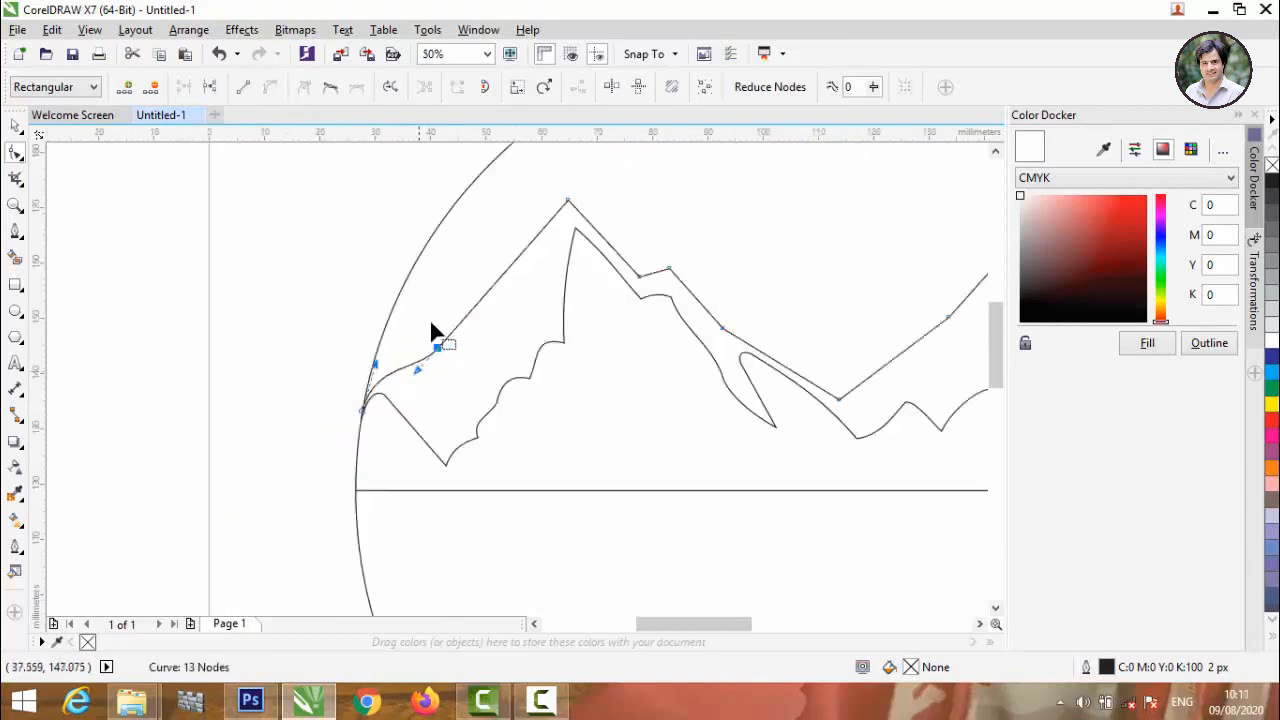
click(502, 275)
click(271, 86)
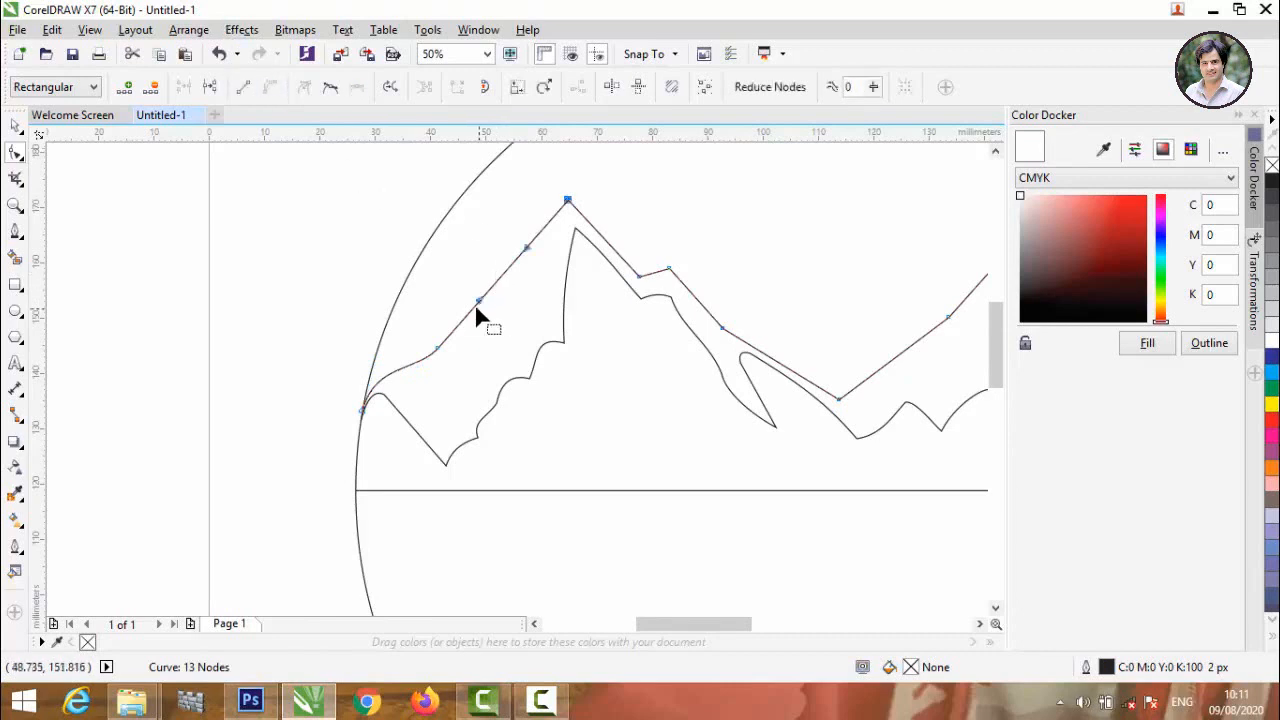
scroll(519, 255, down, 1)
scroll(537, 224, up, 2)
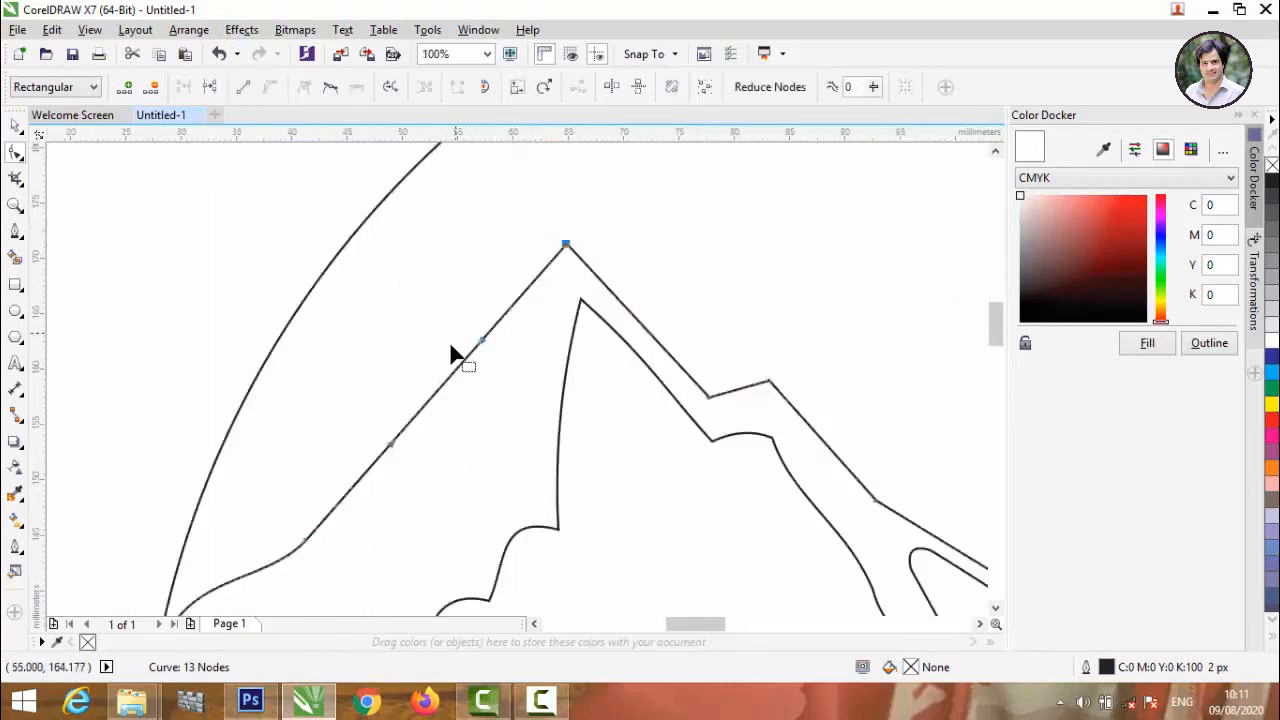
click(466, 303)
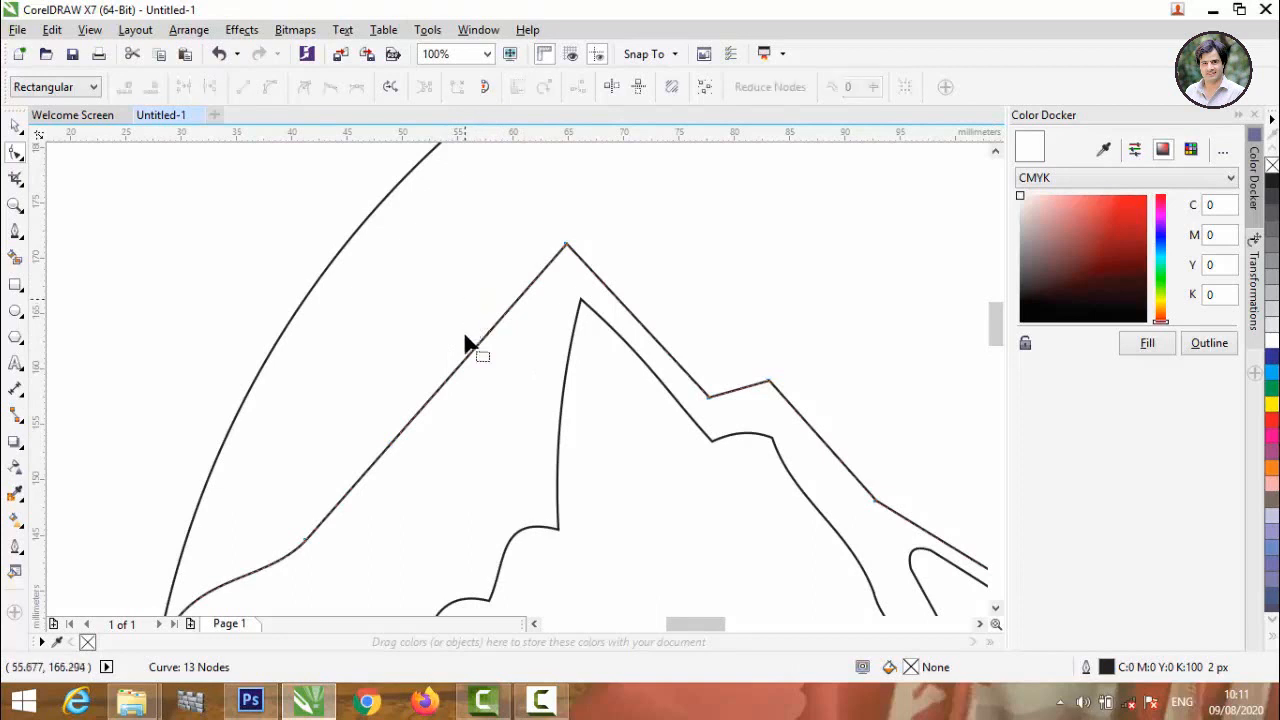
click(306, 542)
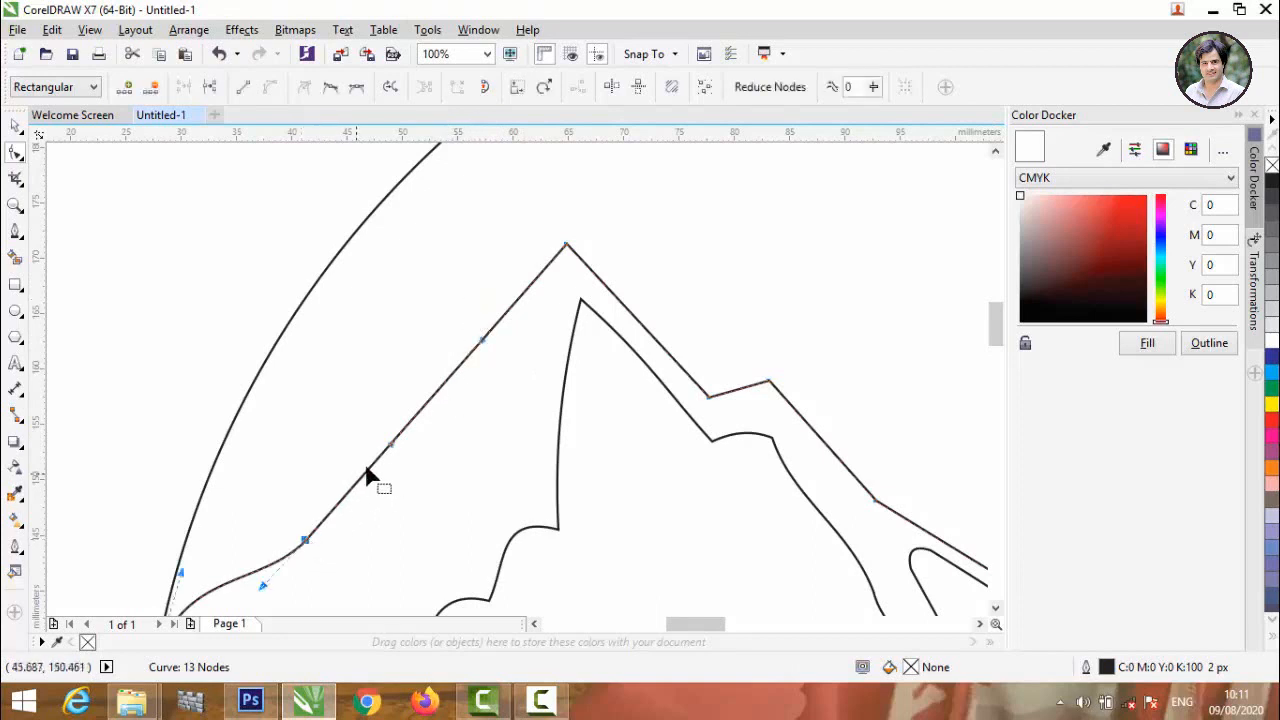
drag(390, 443, 374, 420)
drag(482, 340, 565, 286)
Shift the inner mountain outline's left peak up and its two neighbouring corner nodes slightly left to widen the gap between the outlines.
click(580, 302)
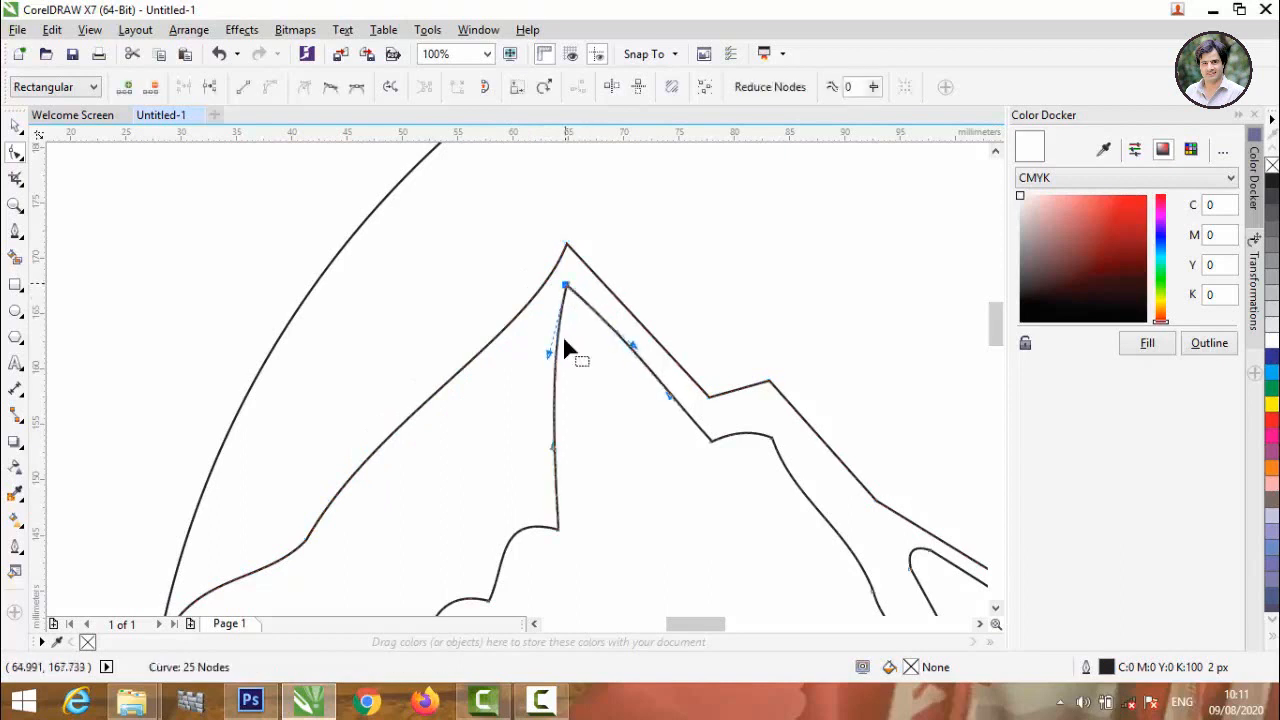
drag(557, 528, 543, 518)
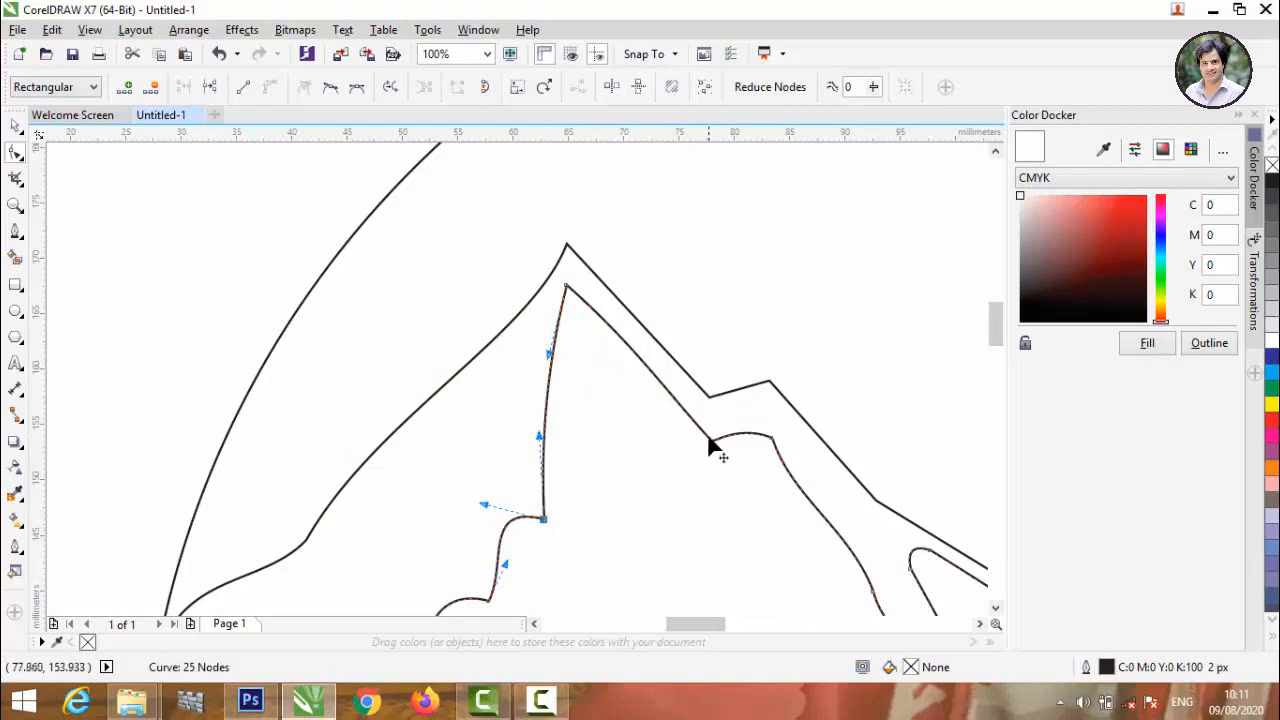
drag(709, 442, 694, 441)
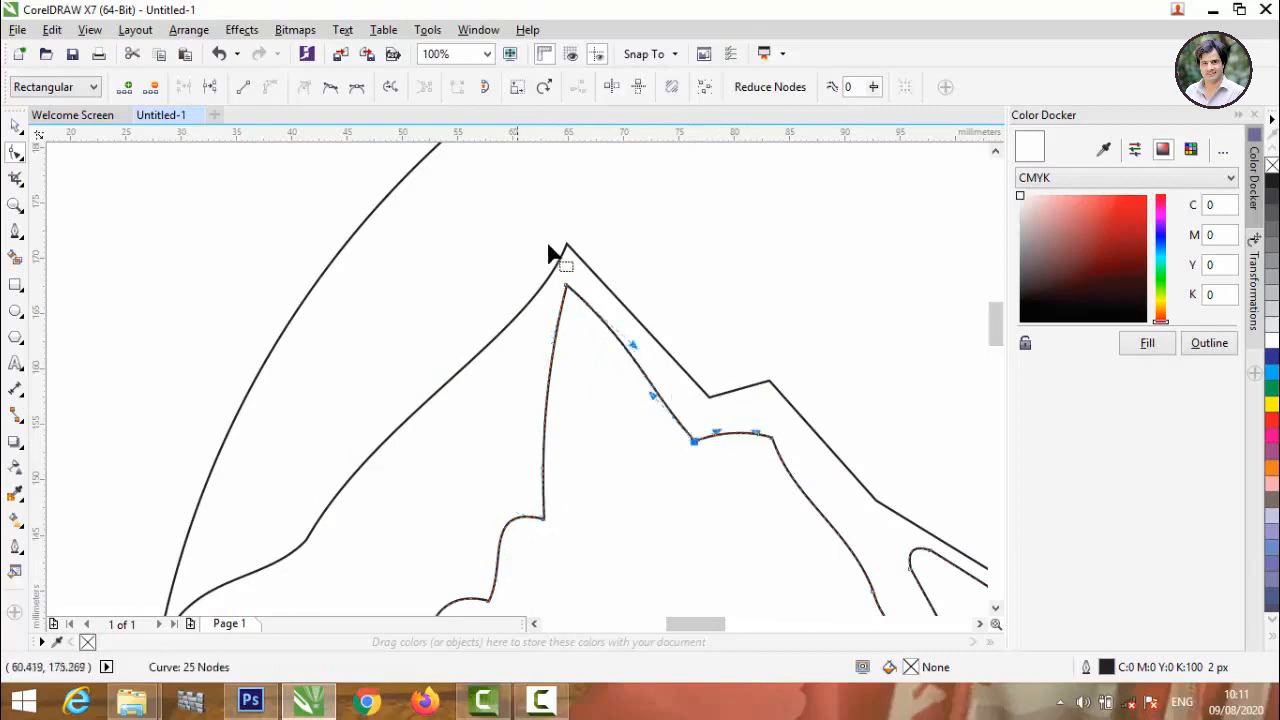
Lower the second outline's notch right of the left peak and curve the short ledge segment beside it upward.
click(649, 338)
drag(704, 398, 704, 417)
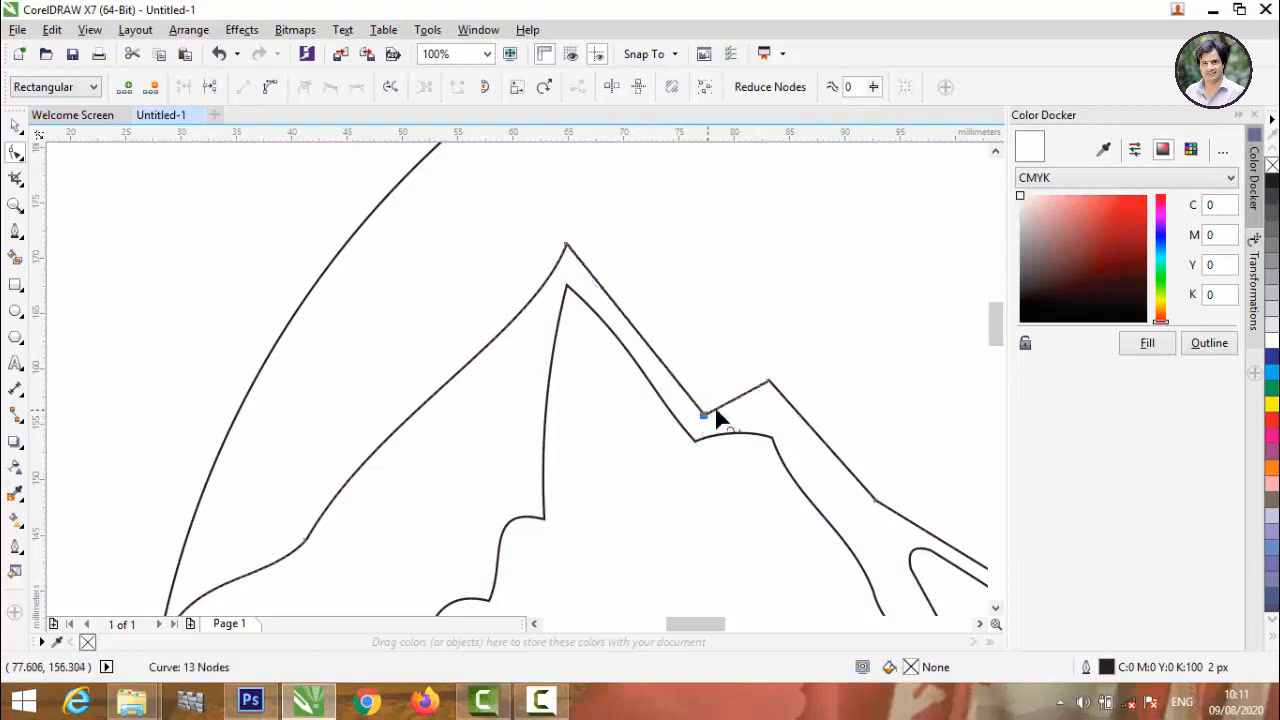
click(733, 401)
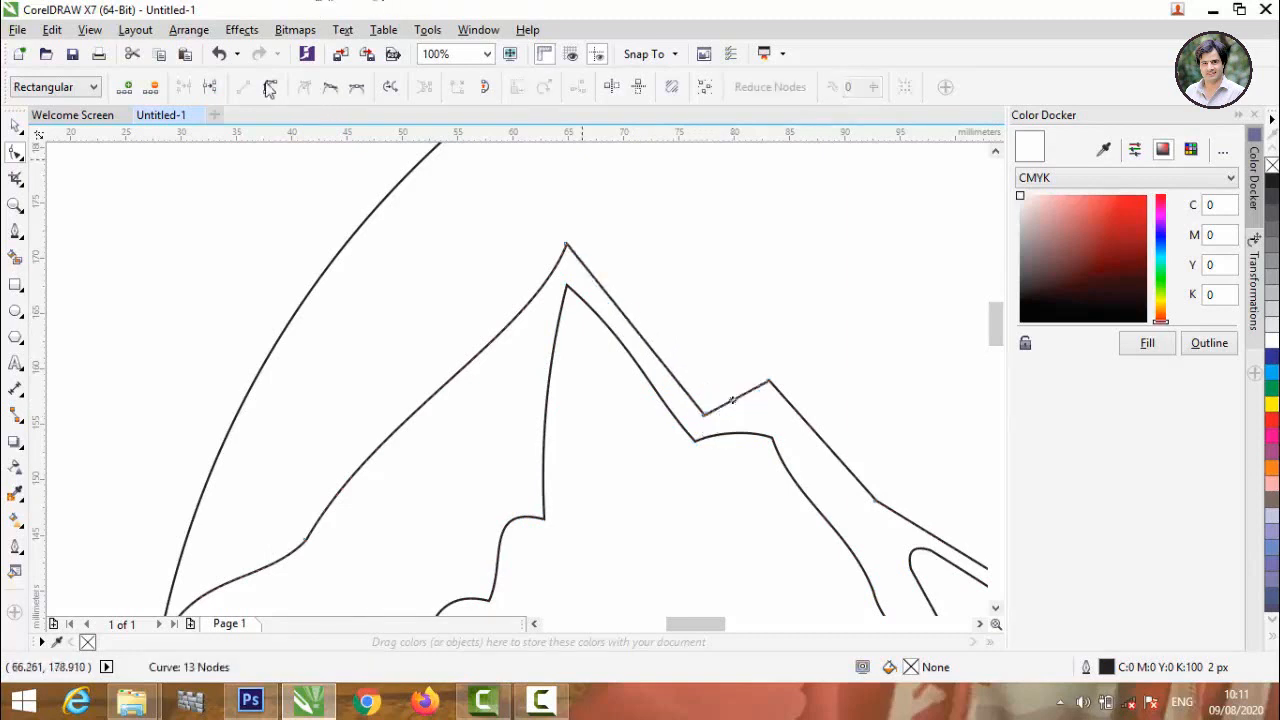
click(733, 401)
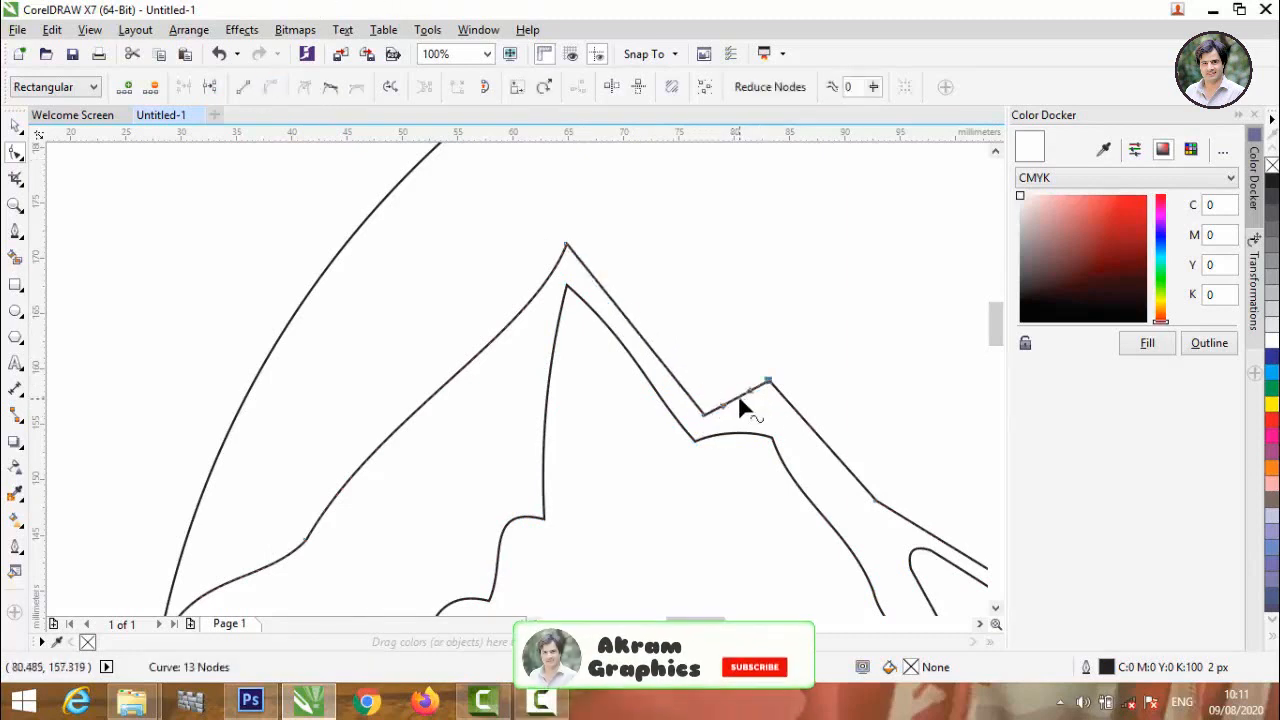
drag(734, 405, 737, 397)
Convert the second outline's segment below the ledge to a curve, bend it inward, and adjust the node at the ledge's outer corner.
scroll(678, 428, down, 4)
scroll(712, 430, up, 4)
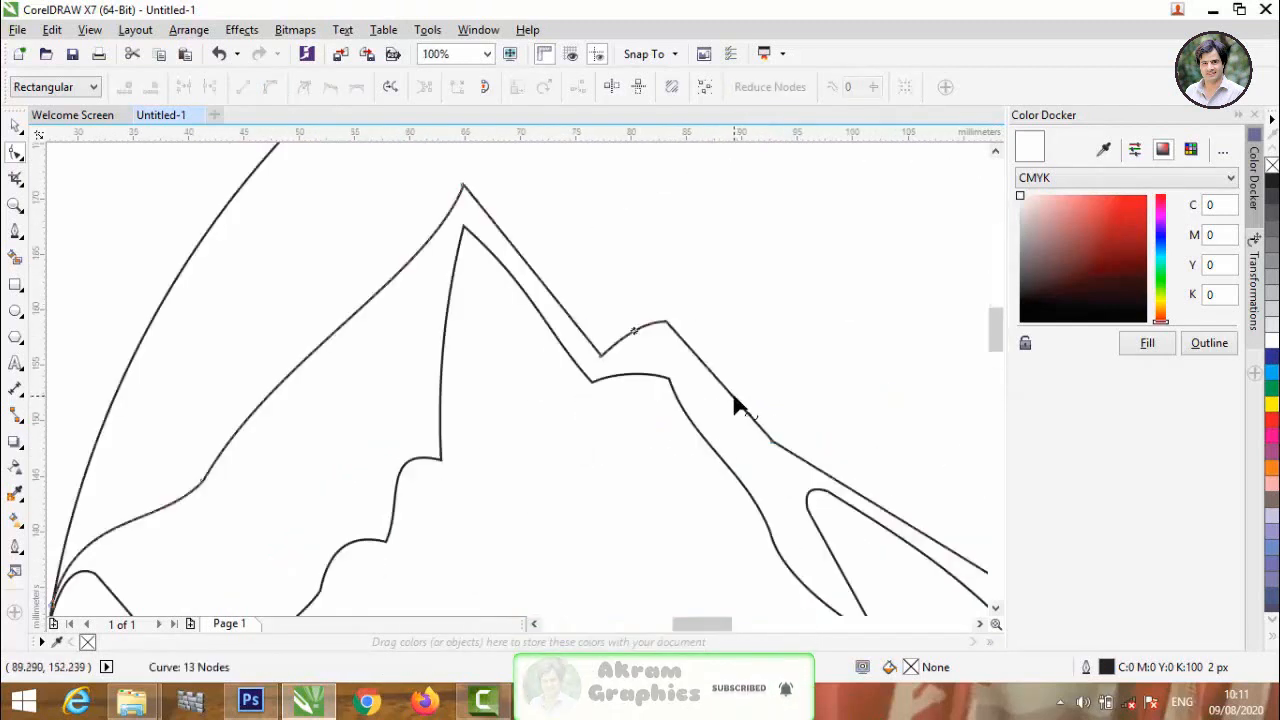
click(733, 397)
click(270, 89)
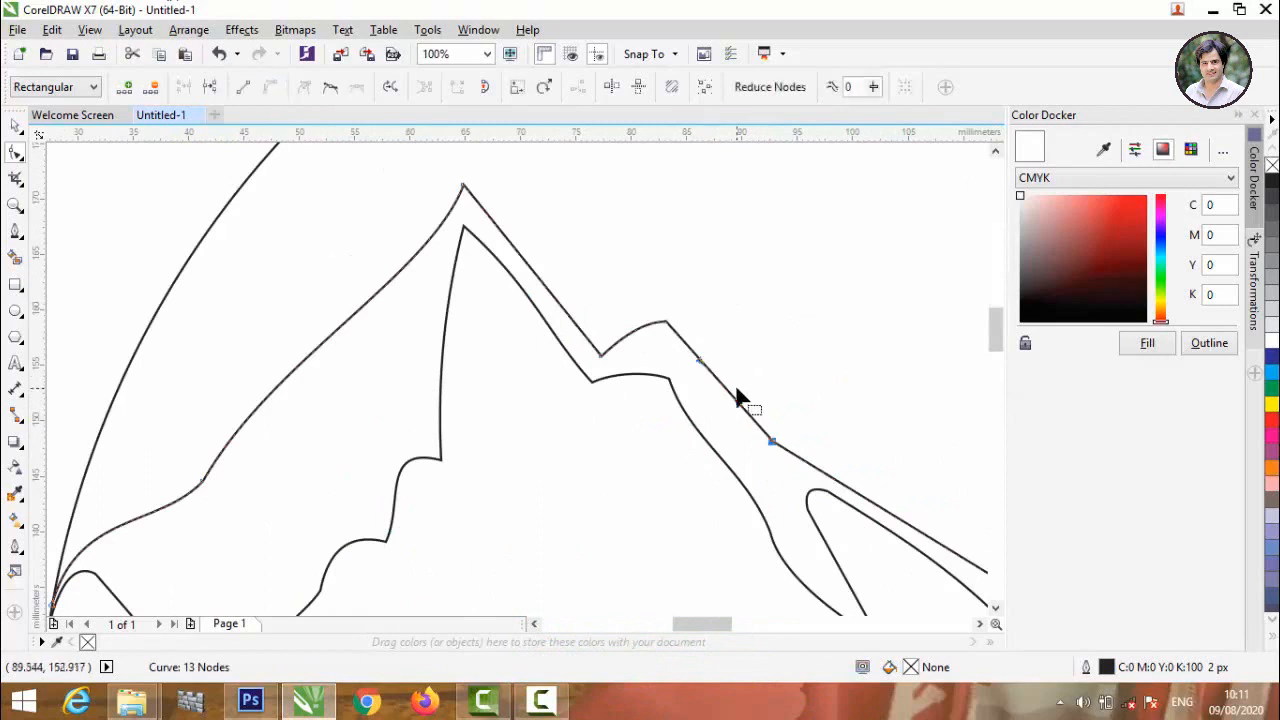
drag(737, 402, 731, 430)
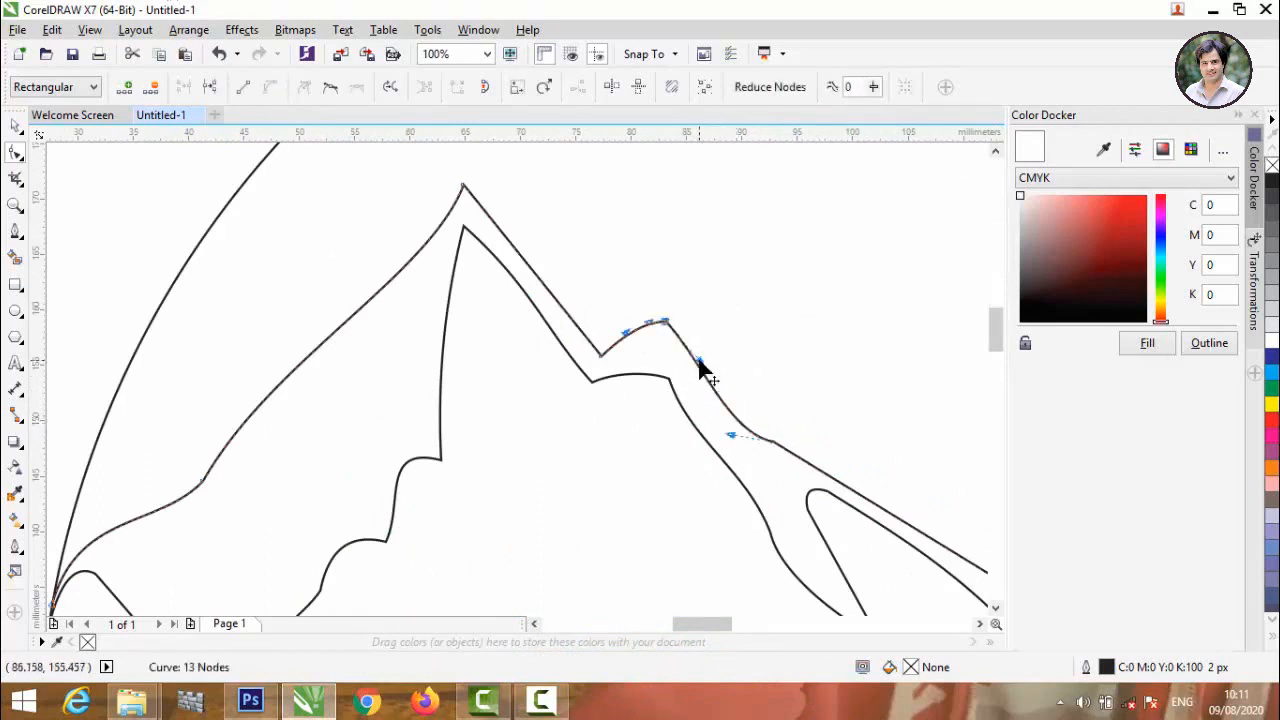
scroll(667, 318, up, 2)
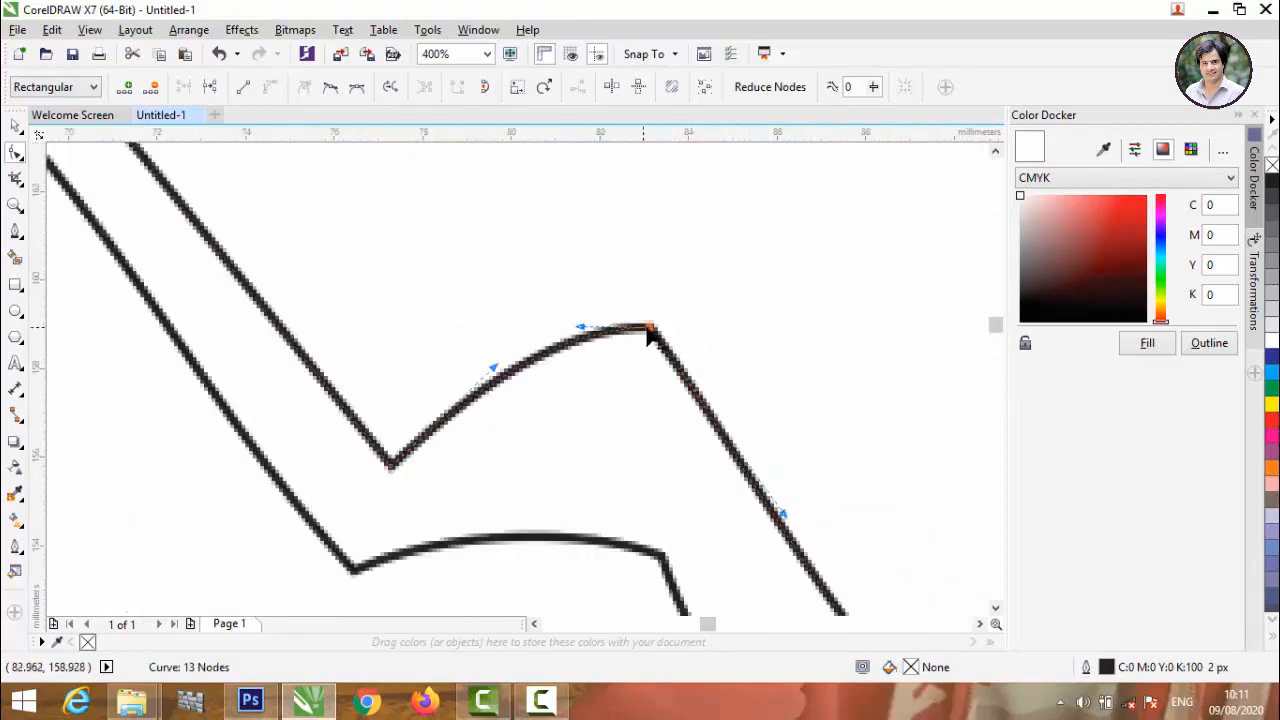
drag(651, 336, 703, 400)
scroll(497, 305, down, 3)
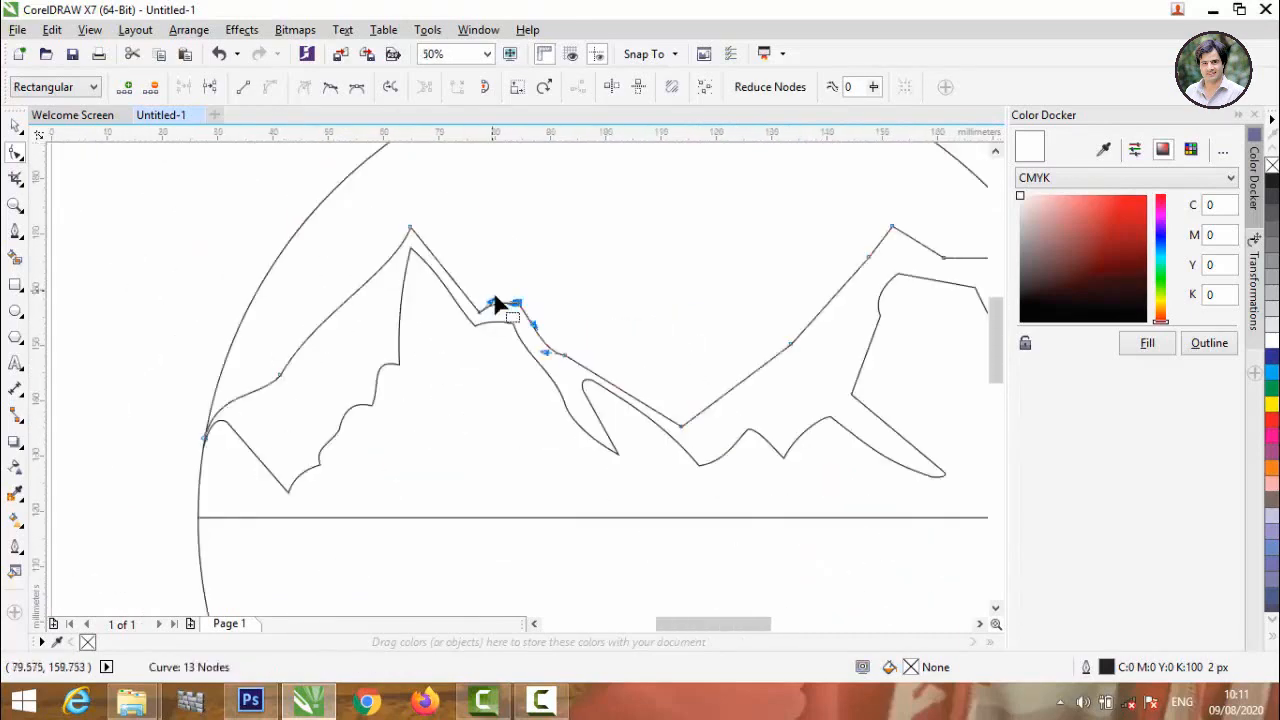
Convert the second outline's last segment down the right-hand mountain to a curve and bend it inward along the inner outline.
scroll(577, 364, up, 1)
scroll(676, 470, down, 1)
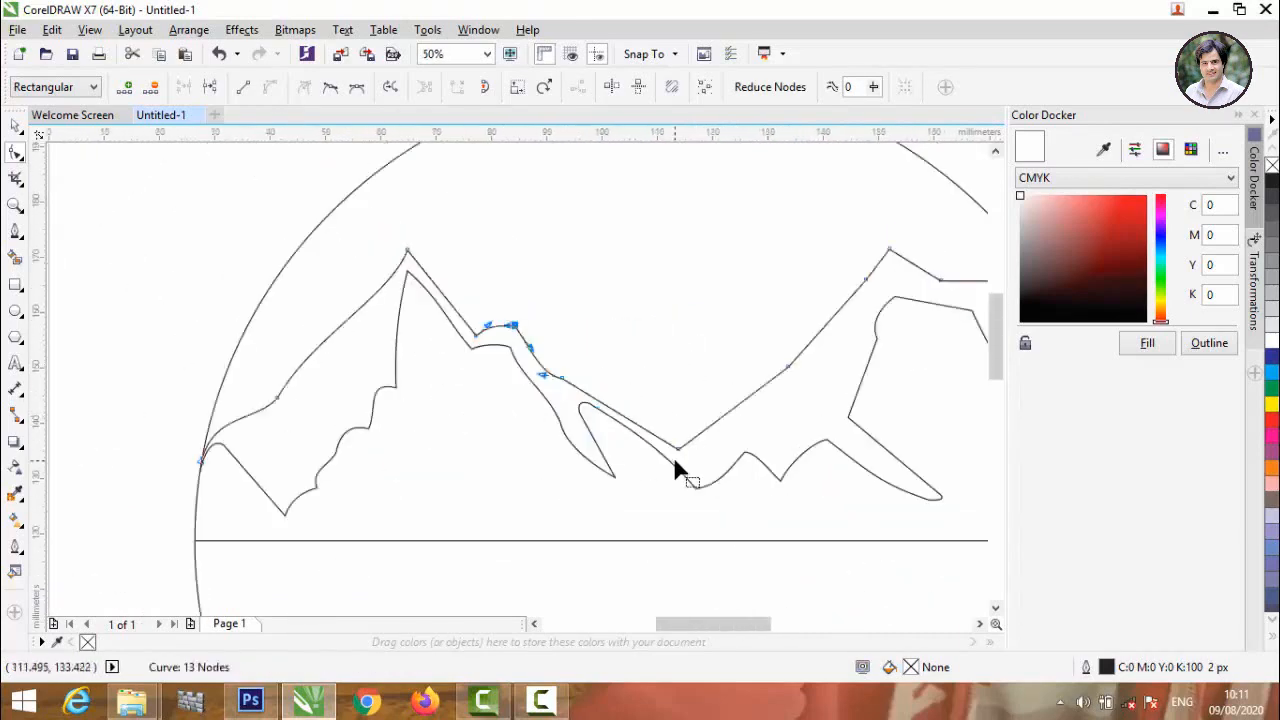
scroll(360, 510, up, 1)
click(357, 512)
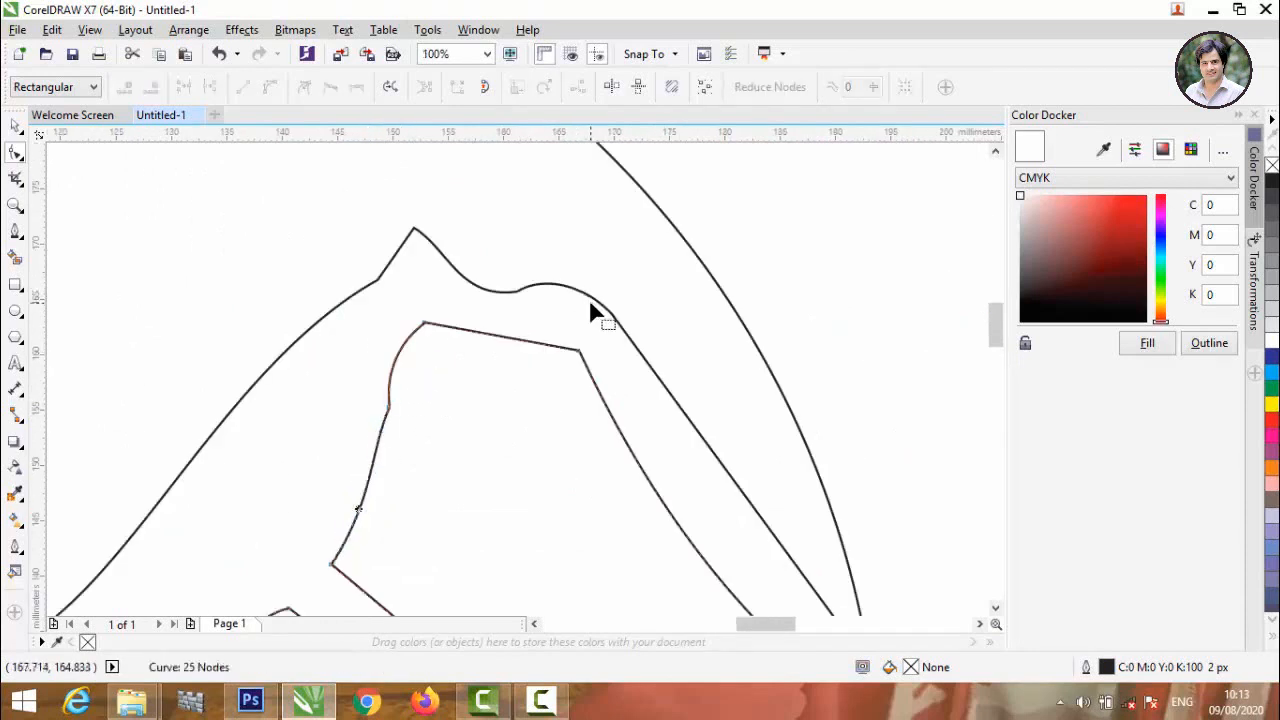
scroll(590, 313, down, 1)
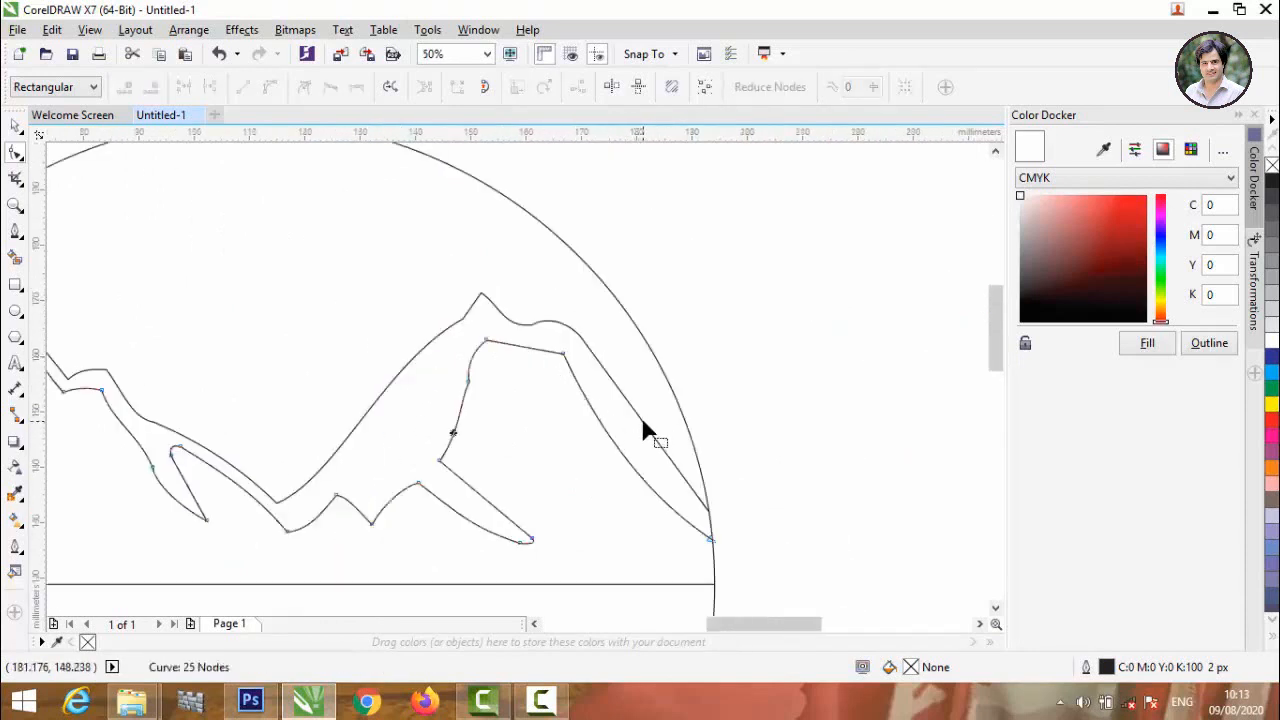
click(645, 430)
click(581, 337)
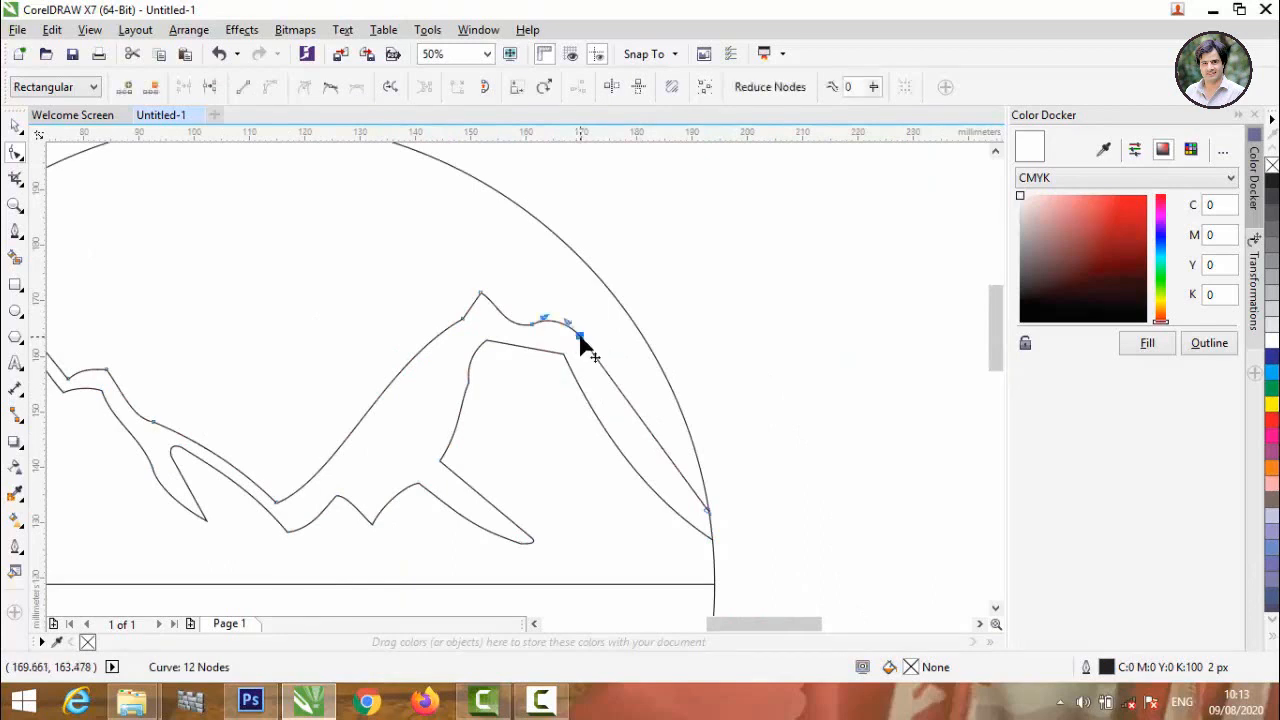
click(635, 413)
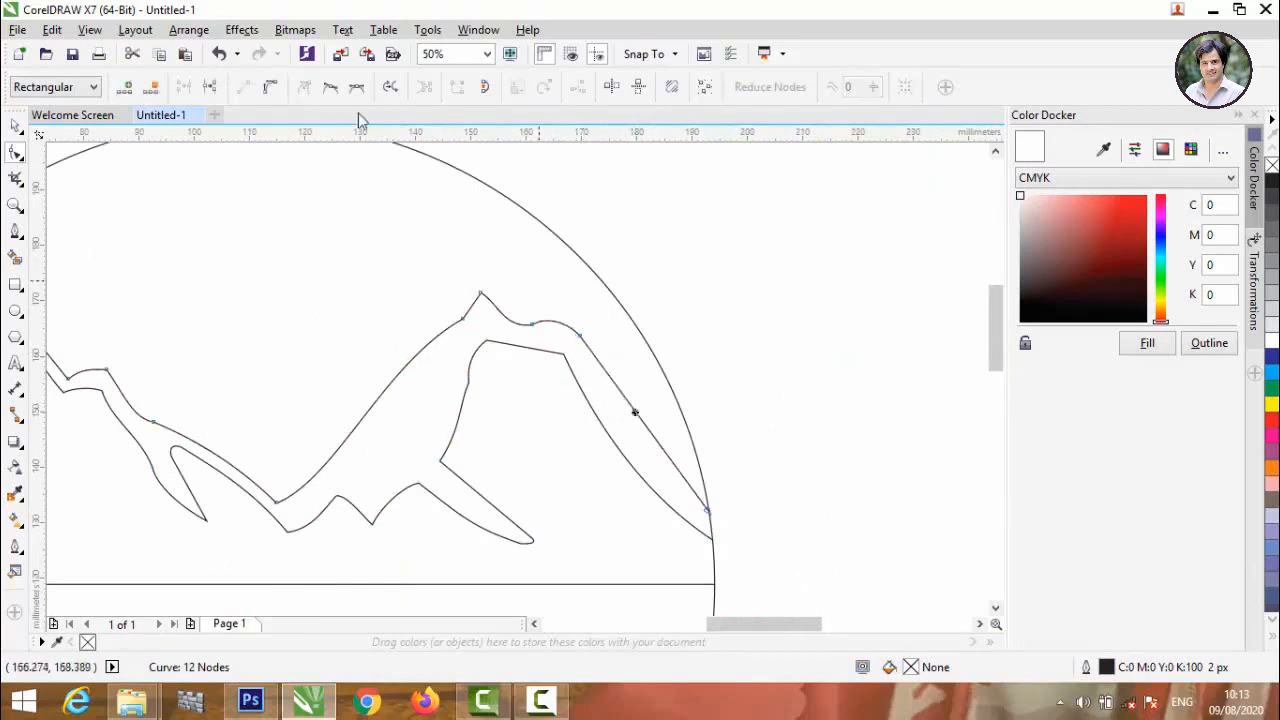
click(269, 87)
drag(622, 405, 664, 482)
Move the second outline's end node down the circle's right edge to just above the inner outline's end and refine the slope.
scroll(715, 500, up, 2)
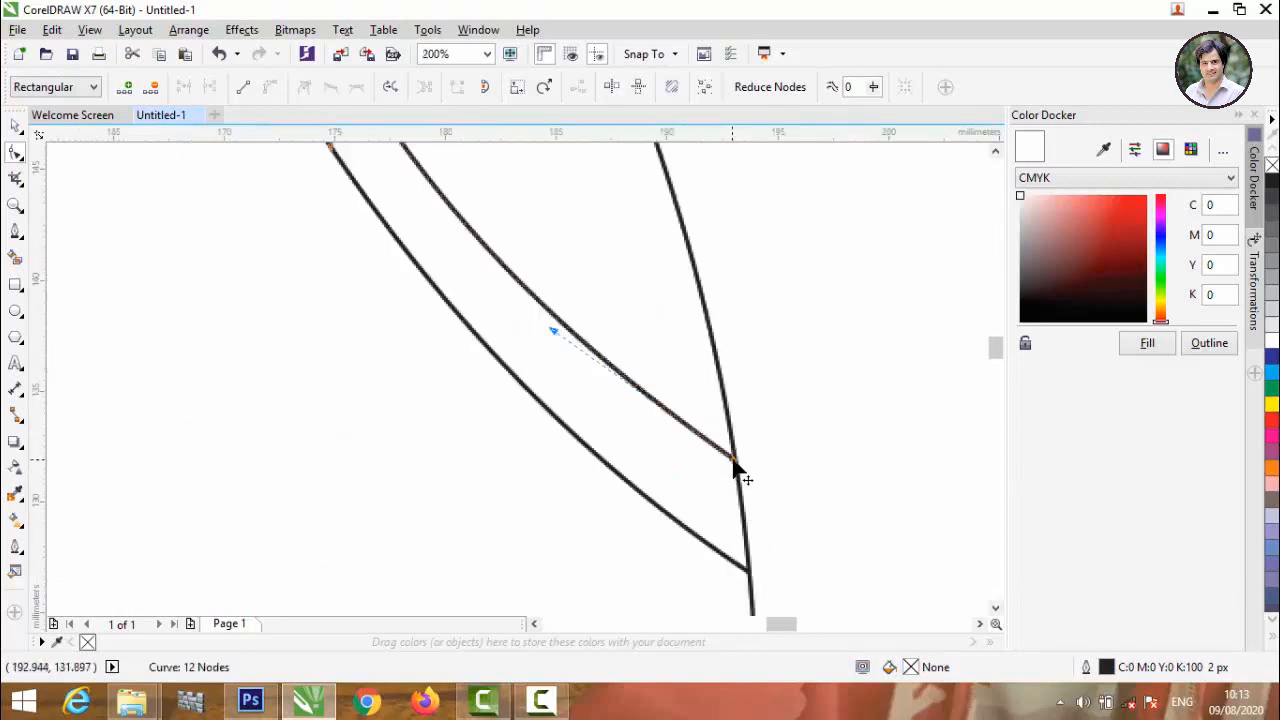
drag(734, 460, 746, 546)
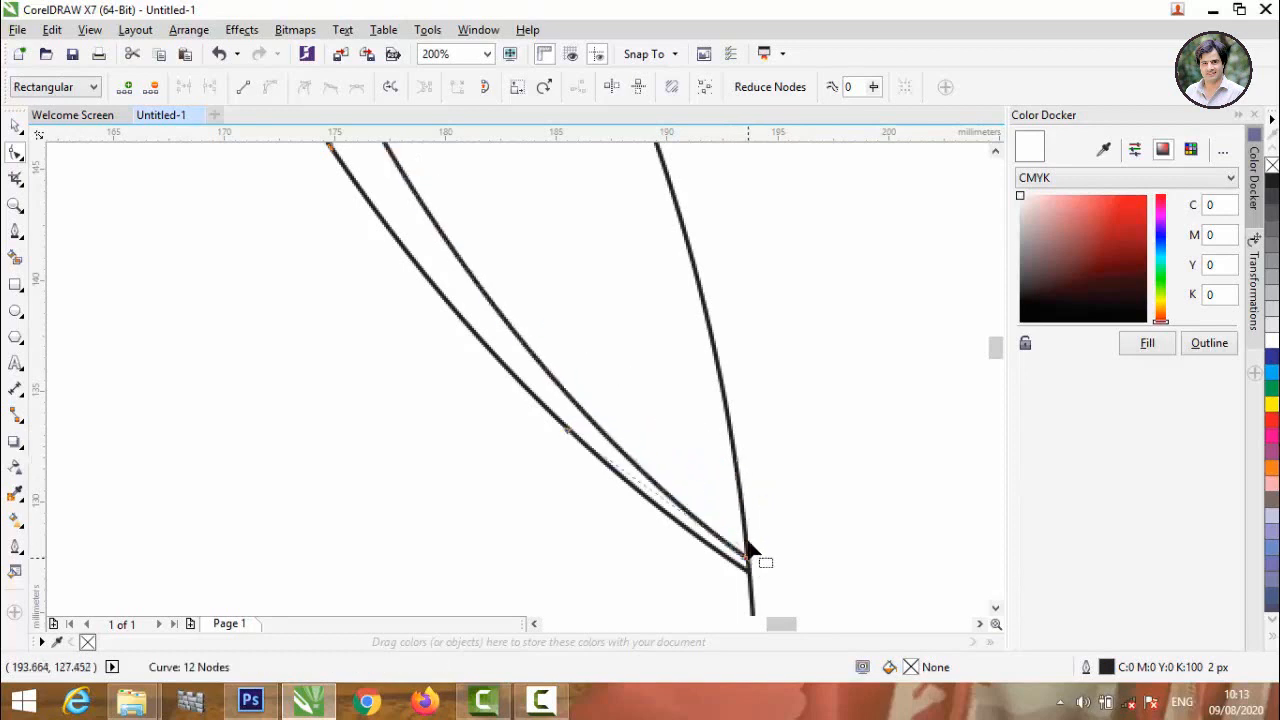
scroll(748, 550, down, 2)
drag(644, 434, 649, 430)
scroll(651, 429, down, 2)
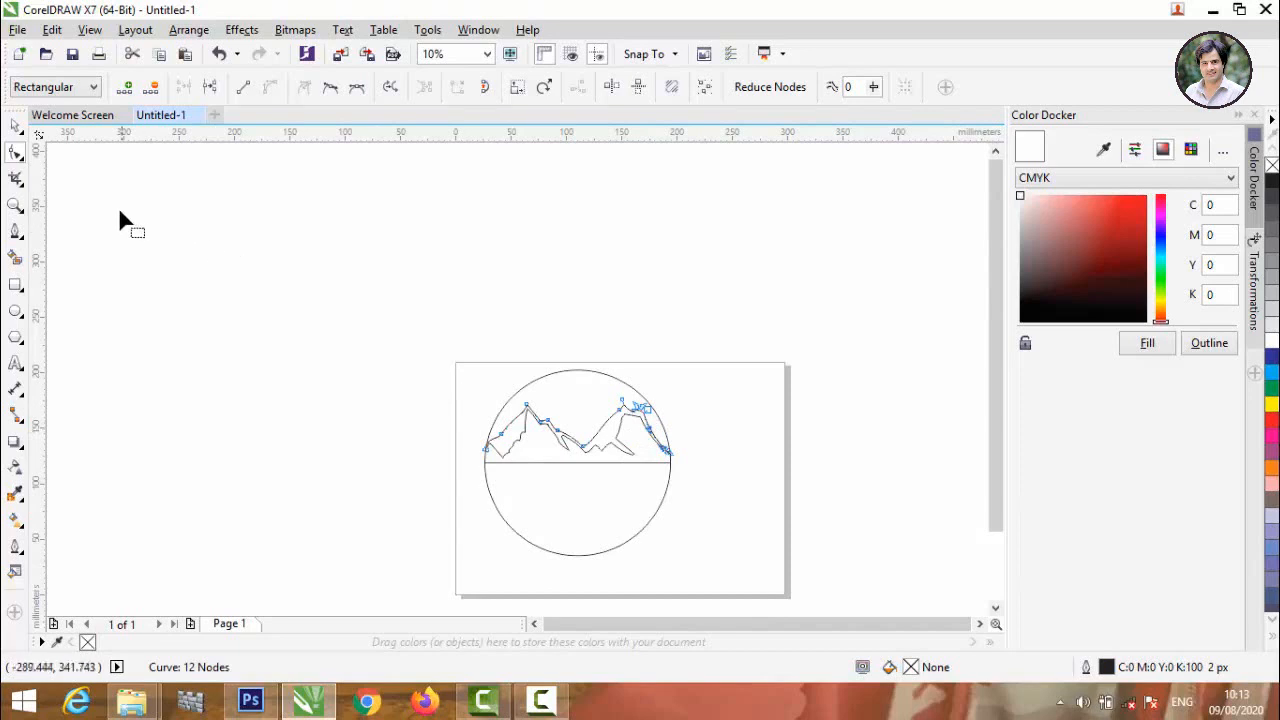
Fill the area between the two mountain outlines using the Smart Fill tool and color the resulting shape black.
click(15, 125)
click(106, 234)
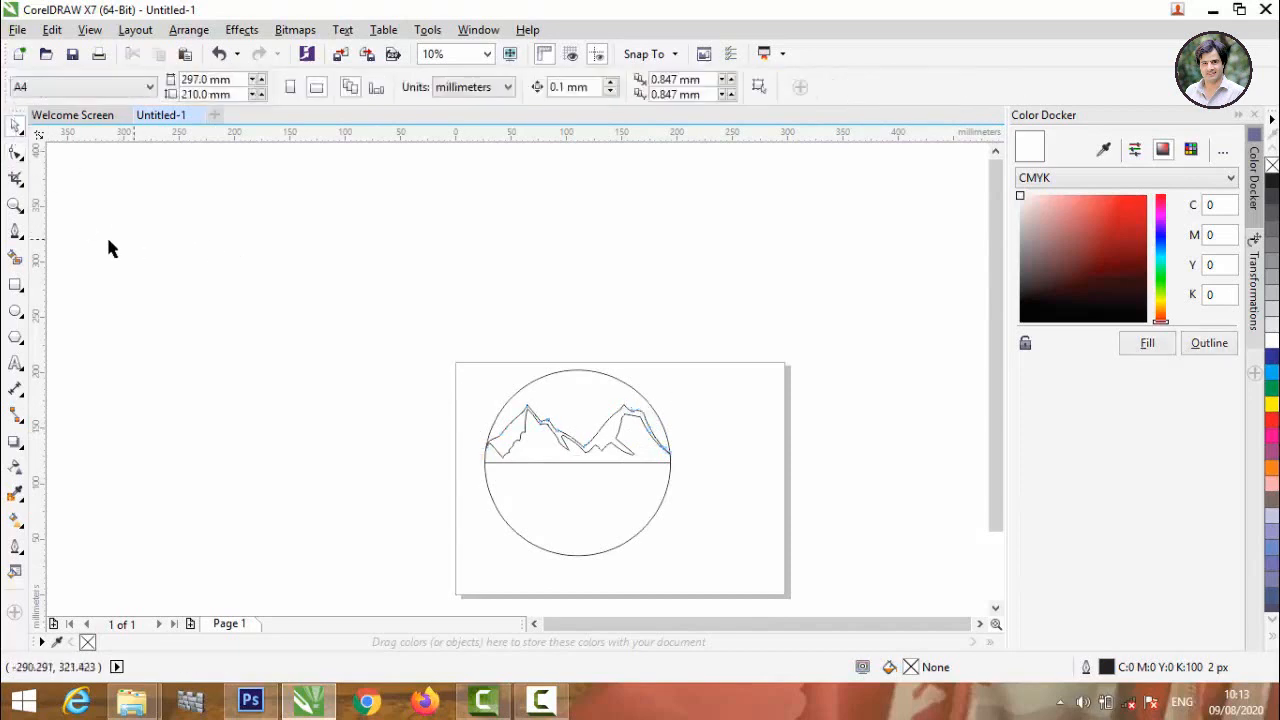
click(15, 258)
click(510, 432)
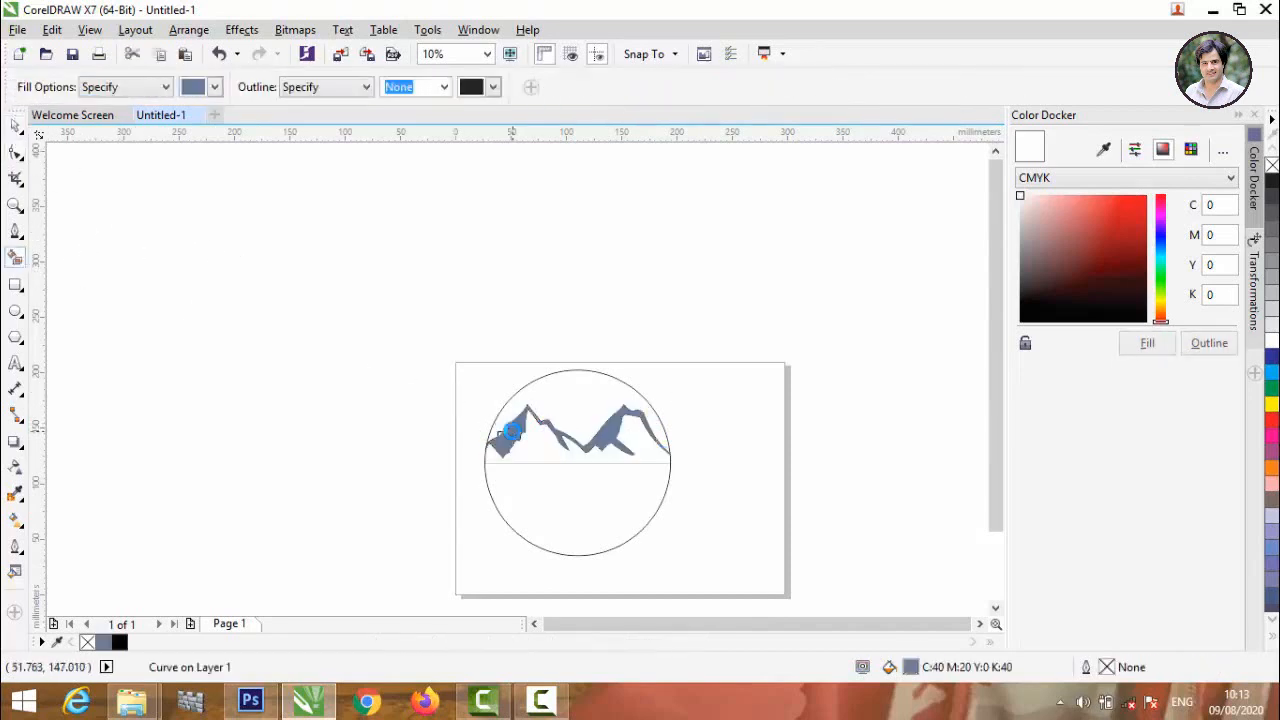
click(1273, 182)
click(15, 130)
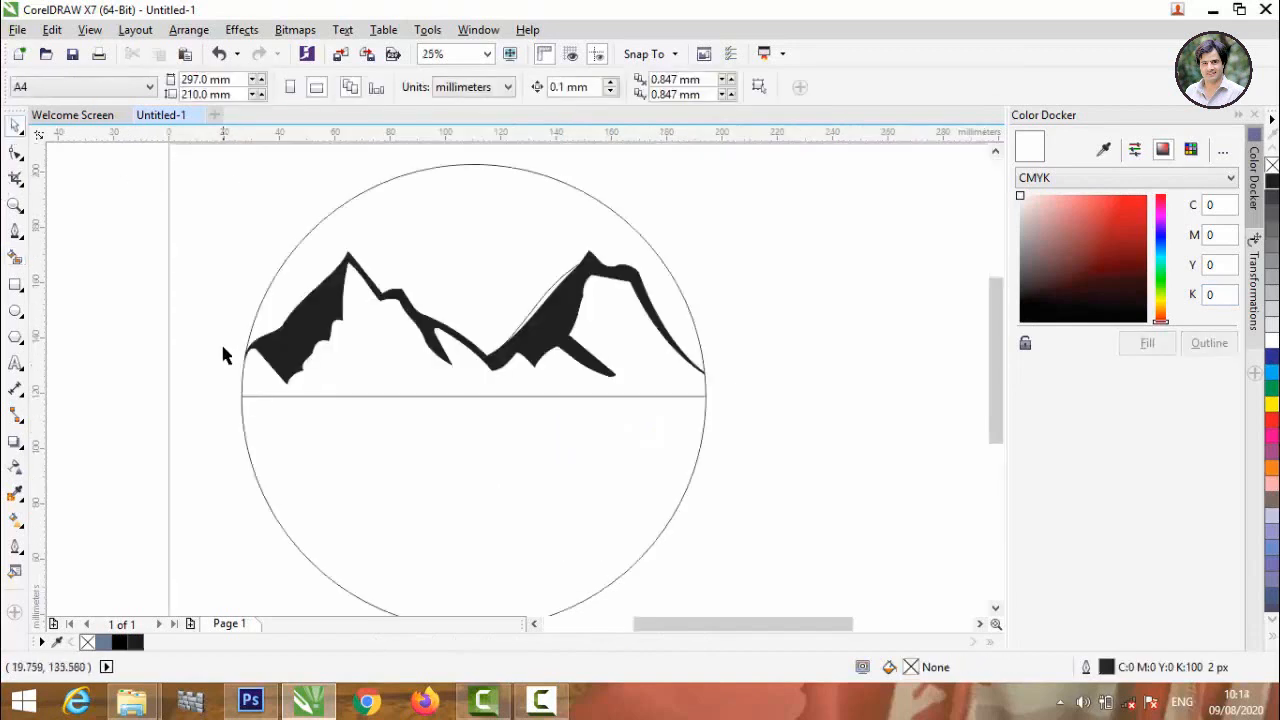
Using the Pen tool, draw the zigzag lower edge of a small ridge beneath the left mountain, ending at its right tip.
scroll(220, 341, up, 1)
click(15, 232)
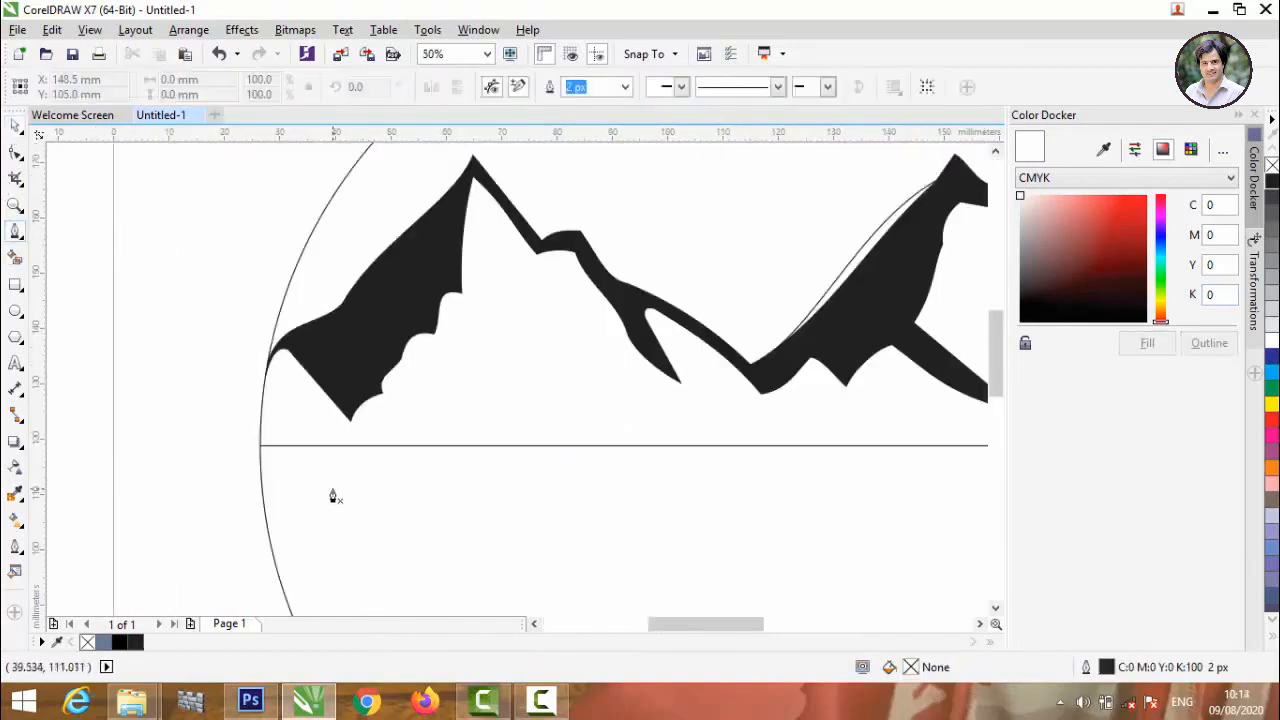
click(434, 376)
click(433, 430)
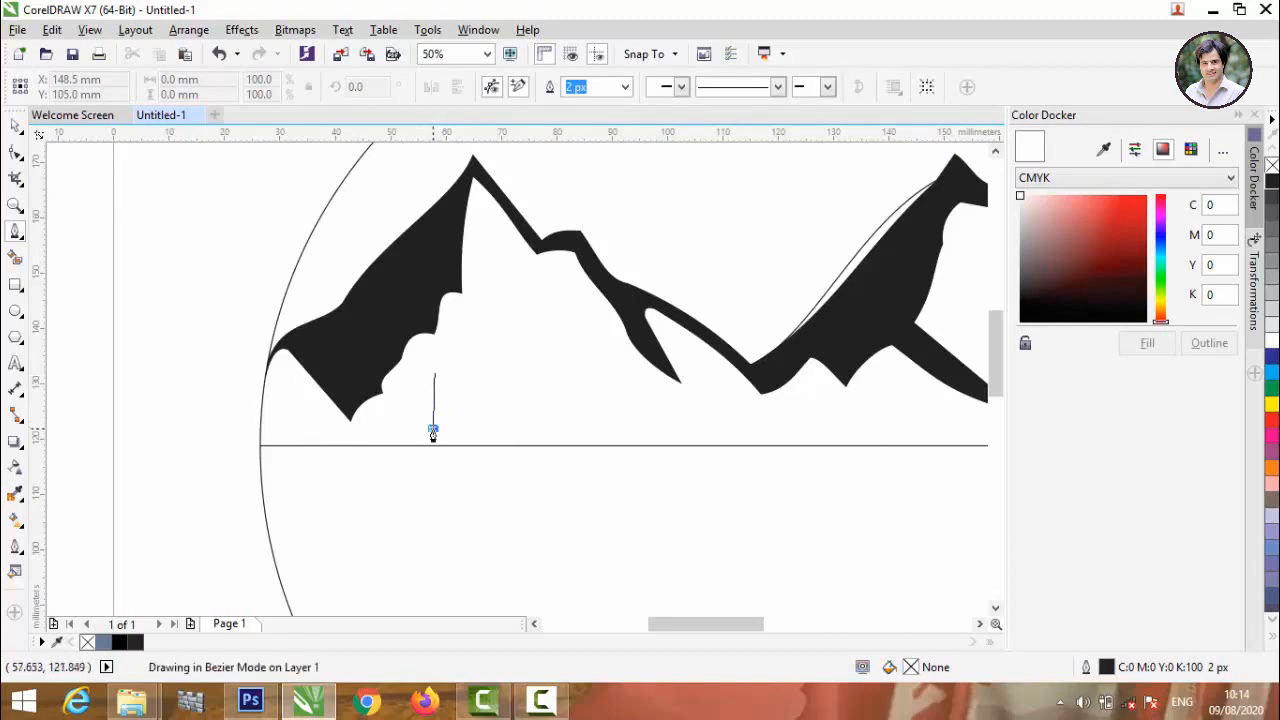
click(474, 360)
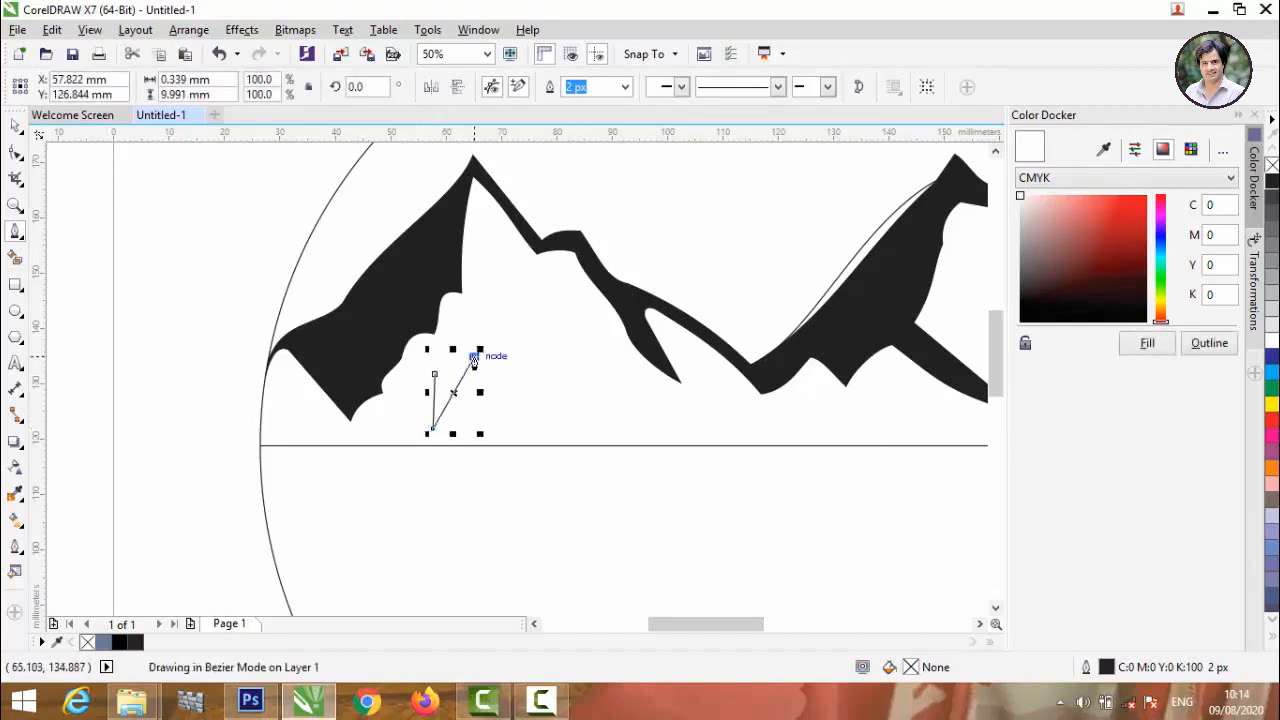
click(490, 355)
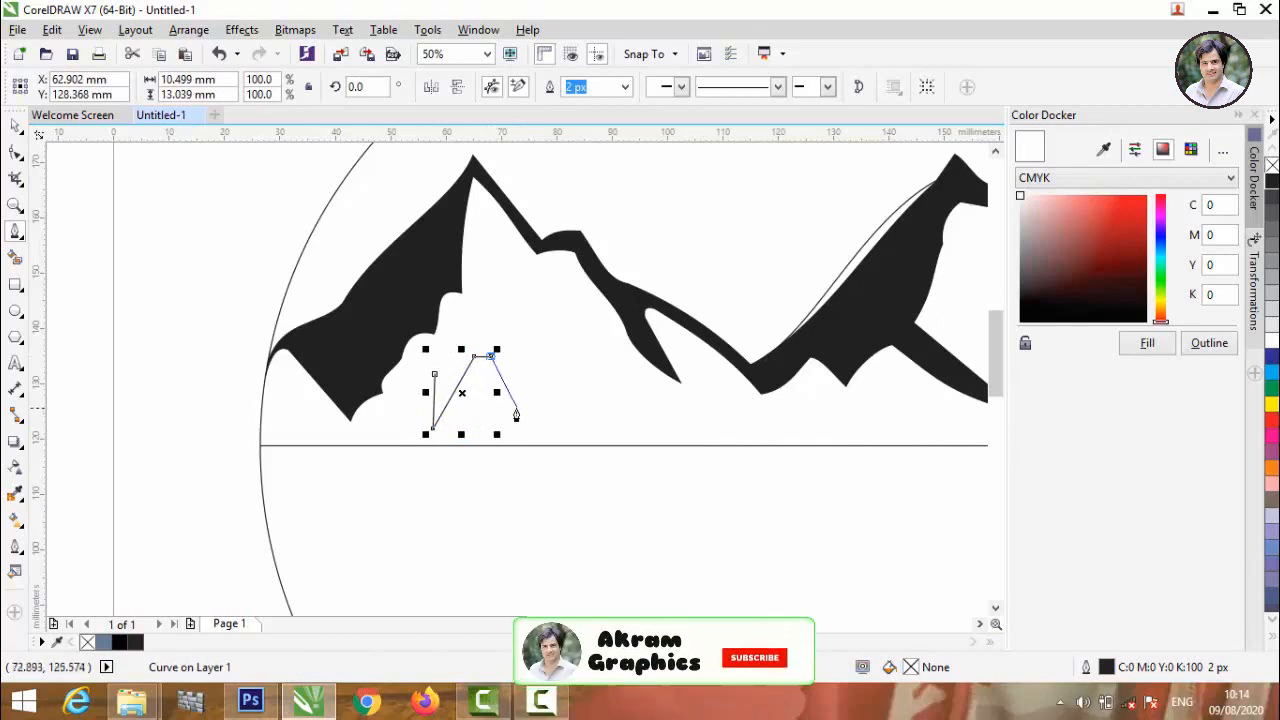
click(511, 421)
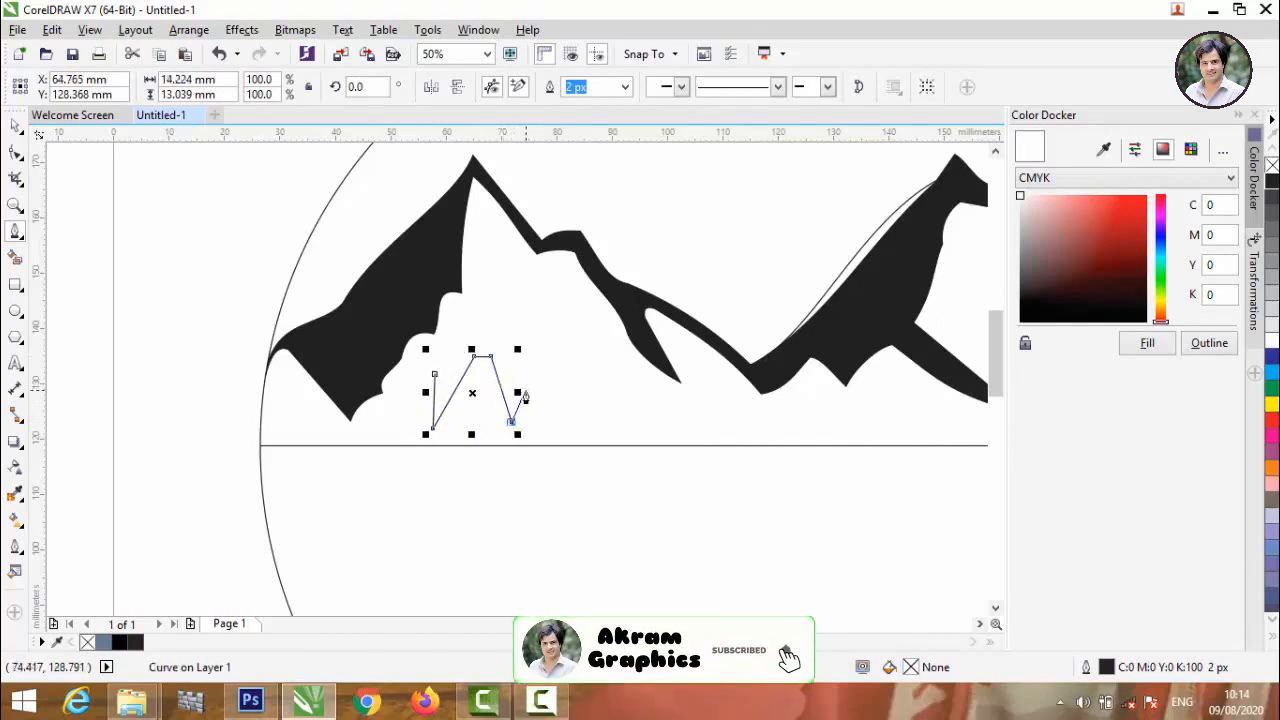
click(517, 386)
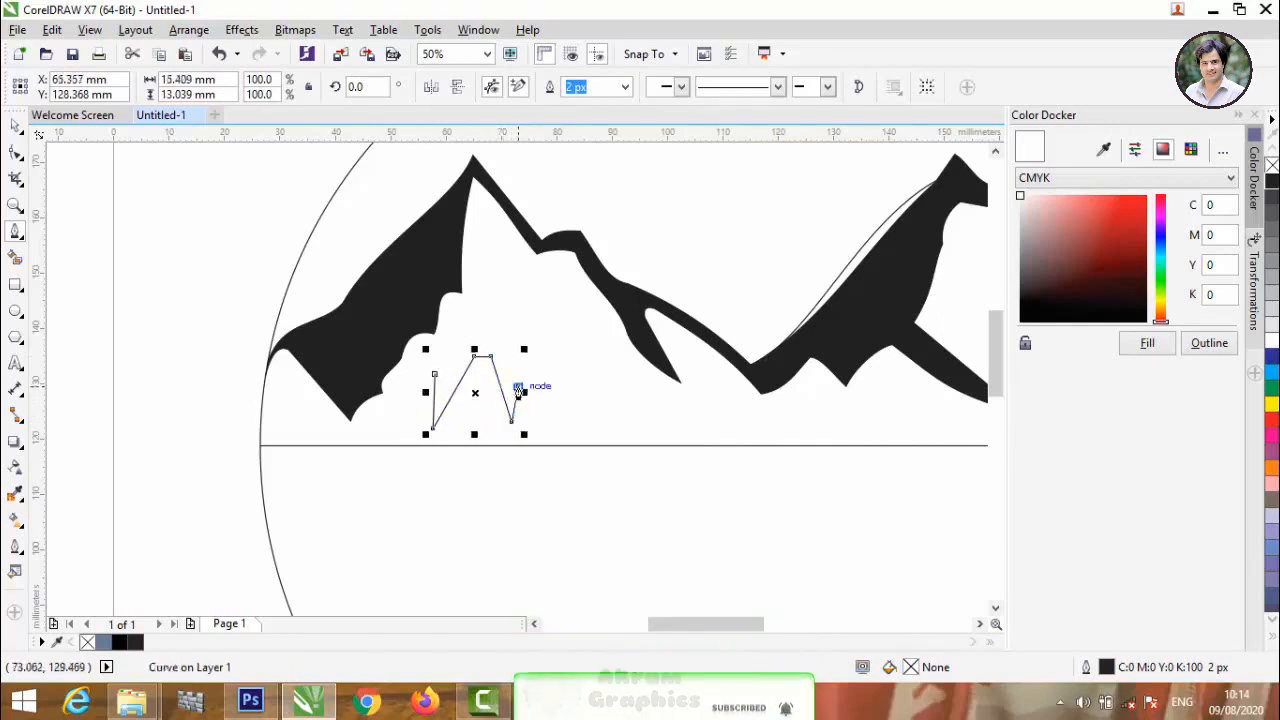
click(556, 356)
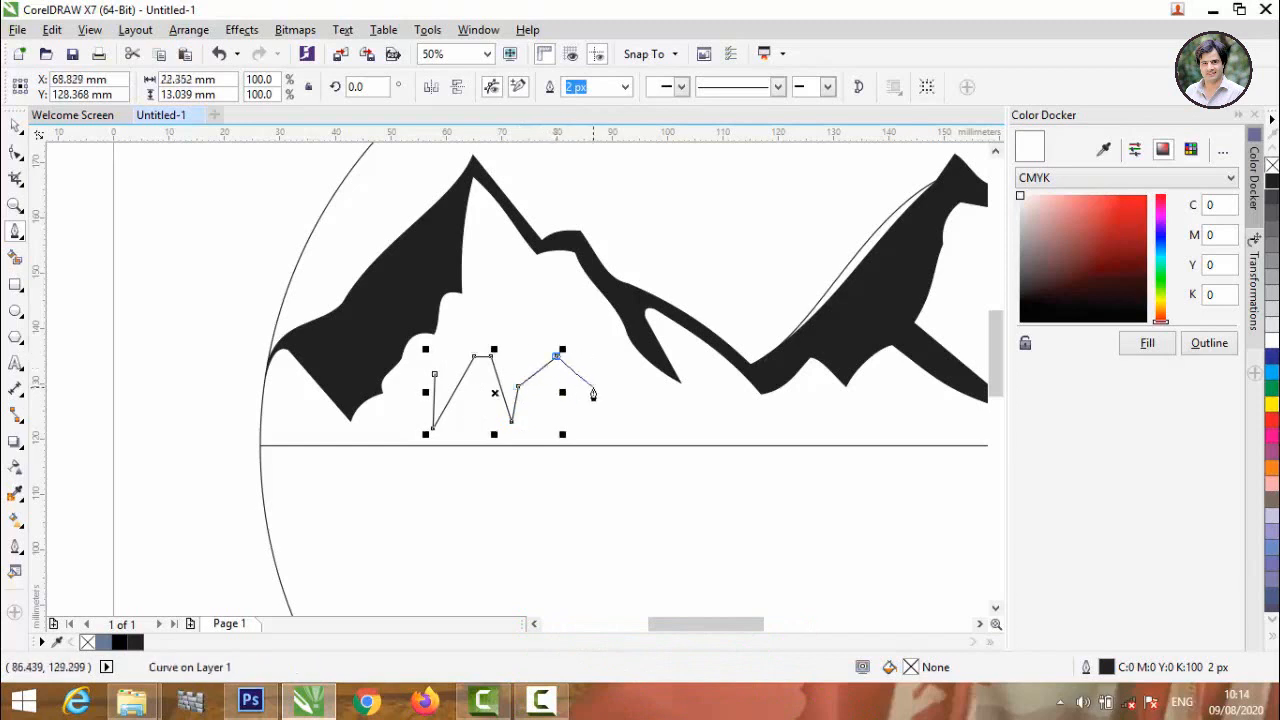
click(613, 394)
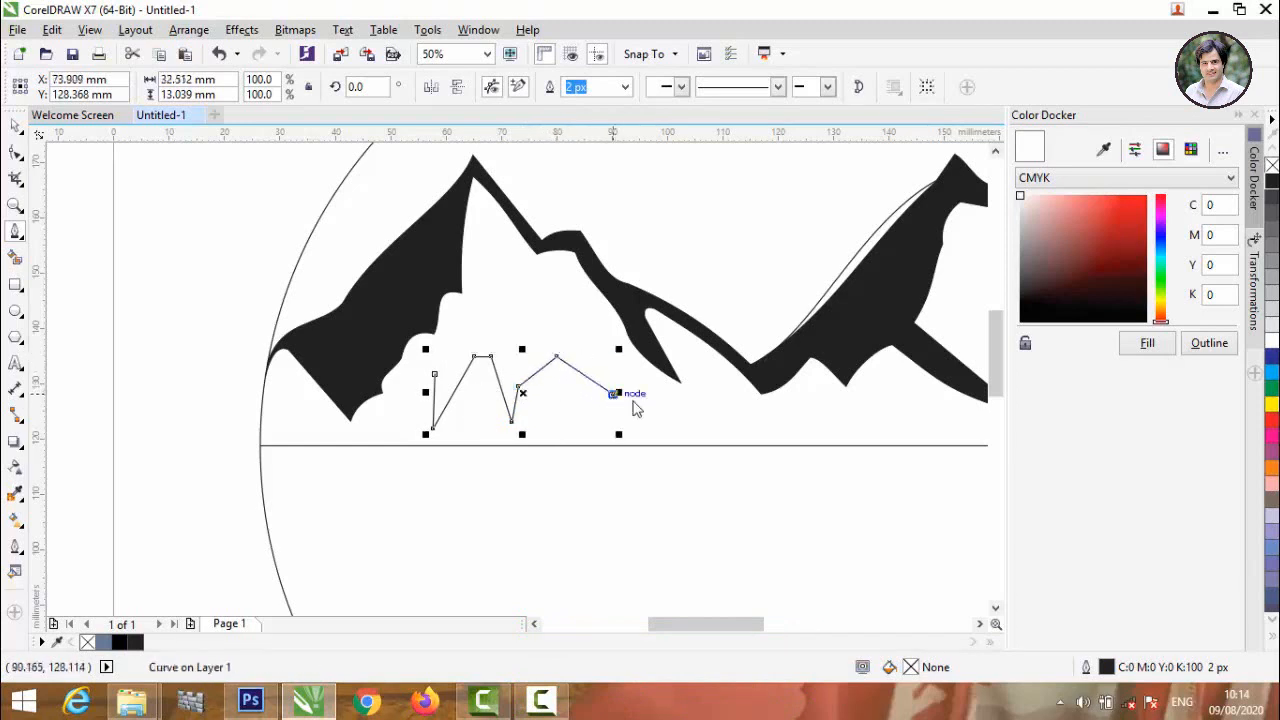
Draw the small ridge's upper edge back over its peak and ledge, closing the outline at its starting node.
click(555, 316)
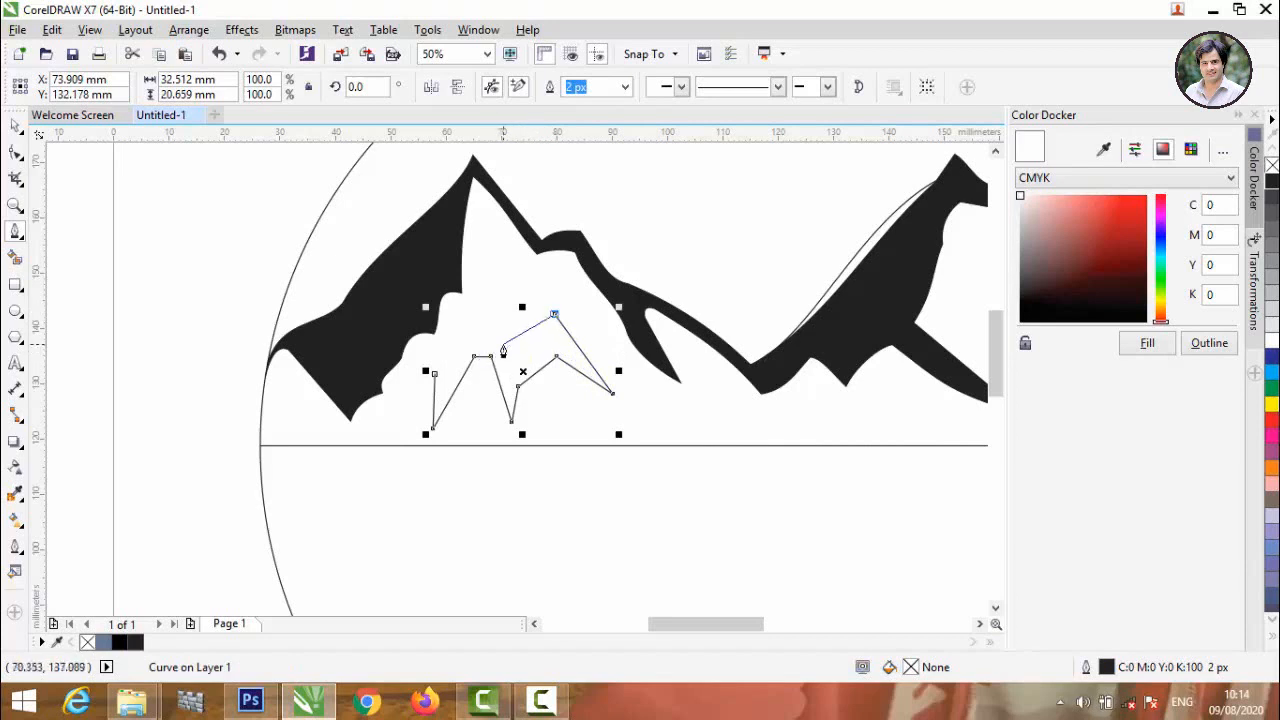
click(503, 344)
click(462, 345)
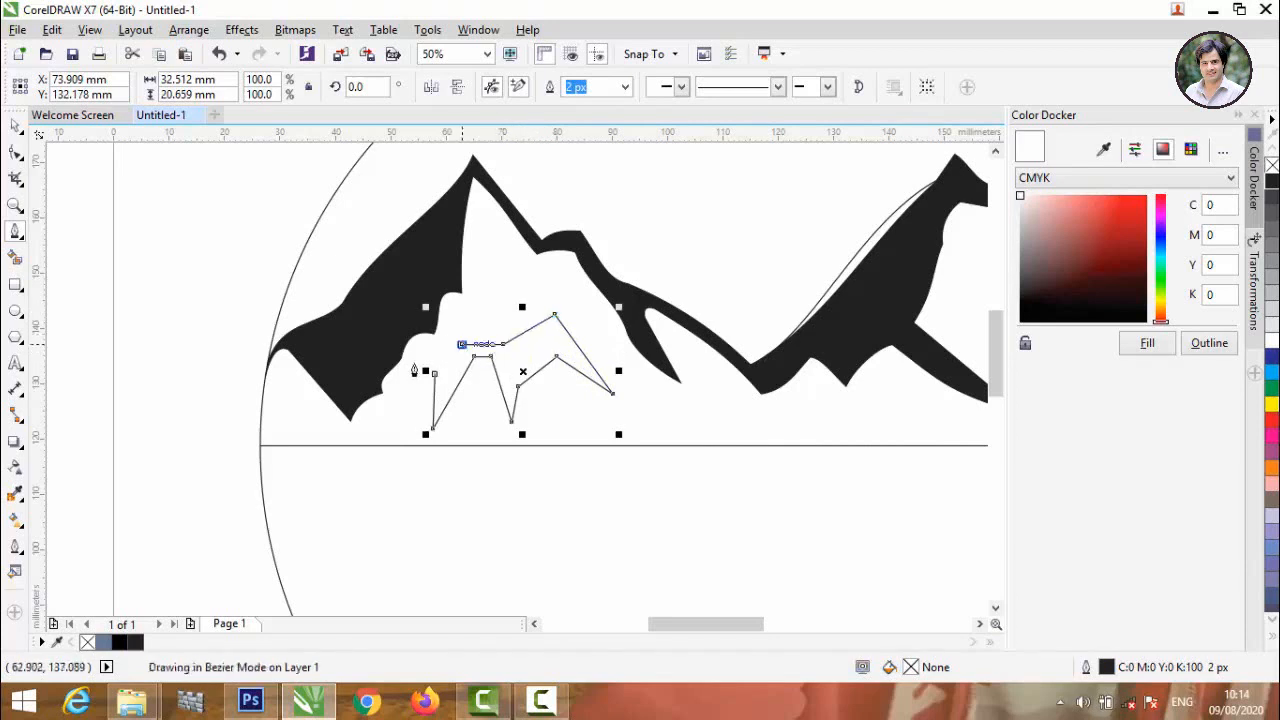
click(434, 372)
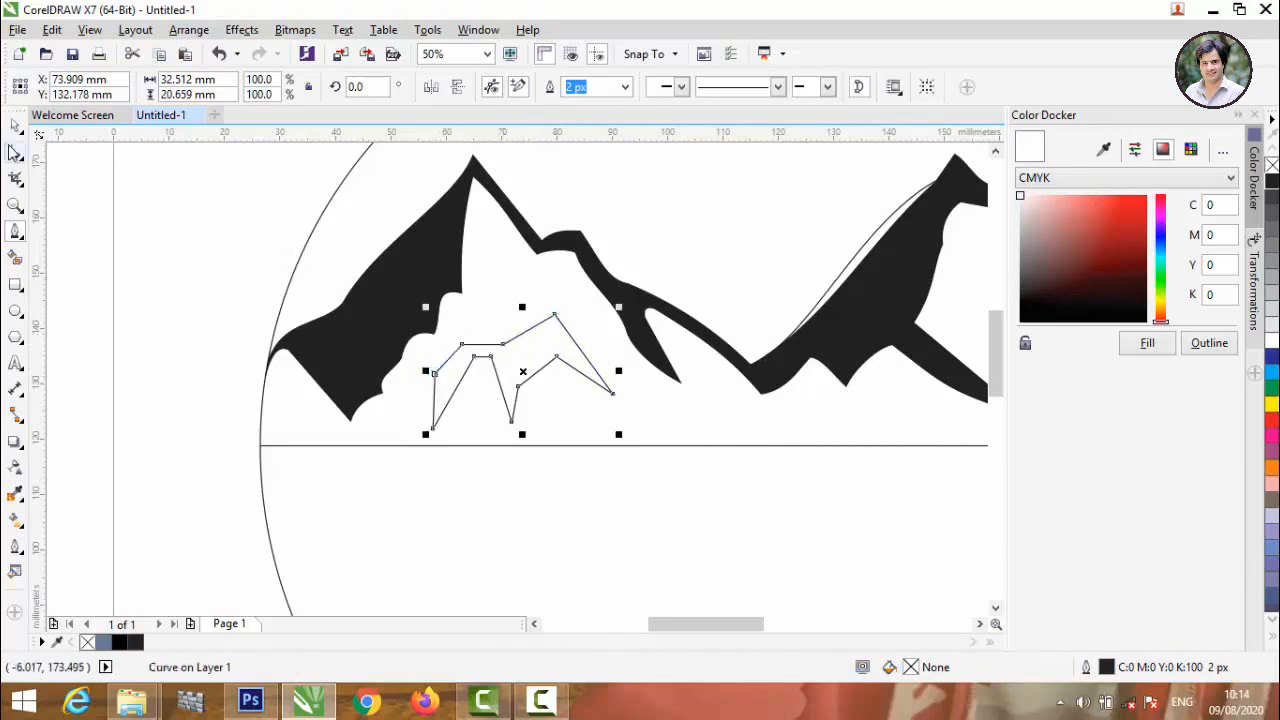
Reshape the small ridge outline's nodes with the Shape tool and curve the underside of its right-hand slope.
click(16, 152)
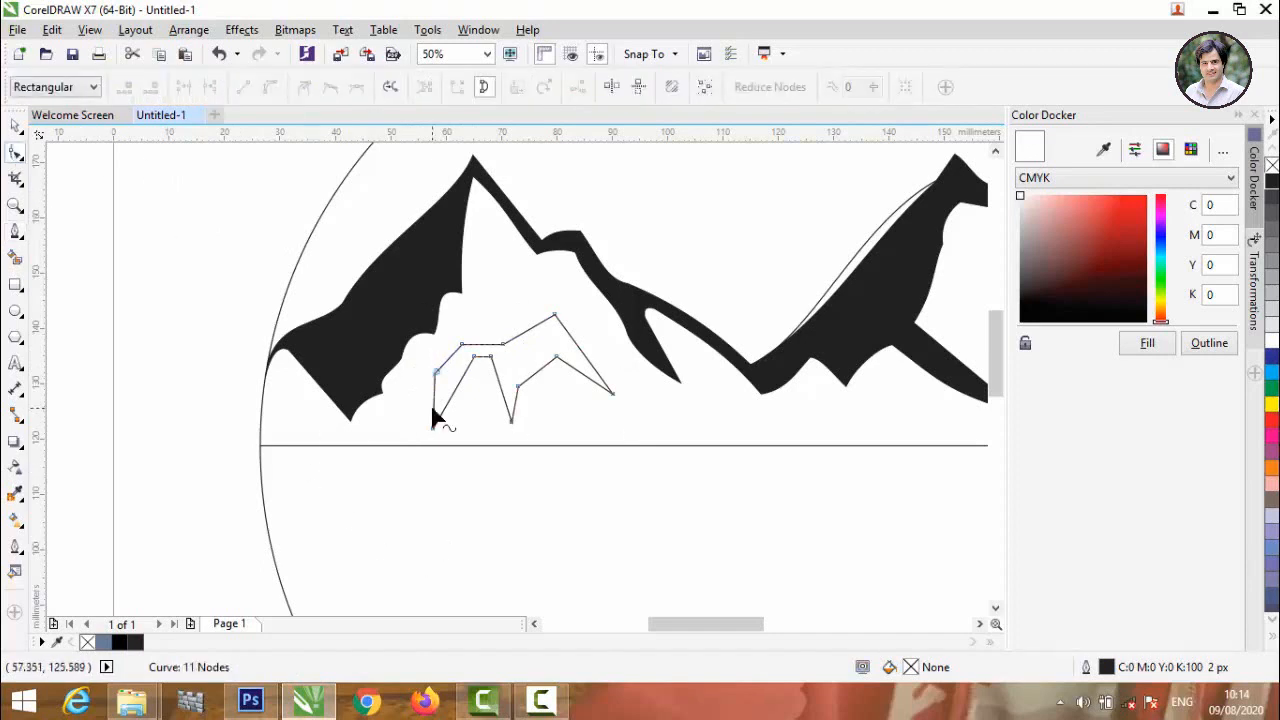
scroll(434, 418, up, 2)
click(436, 490)
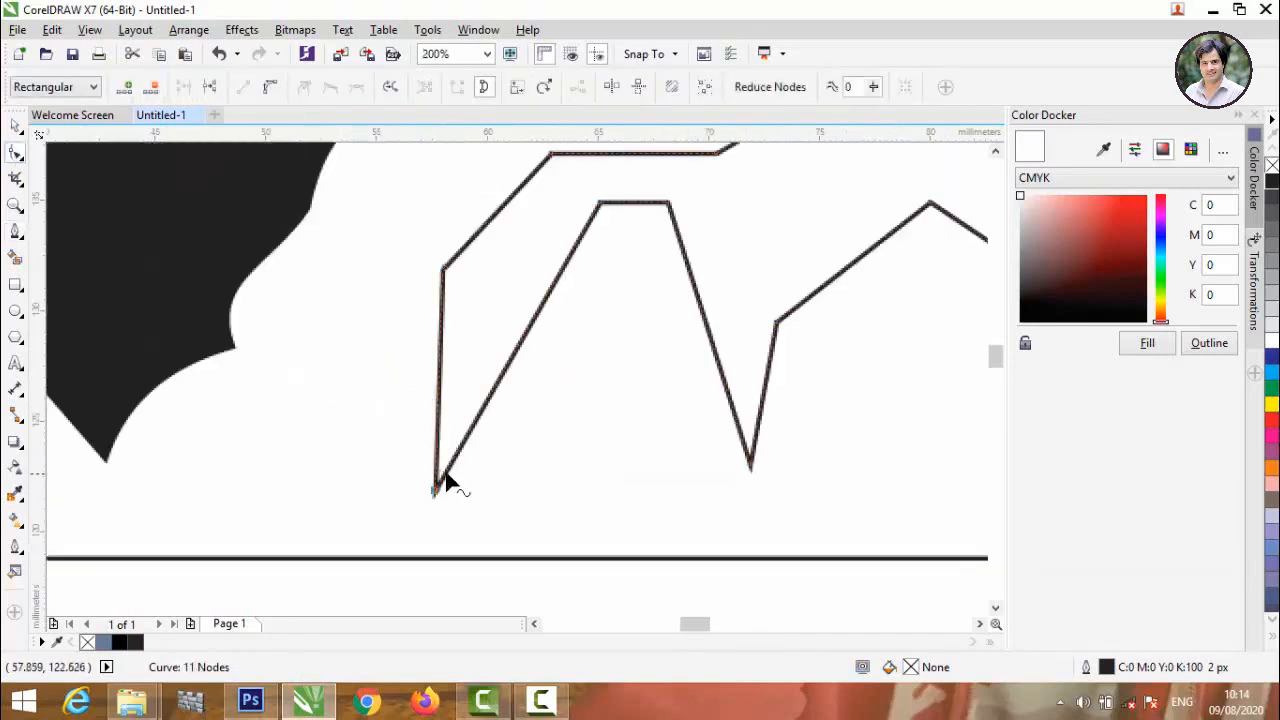
scroll(443, 477, down, 1)
mouse_move(553, 421)
mouse_down()
mouse_move(534, 418)
mouse_move(547, 423)
mouse_up()
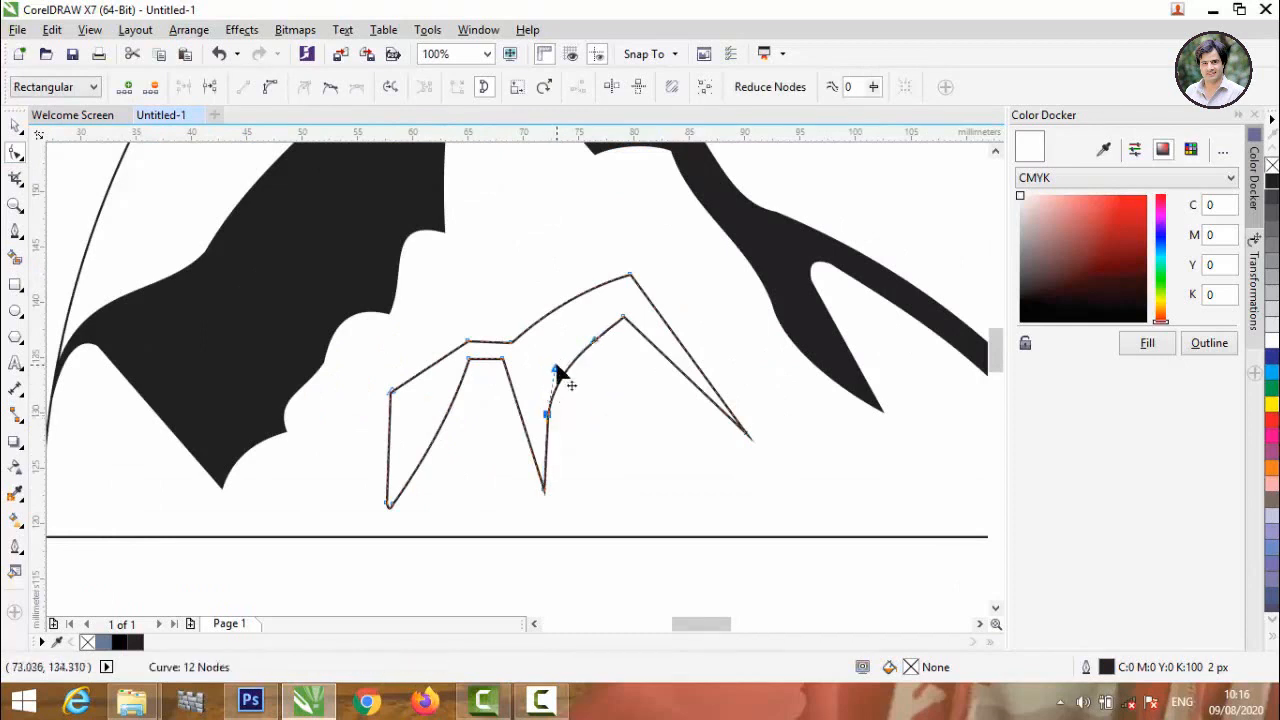
drag(558, 370, 565, 376)
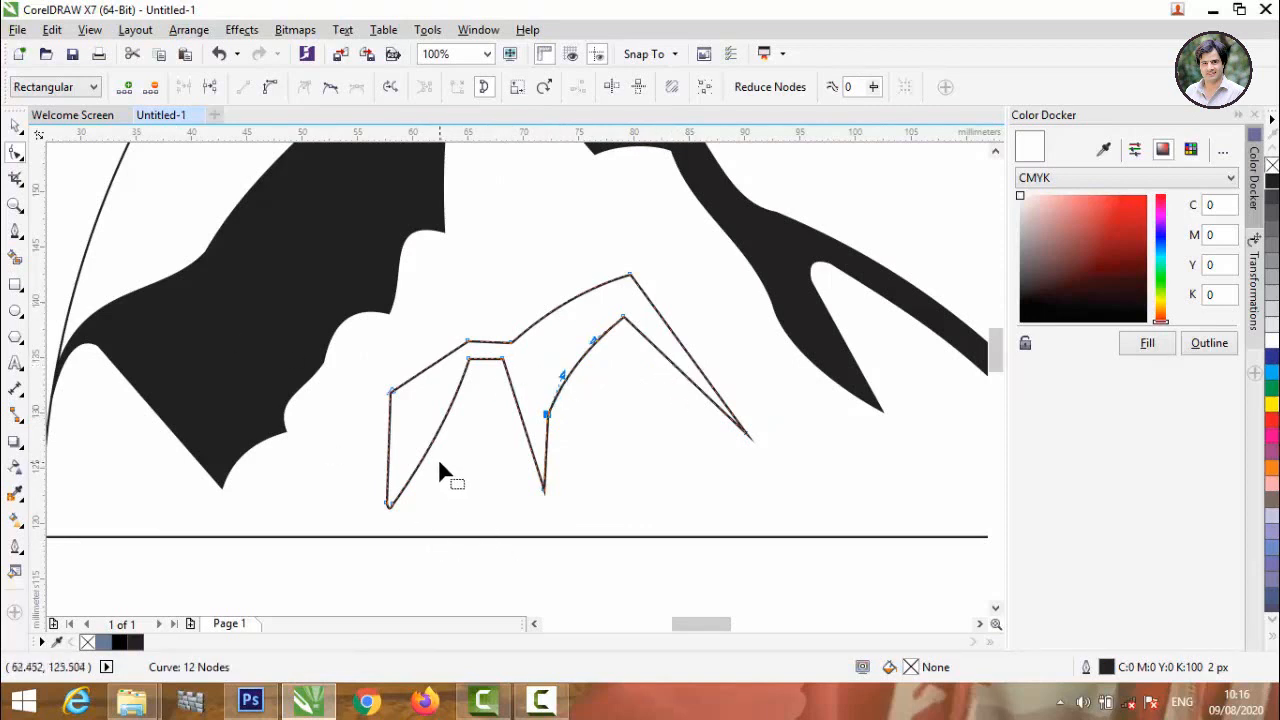
Refine the curve along the inner edge of the small ridge's left leg and move its upper-left corner node slightly outward.
click(469, 360)
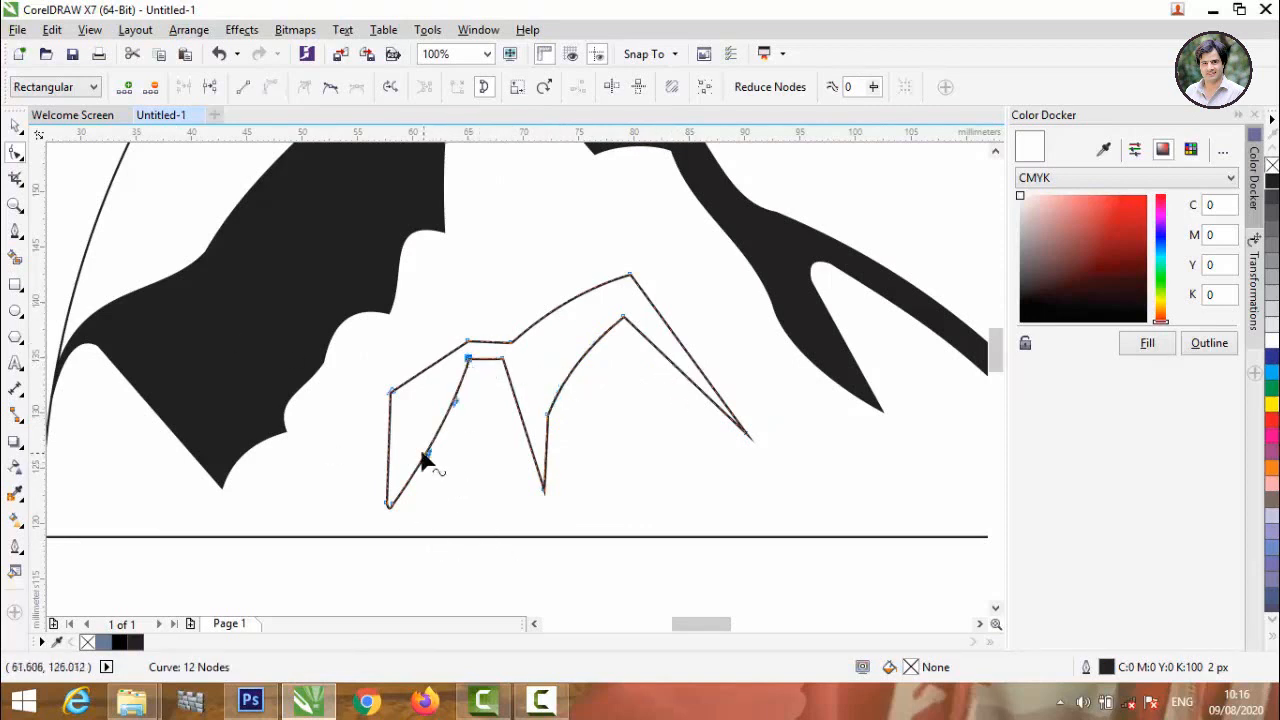
drag(430, 456, 432, 427)
scroll(449, 399, up, 2)
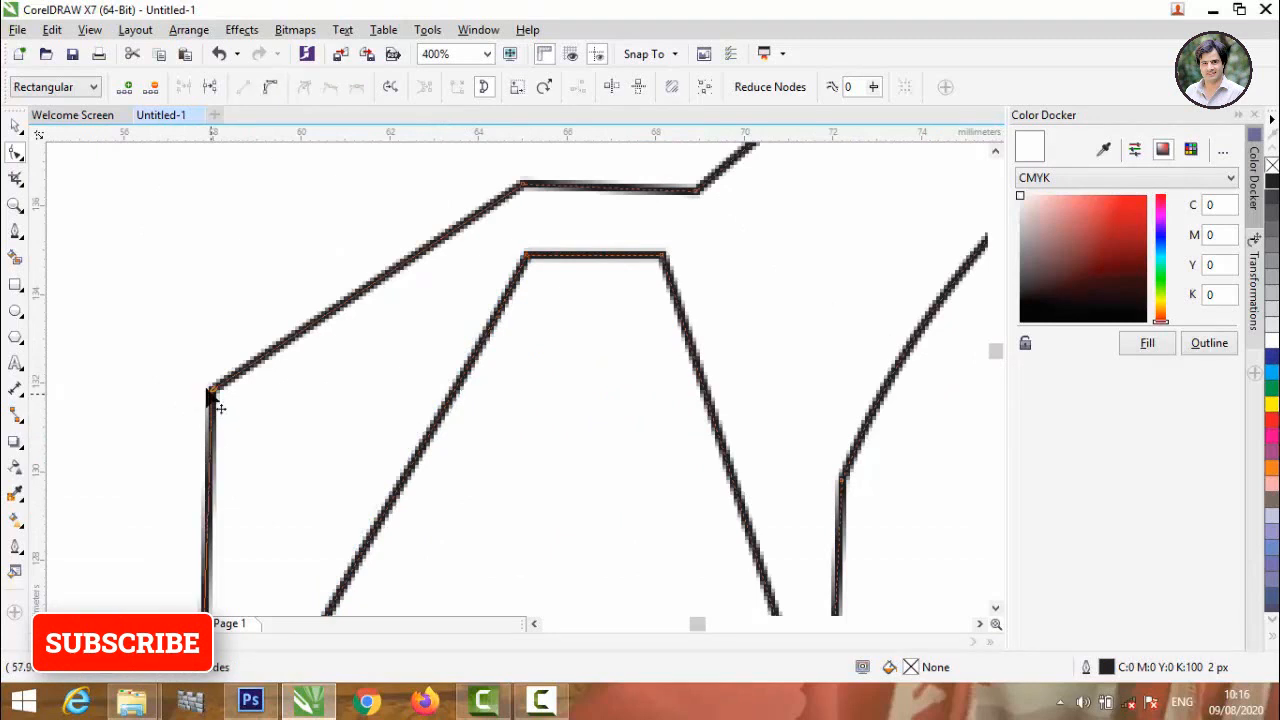
drag(211, 395, 183, 334)
scroll(183, 334, down, 3)
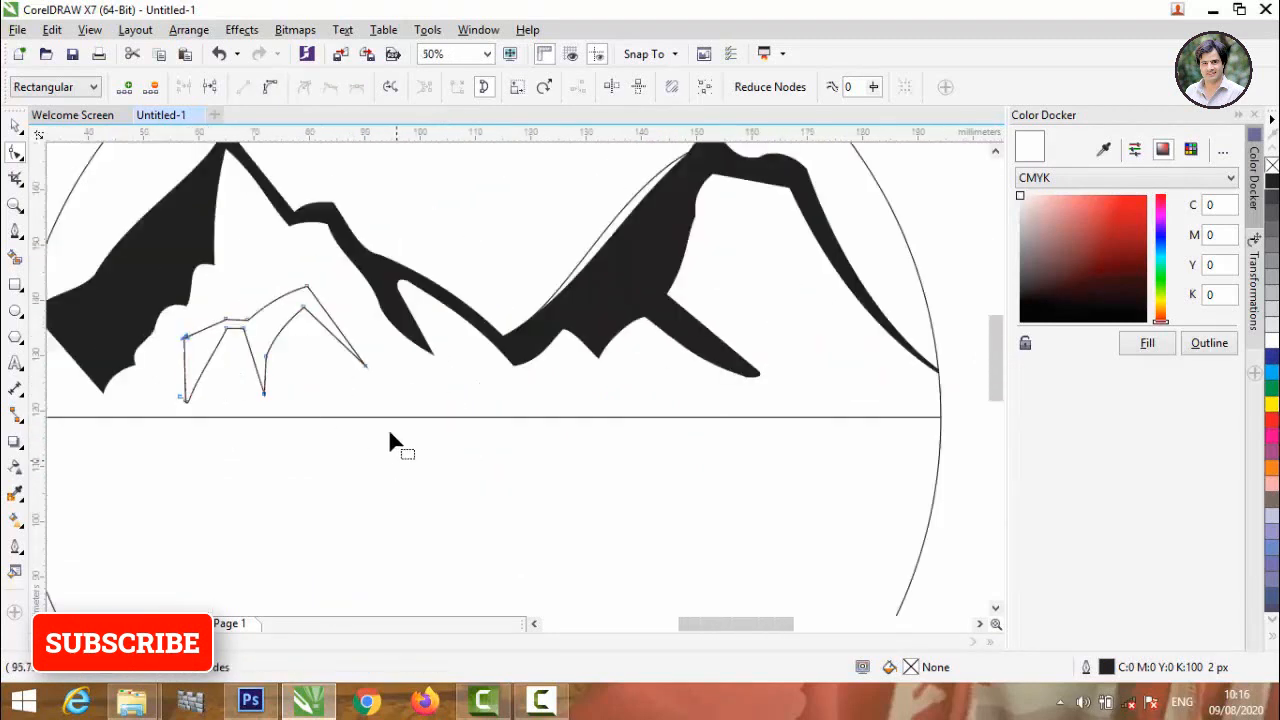
Finish node editing and fill the small ridge shape beneath the left mountain with black.
click(13, 130)
click(426, 537)
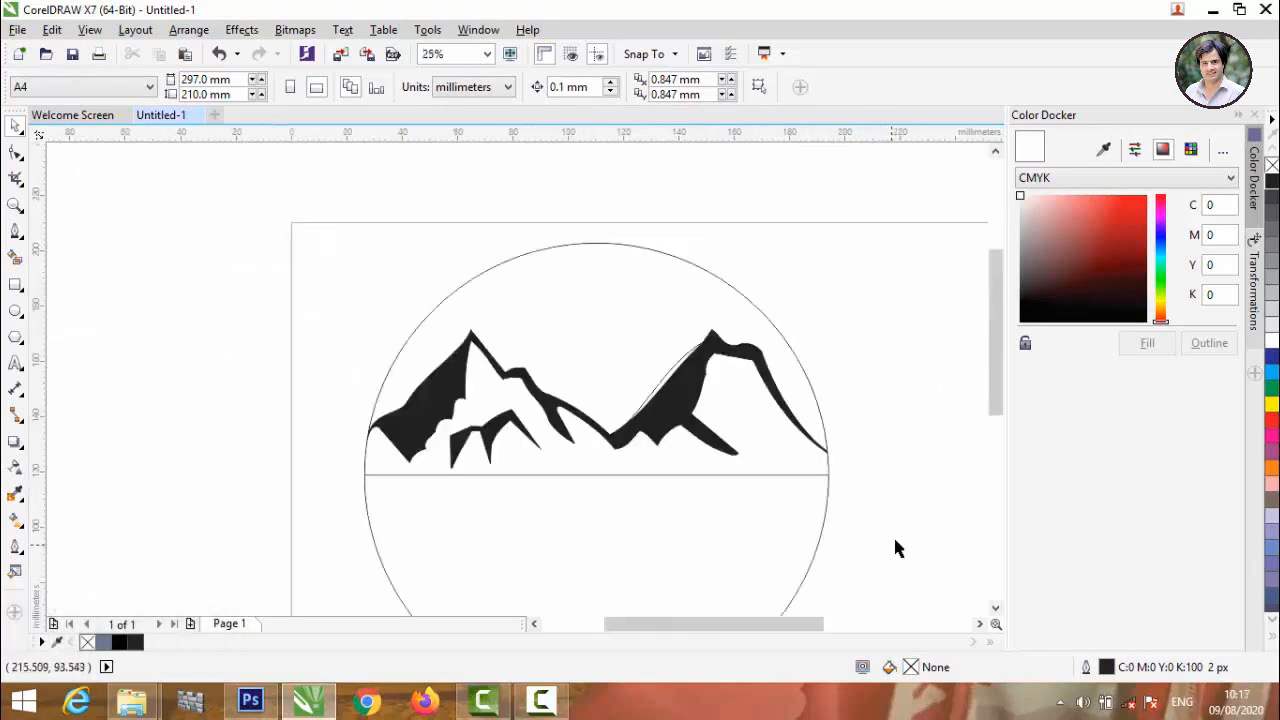
scroll(531, 240, down, 1)
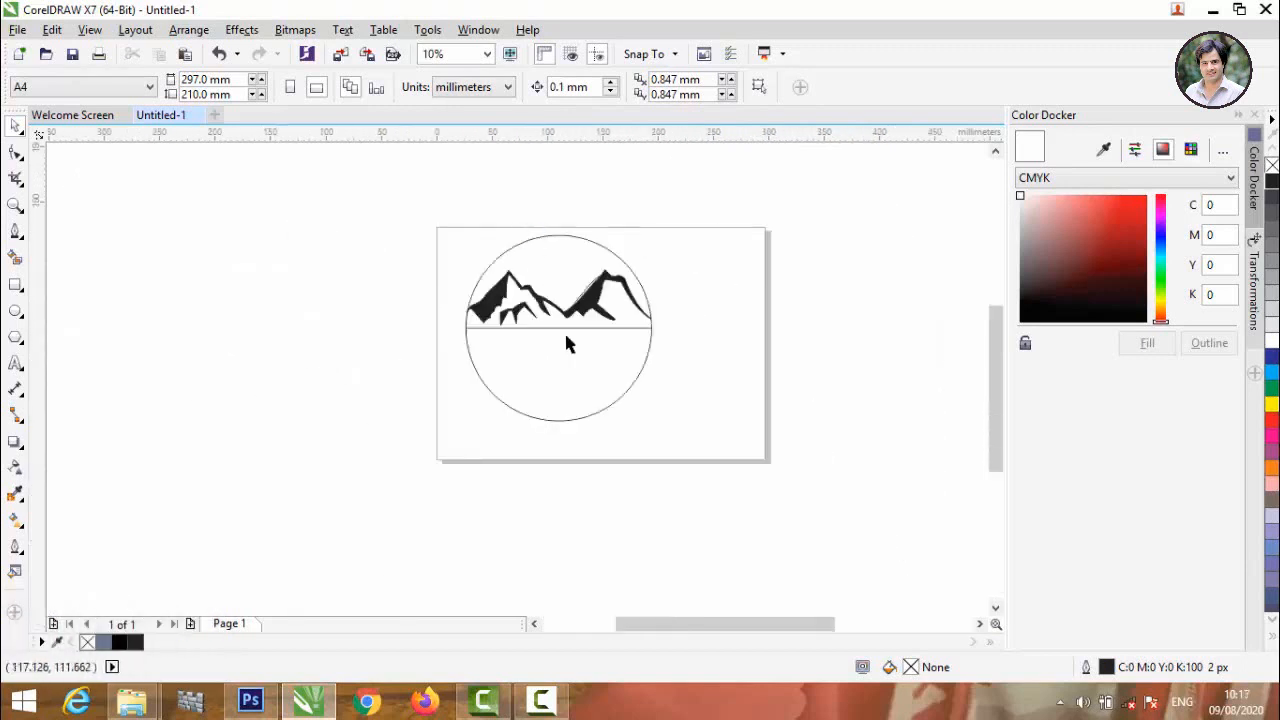
Add the artistic text "LOGO DESIGNING" across the lower-left part of the circle.
scroll(564, 330, up, 1)
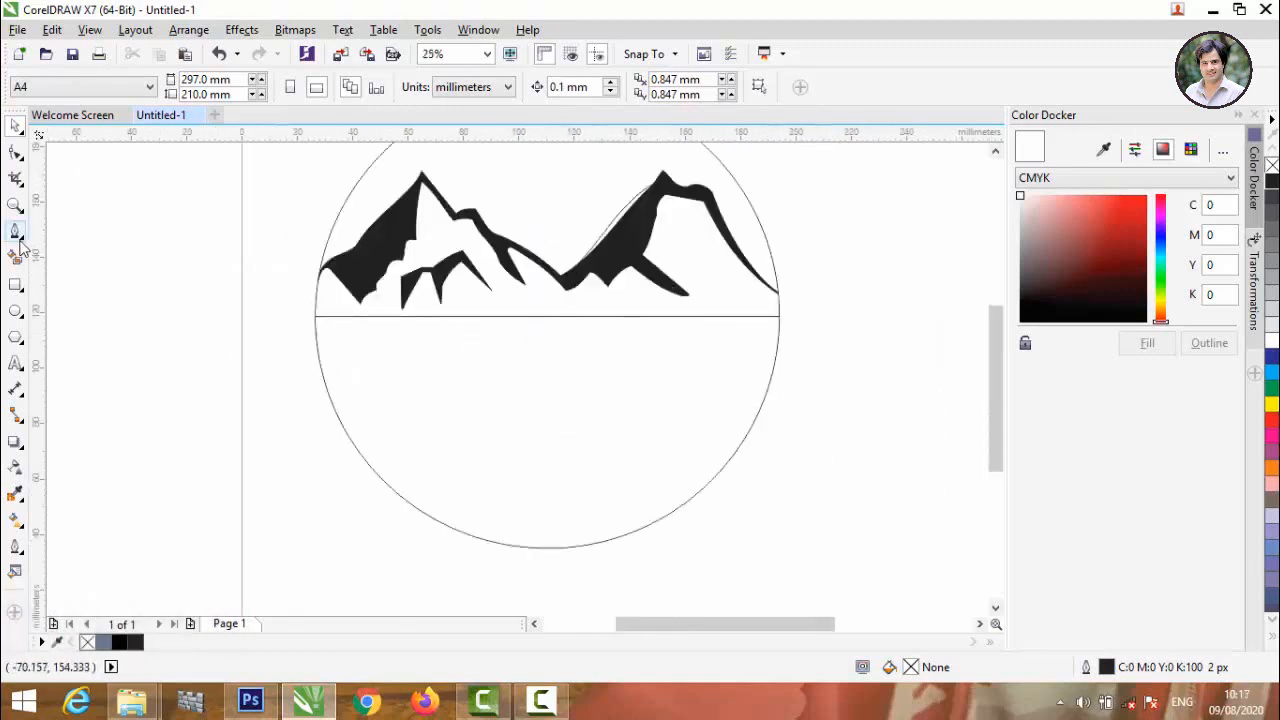
key(F8)
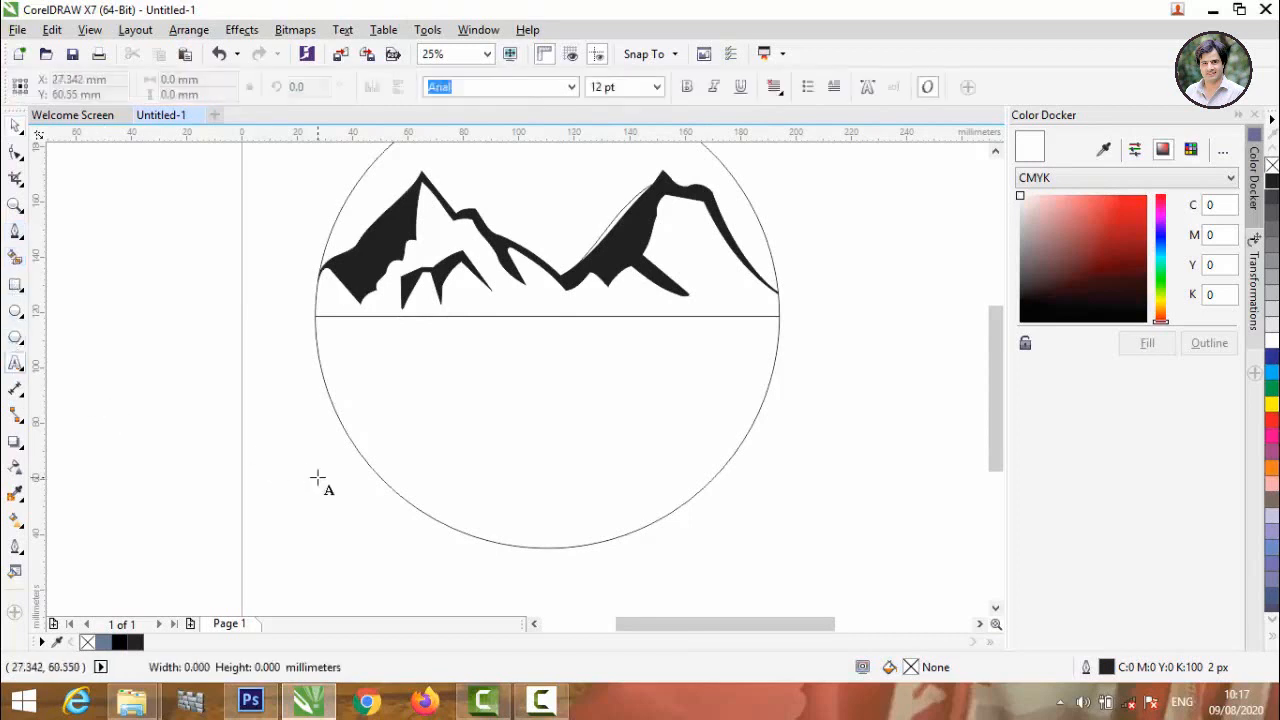
click(317, 478)
text(LOGO DESIGNING)
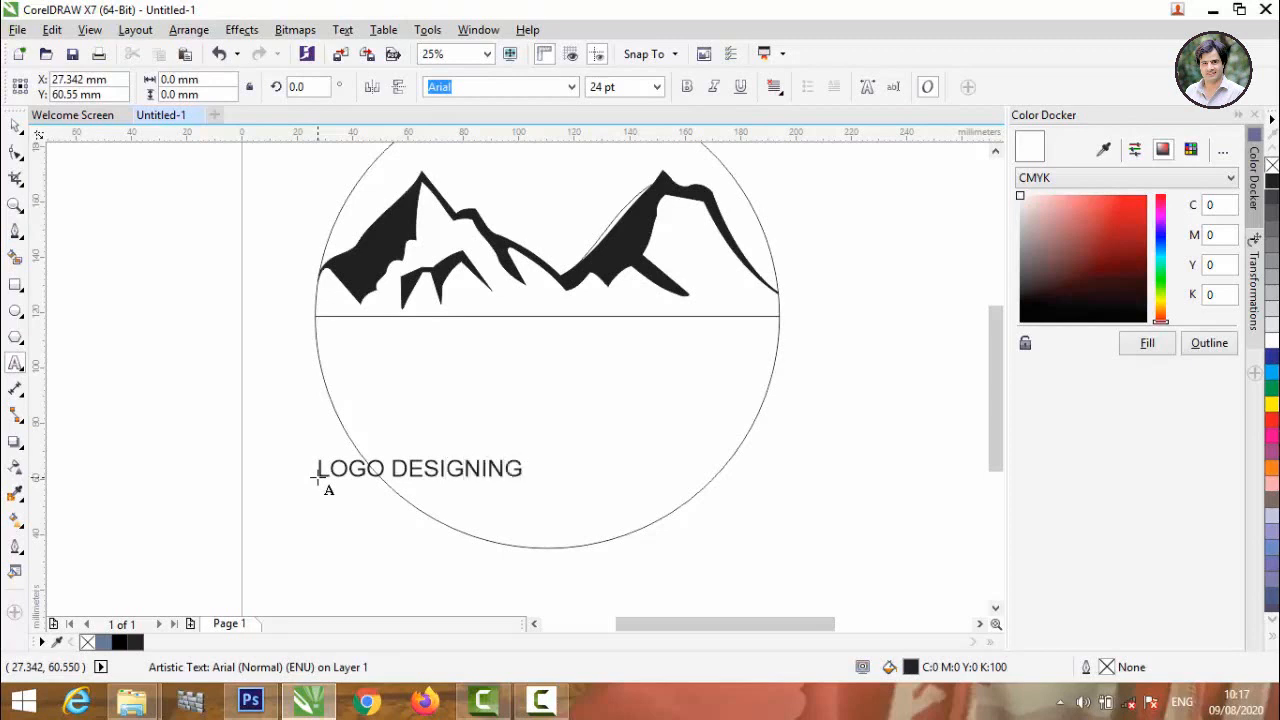
click(316, 478)
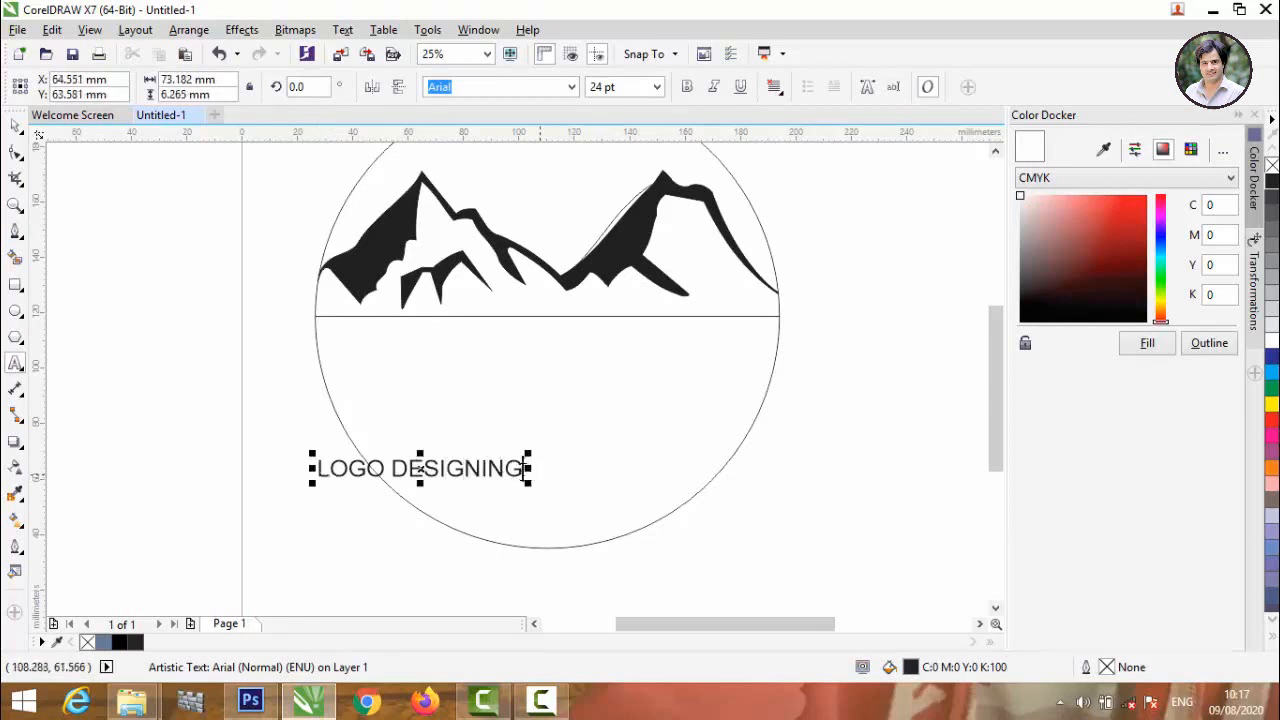
Set the font of the whole LOGO DESIGNING text to Arial Rounded MT Bold.
drag(527, 468, 309, 468)
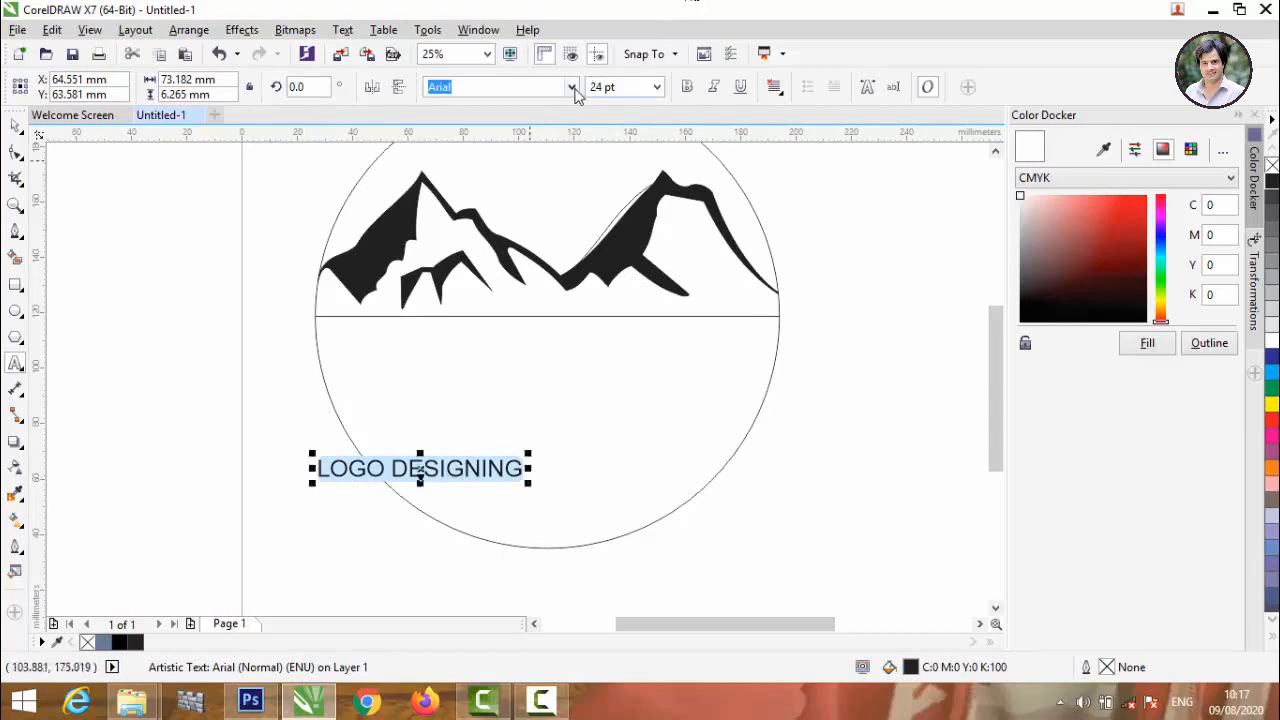
click(572, 88)
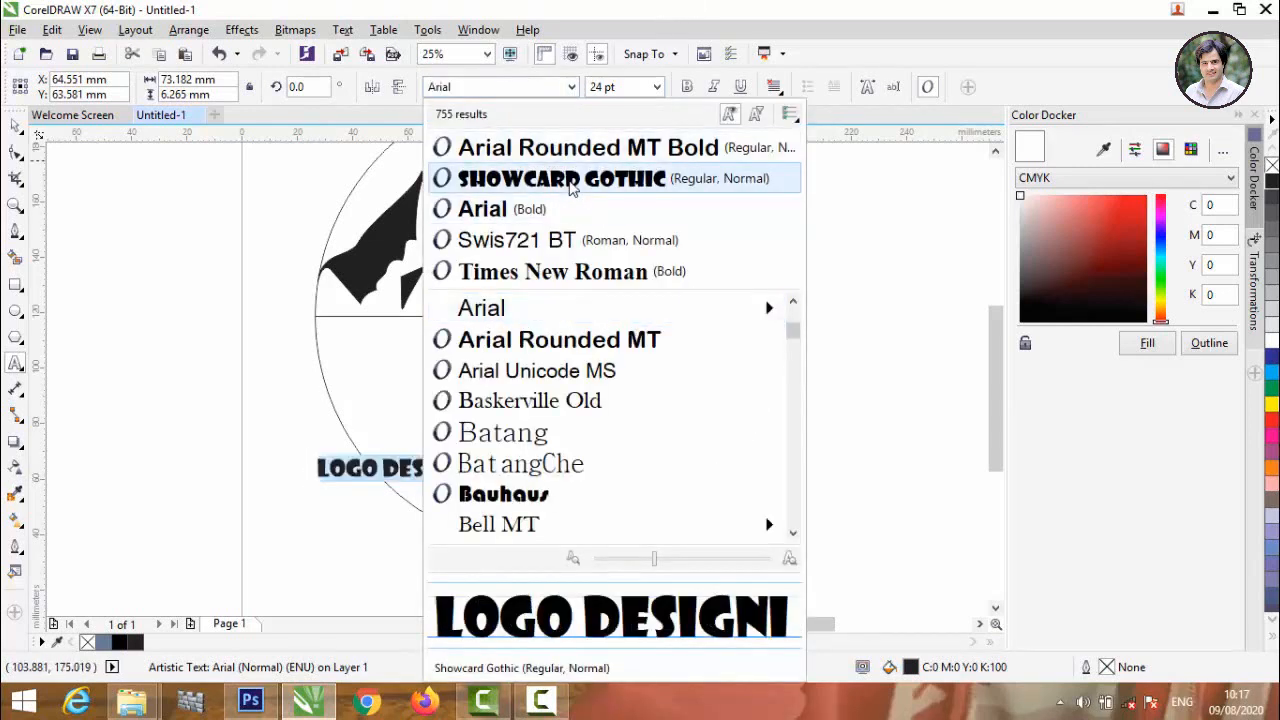
click(577, 148)
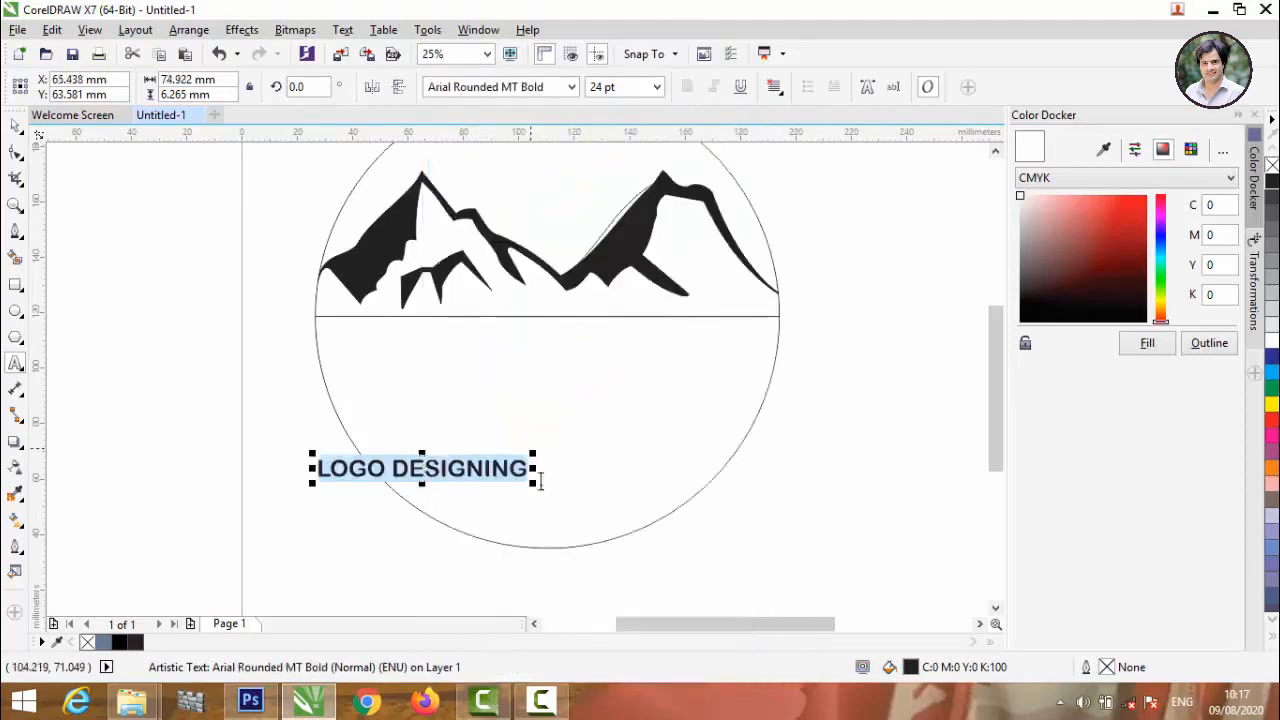
Enlarge the LOGO DESIGNING text to about 149 mm wide and centre it in the circle just below the horizon line.
drag(540, 482, 654, 500)
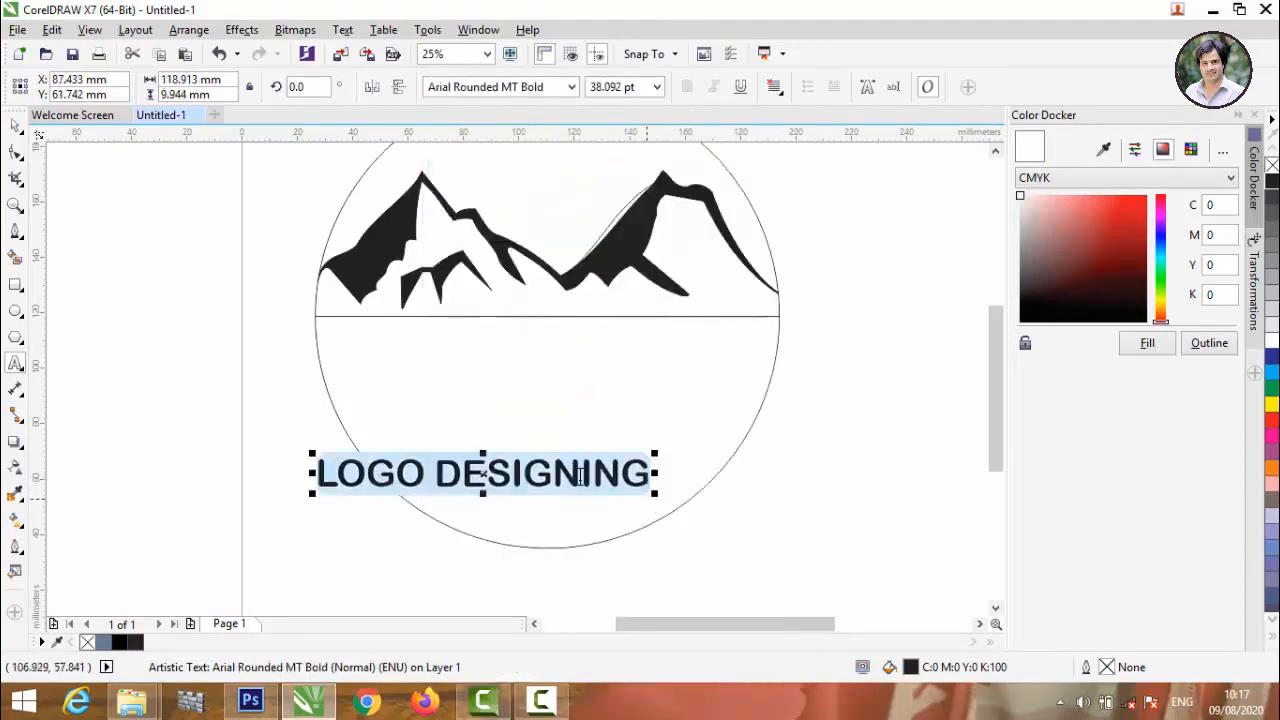
drag(483, 478, 495, 342)
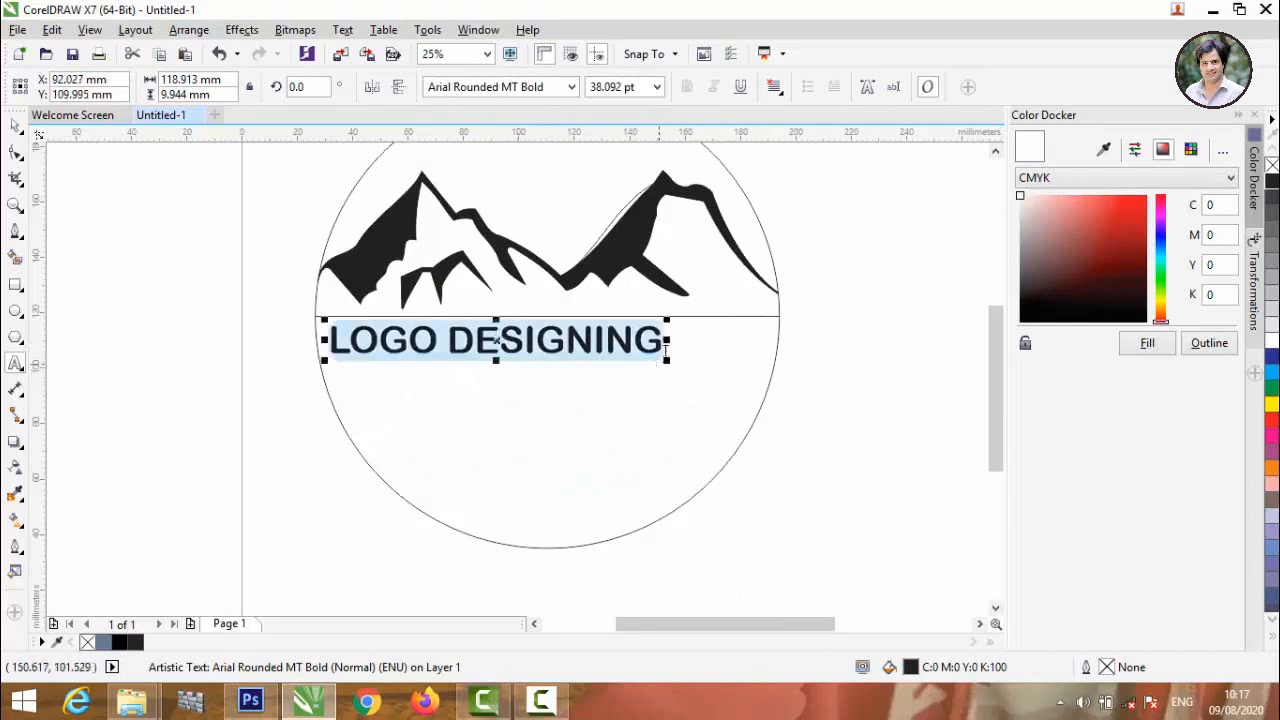
drag(665, 362, 749, 368)
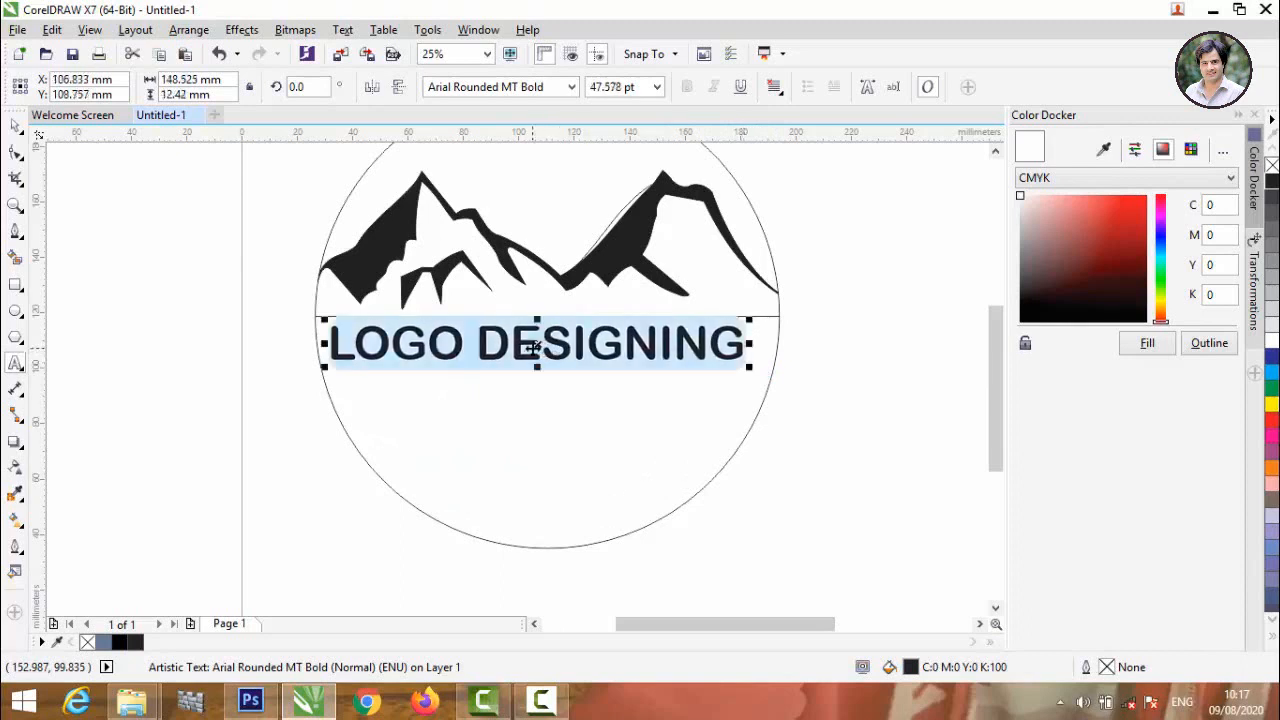
drag(530, 344, 548, 345)
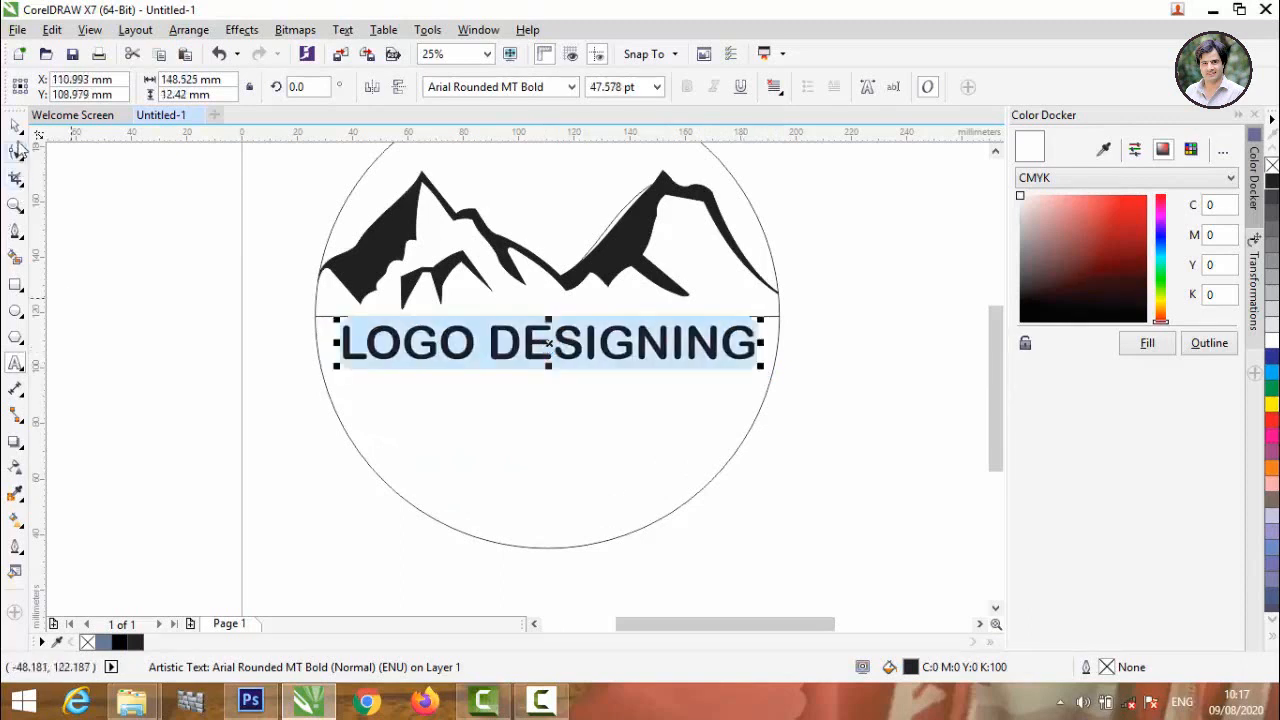
click(160, 305)
click(14, 128)
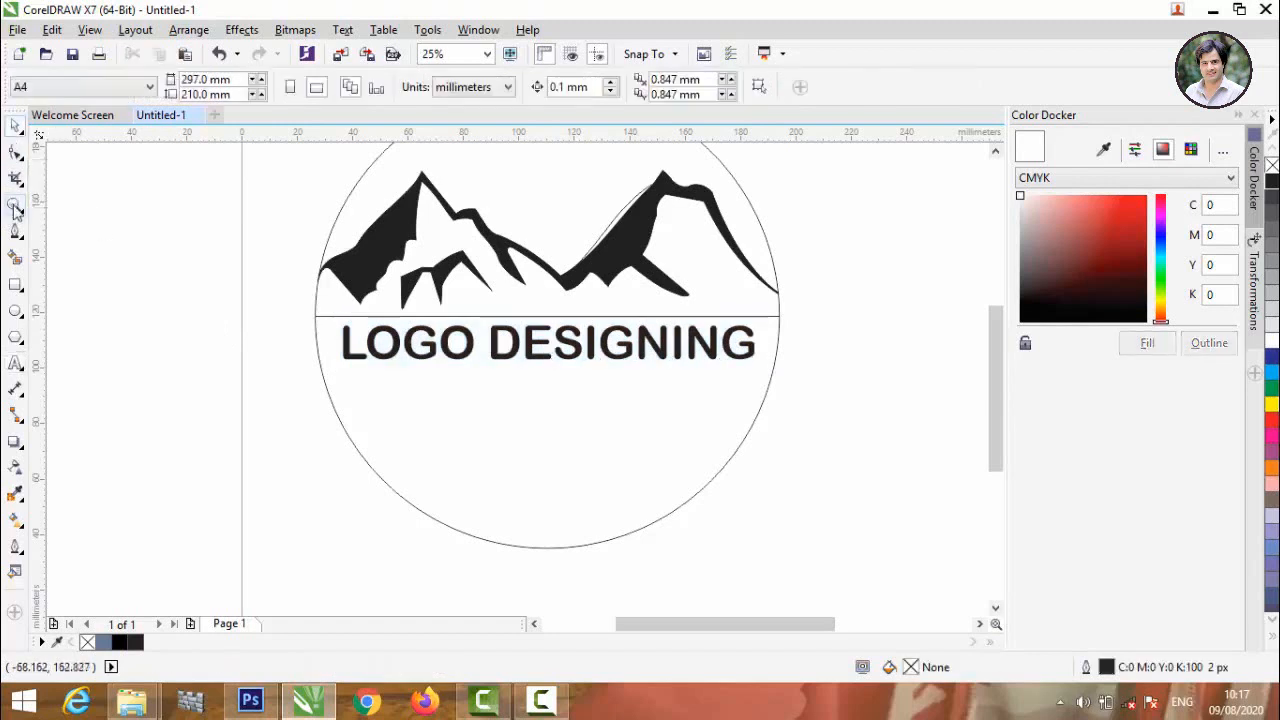
Place a copy of the horizon line across the lower part of the circle, near its bottom edge.
click(15, 235)
click(14, 126)
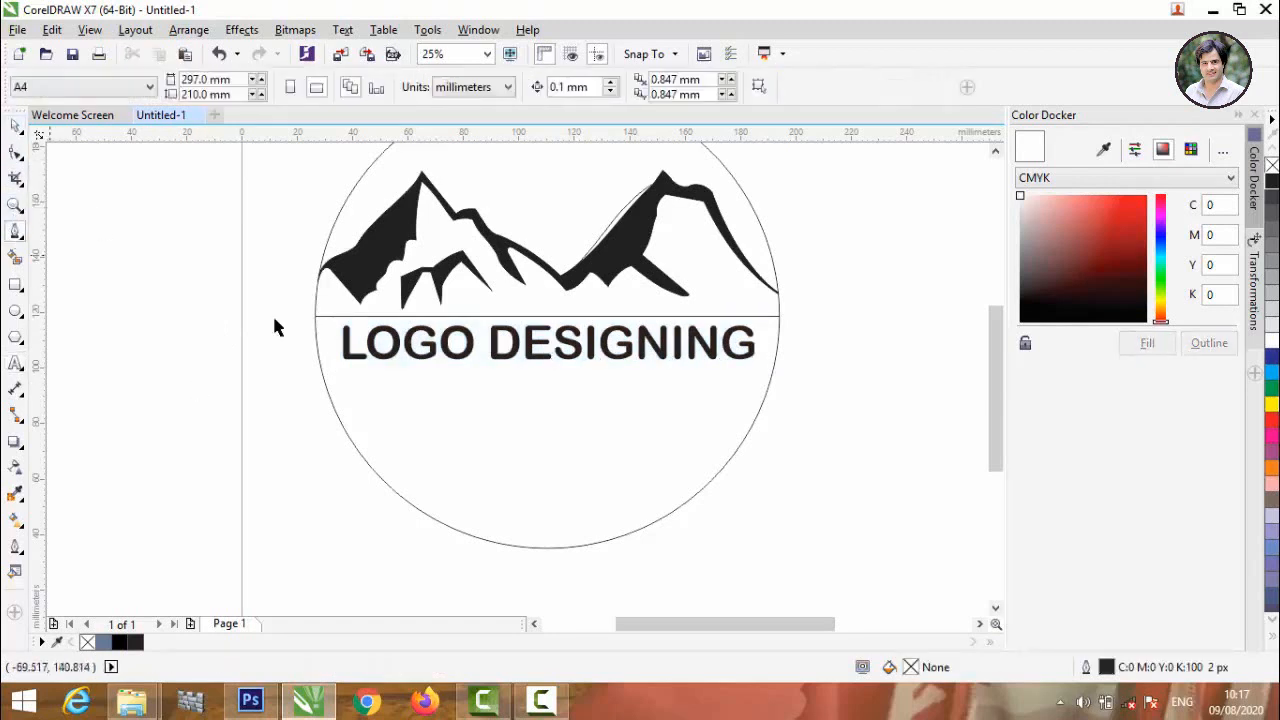
click(335, 317)
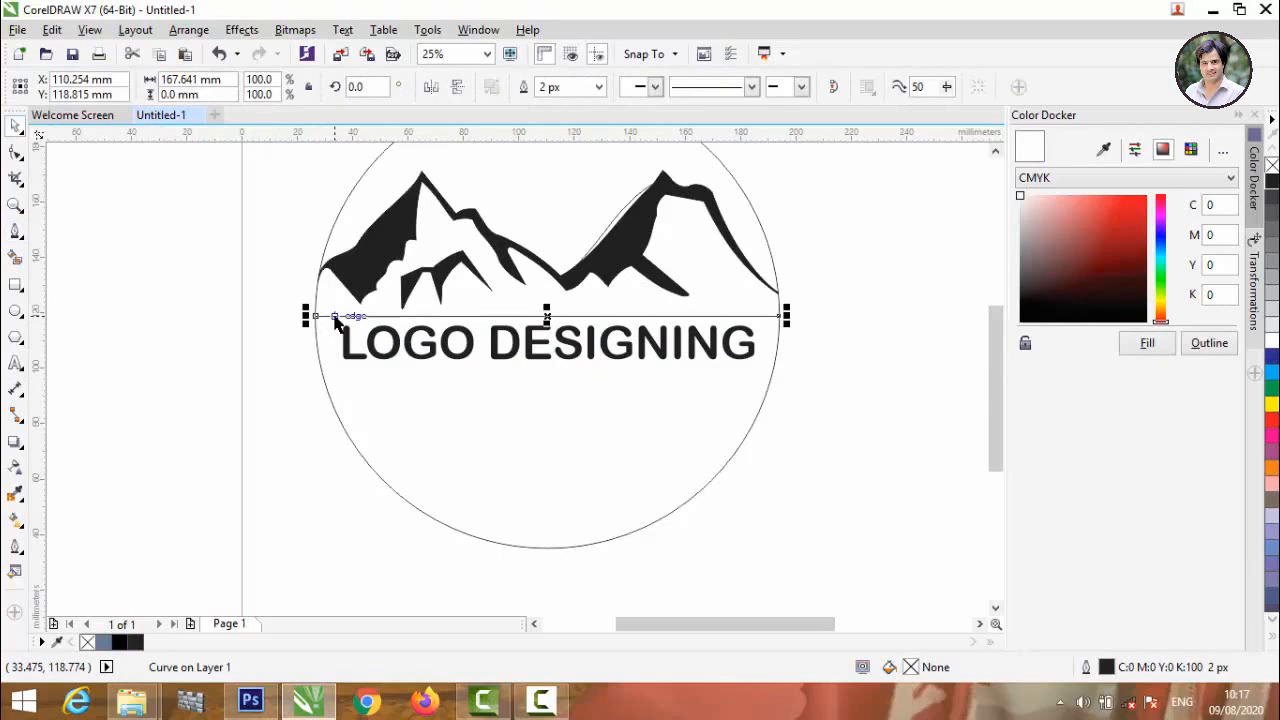
drag(335, 317, 321, 525)
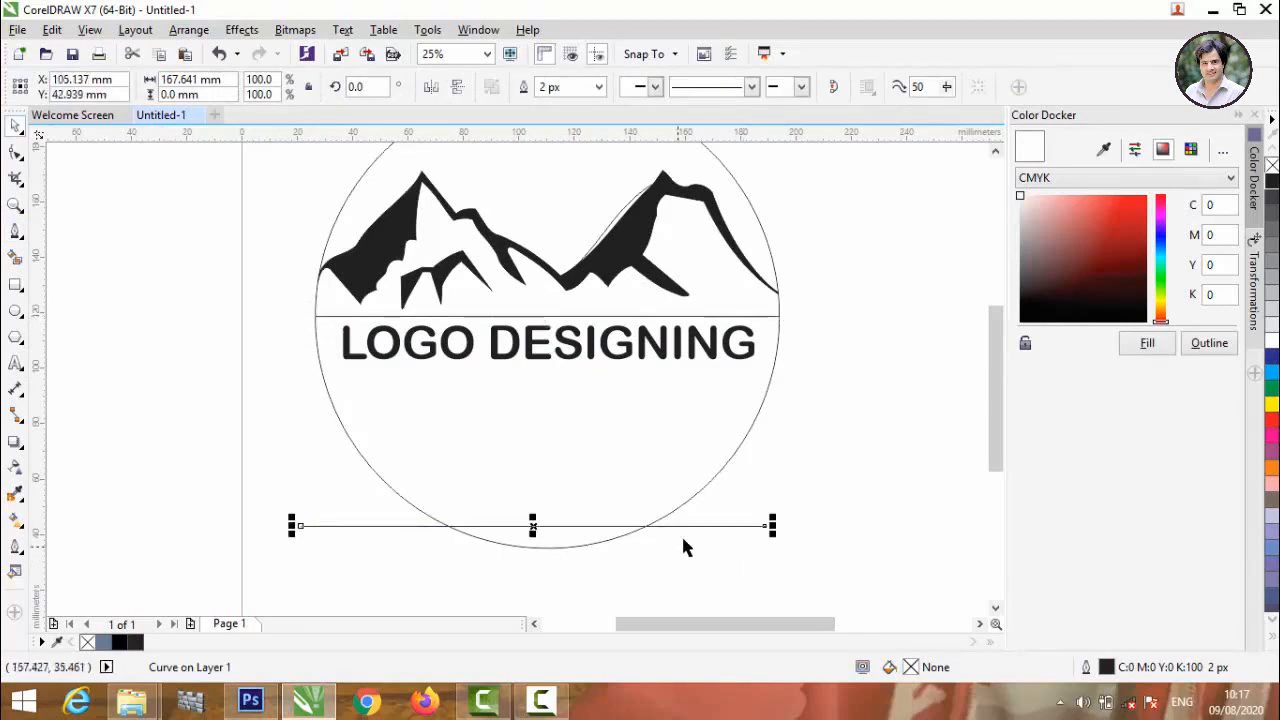
Move the copied line up to just below the LOGO DESIGNING text.
scroll(694, 519, down, 2)
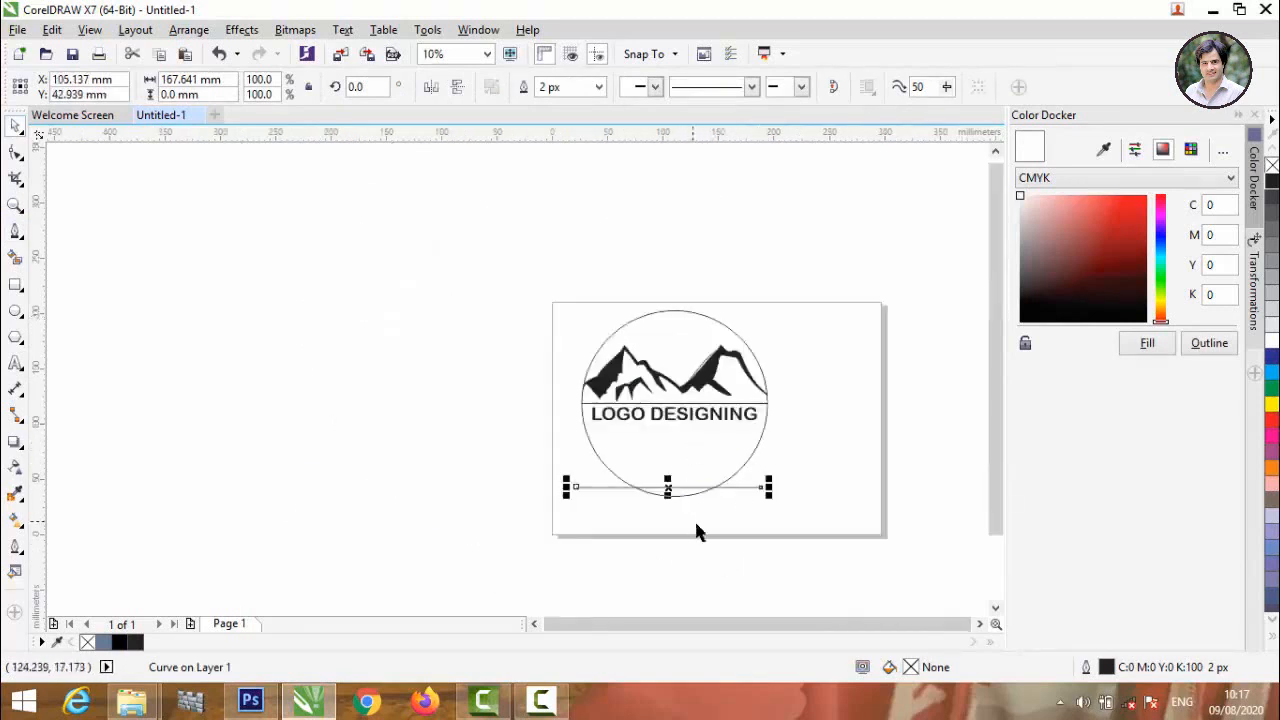
scroll(694, 519, up, 2)
drag(626, 431, 639, 295)
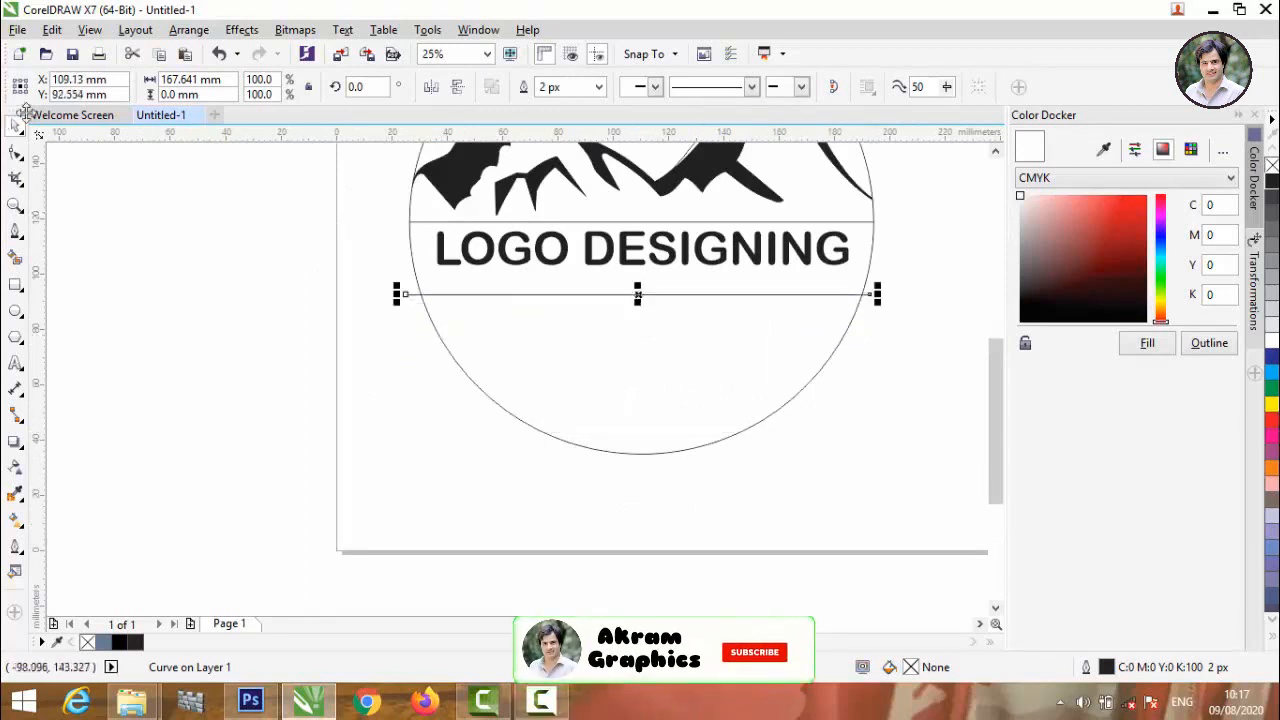
Convert the copied line to a curve and bend it into an arc along the circle's lower edge.
key(F10)
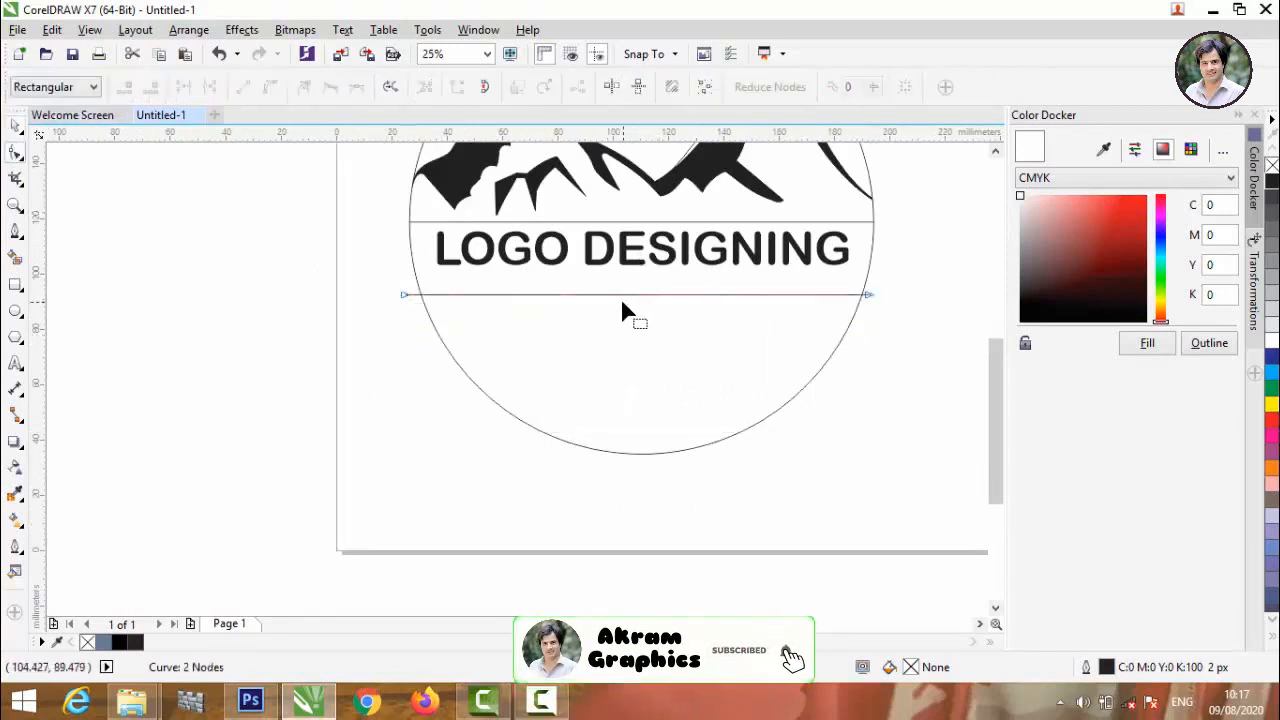
click(270, 86)
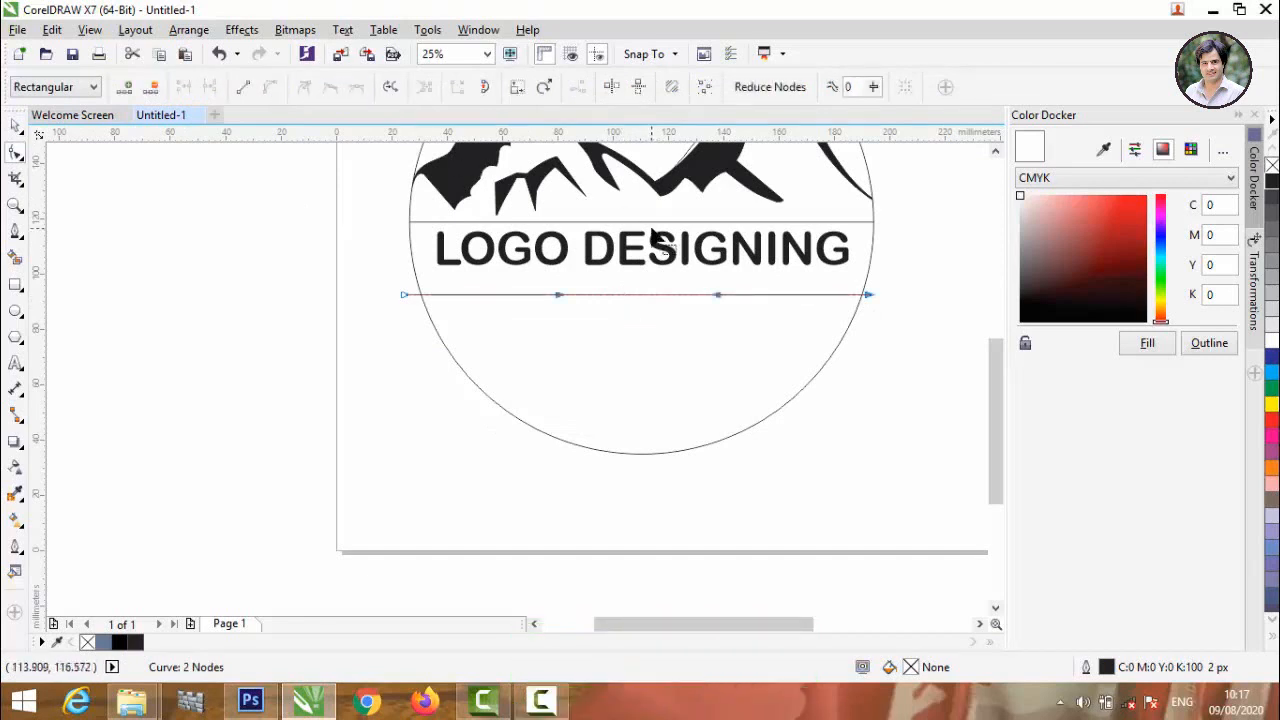
drag(630, 296, 641, 456)
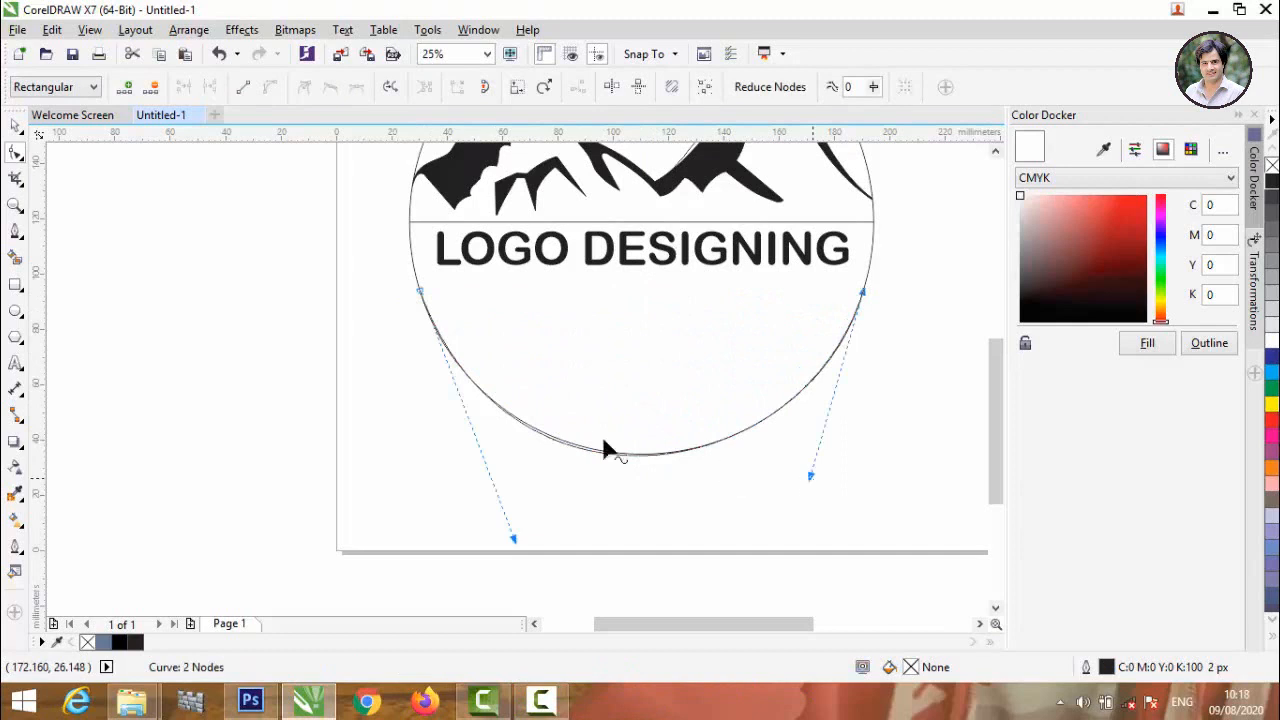
click(14, 126)
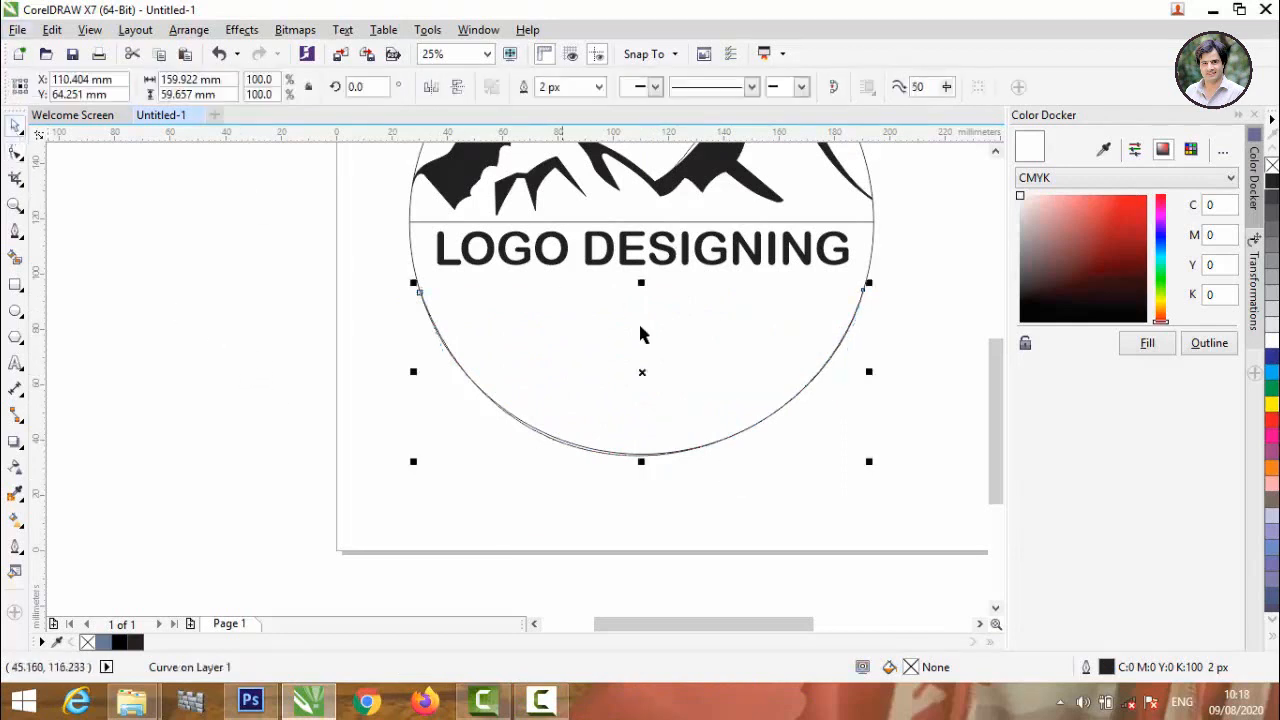
Move the arc out of the circle into the empty area left of the page.
scroll(657, 373, down, 2)
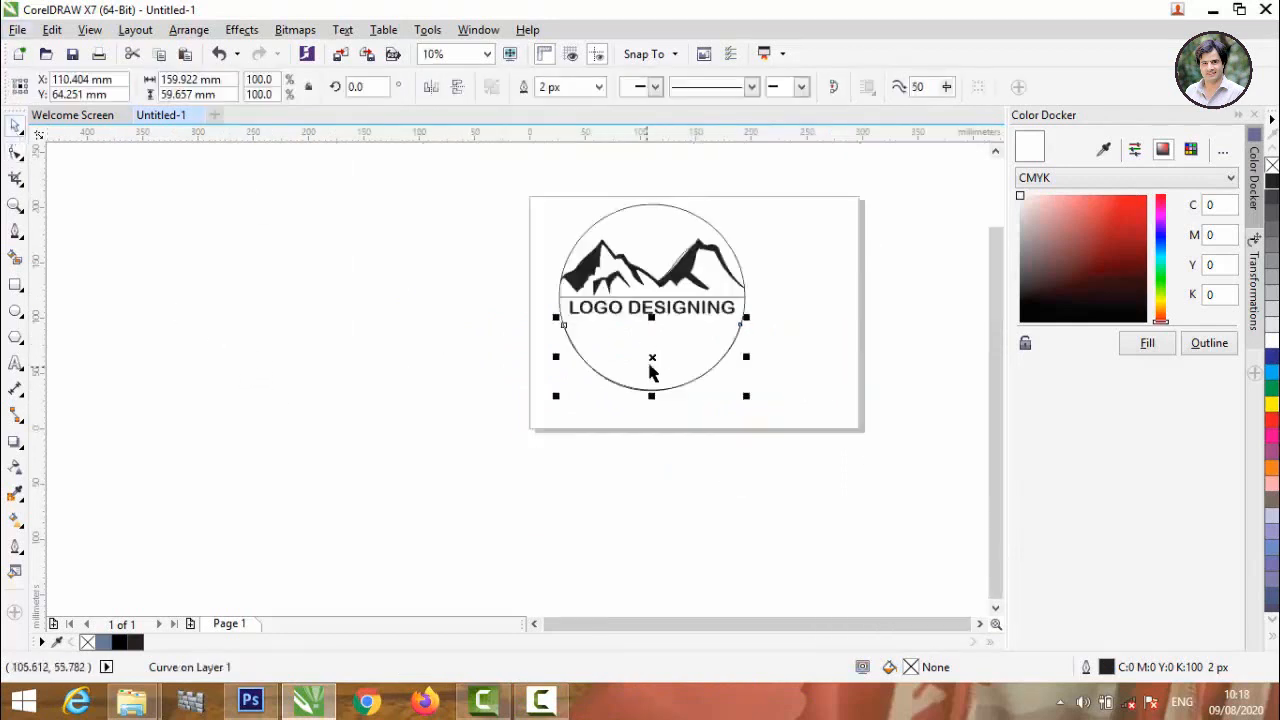
drag(652, 368, 377, 361)
click(88, 257)
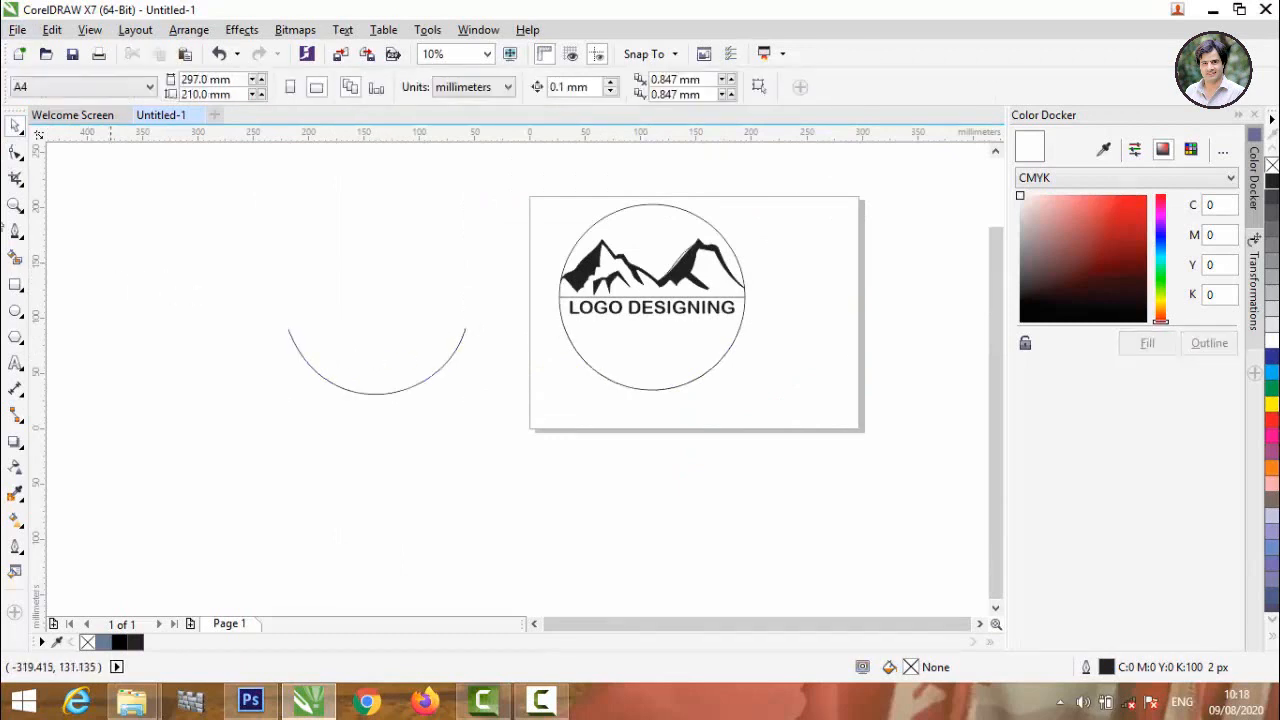
Add the artistic text "CORELDRAW AND PHOTOSHOP" above and to the left of the arc.
click(15, 363)
click(148, 276)
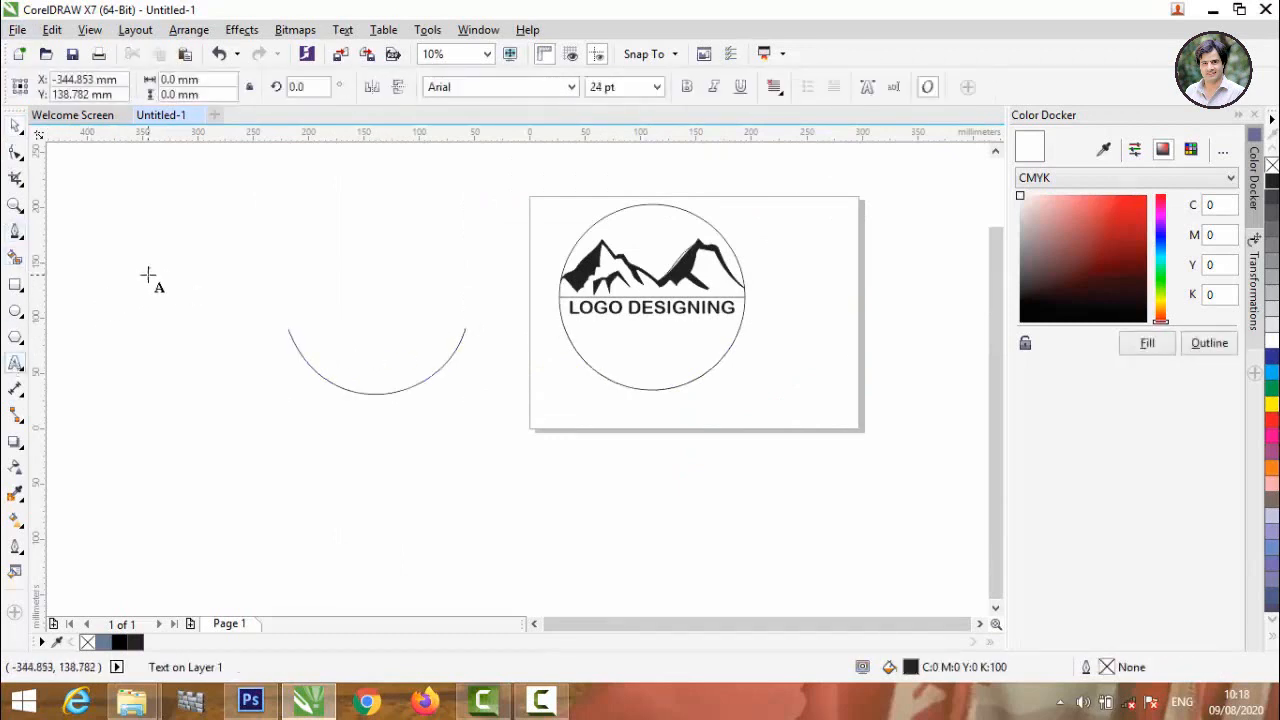
text(CORELDRAW AND PHOTOSHOP)
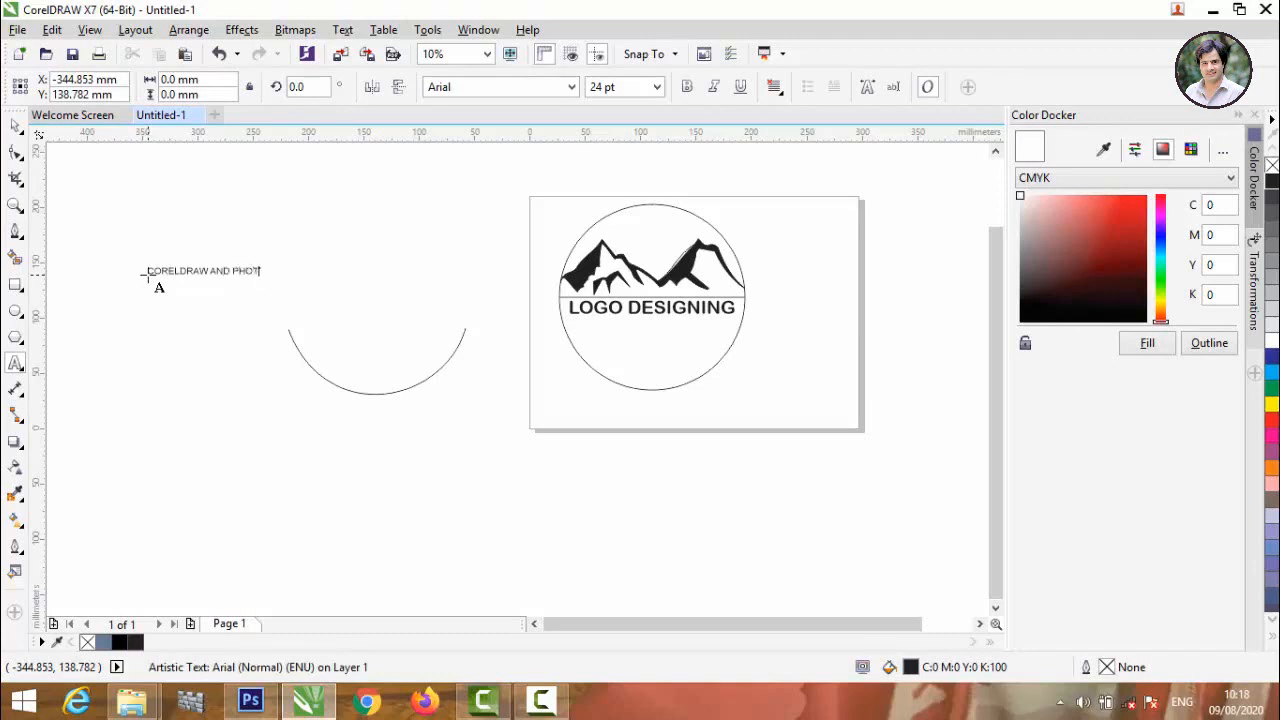
click(246, 365)
Enlarge the CORELDRAW AND PHOTOSHOP text to about 188 mm wide and centre it across the arc's upper ends.
drag(298, 281, 372, 315)
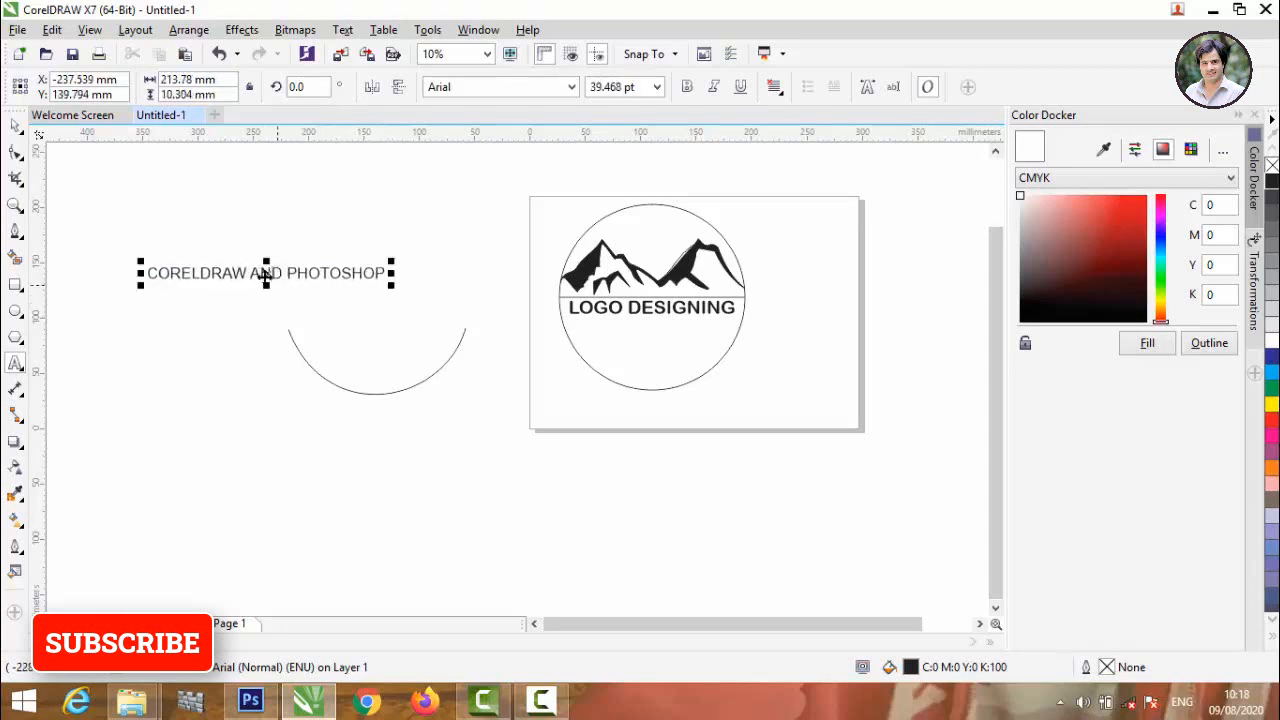
drag(265, 275, 371, 338)
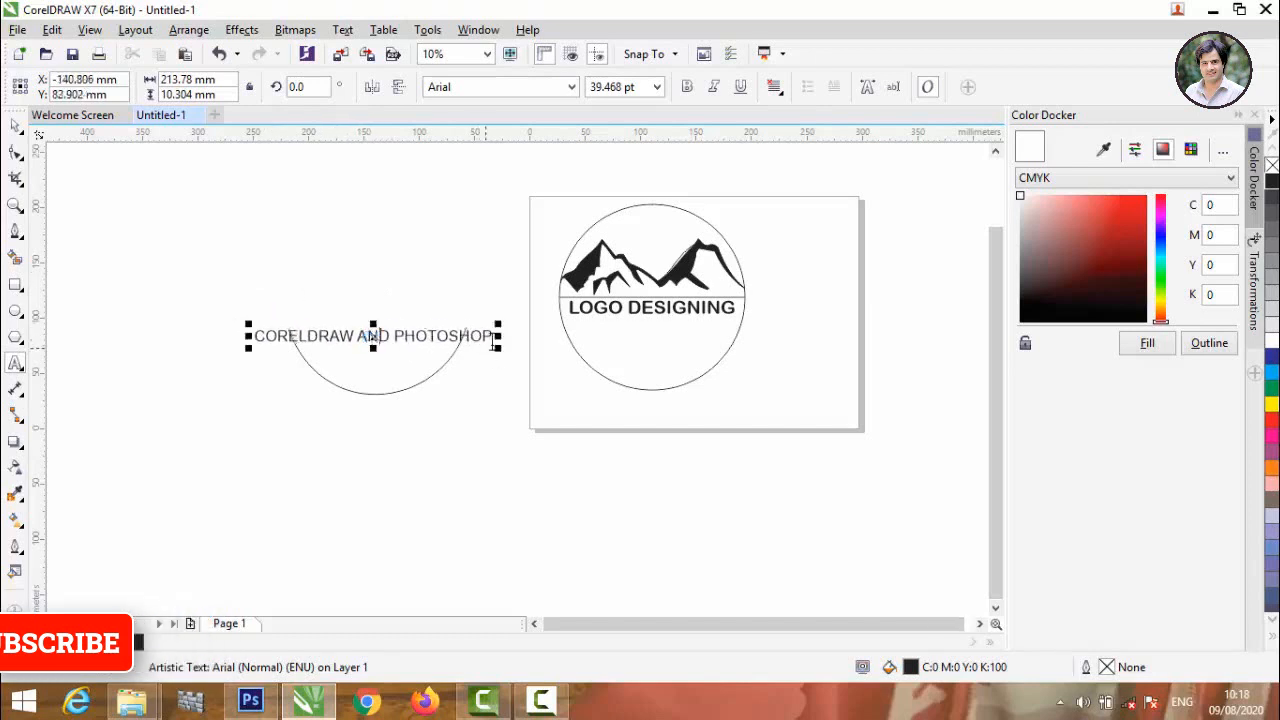
mouse_move(496, 350)
mouse_down()
mouse_move(478, 343)
mouse_move(484, 355)
mouse_up()
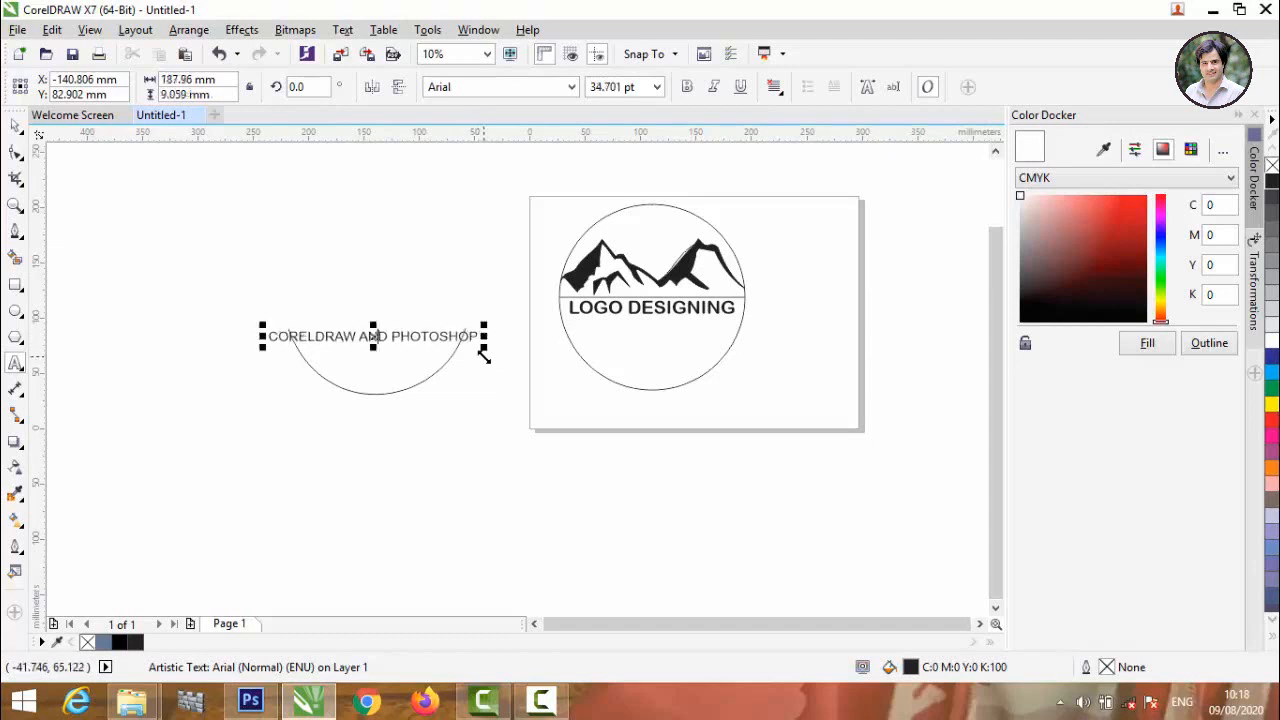
click(16, 126)
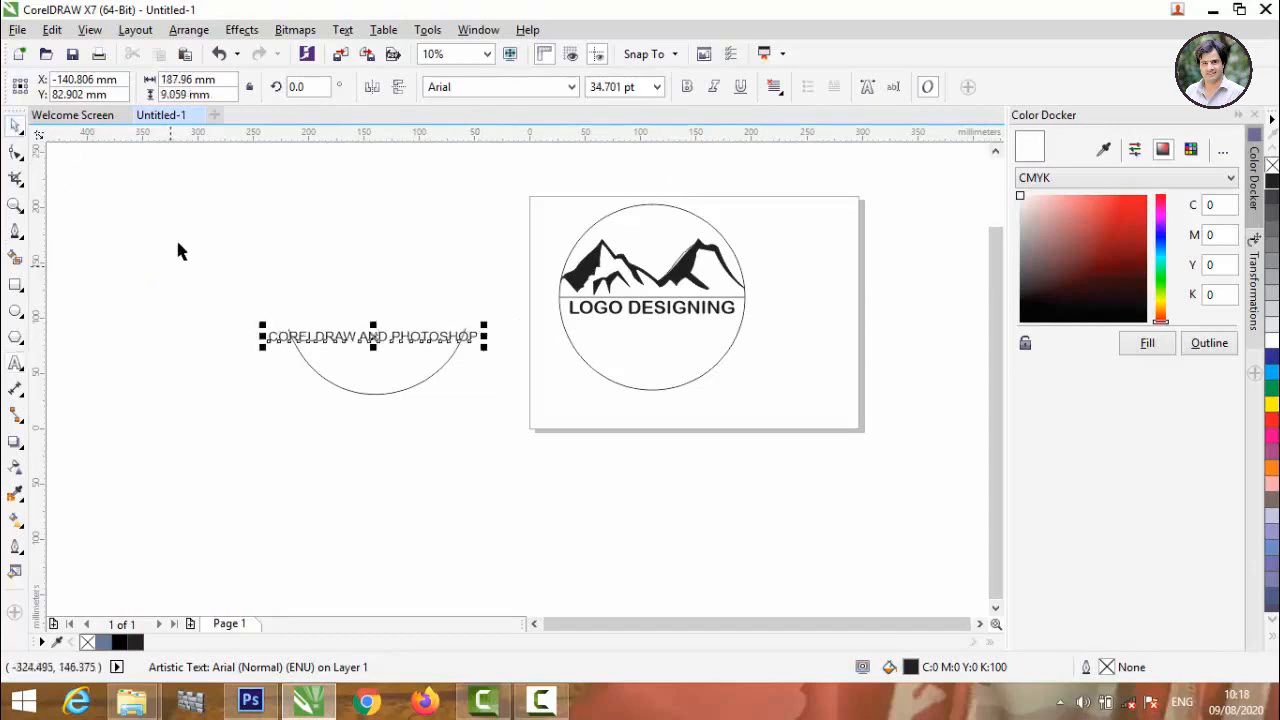
Fit the CORELDRAW AND PHOTOSHOP text to the arc and shift the curved text slightly left.
drag(177, 220, 523, 503)
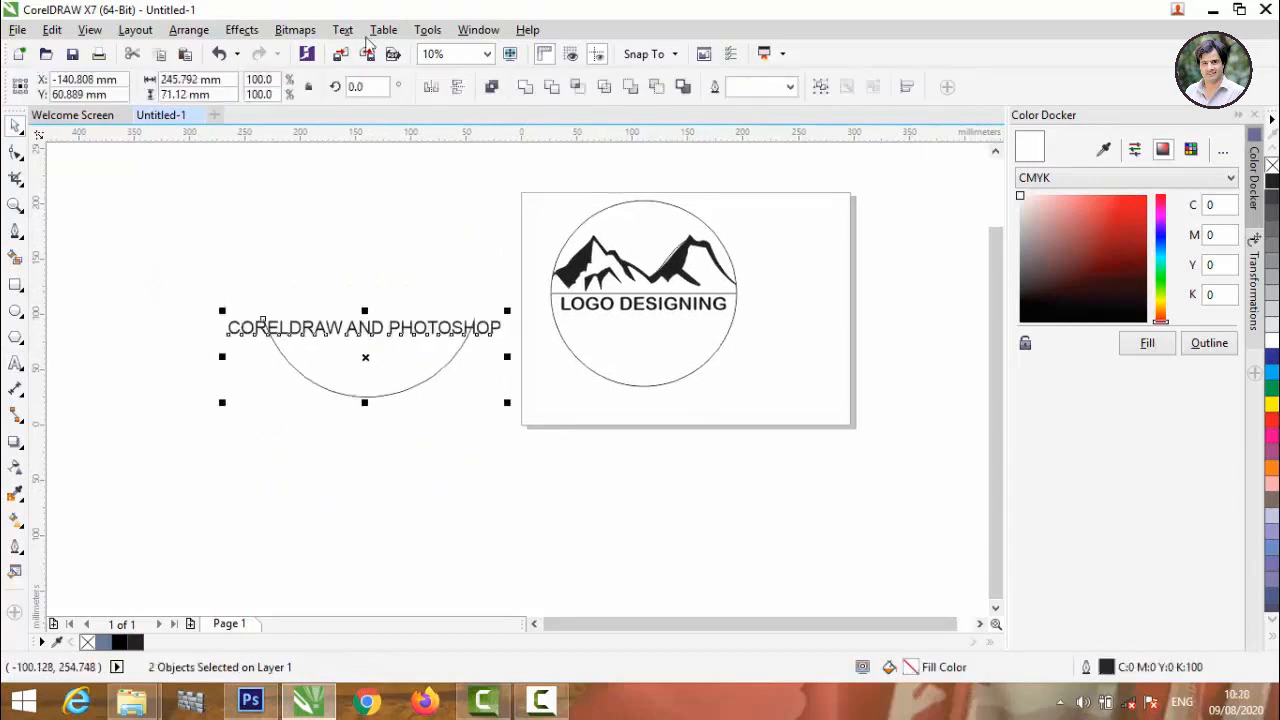
click(342, 29)
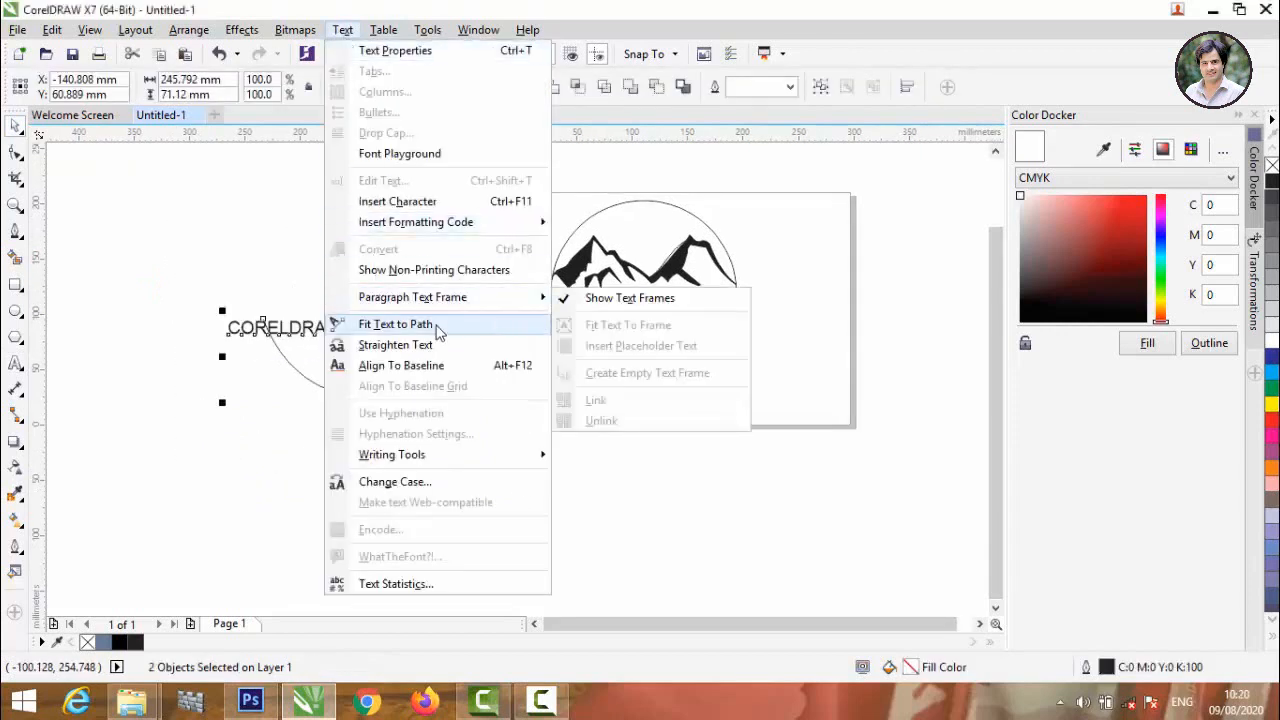
click(410, 324)
key(Escape)
drag(313, 378, 277, 368)
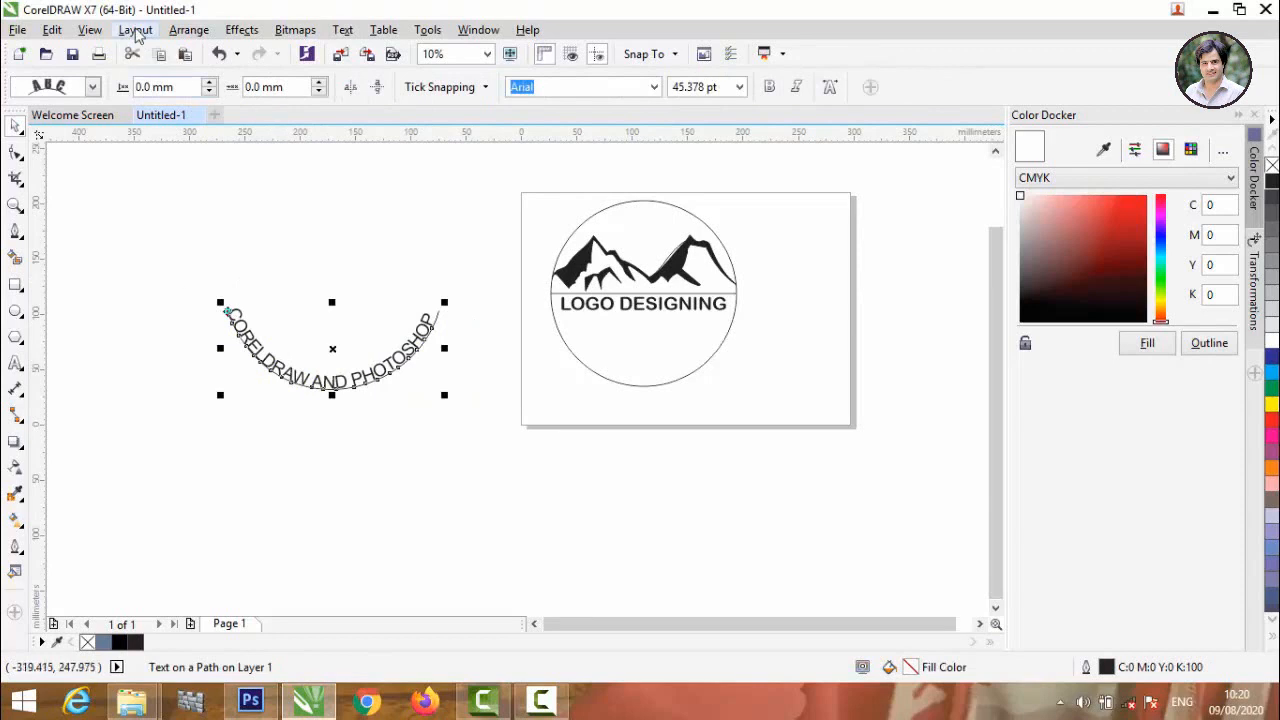
Break the curved CORELDRAW AND PHOTOSHOP text apart from its arc.
click(241, 29)
click(294, 30)
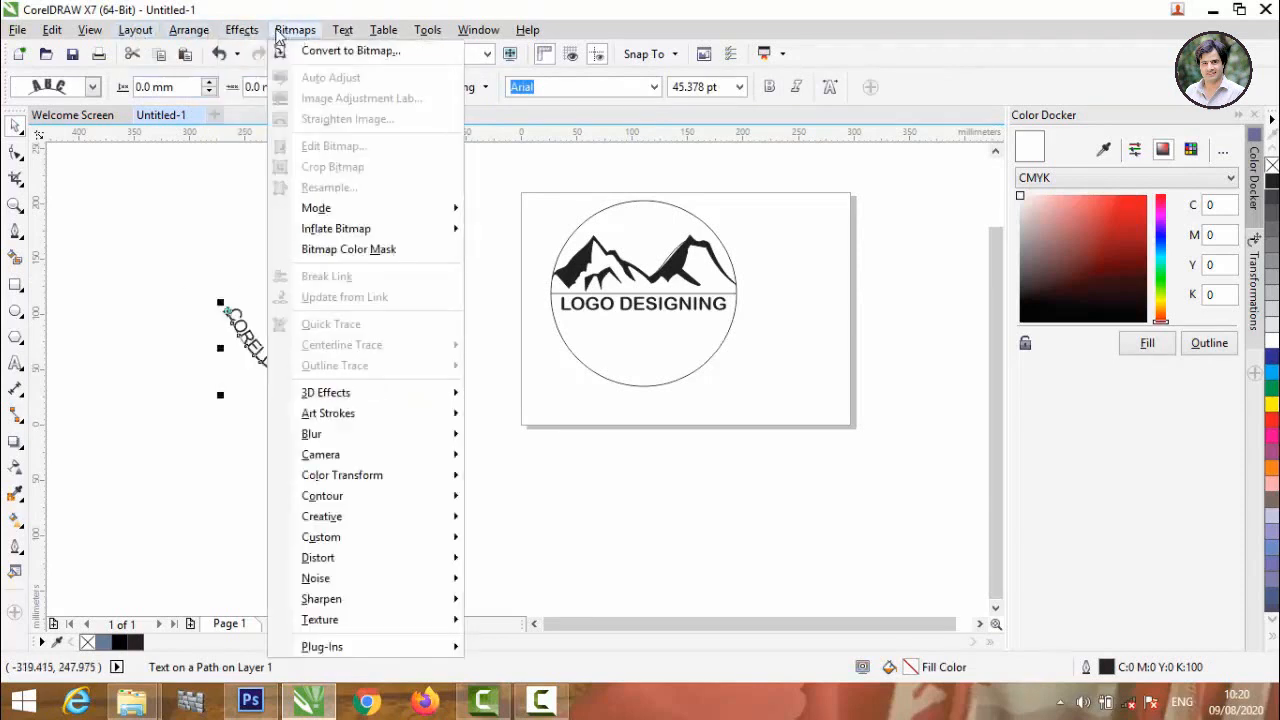
click(271, 31)
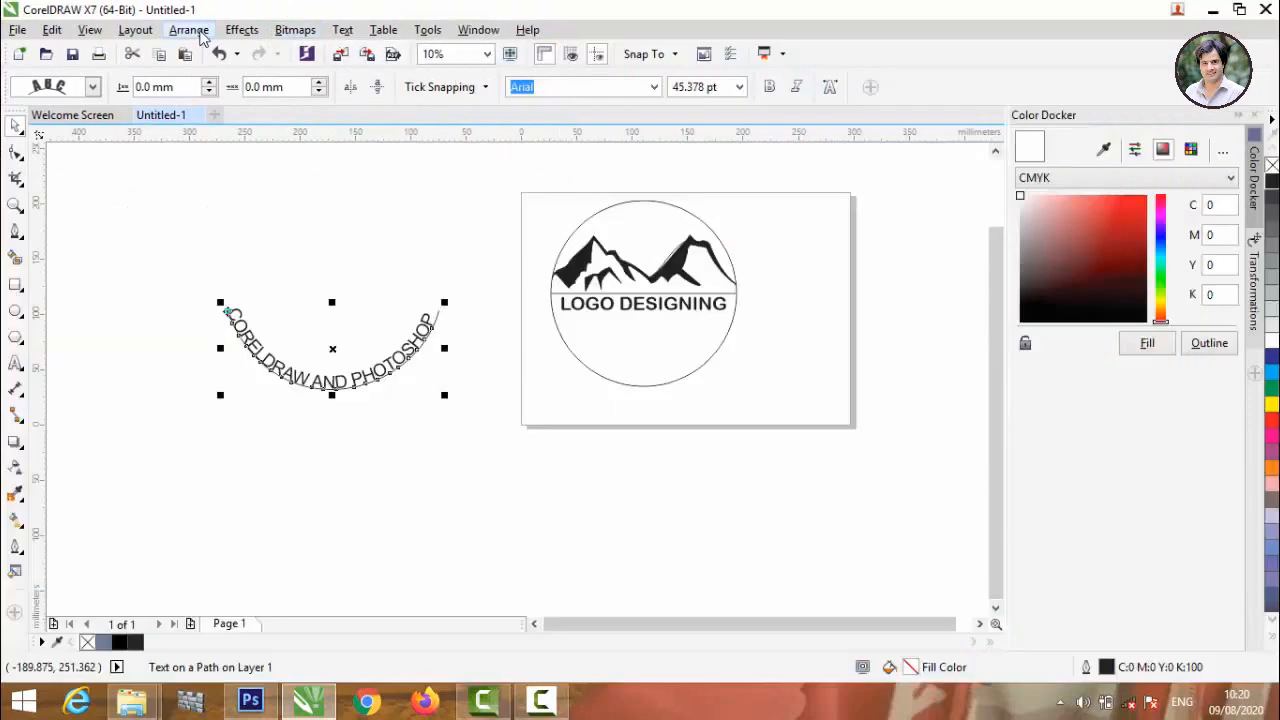
click(198, 31)
click(236, 139)
click(309, 368)
Scale the curved text to about 126 mm wide and centre it just inside the logo circle's lower edge.
drag(310, 317, 674, 369)
scroll(701, 352, up, 2)
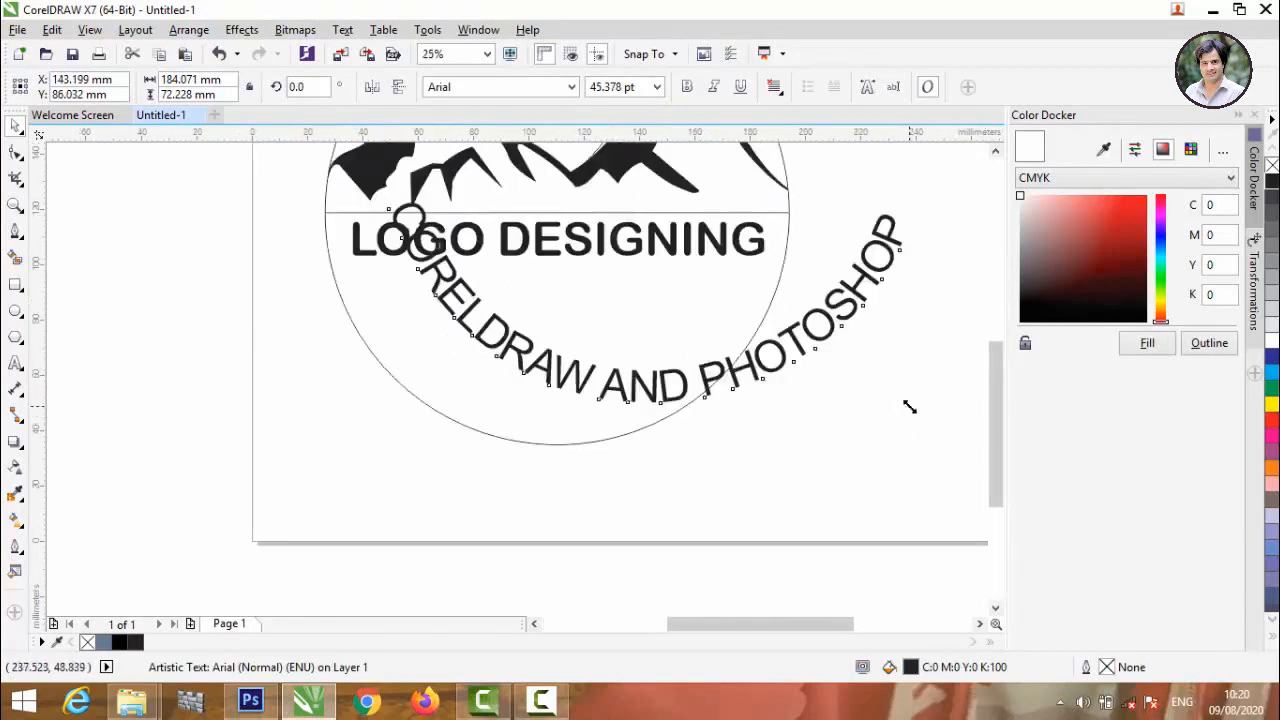
drag(909, 406, 880, 372)
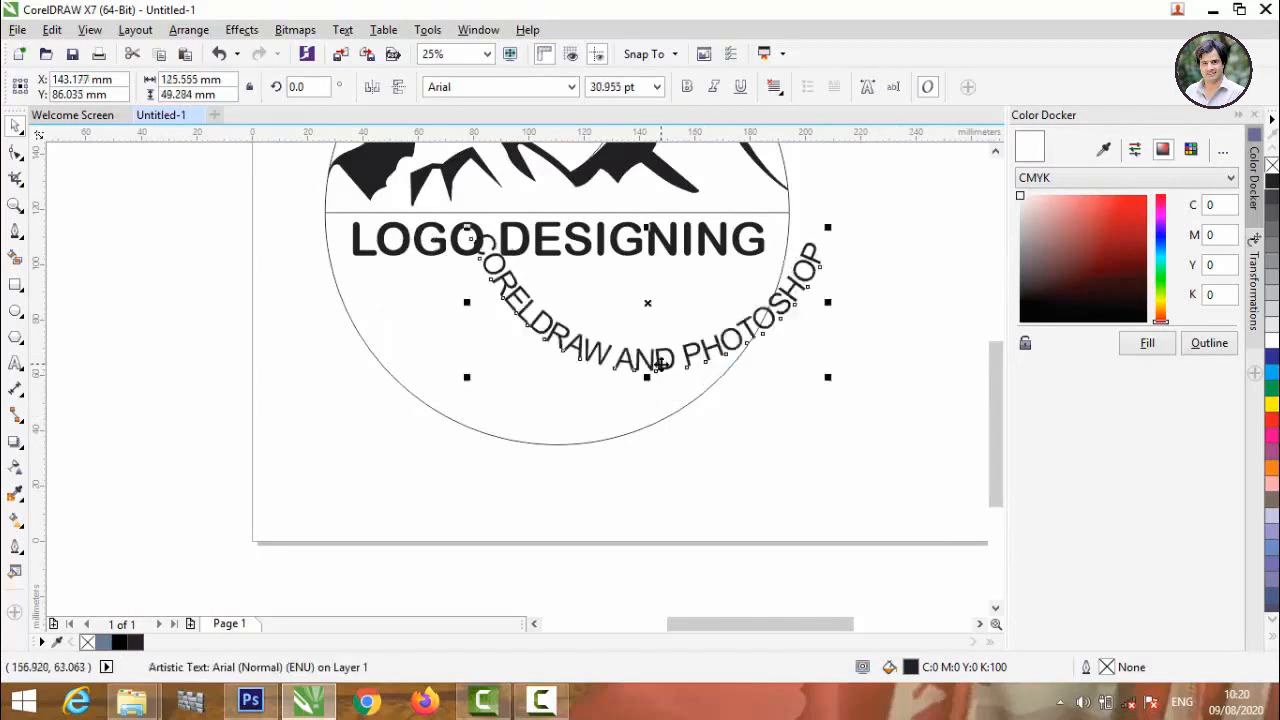
drag(661, 364, 578, 416)
scroll(510, 358, up, 1)
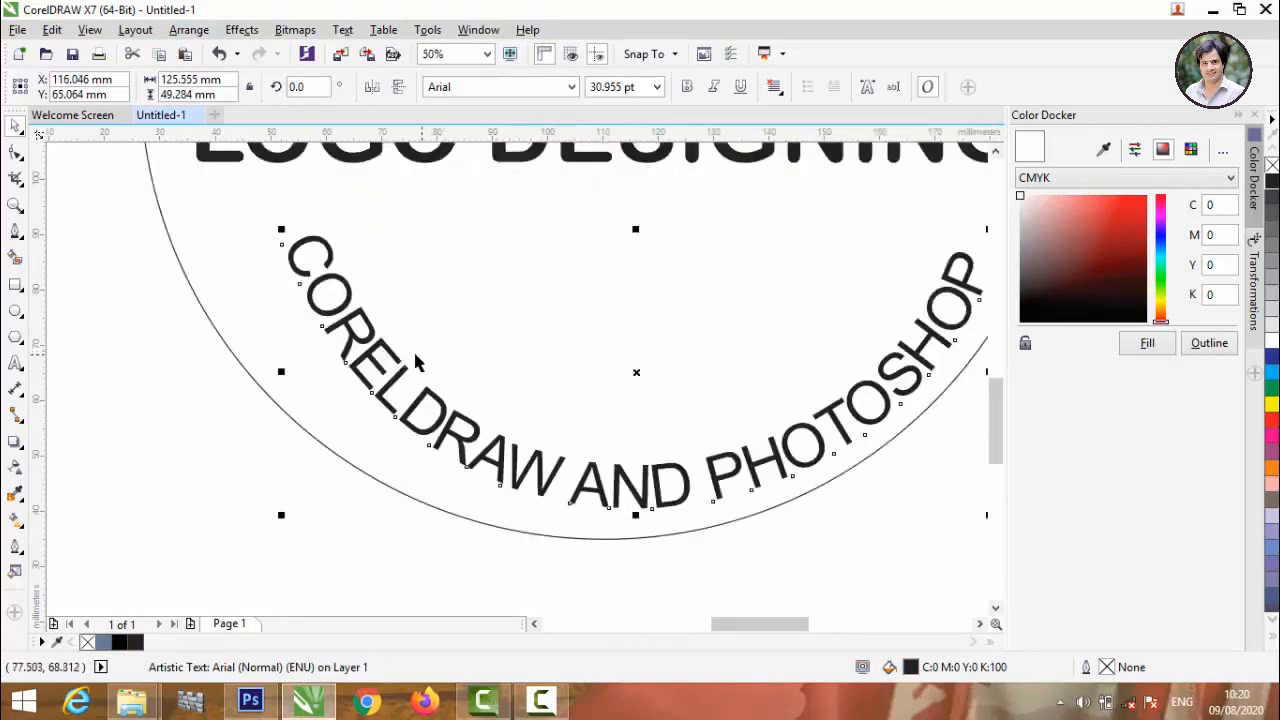
mouse_move(374, 357)
mouse_down()
mouse_move(329, 357)
mouse_move(349, 357)
mouse_up()
scroll(262, 234, down, 1)
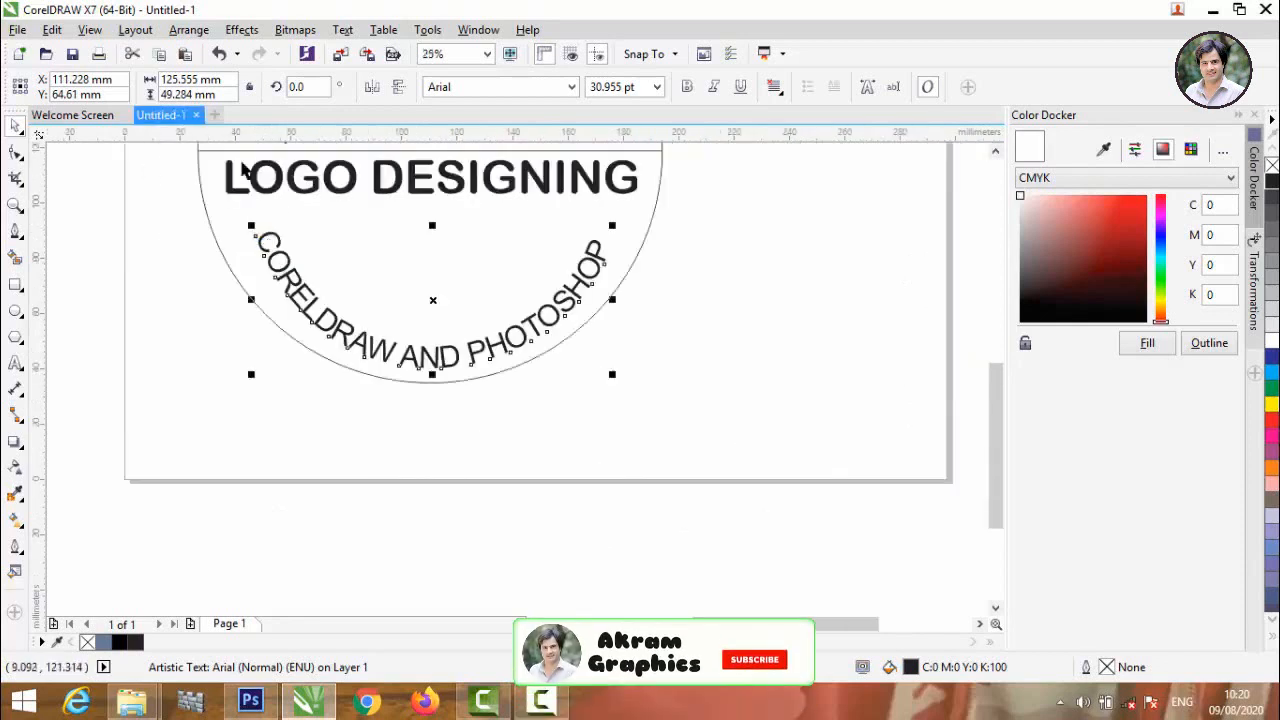
click(283, 256)
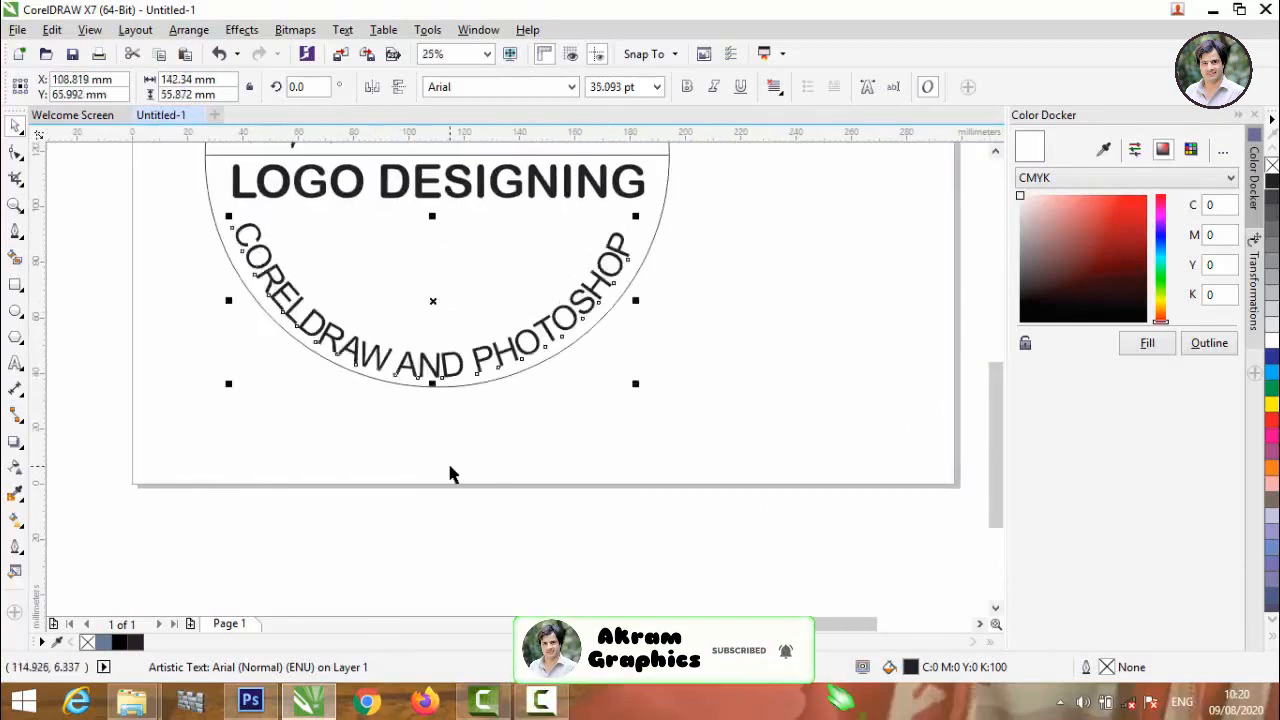
click(447, 460)
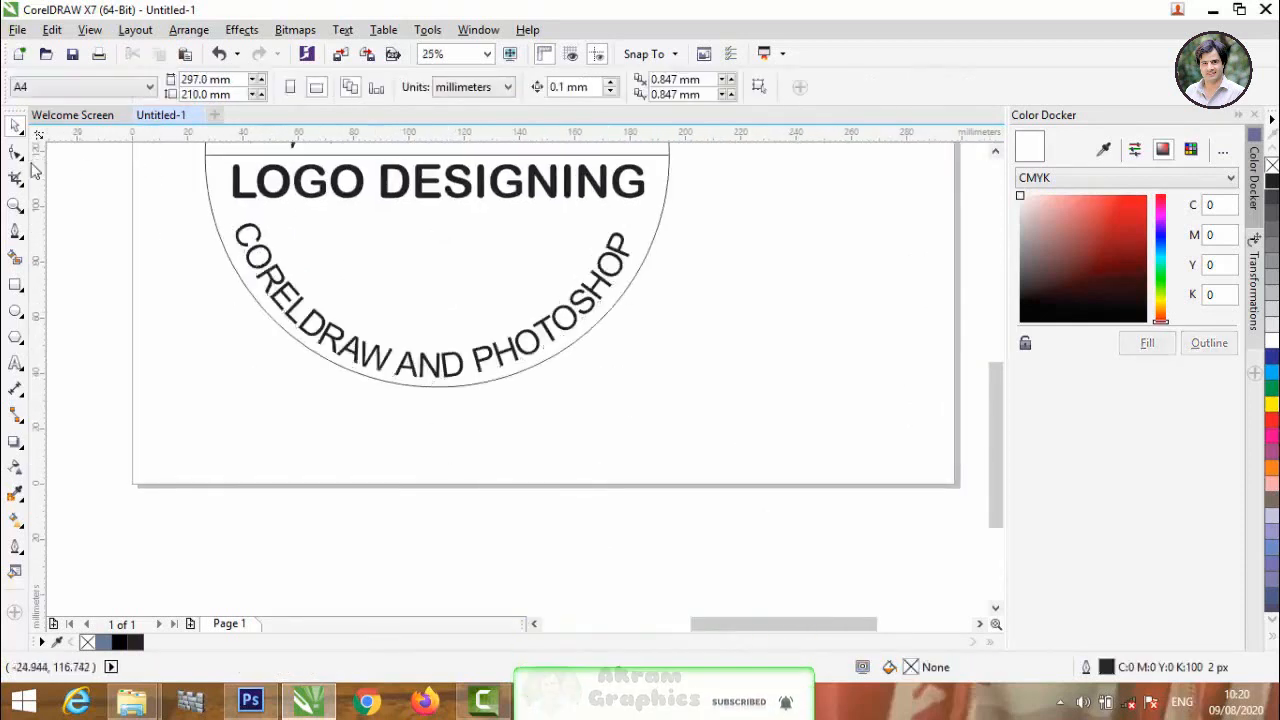
Add the artistic text "LOGO DESIGN" below the circle.
click(16, 364)
click(300, 447)
text(Lo)
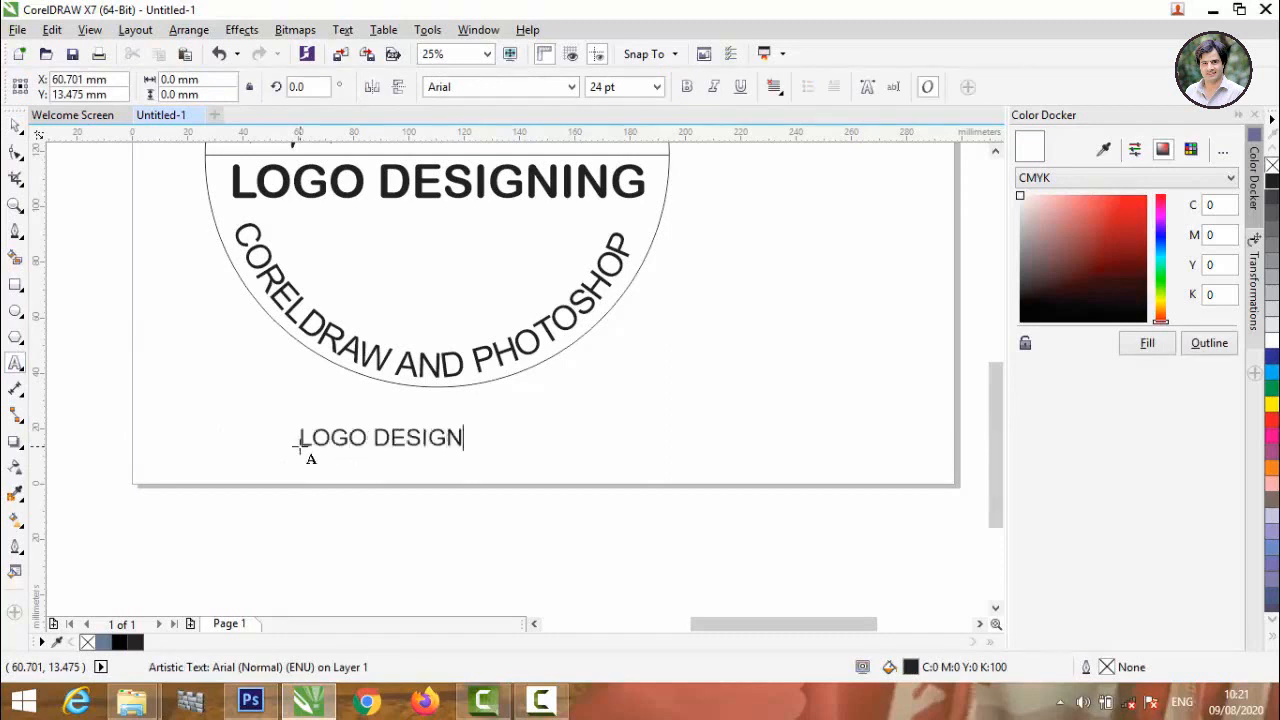
key(ctrl+space)
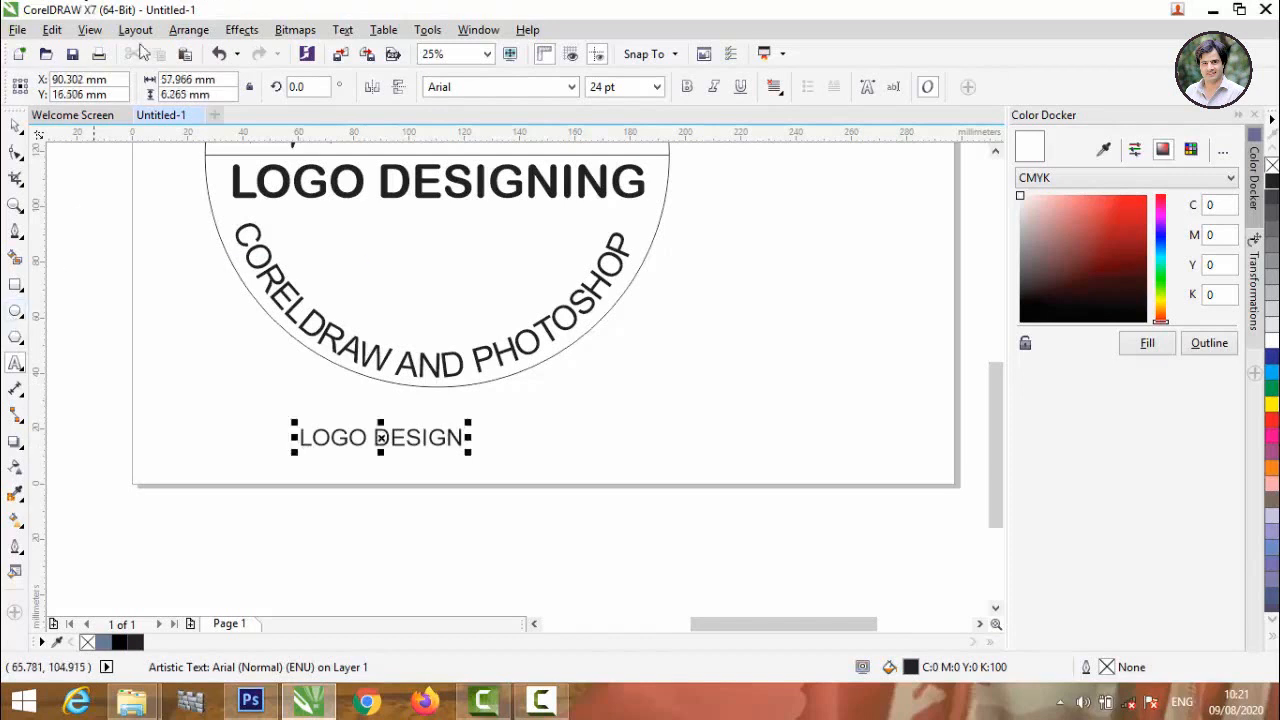
Set the font of the whole LOGO DESIGN text to Arial Rounded MT Bold.
click(572, 87)
click(600, 146)
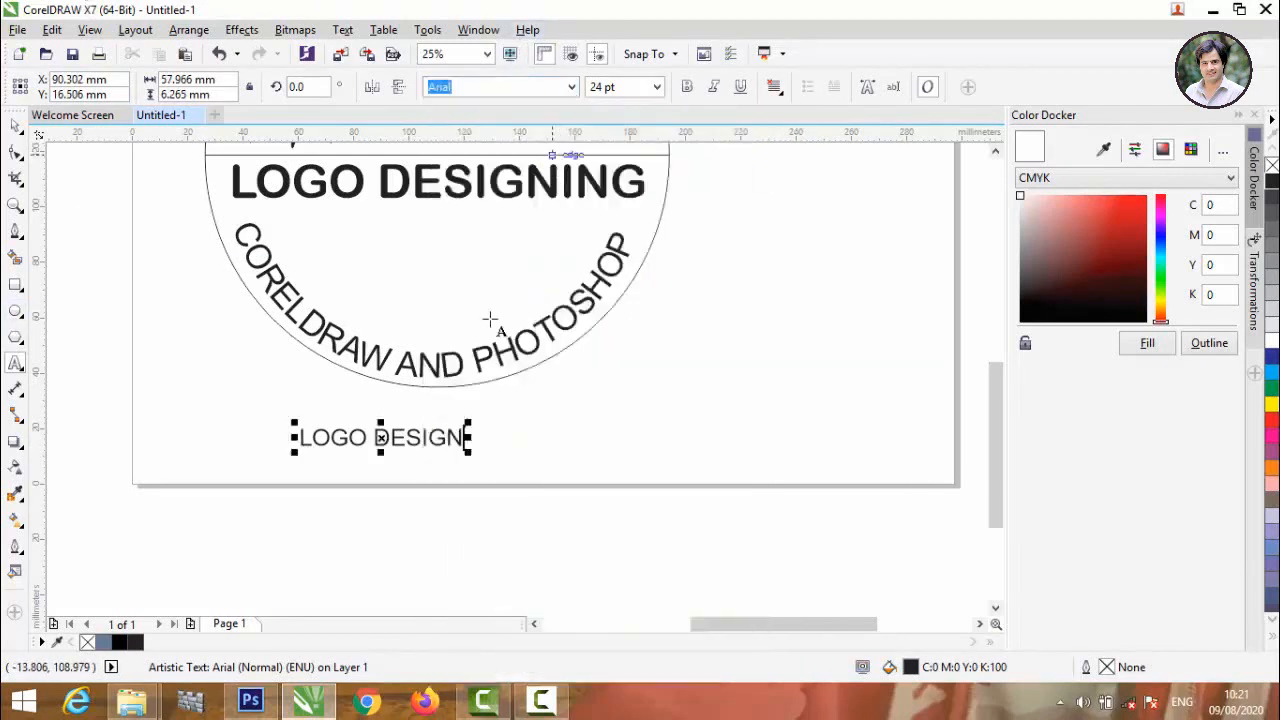
drag(468, 440, 274, 437)
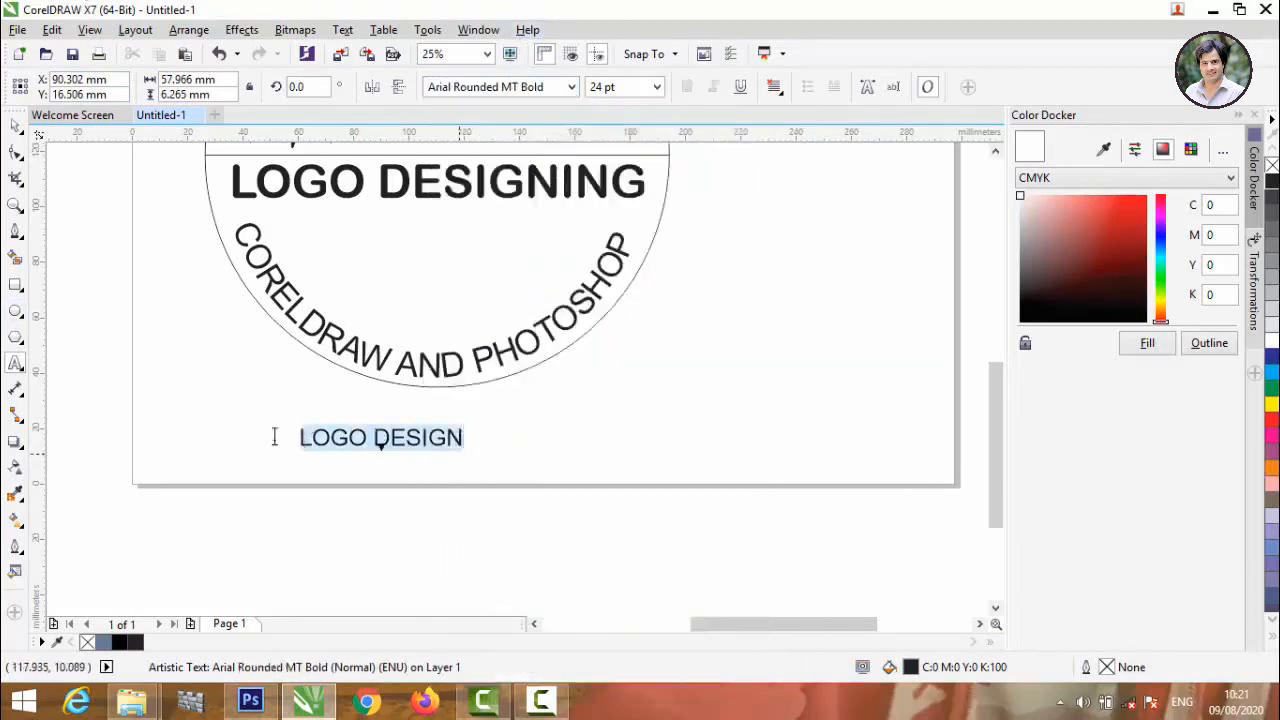
click(572, 88)
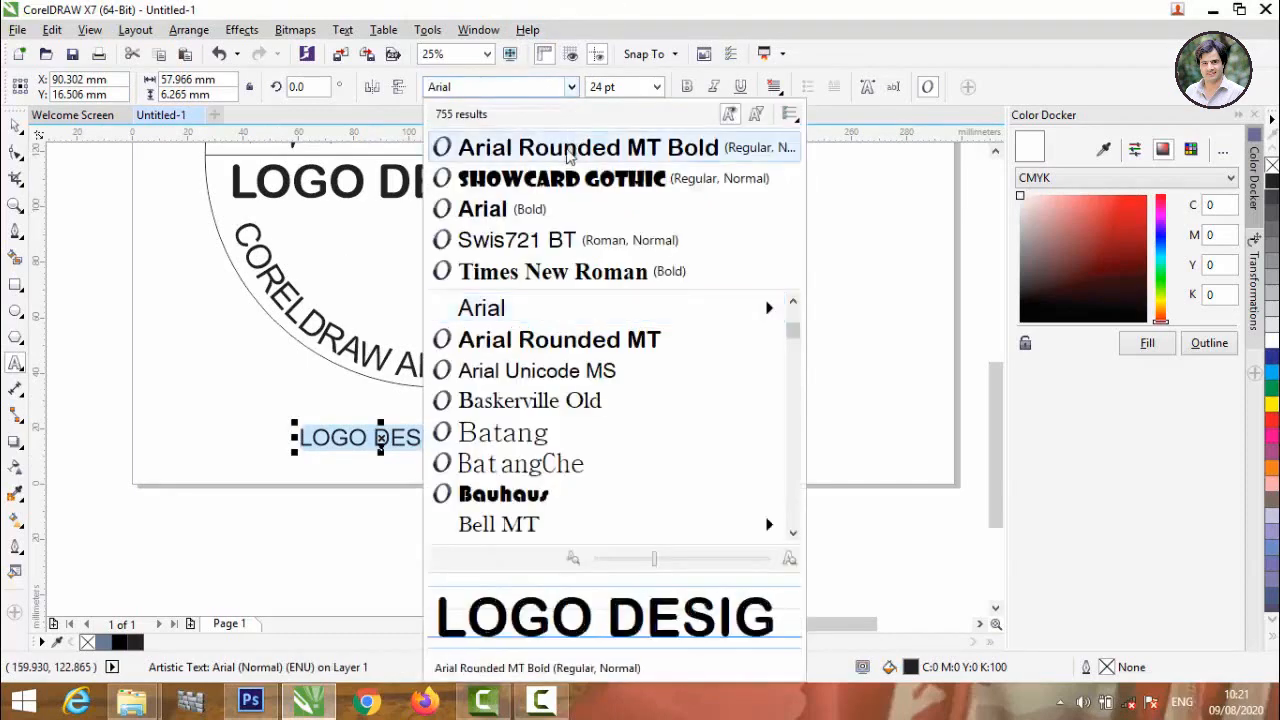
click(571, 147)
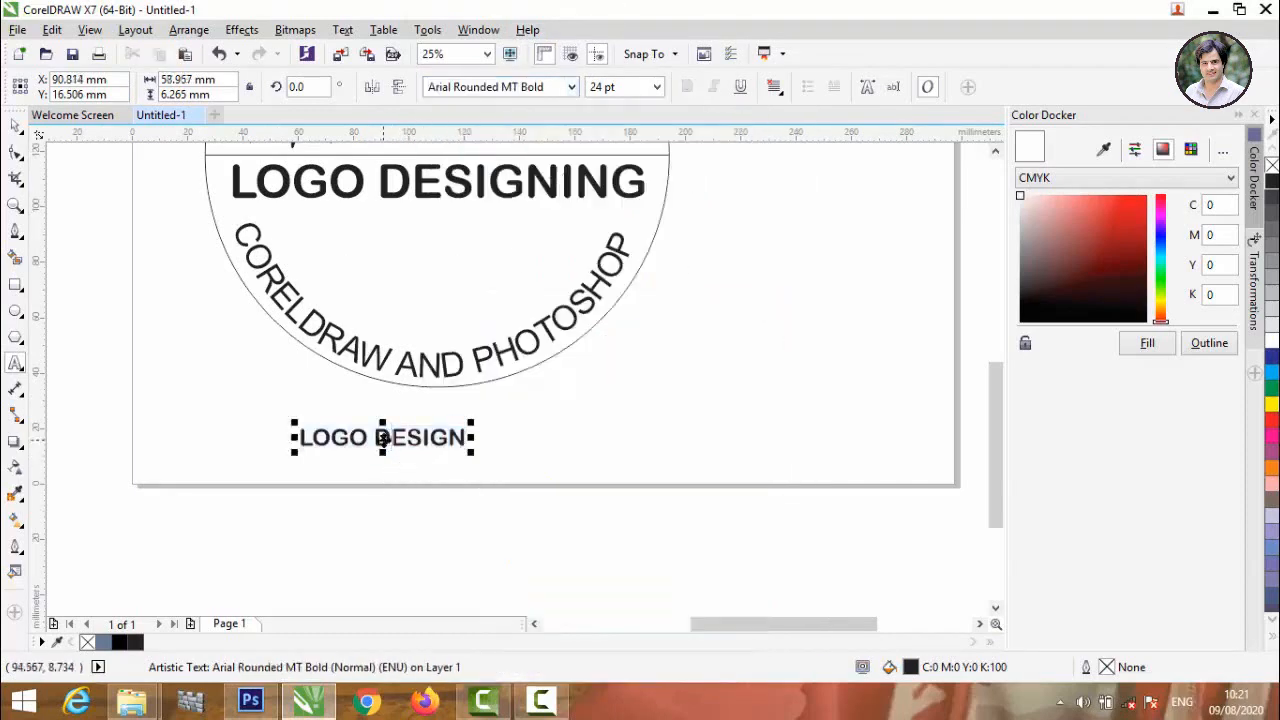
Enlarge the LOGO DESIGN text to about 96 mm wide and place it inside the circle below LOGO DESIGNING.
drag(382, 437, 423, 237)
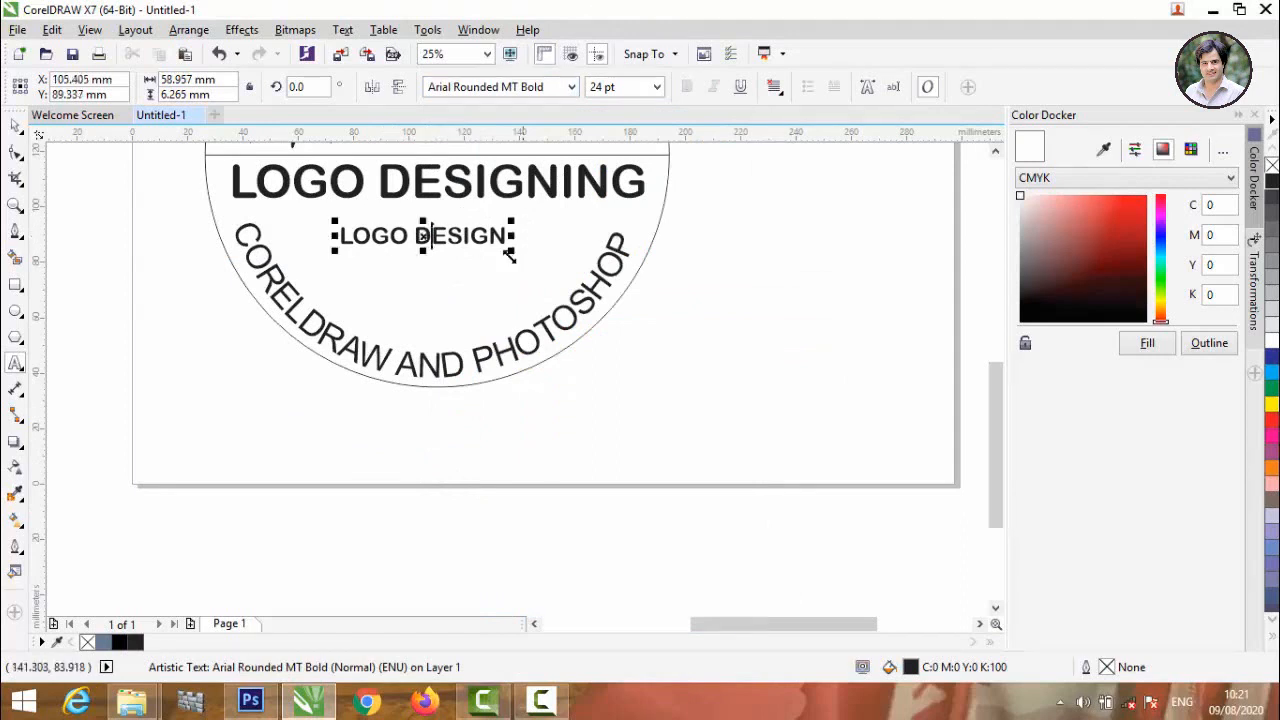
drag(515, 255, 565, 272)
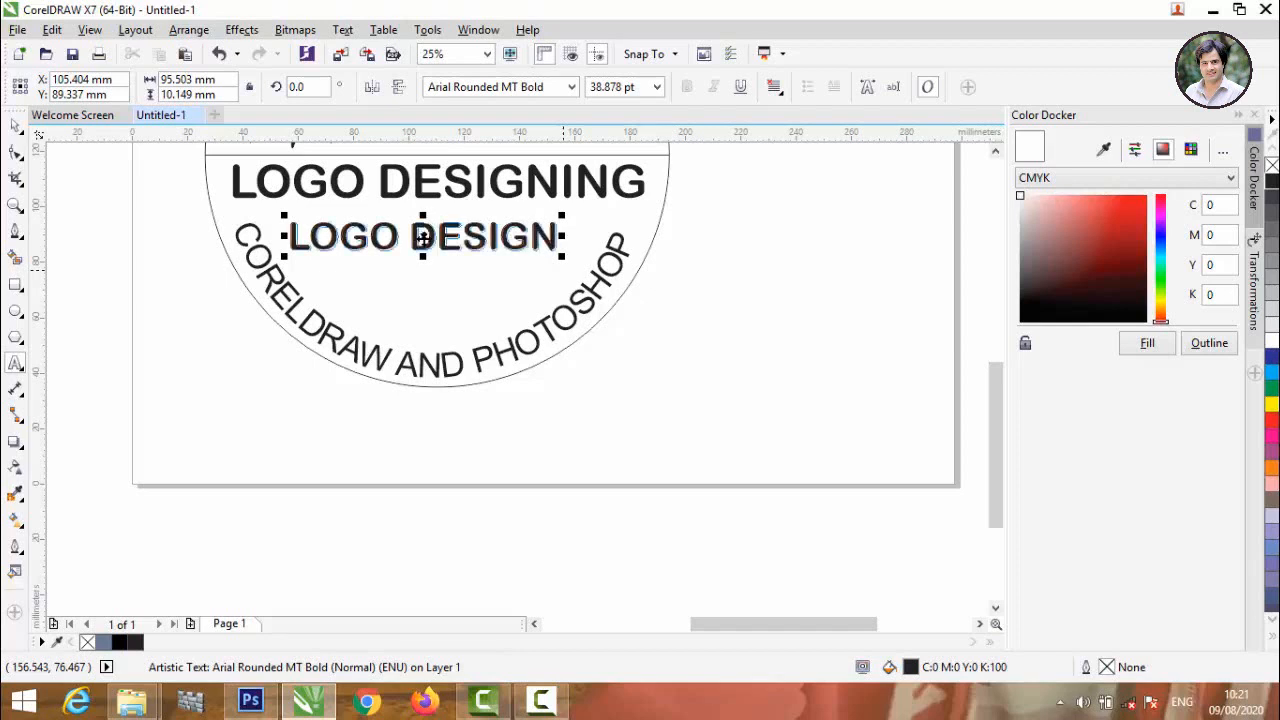
drag(423, 236, 430, 258)
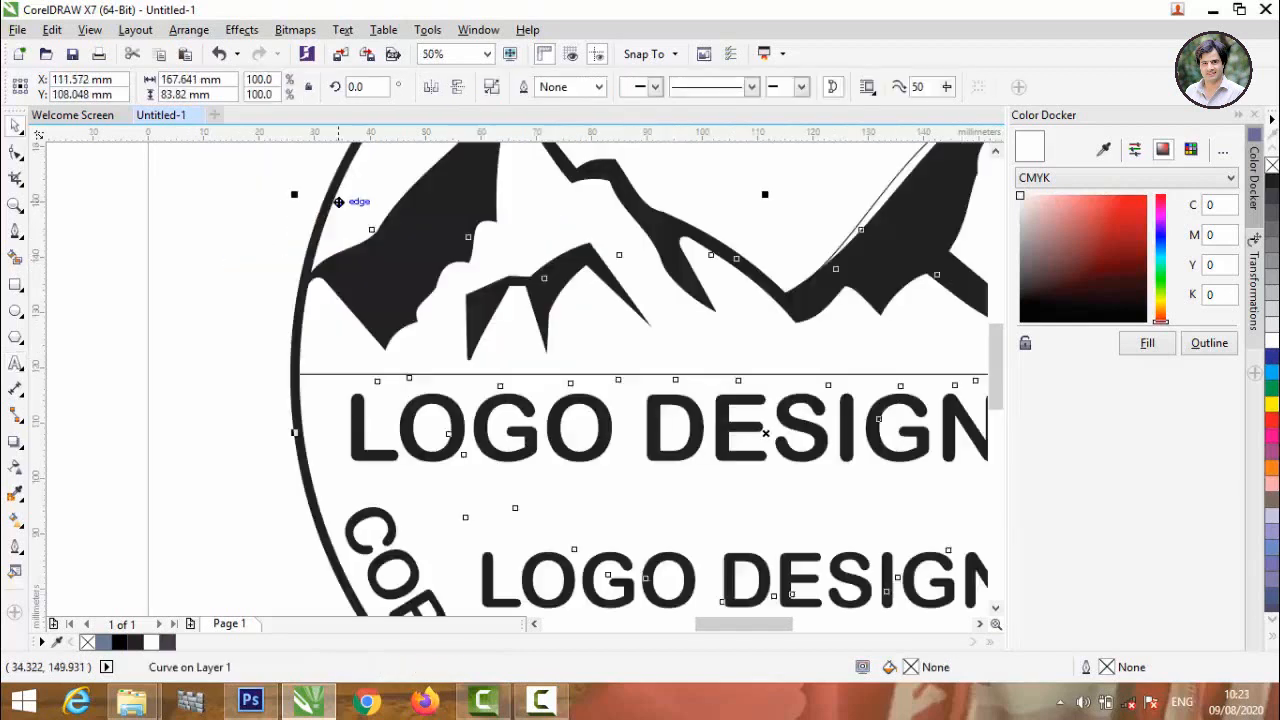
click(335, 343)
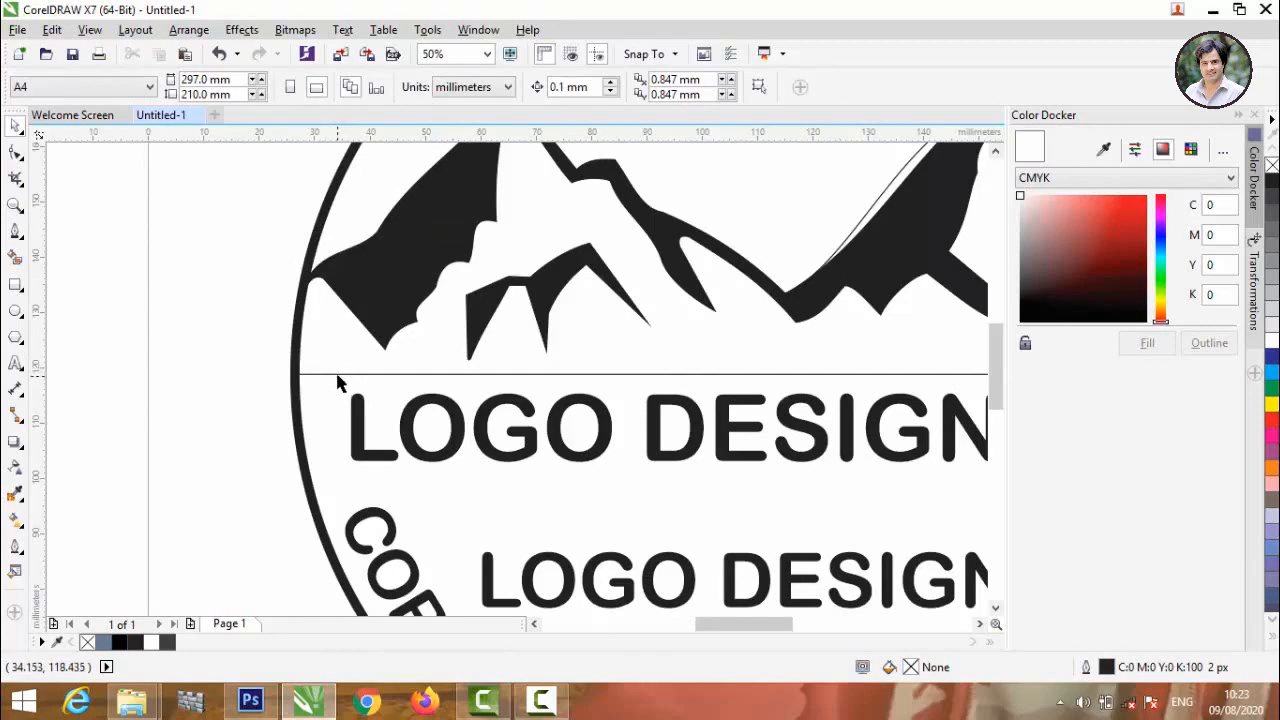
double_click(323, 370)
scroll(170, 321, down, 4)
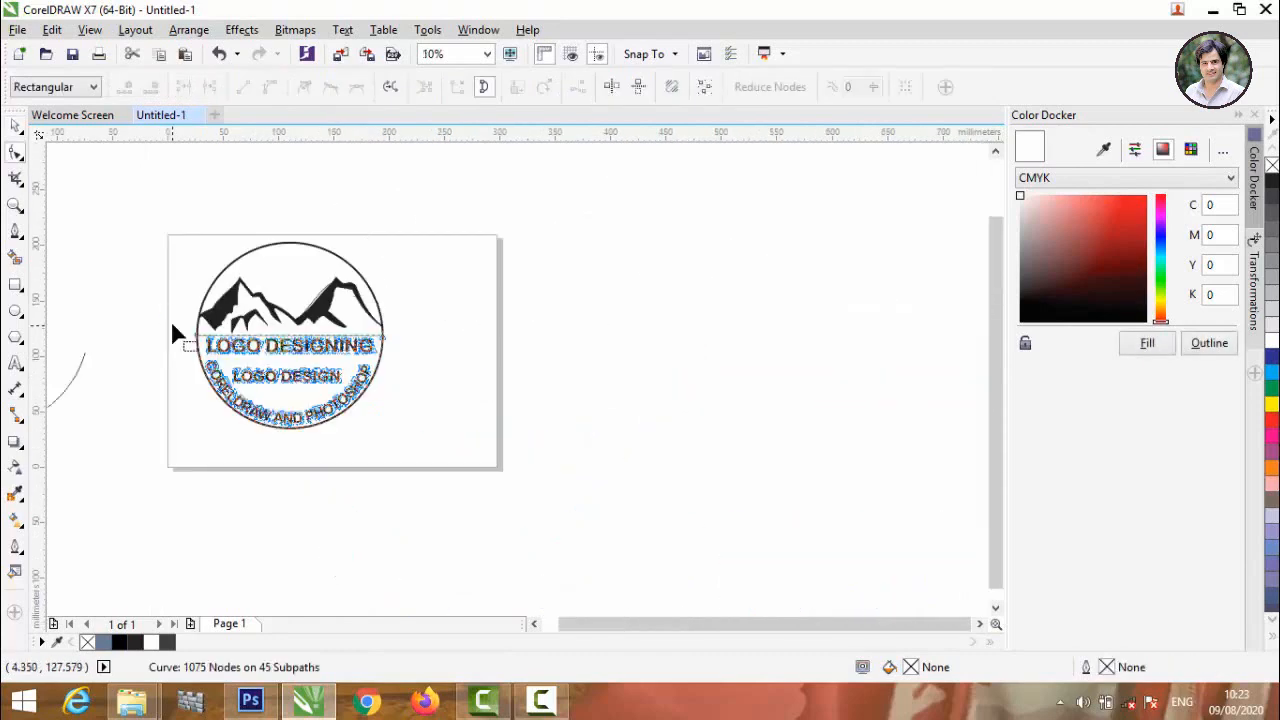
click(15, 125)
click(72, 114)
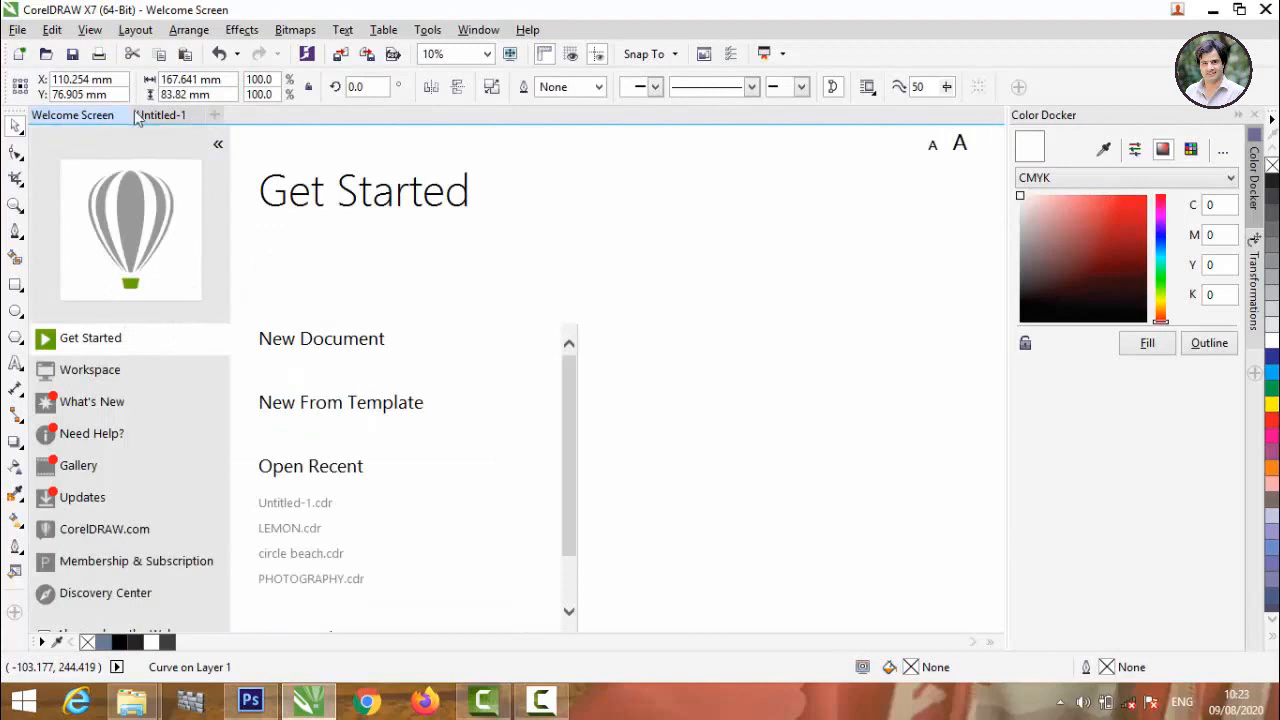
click(140, 116)
click(112, 300)
scroll(109, 303, up, 3)
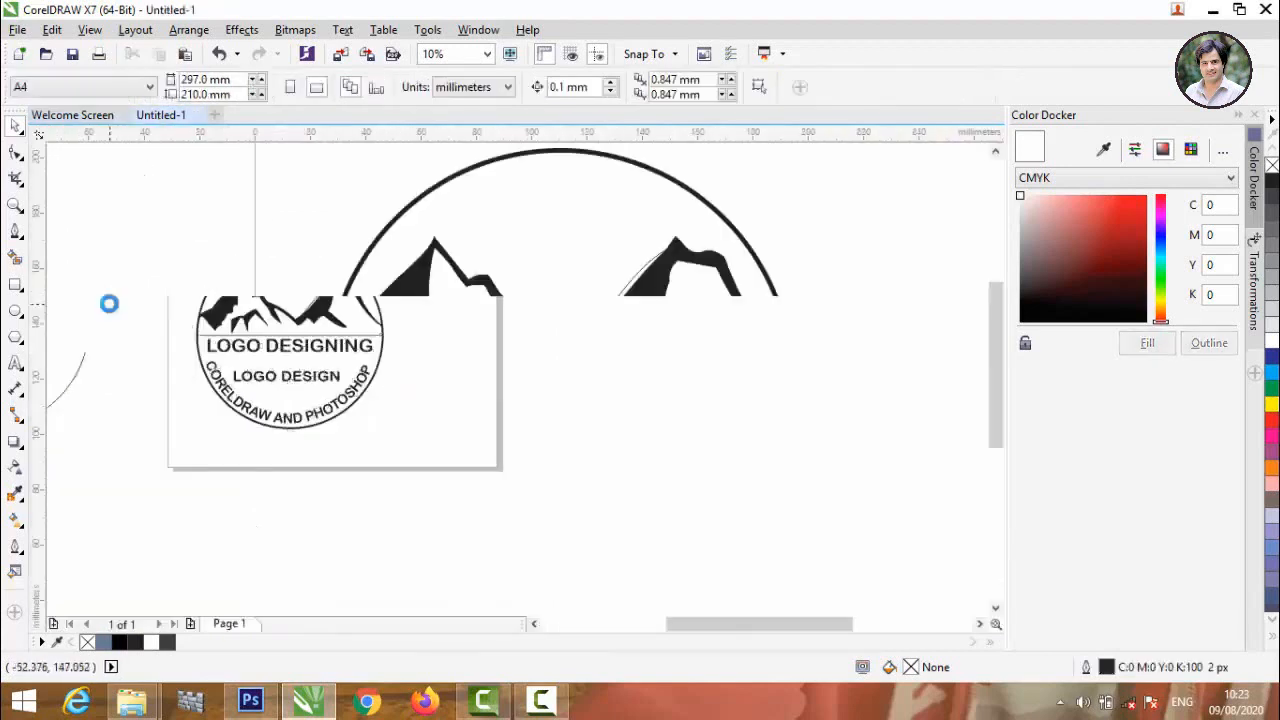
scroll(250, 277, up, 2)
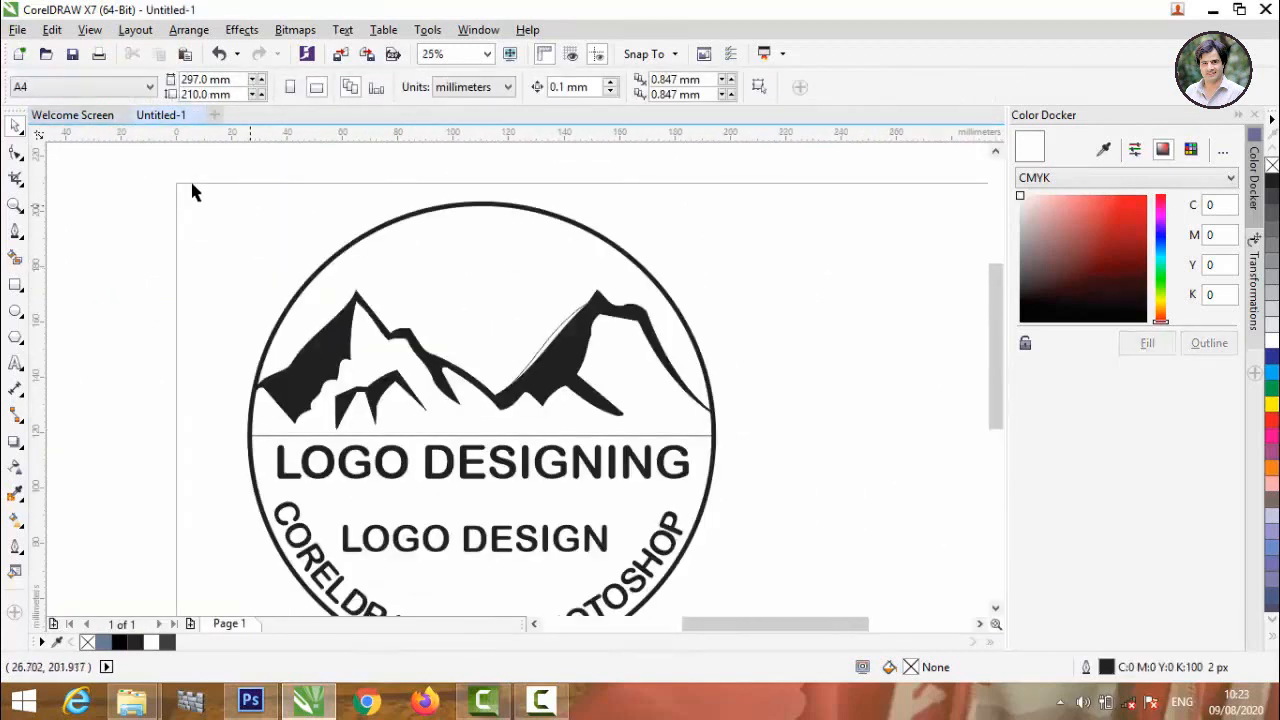
Draw a horizontal line about 185 mm long across the full width of the circle, through the mountains.
click(15, 233)
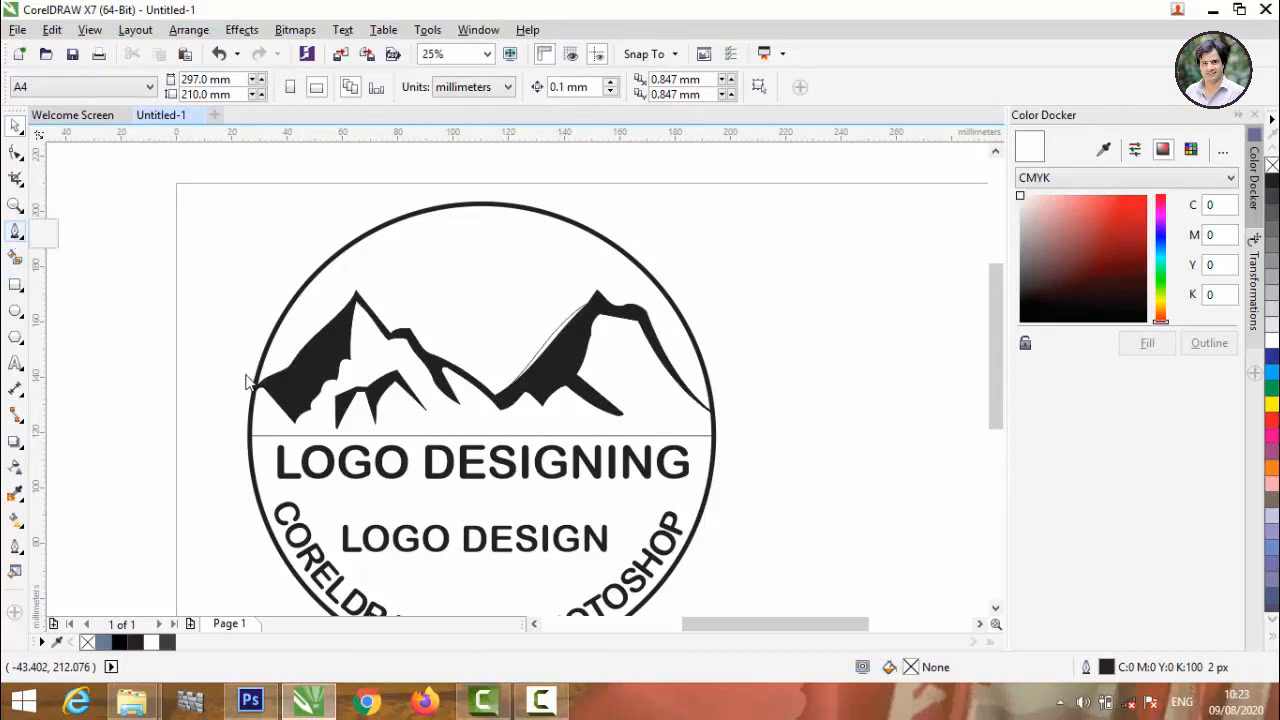
click(15, 232)
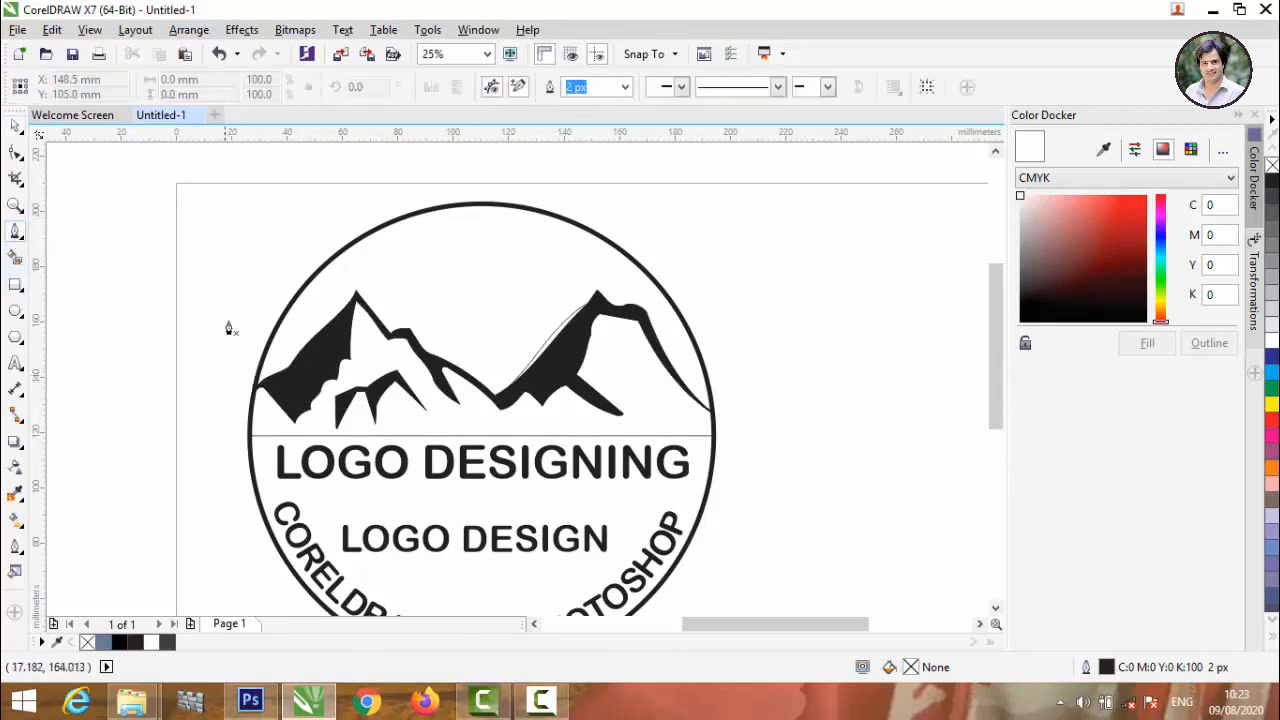
click(234, 373)
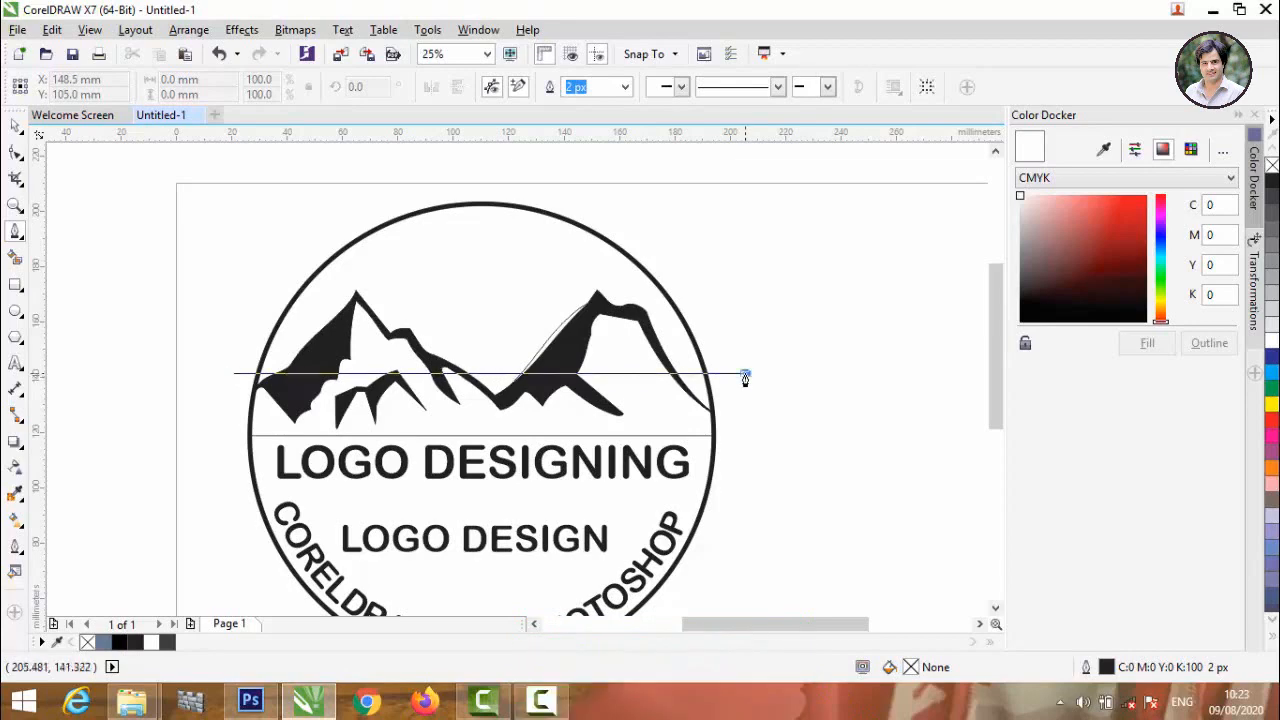
double_click(746, 376)
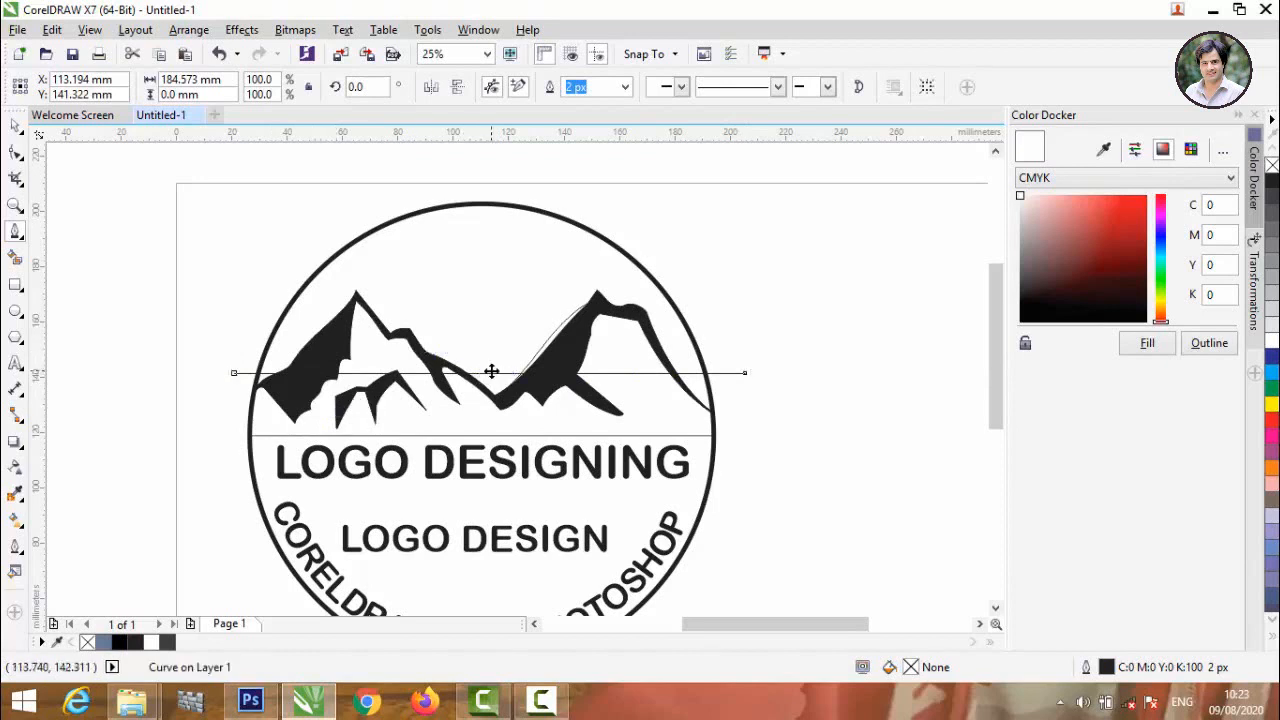
Copy the horizontal line upward twice to form a pair about 2 mm apart, crossing just below the mountain peaks.
drag(489, 373, 490, 320)
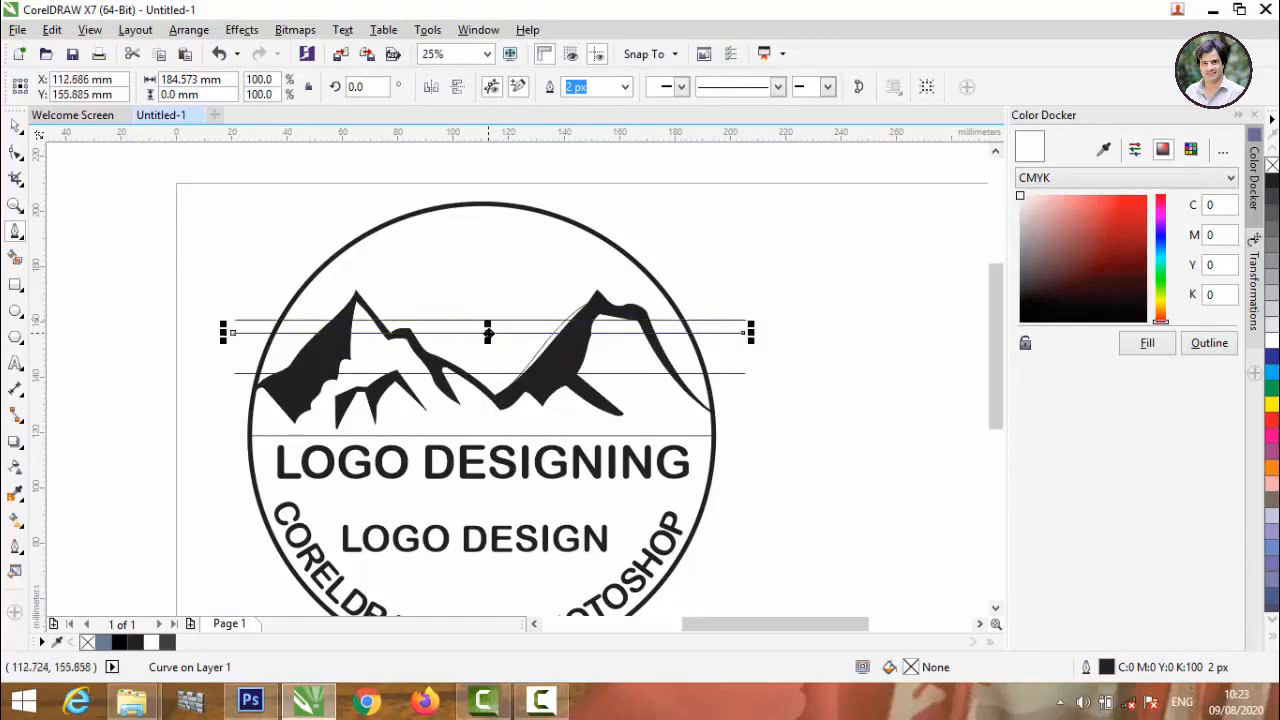
scroll(490, 322, up, 3)
drag(489, 317, 489, 269)
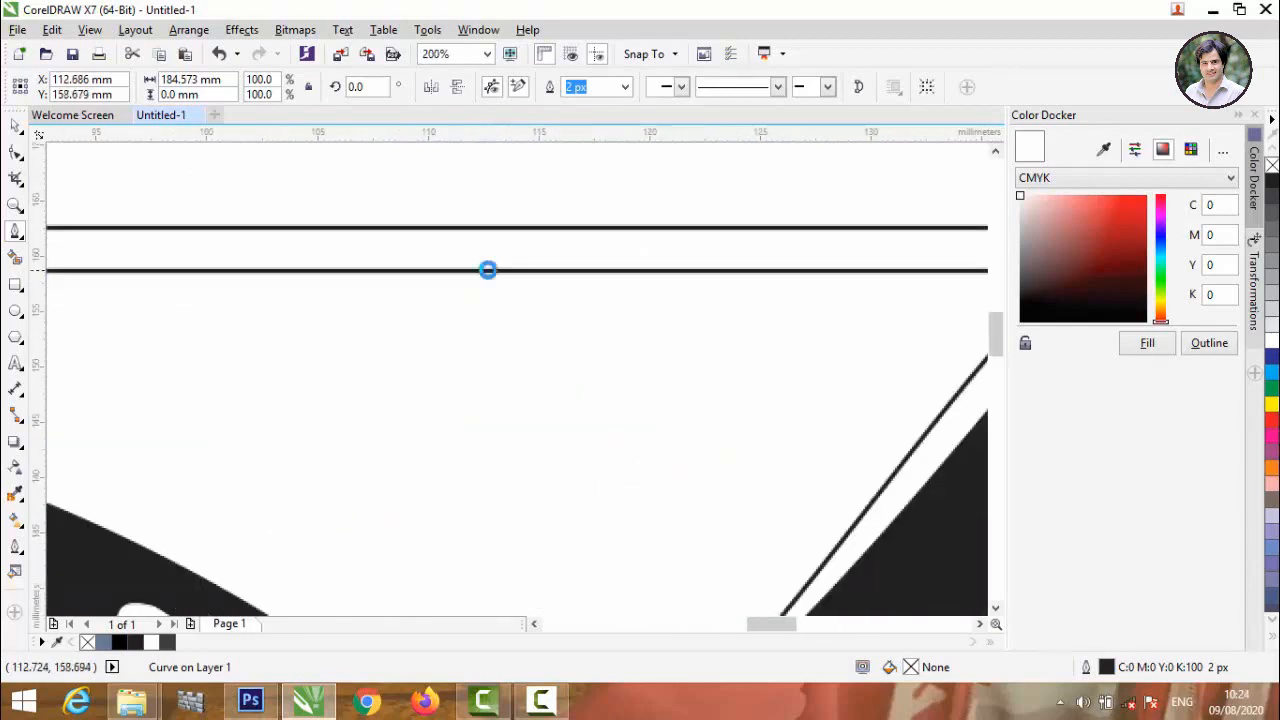
Copy a line of the pair up into the sky above the peaks, at a vertical position of about 179 mm.
scroll(487, 269, down, 2)
scroll(487, 269, down, 2)
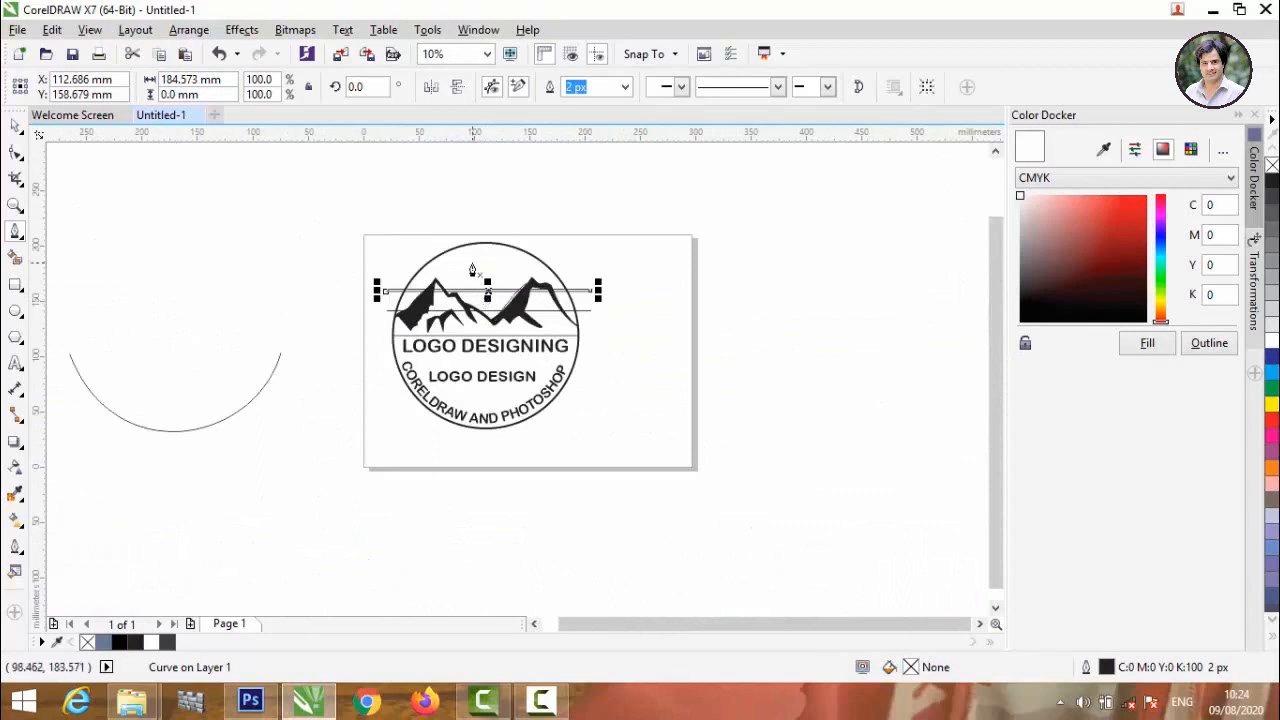
scroll(473, 270, up, 1)
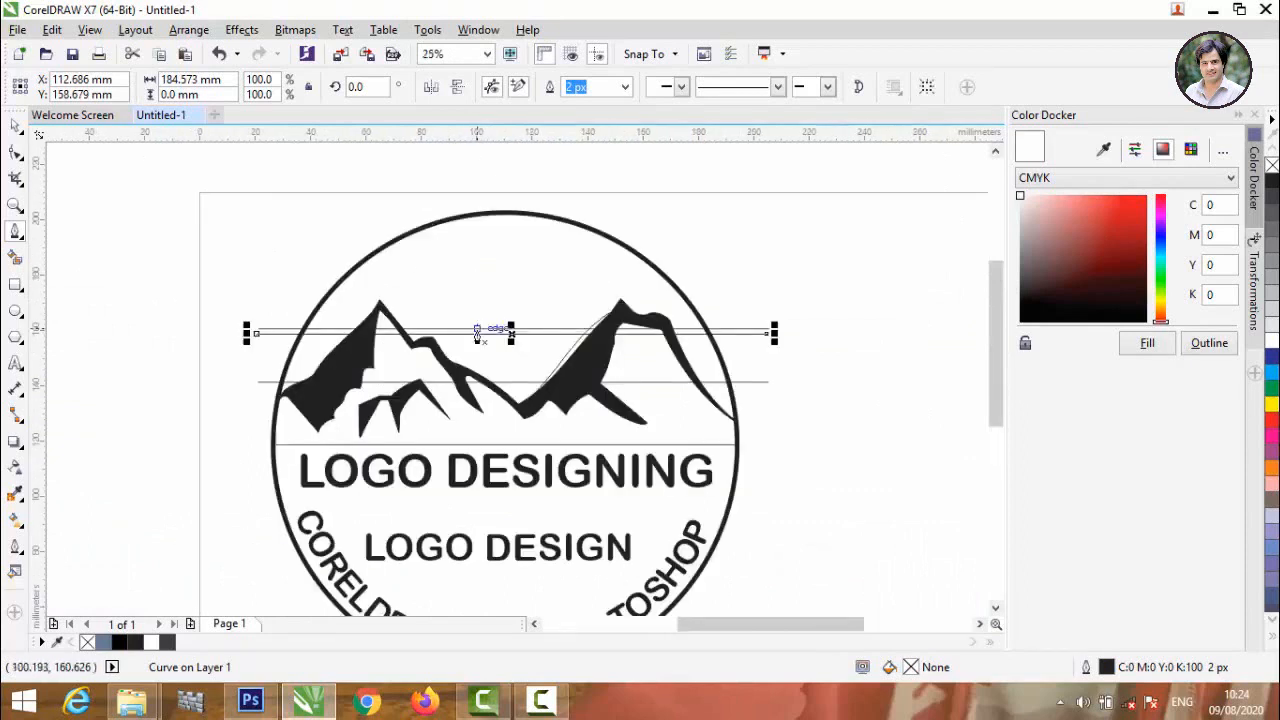
drag(512, 334, 513, 278)
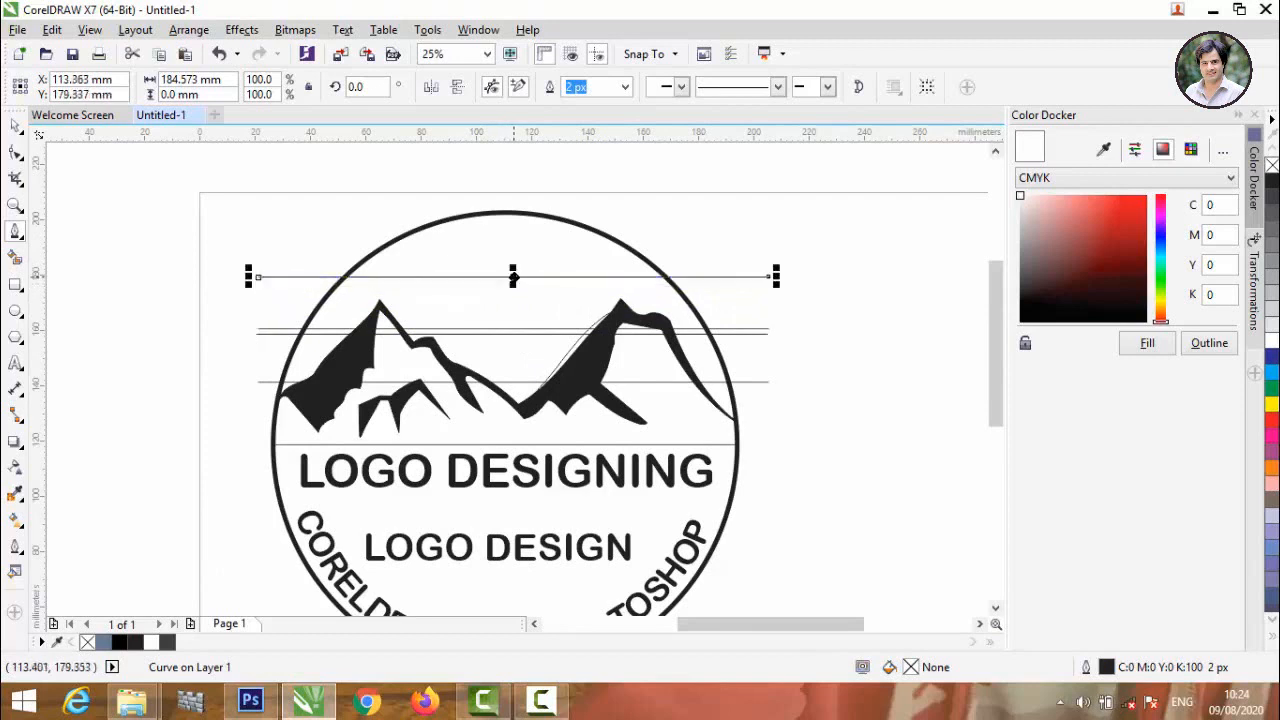
drag(513, 277, 512, 261)
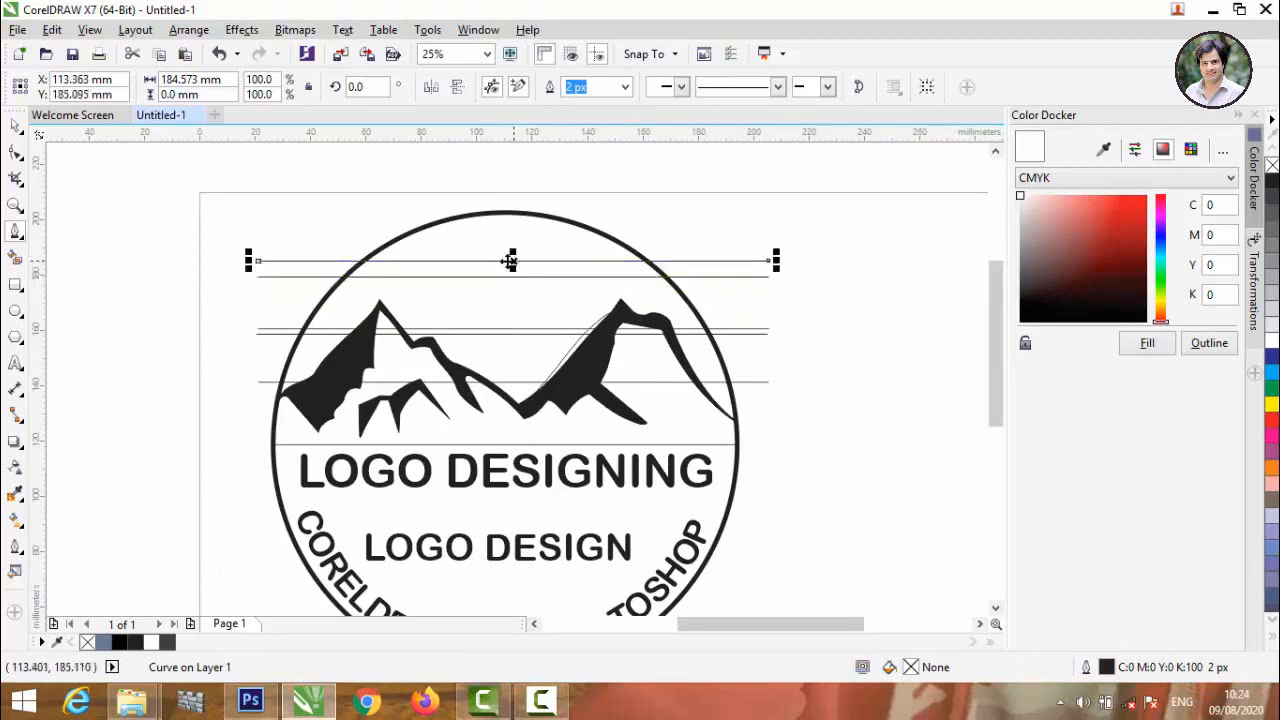
click(97, 178)
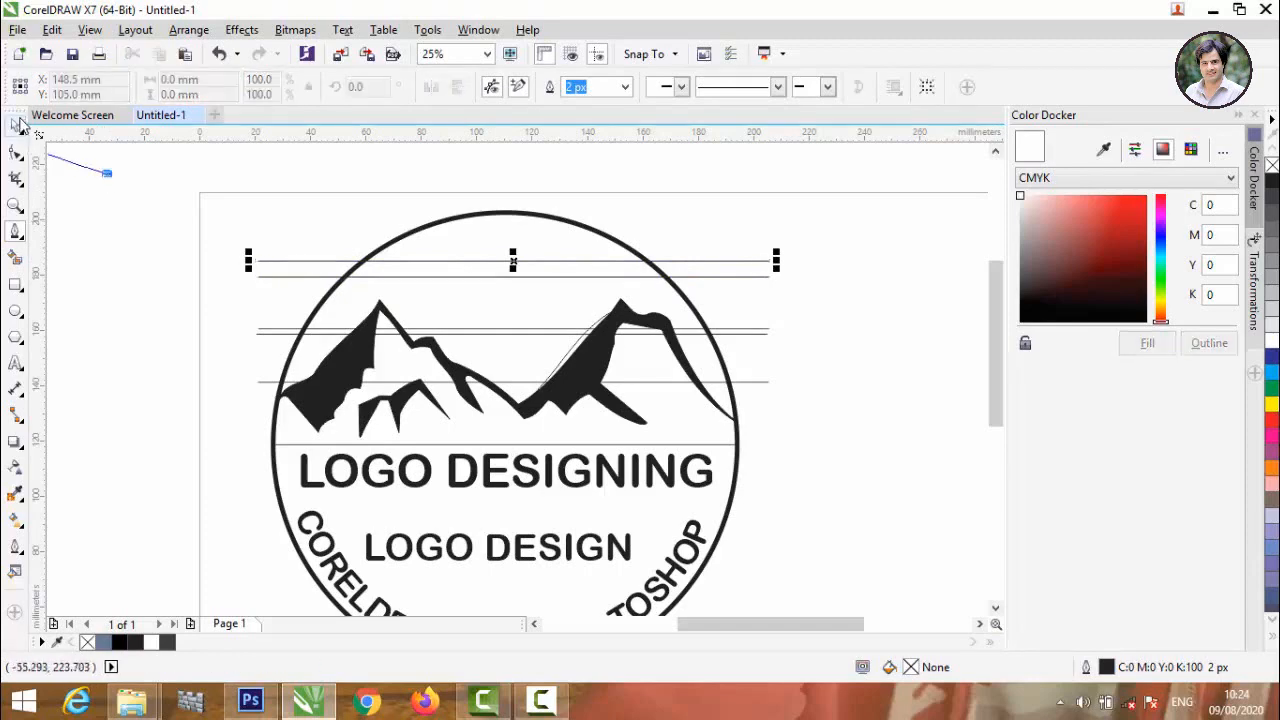
double_click(18, 124)
click(161, 215)
key(ctrl+z)
Copy the topmost horizontal line about 2 mm above itself to complete the upper pair.
scroll(444, 274, up, 1)
drag(585, 281, 584, 271)
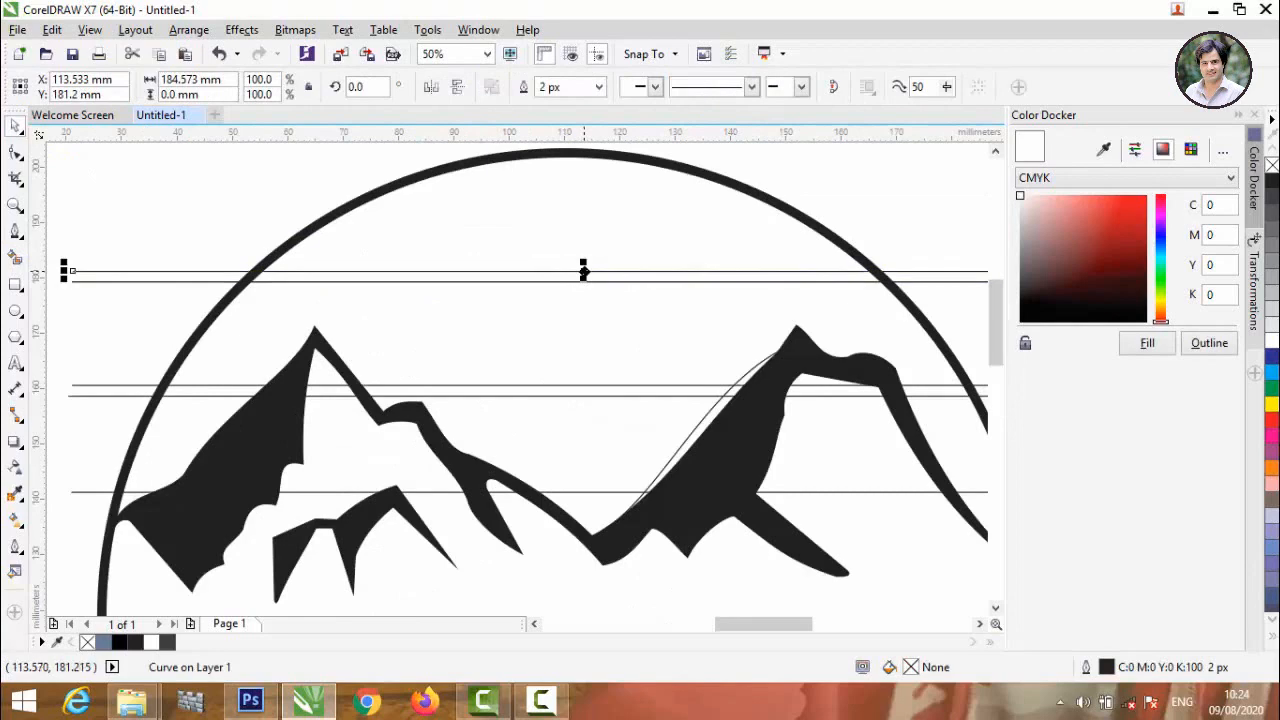
scroll(585, 271, down, 1)
click(119, 314)
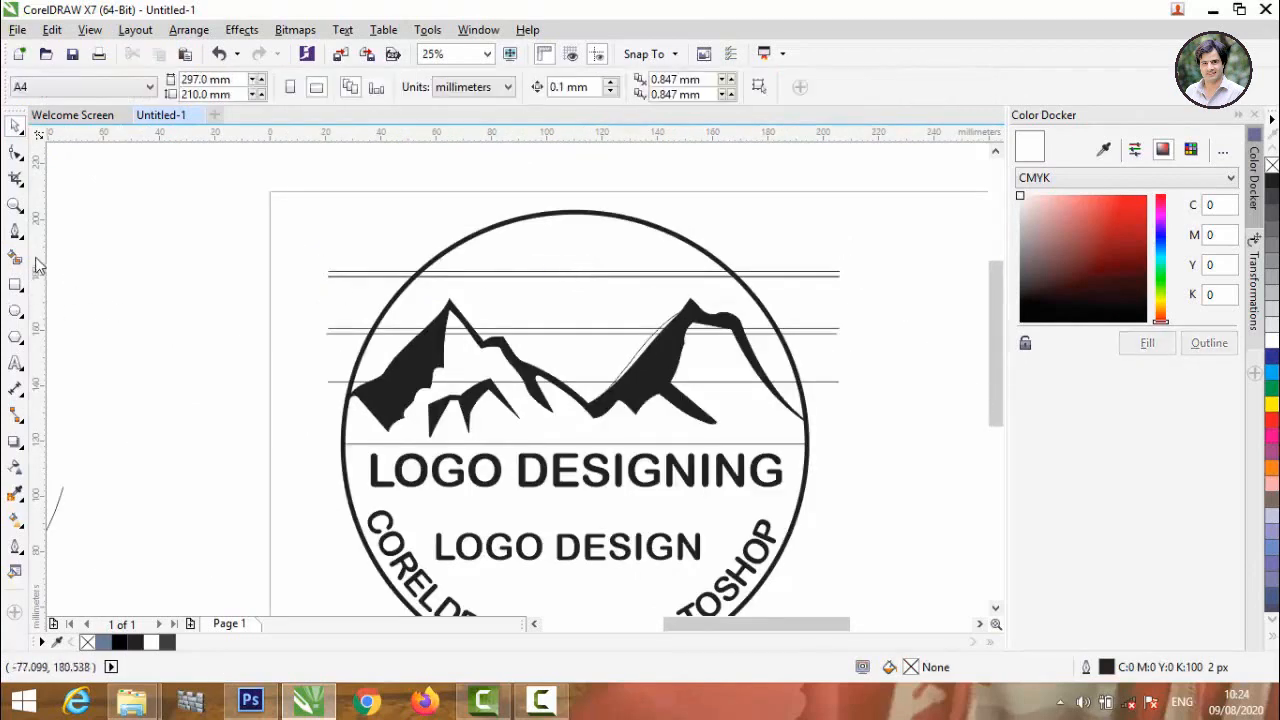
Smart-fill the sky areas between the line pairs and around the mountains in blue-grey without an outline, undoing the stray whole-circle fill.
click(16, 258)
click(597, 248)
click(620, 310)
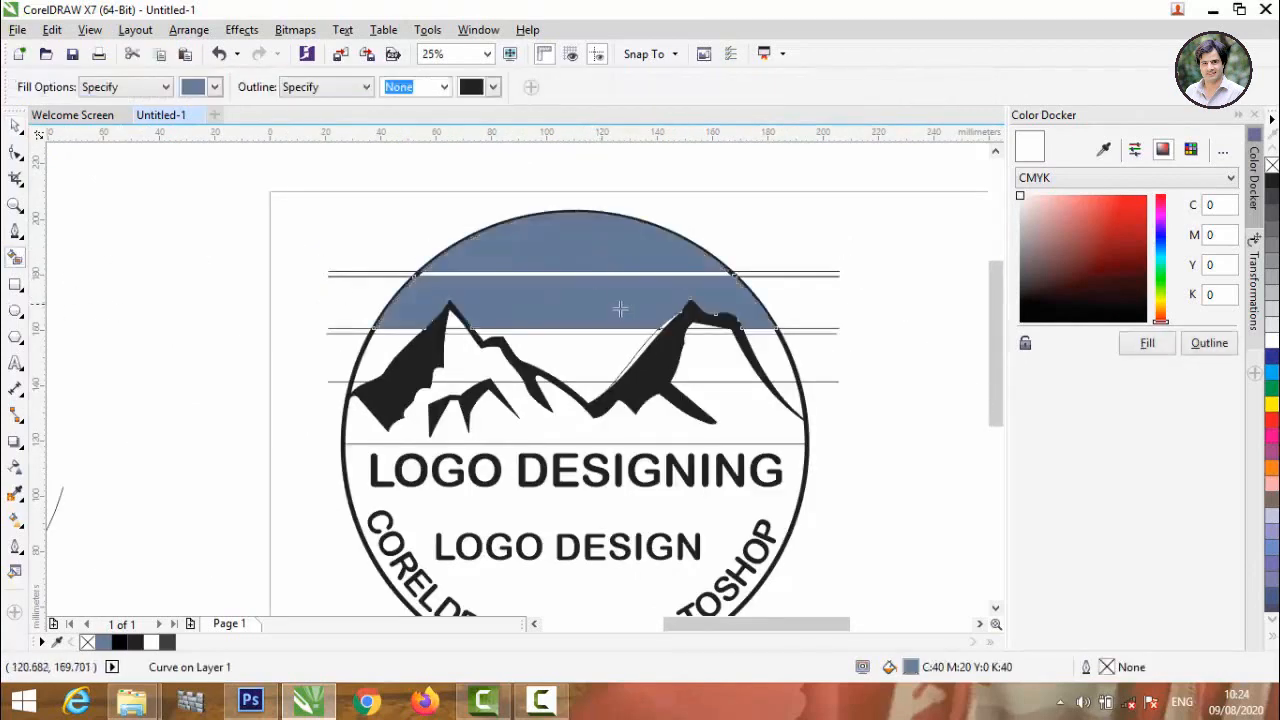
click(752, 358)
click(514, 356)
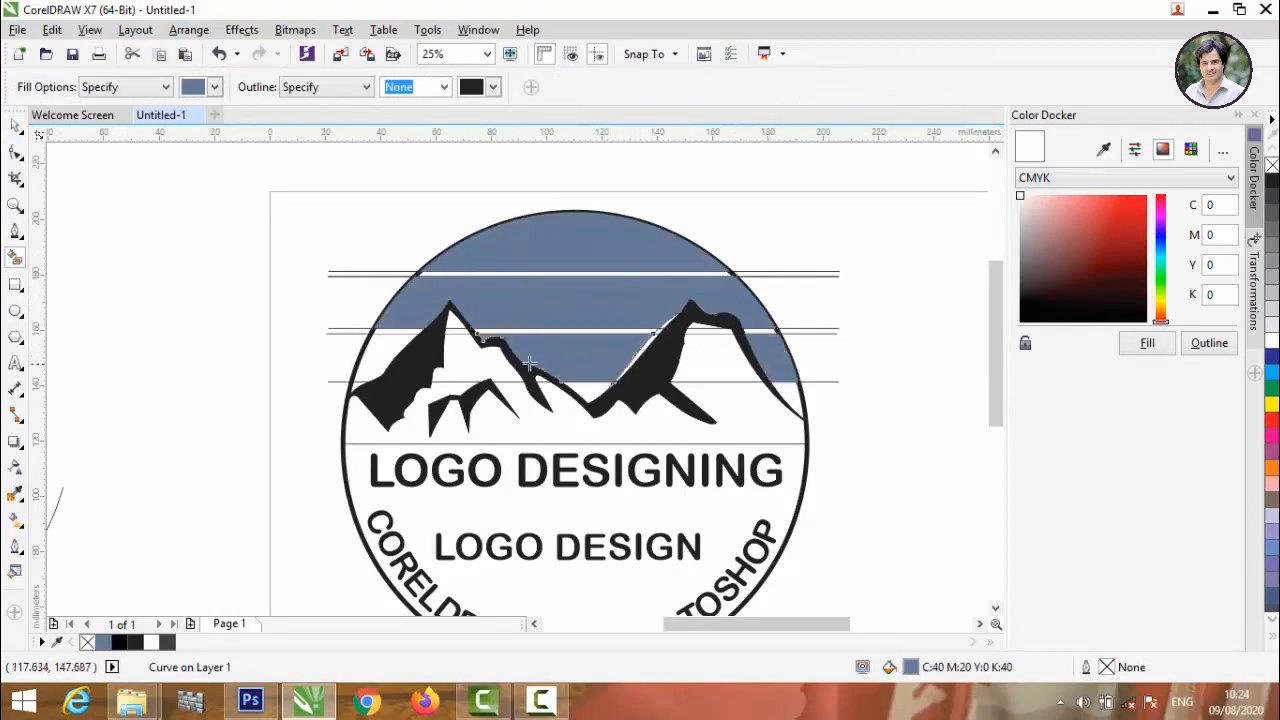
click(397, 360)
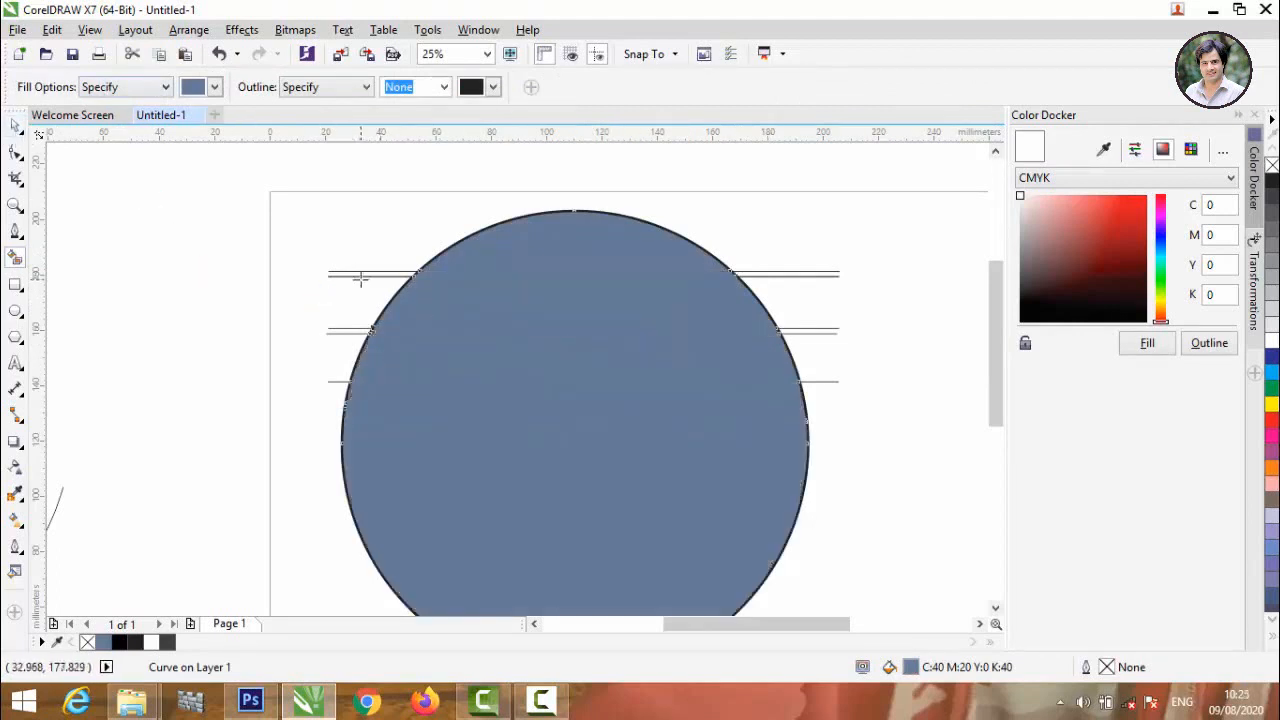
key(ctrl+z)
click(16, 128)
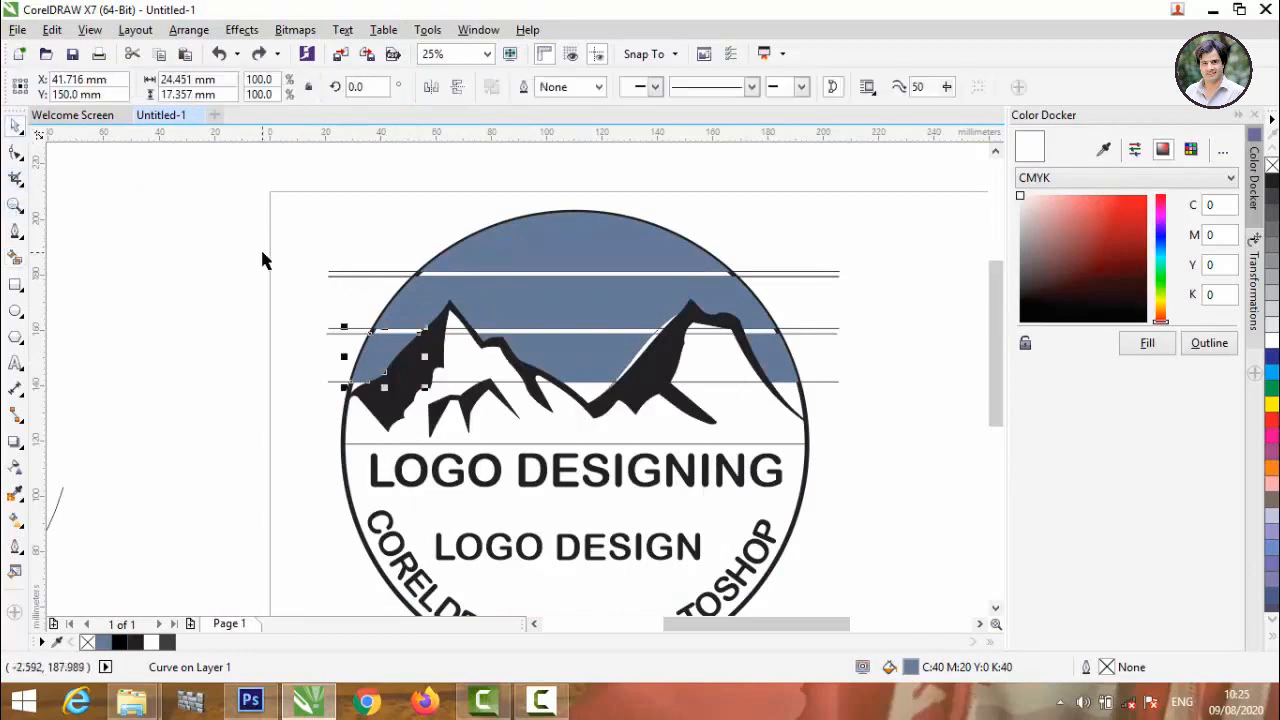
click(261, 250)
Bring the shades-blue-colour-dark-light image from the Colour Shades folder into the drawing, beside the circle.
click(1213, 10)
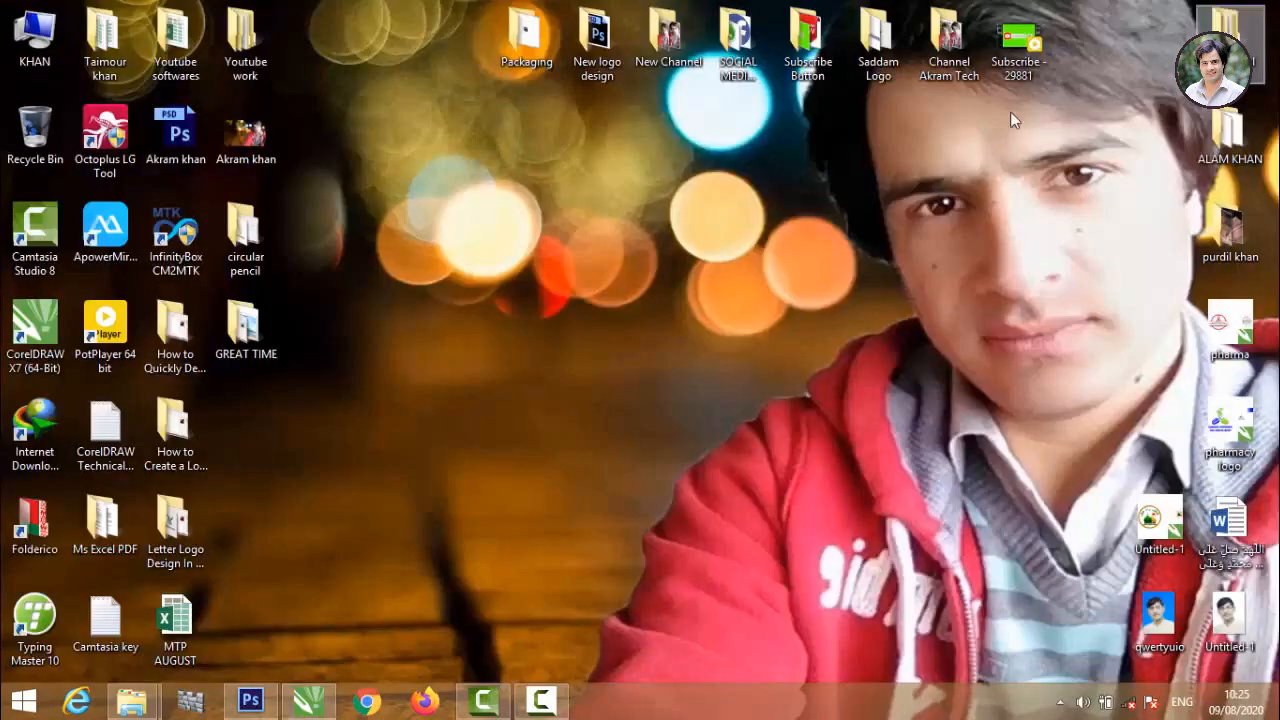
mouse_move(131, 700)
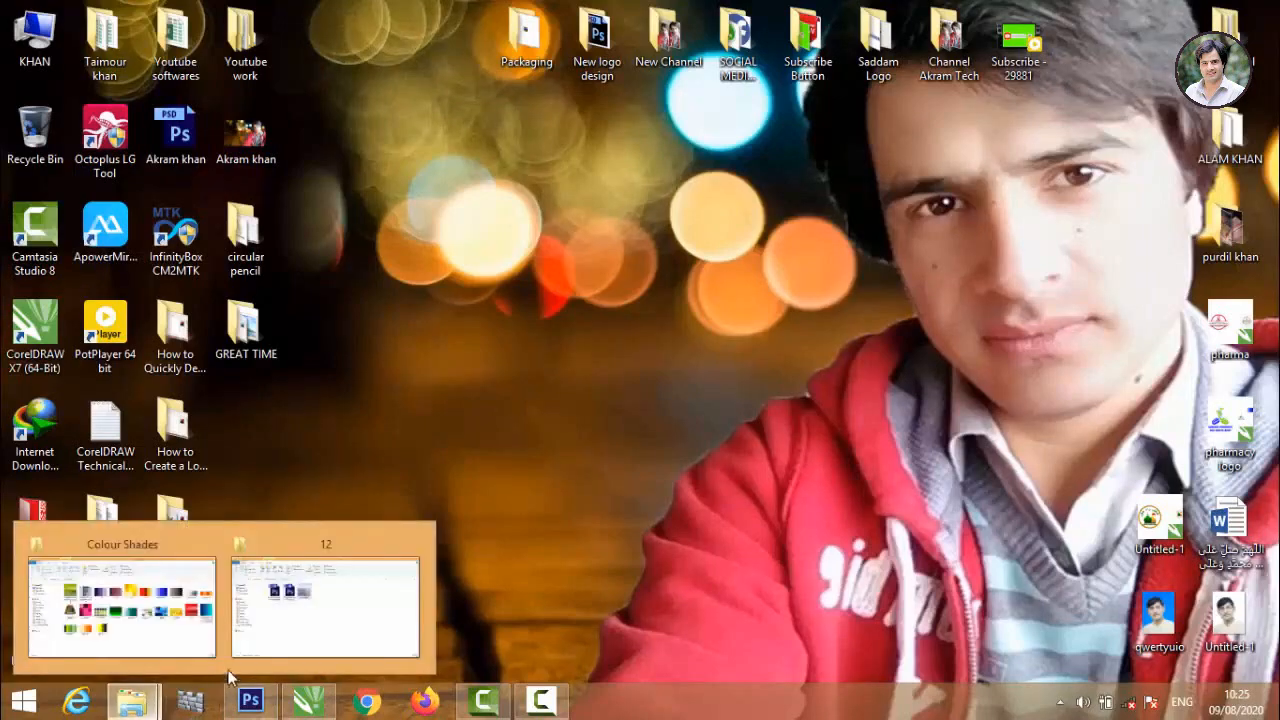
click(334, 609)
key(alt+Tab)
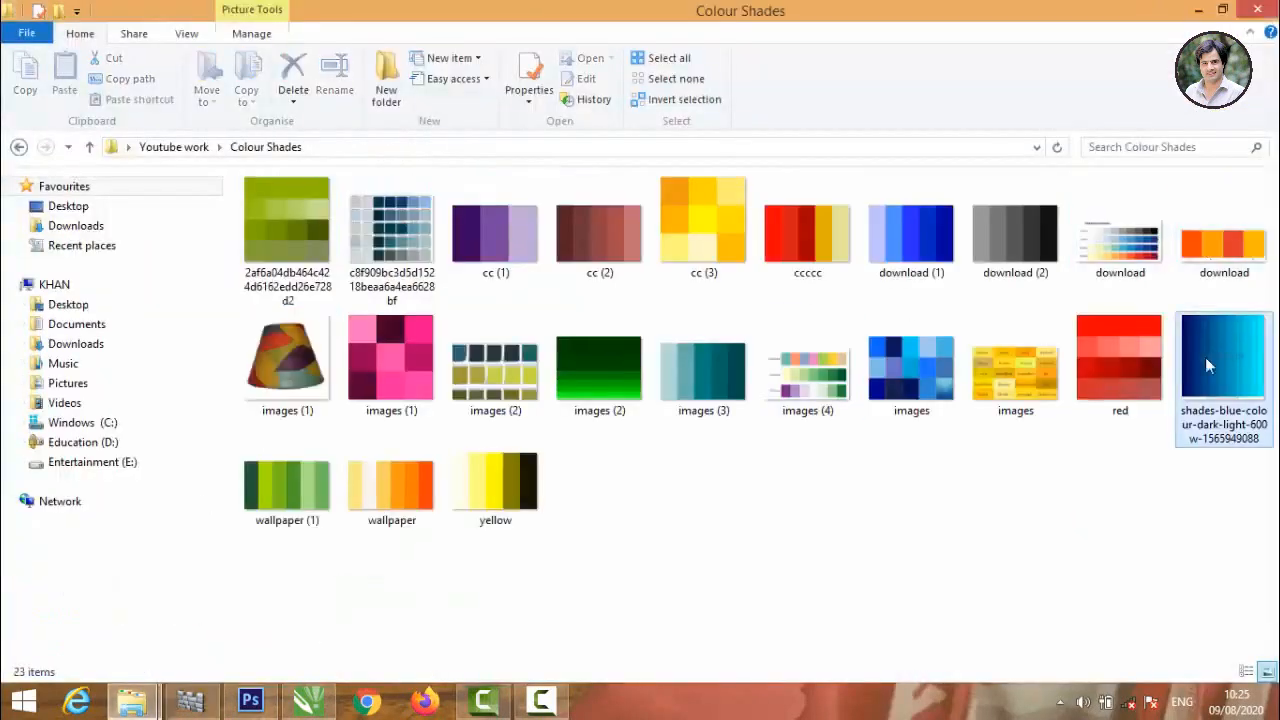
drag(1205, 357, 252, 305)
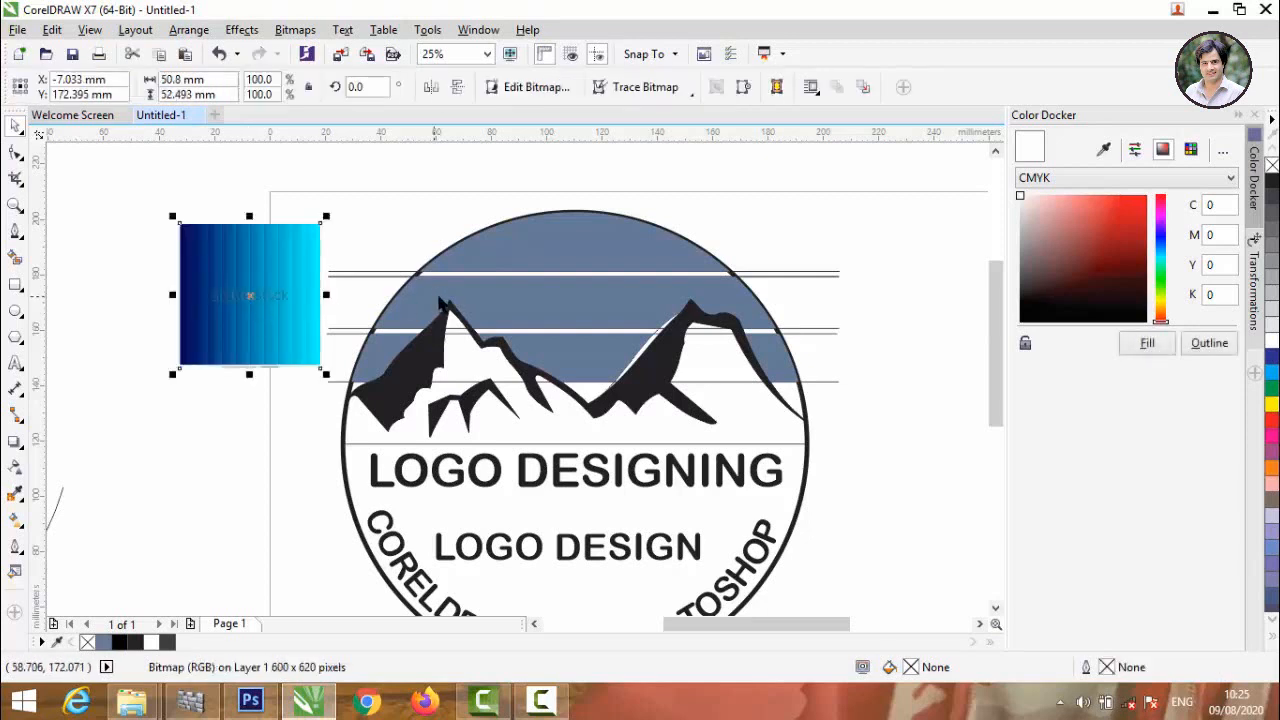
Fill the uppermost sky band with the medium blue #016D9E sampled from the colour shades image.
click(530, 240)
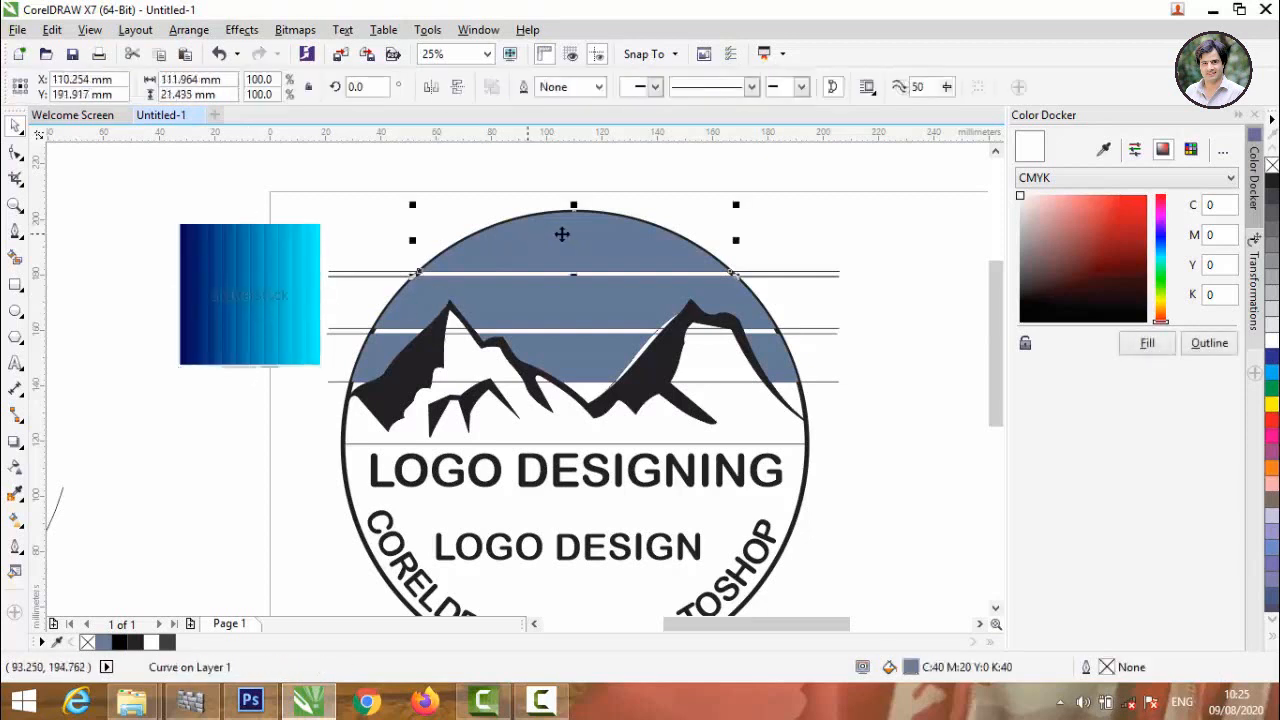
click(1103, 151)
click(234, 271)
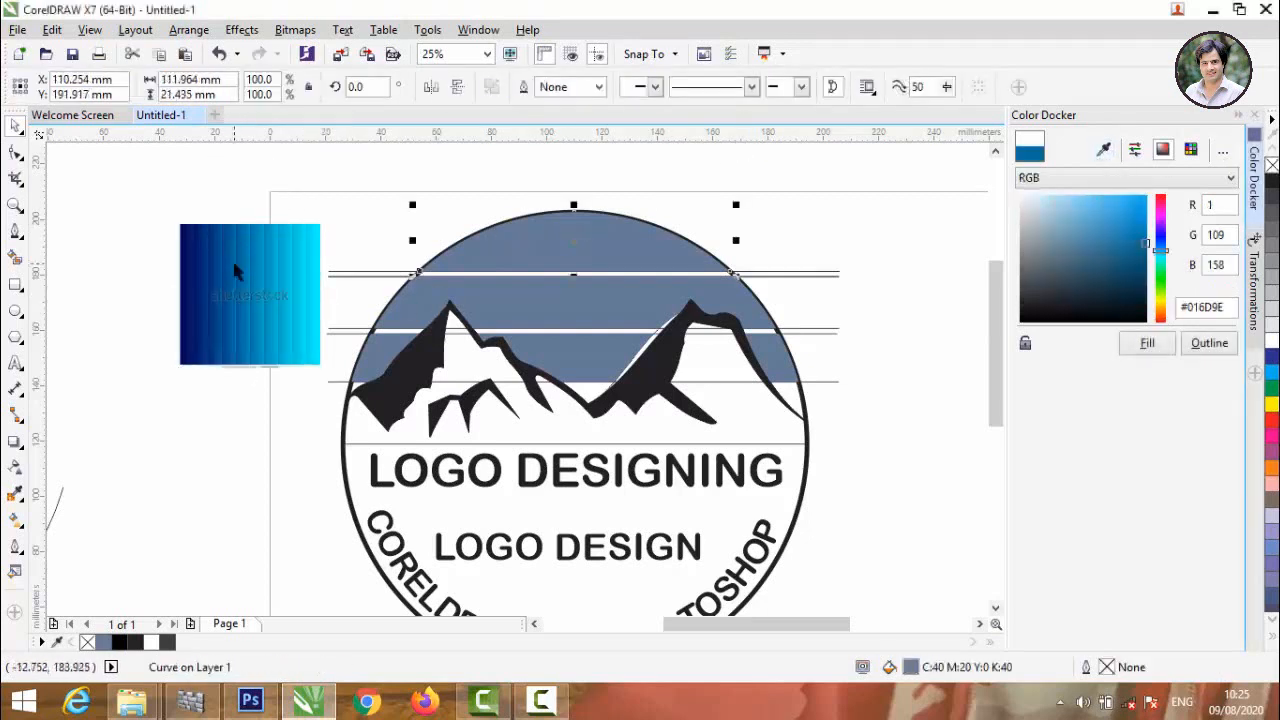
click(1148, 344)
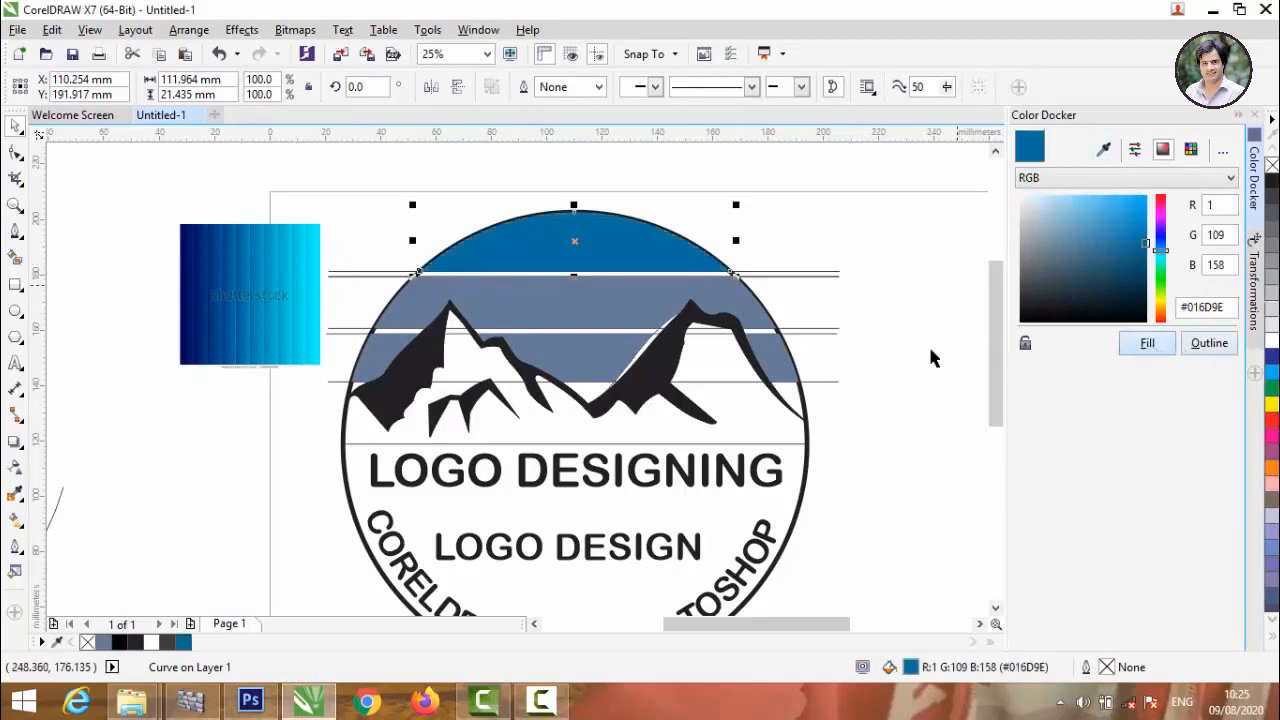
Fill the middle sky band with the lighter blue #00BFD4 sampled from the colour shades image.
click(563, 288)
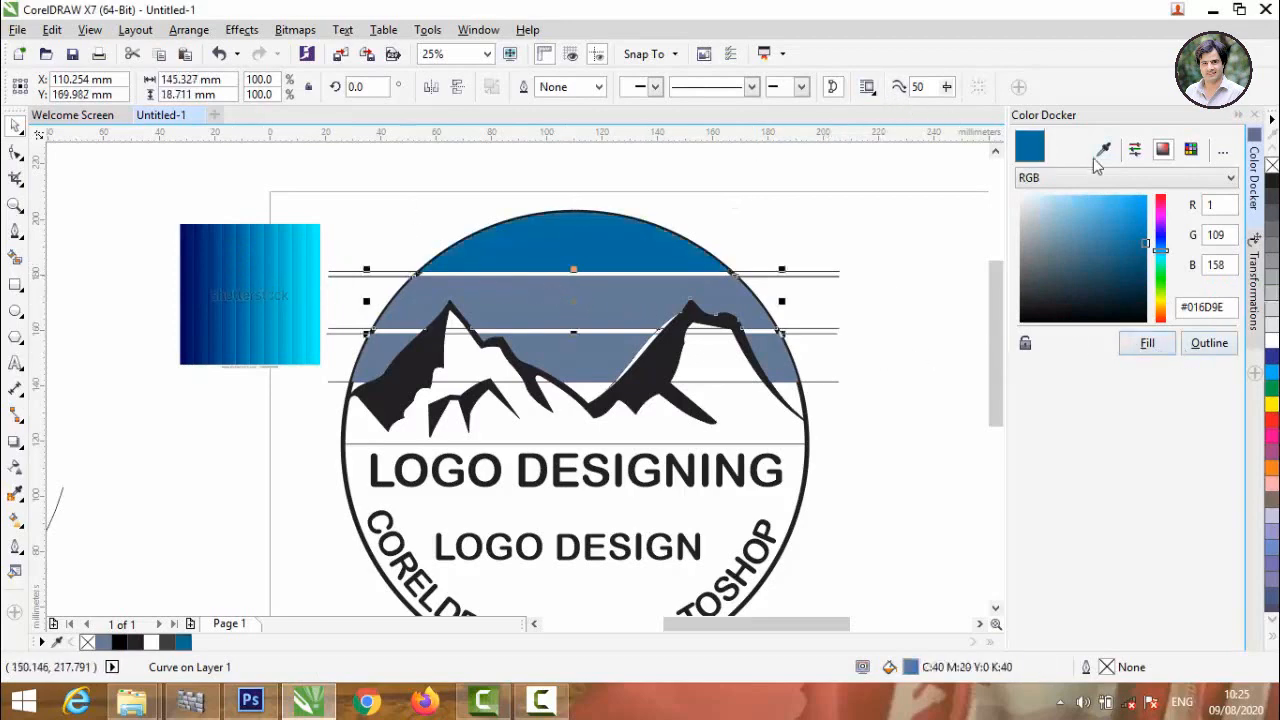
click(289, 266)
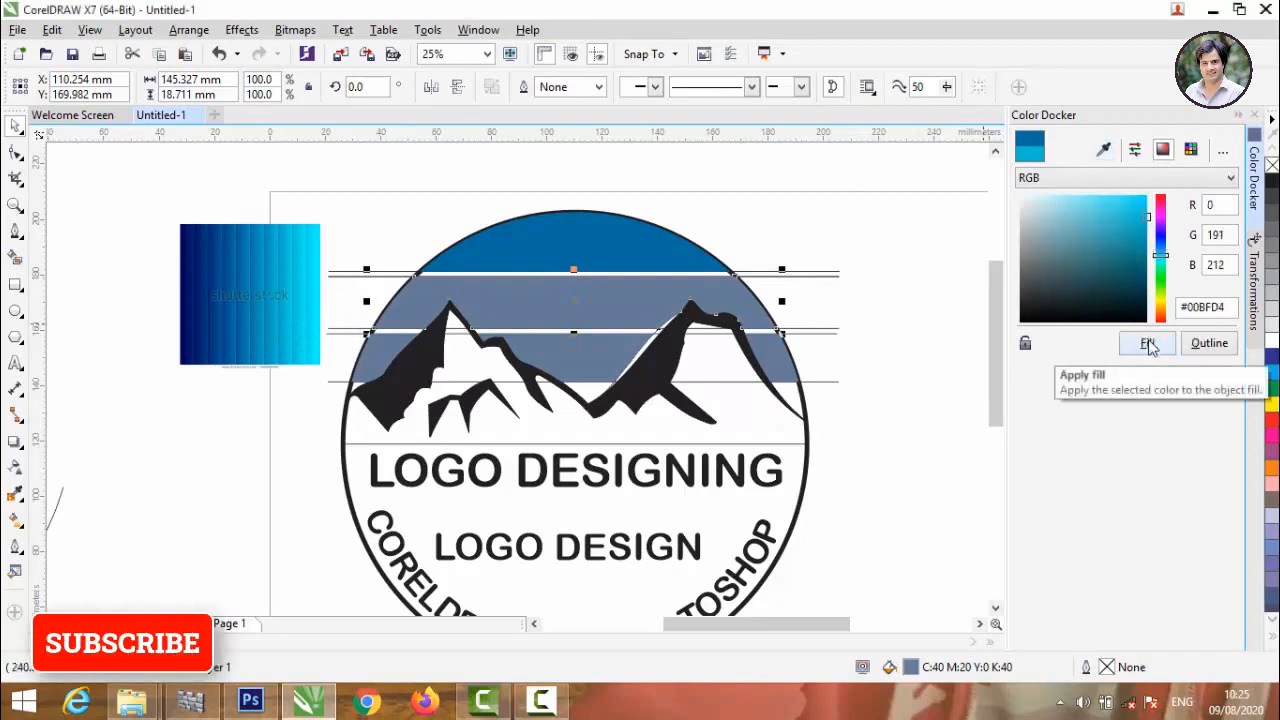
click(1147, 344)
Fill the three lower sky pieces between the mountains with the cyan #01FFFF sampled from the colour shades image.
click(760, 364)
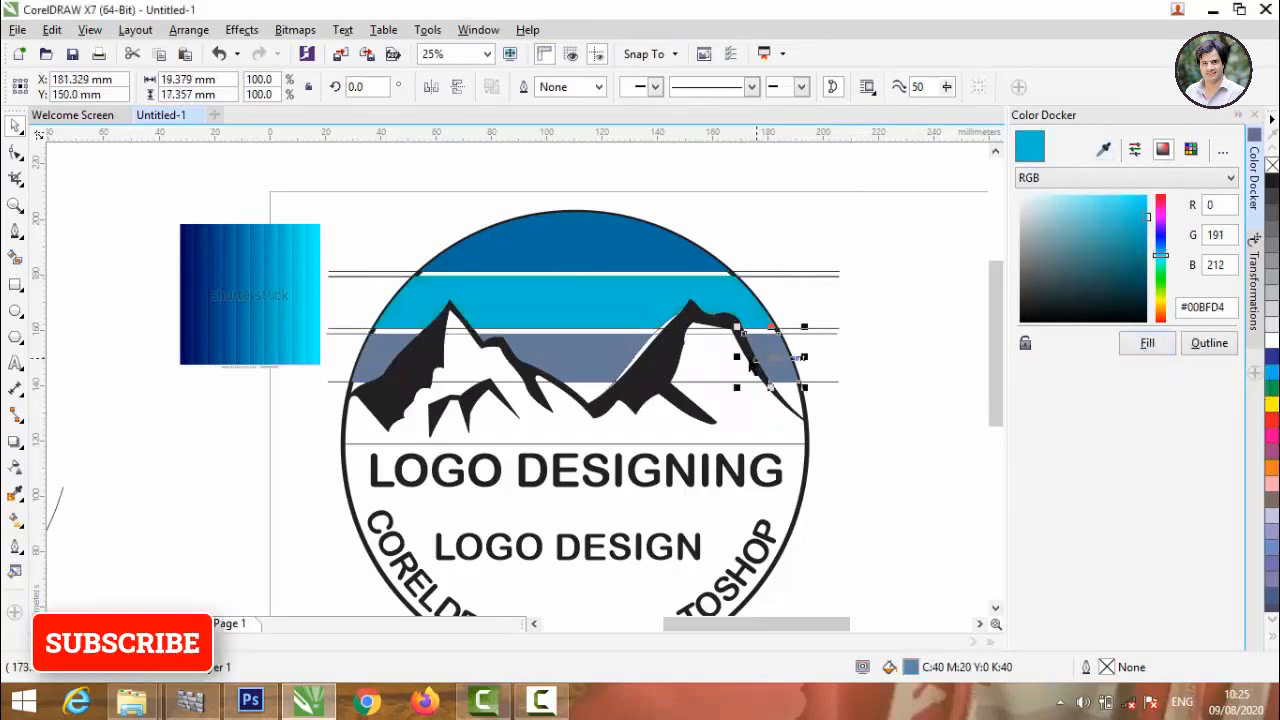
shift+click(602, 350)
shift+click(386, 358)
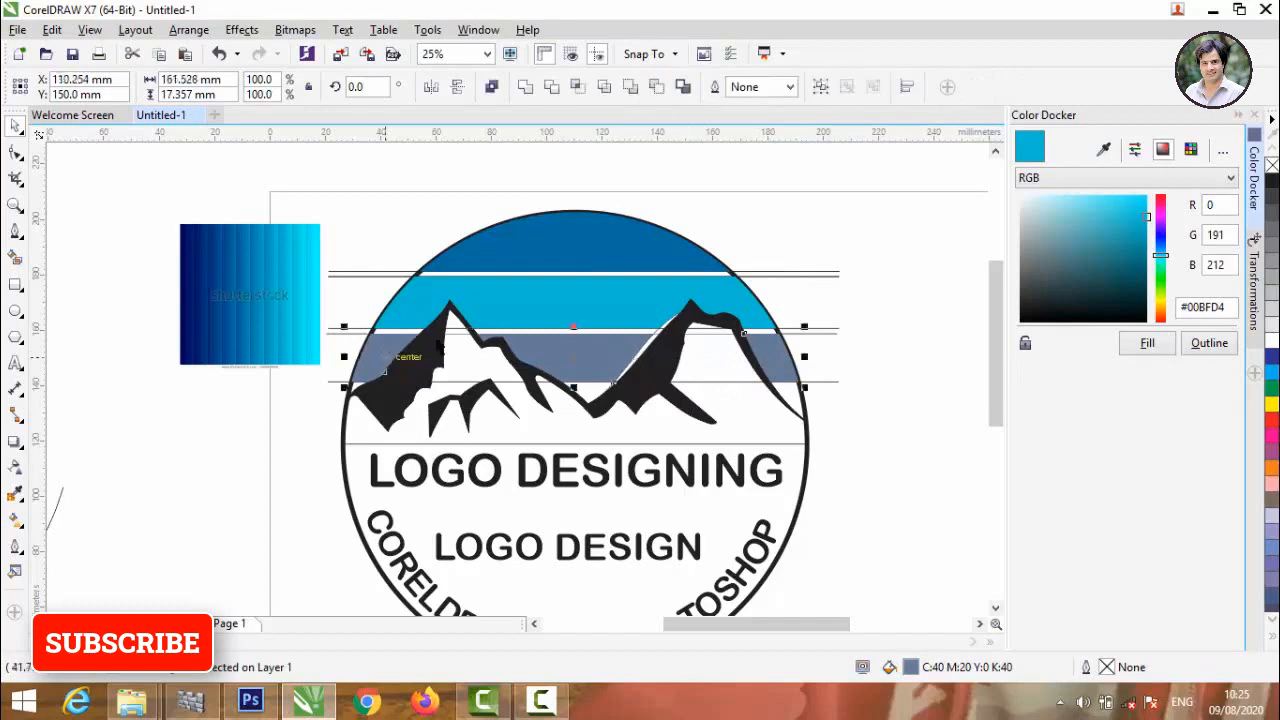
click(1104, 150)
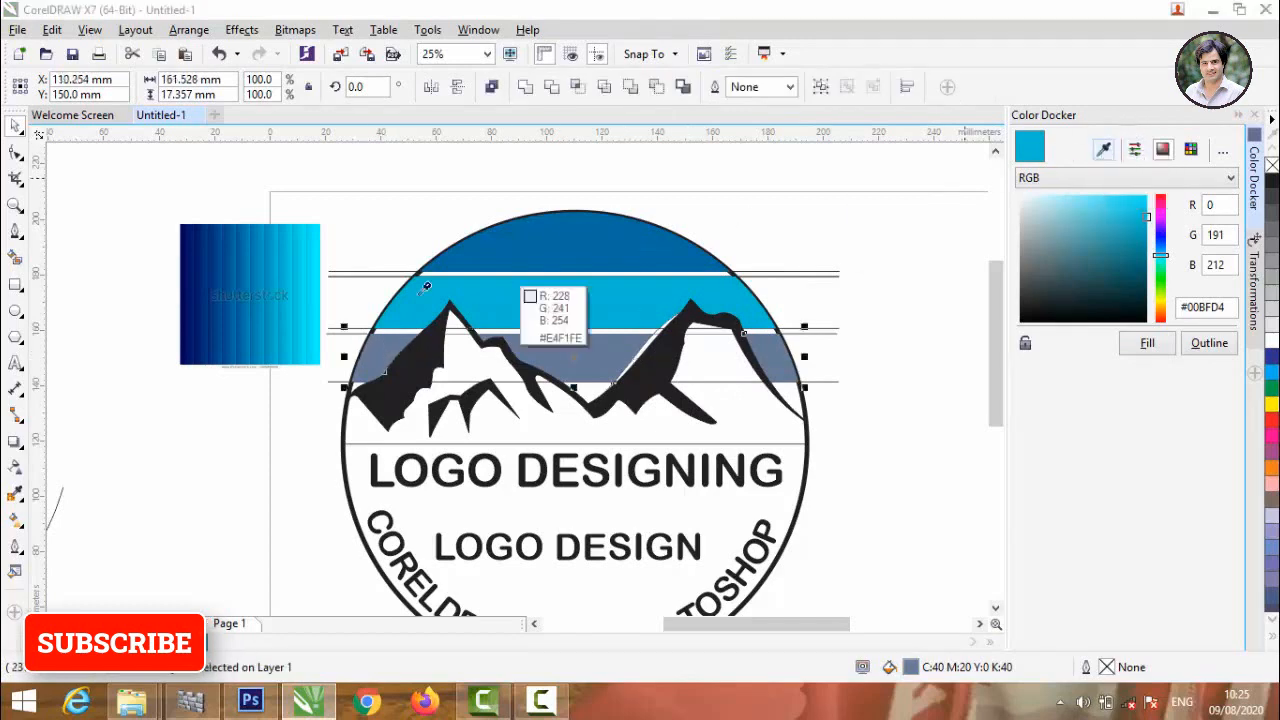
click(319, 277)
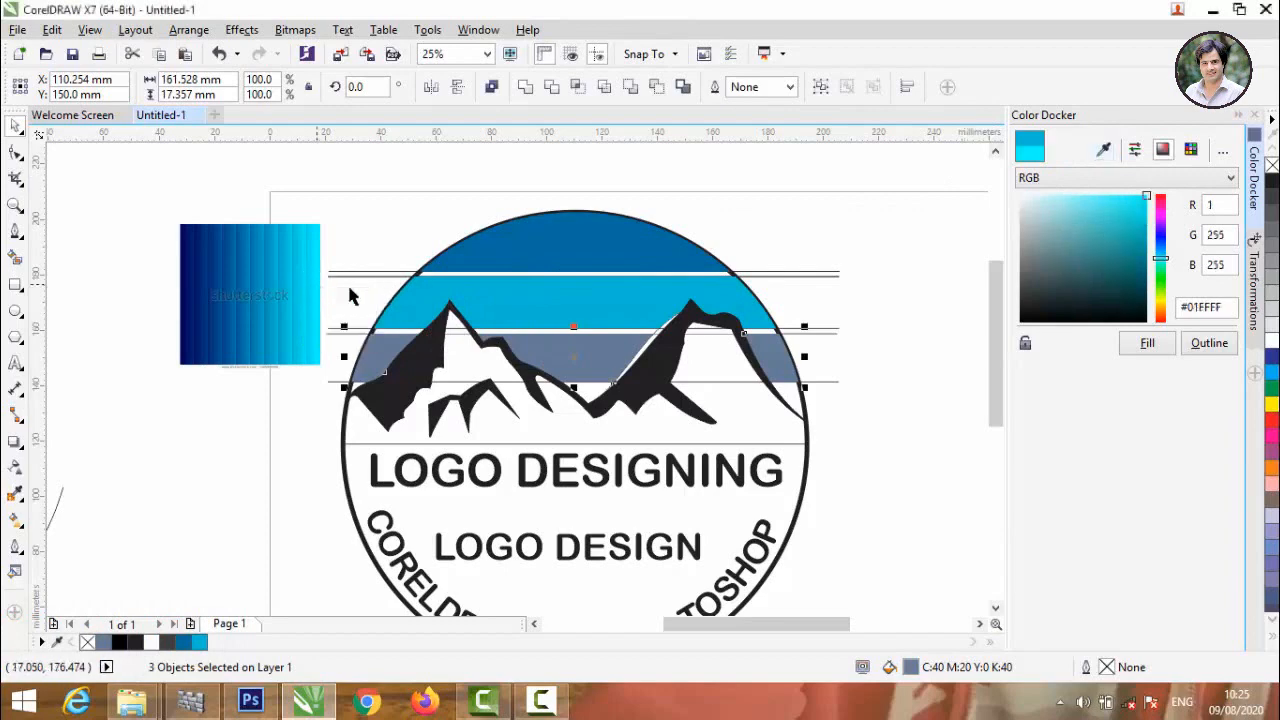
click(1145, 343)
click(418, 248)
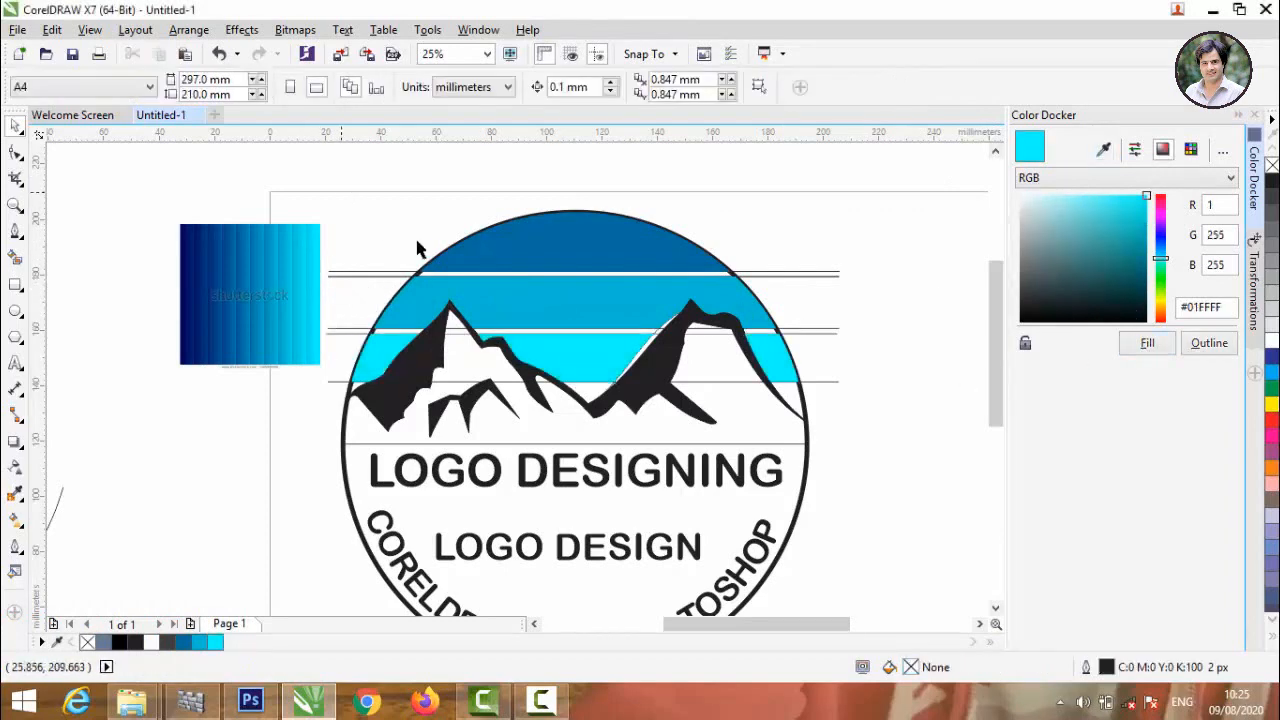
Smart-fill the circle's lower half around the lettering and colour it with the blue #006397 sampled from the colour shades image.
scroll(482, 255, down, 2)
scroll(479, 324, up, 2)
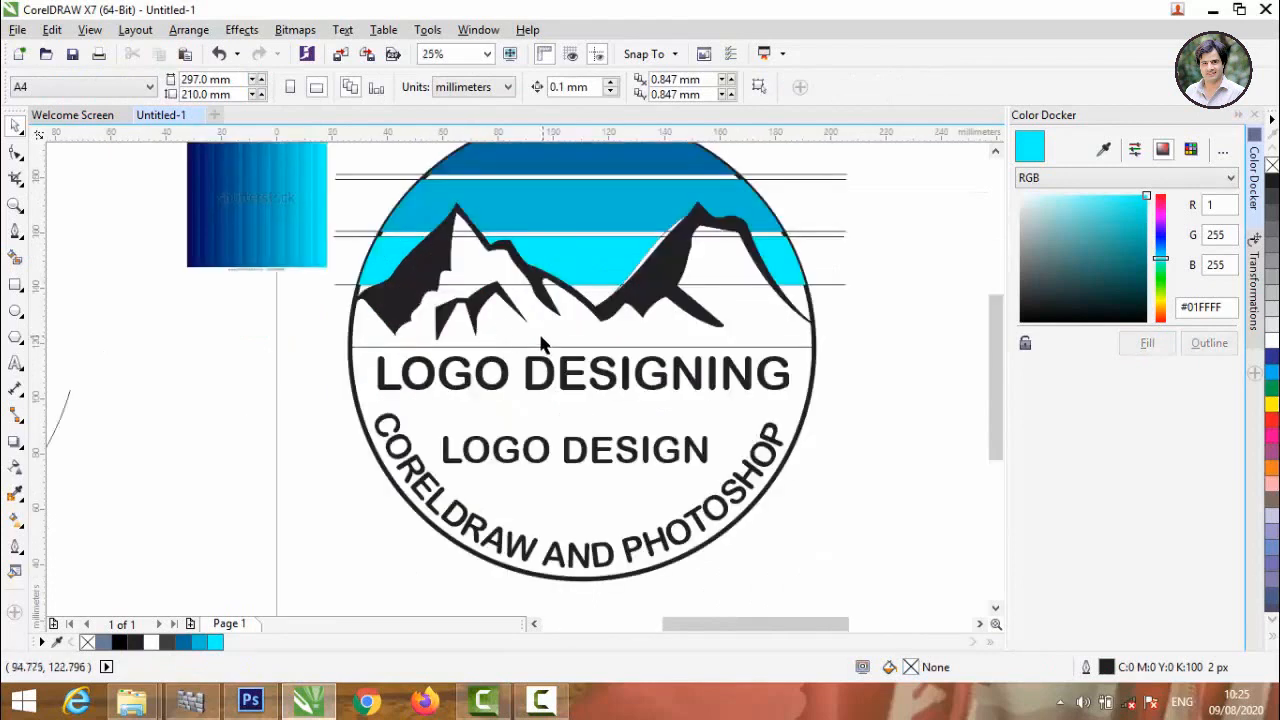
click(16, 259)
click(399, 400)
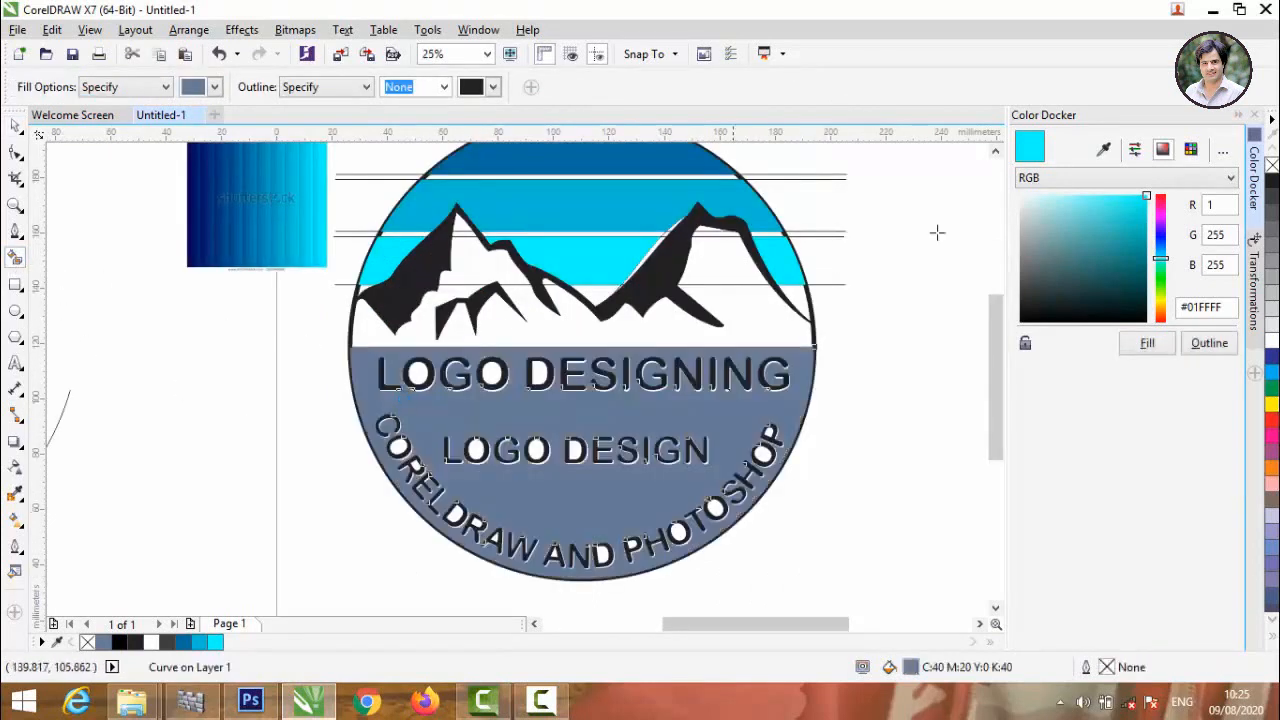
click(1105, 150)
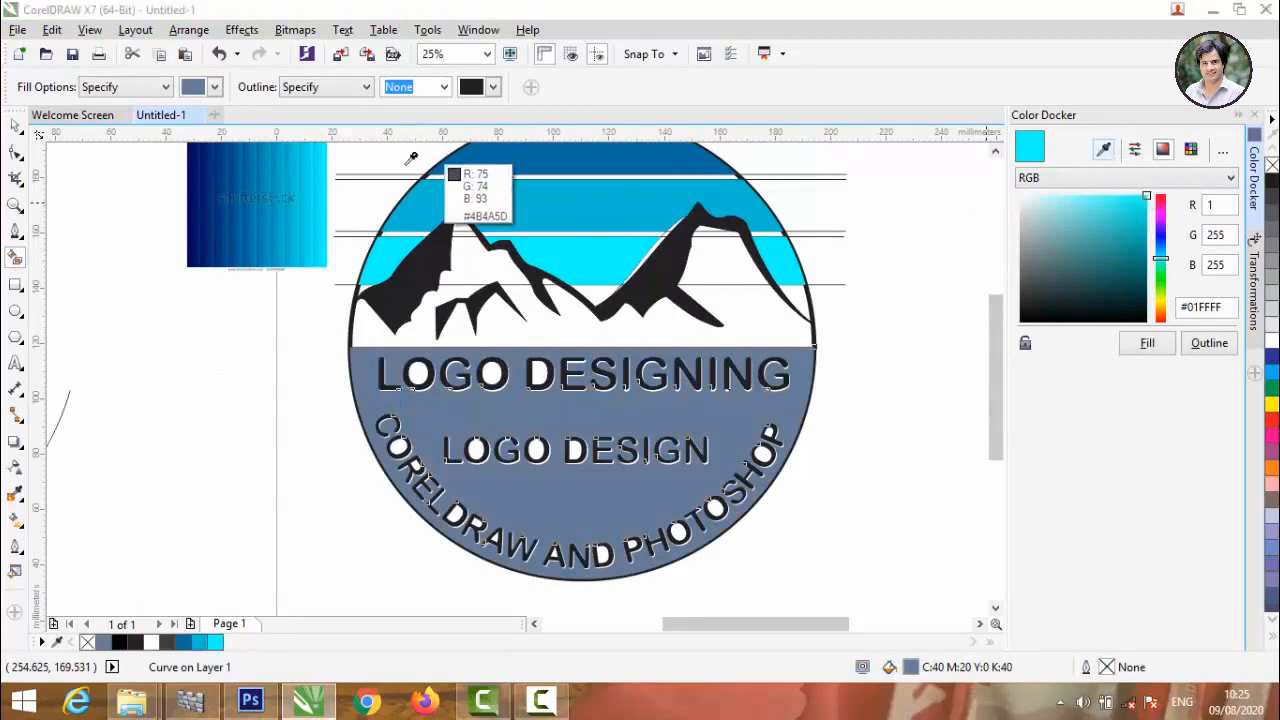
click(244, 175)
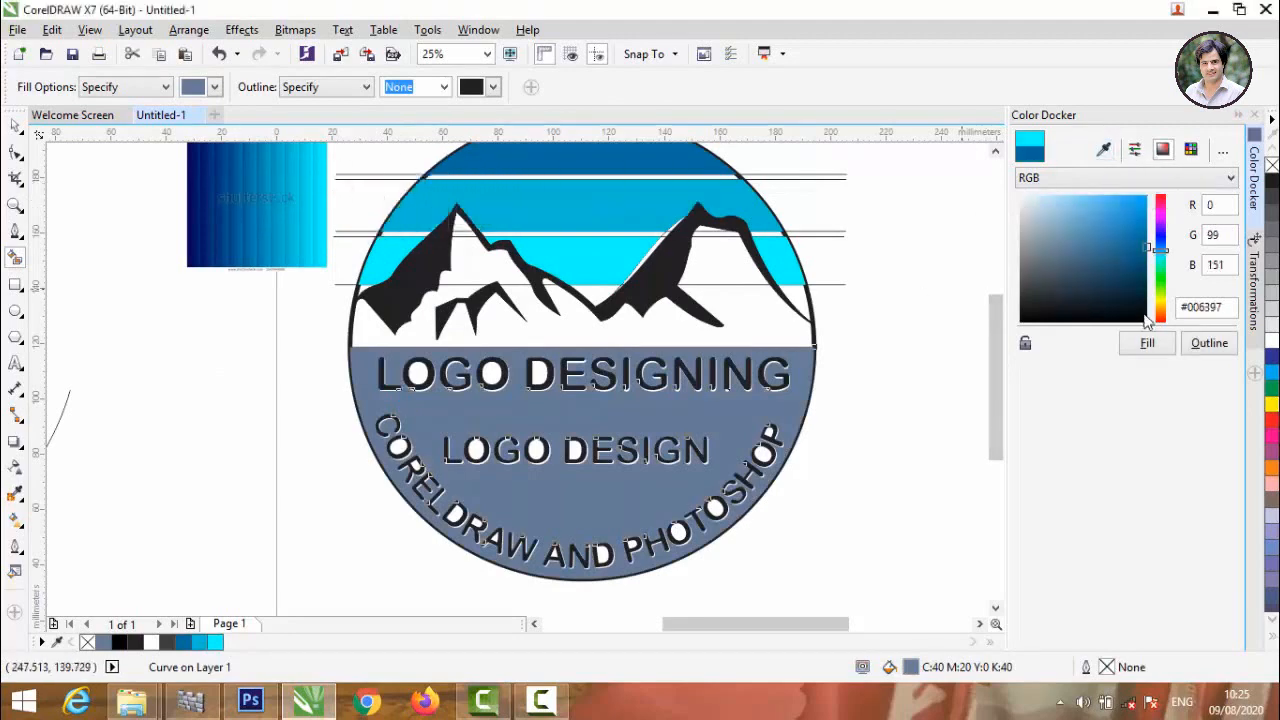
click(1147, 344)
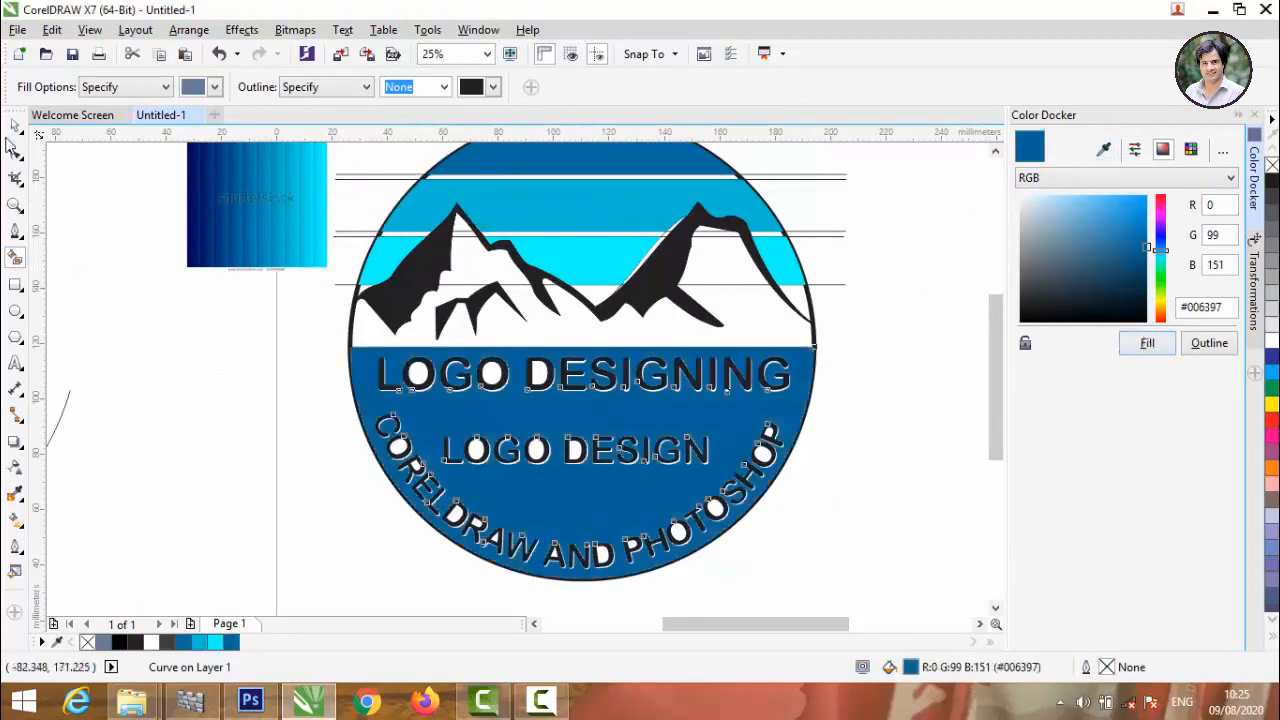
click(17, 131)
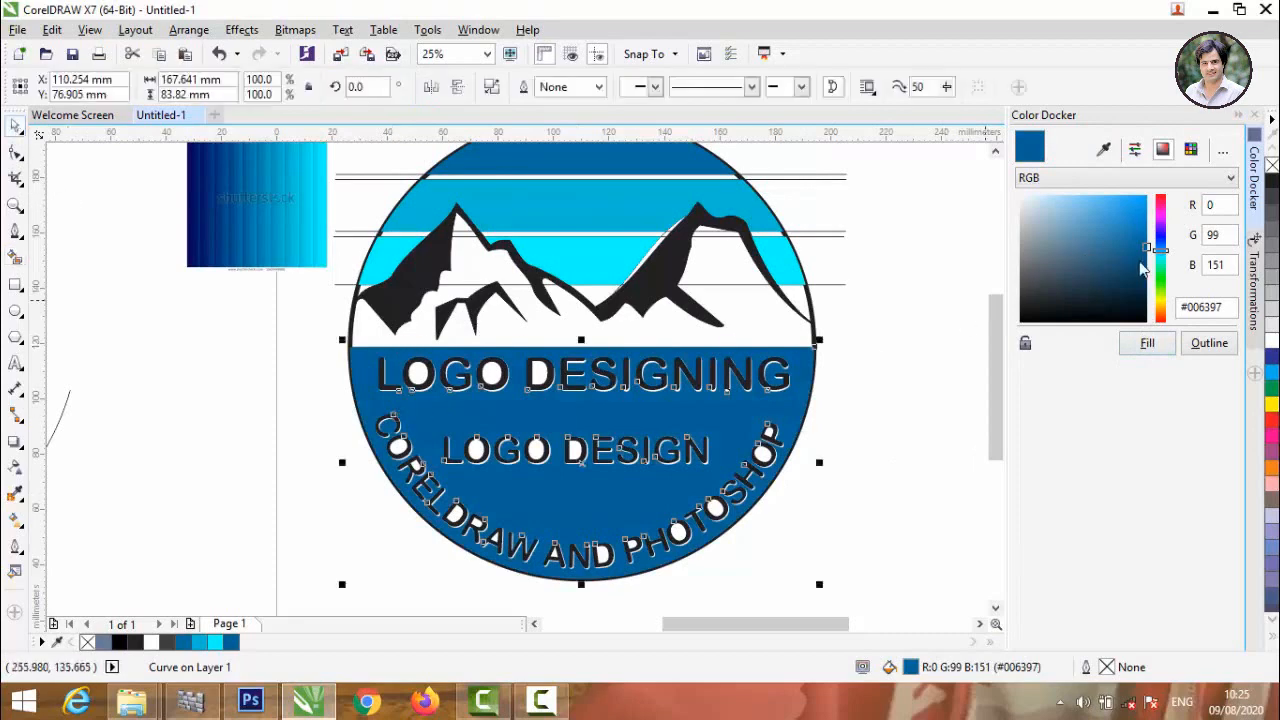
Brighten the lower half's fill to #0085CC and delete the colour shades image.
drag(1146, 242, 1147, 220)
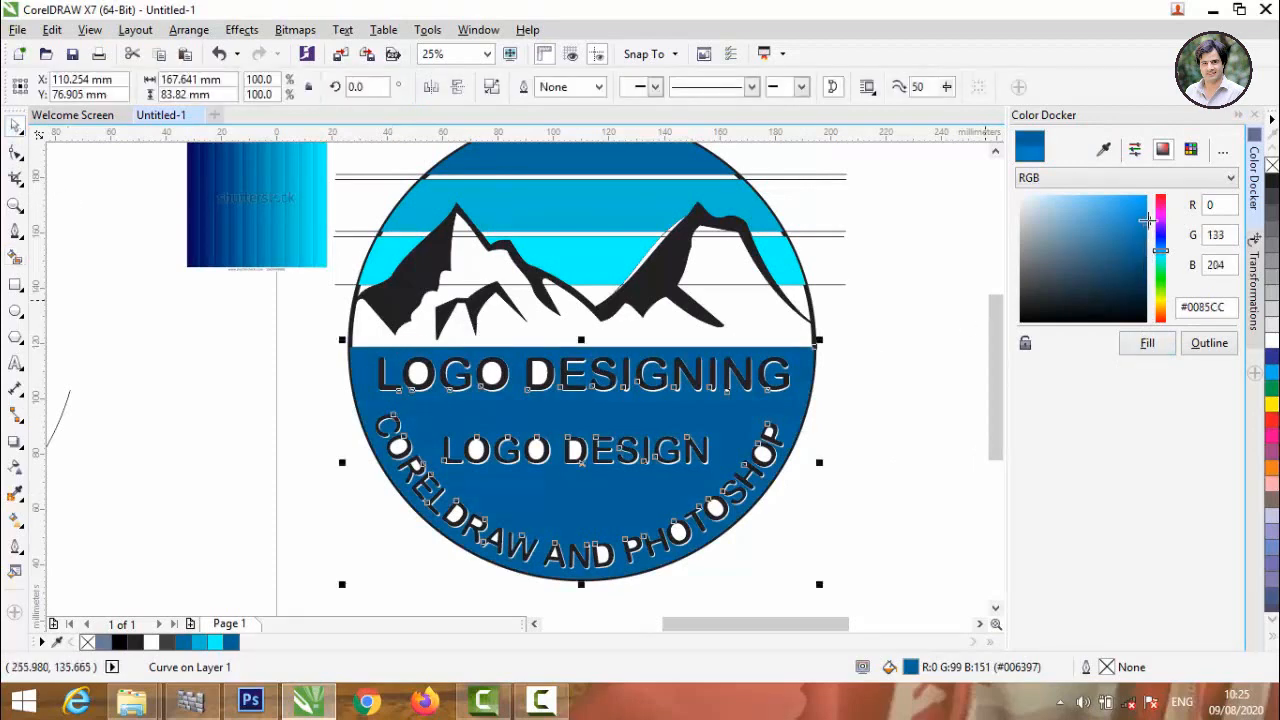
click(1150, 343)
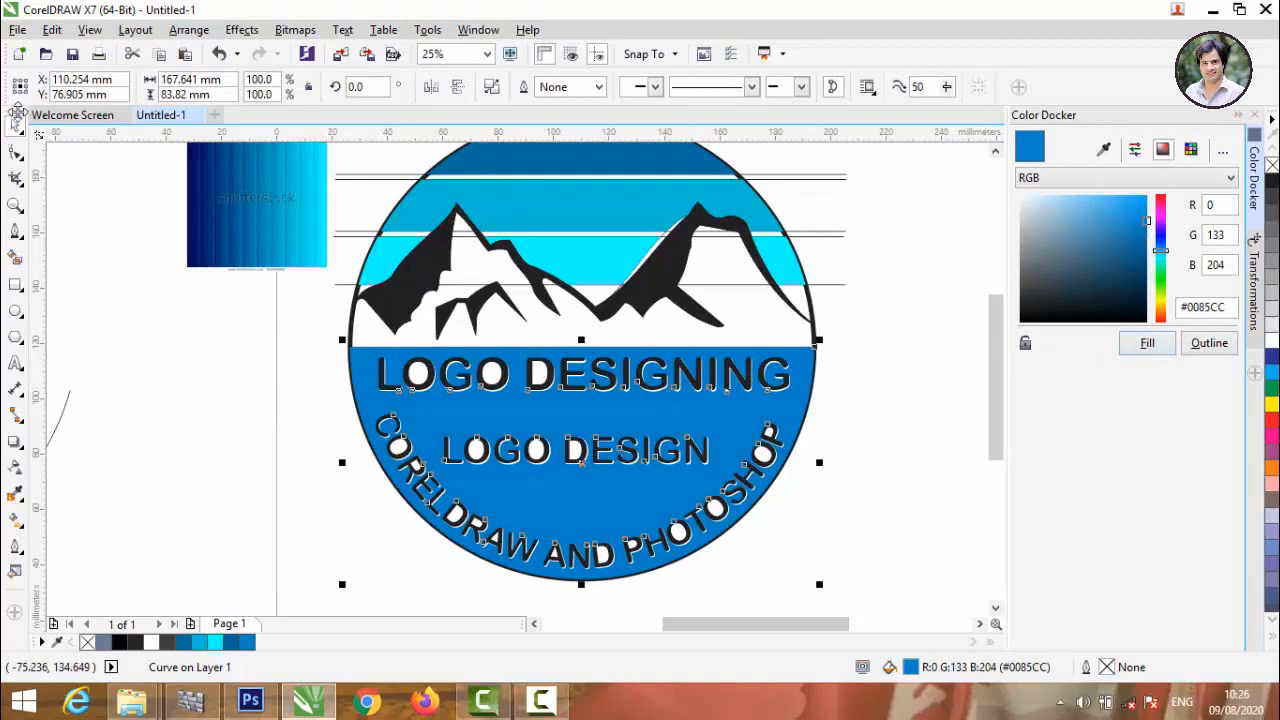
click(214, 200)
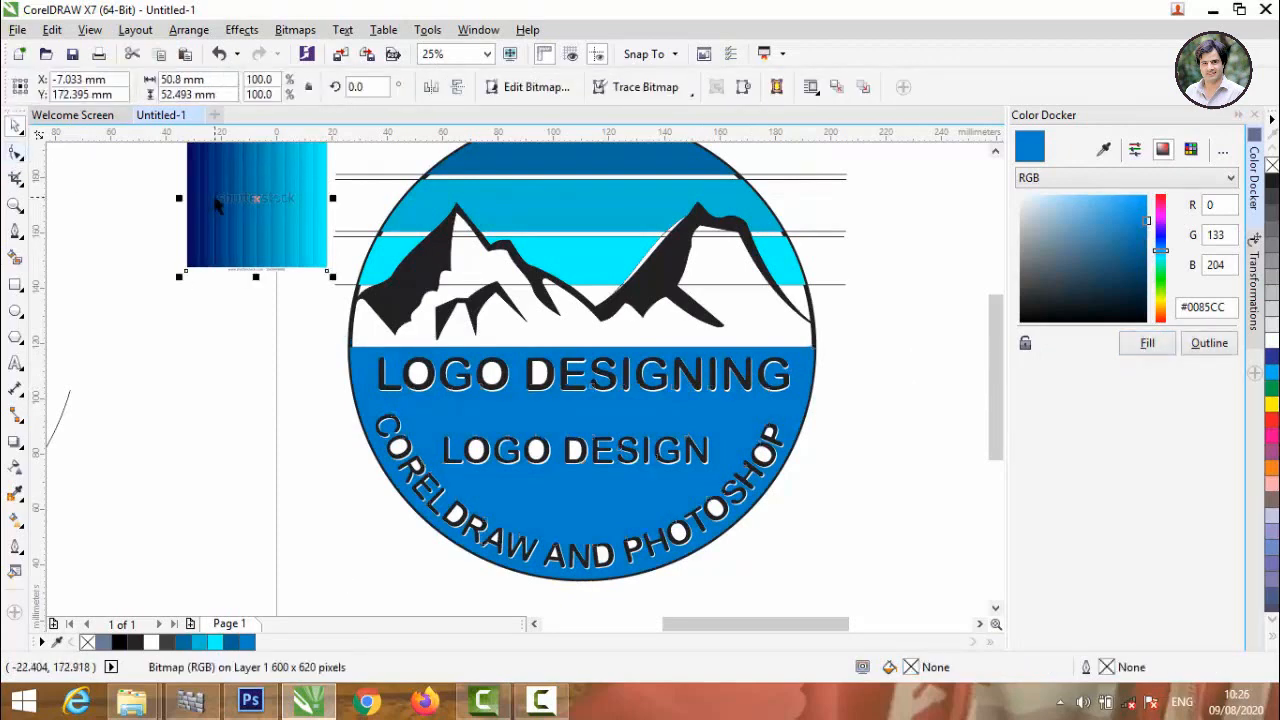
key(Delete)
Set the outline width of all the logo's objects to None.
scroll(183, 320, down, 3)
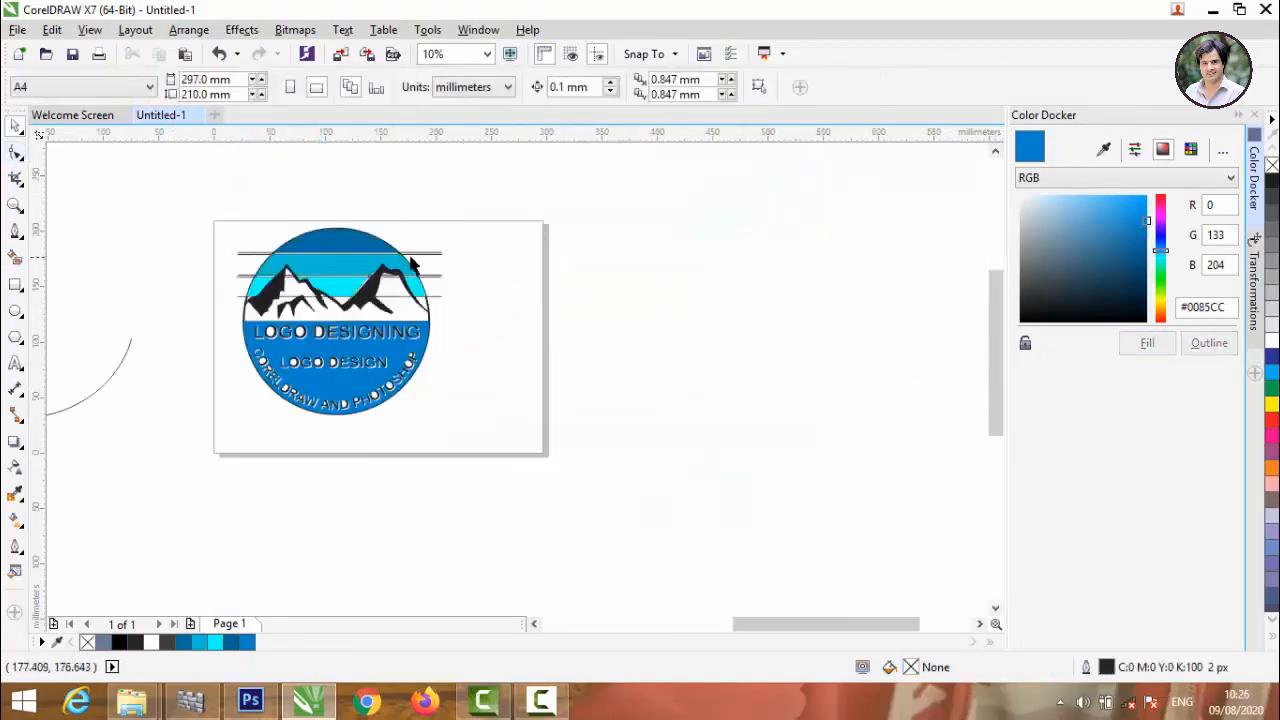
scroll(414, 270, up, 2)
scroll(487, 302, down, 2)
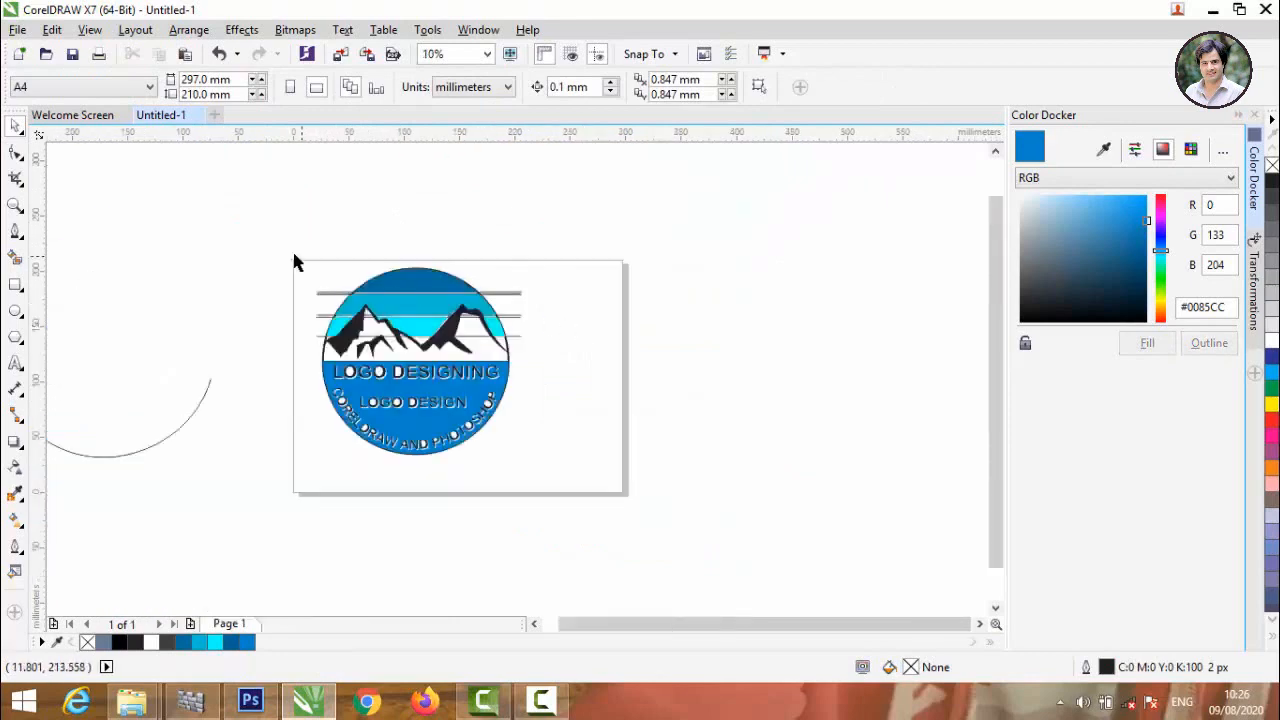
drag(191, 200, 565, 483)
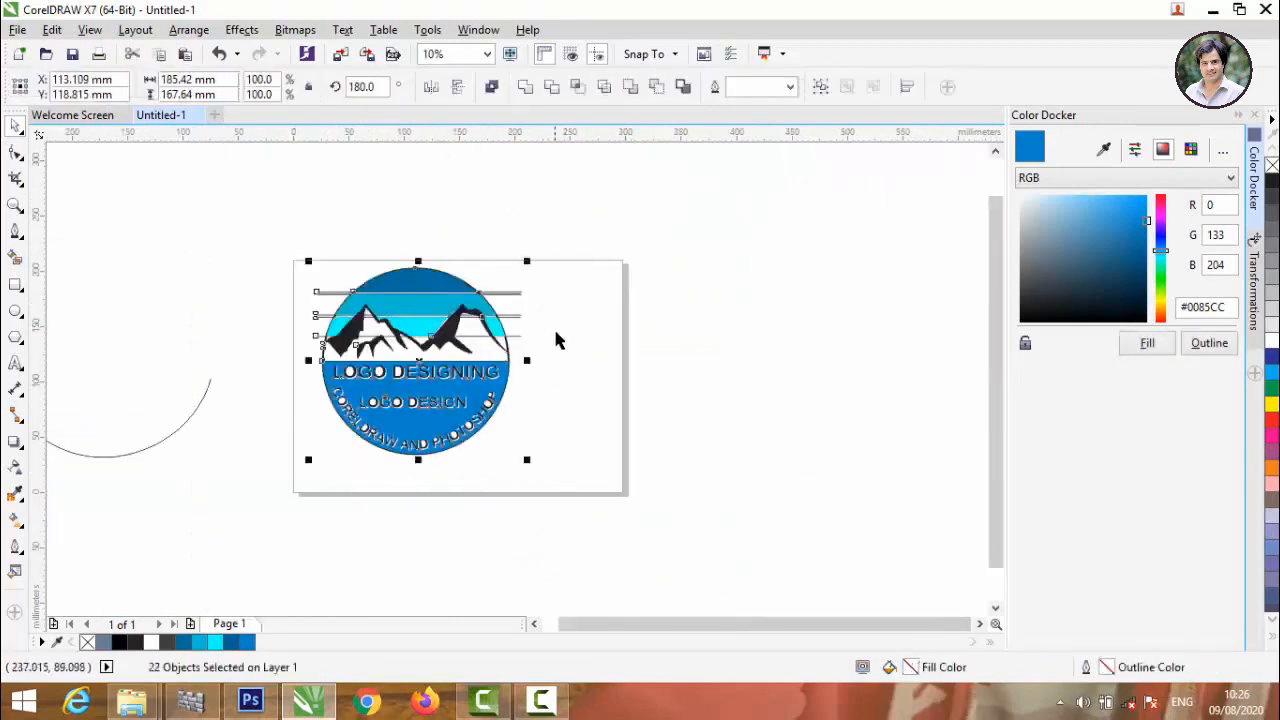
click(790, 87)
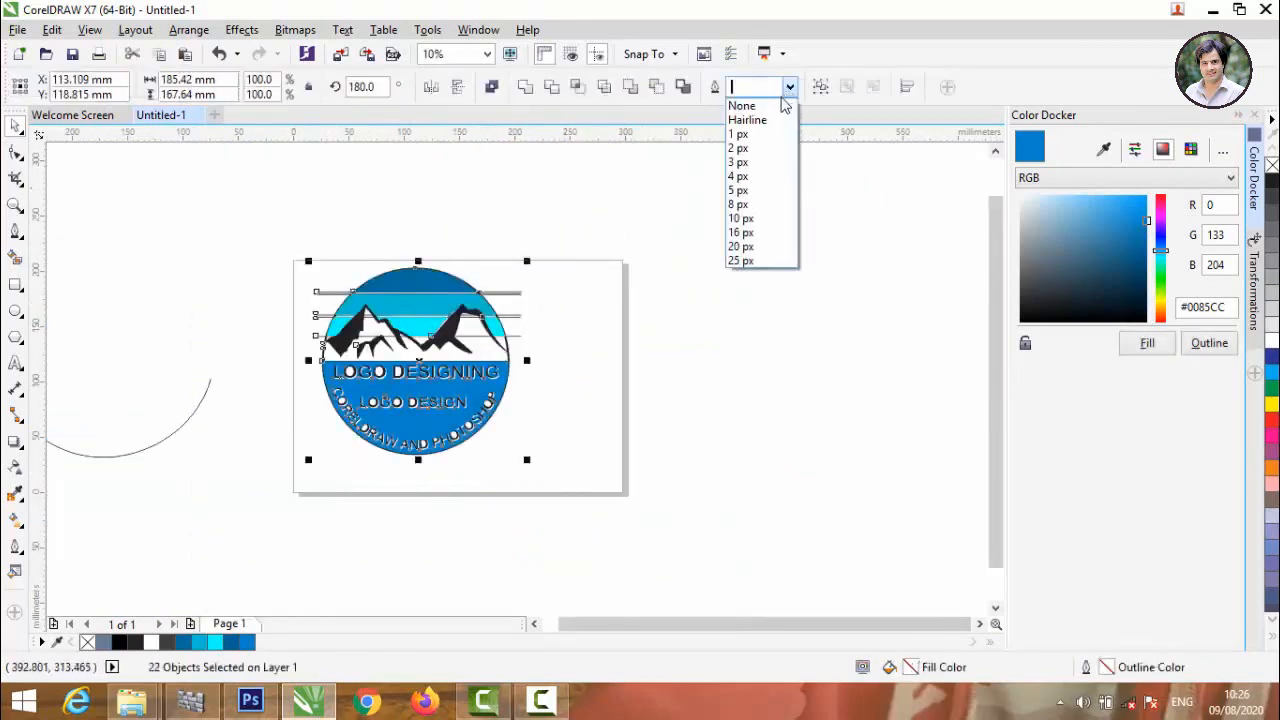
click(745, 104)
click(672, 287)
scroll(417, 325, up, 2)
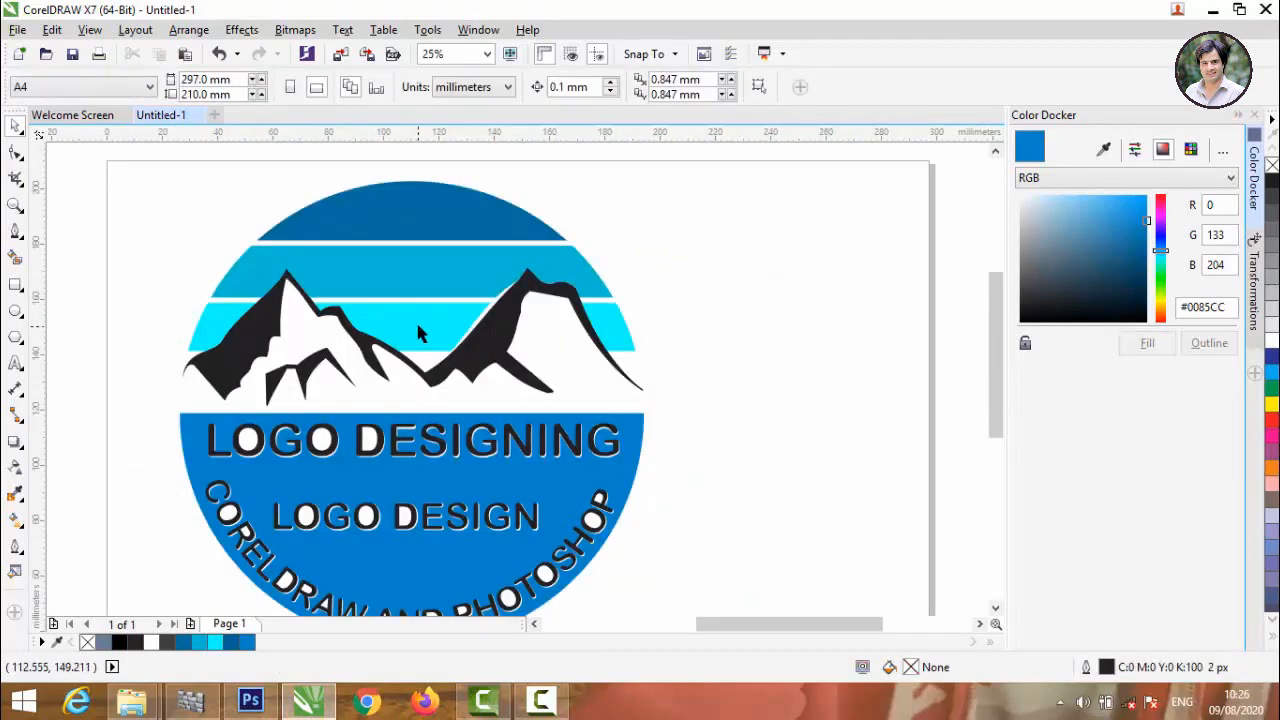
Delete the stray arc lying outside the page beside the logo.
scroll(418, 318, down, 2)
drag(212, 245, 593, 506)
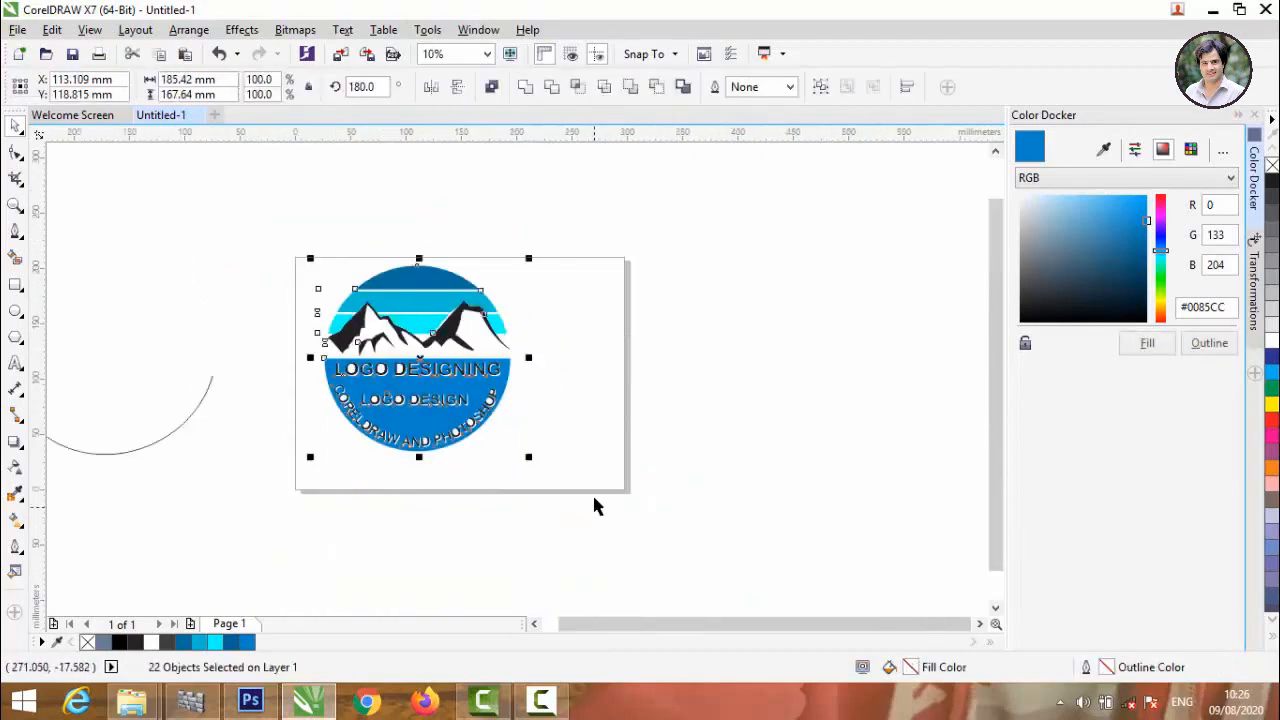
click(592, 455)
scroll(385, 343, up, 2)
scroll(330, 370, down, 2)
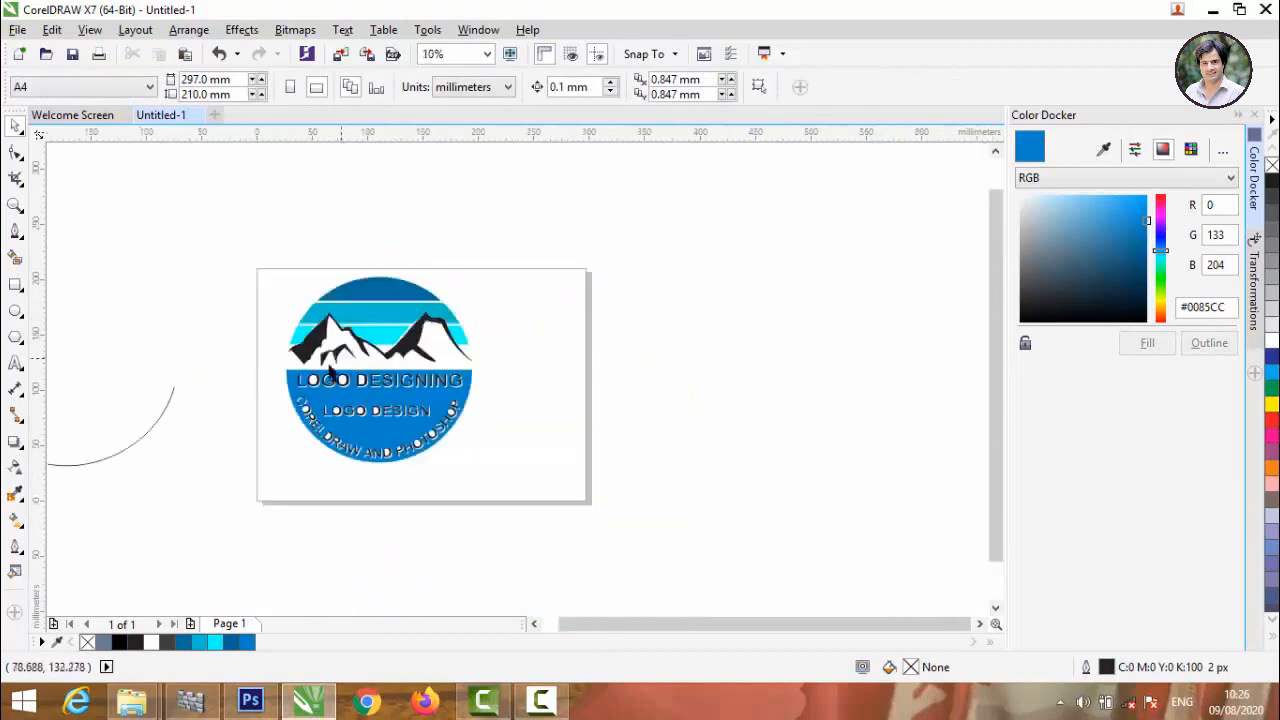
click(170, 397)
key(Delete)
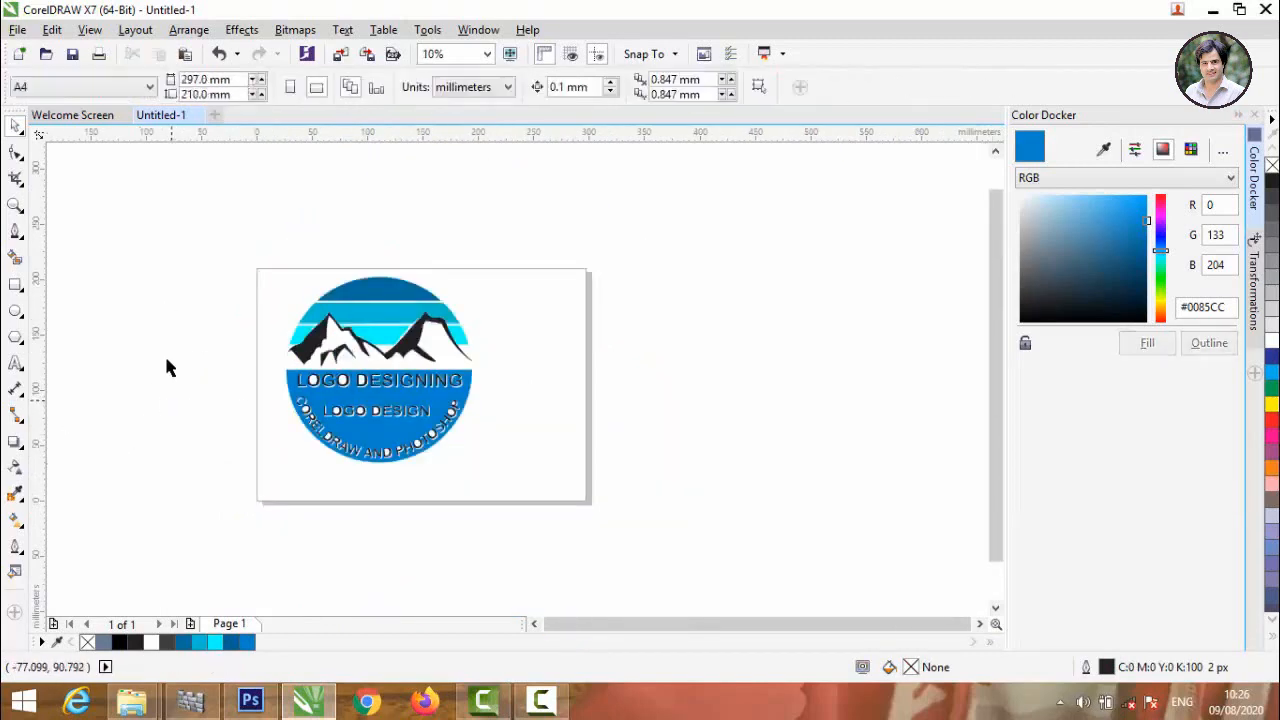
Group all the objects that make up the logo.
drag(447, 357, 590, 510)
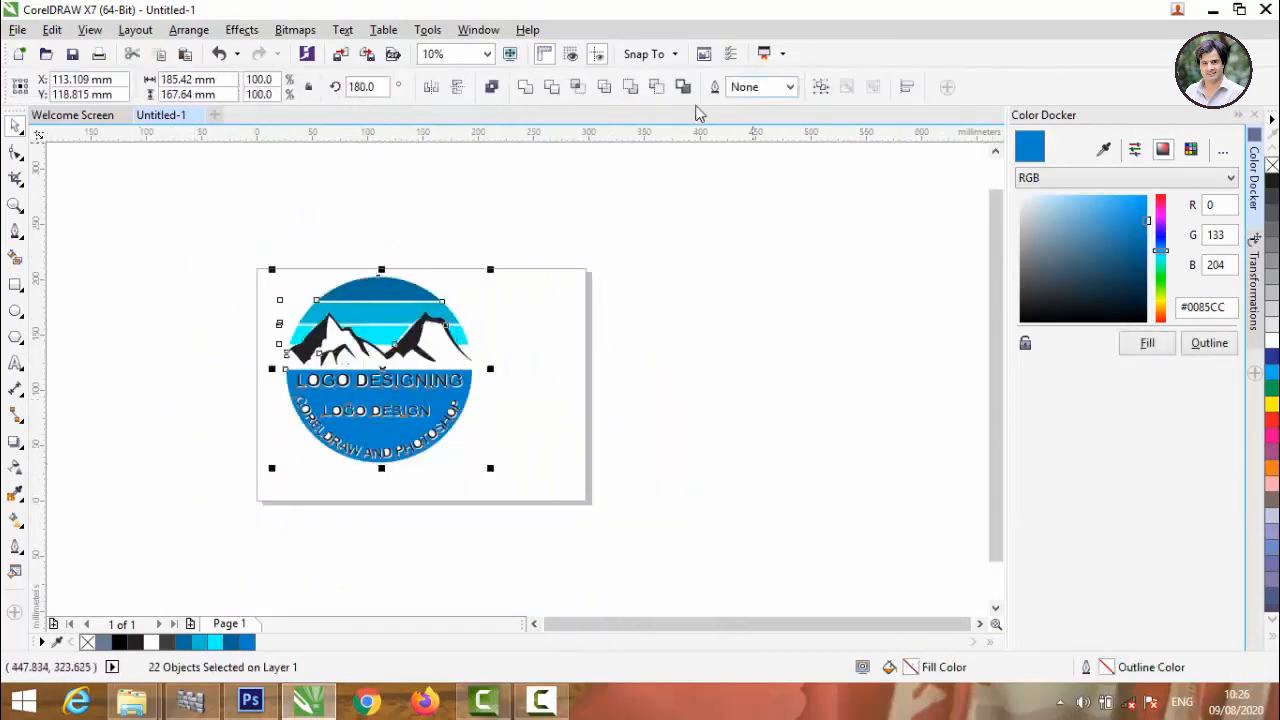
click(245, 285)
drag(155, 213, 599, 558)
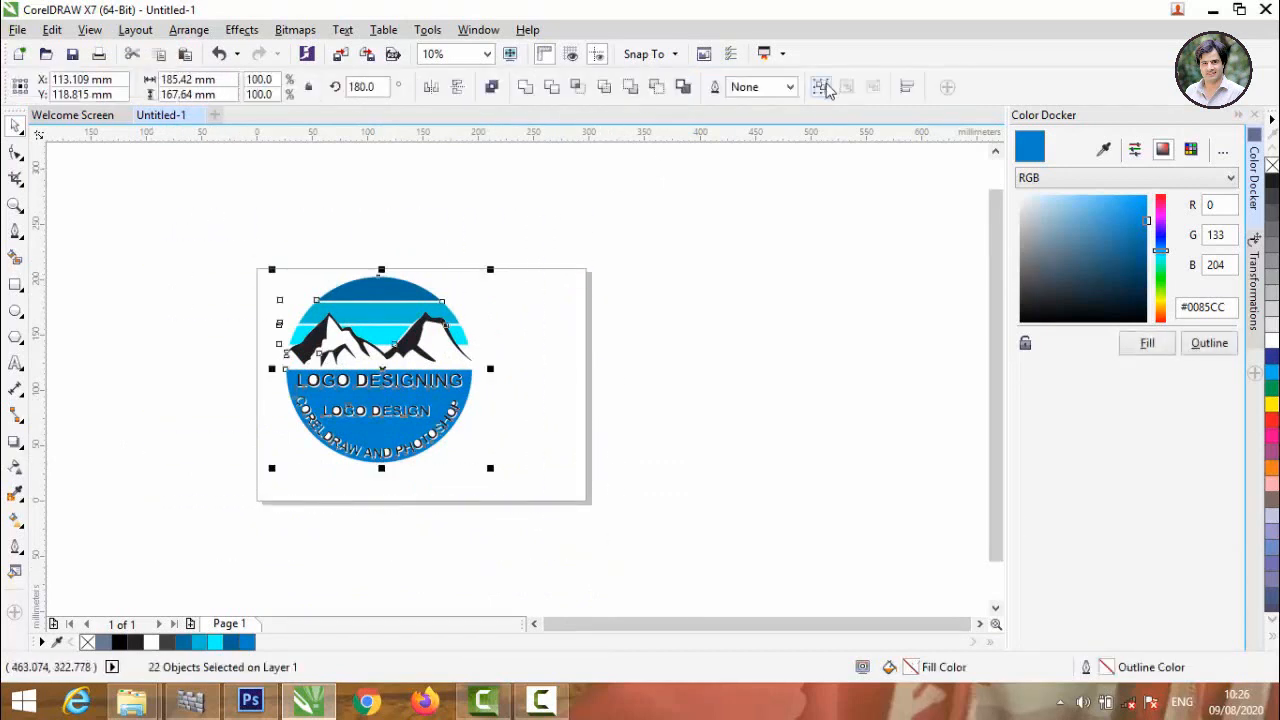
click(821, 88)
Export only the selected logo to the Desktop as a transparent RGB PNG named aRT.
click(17, 29)
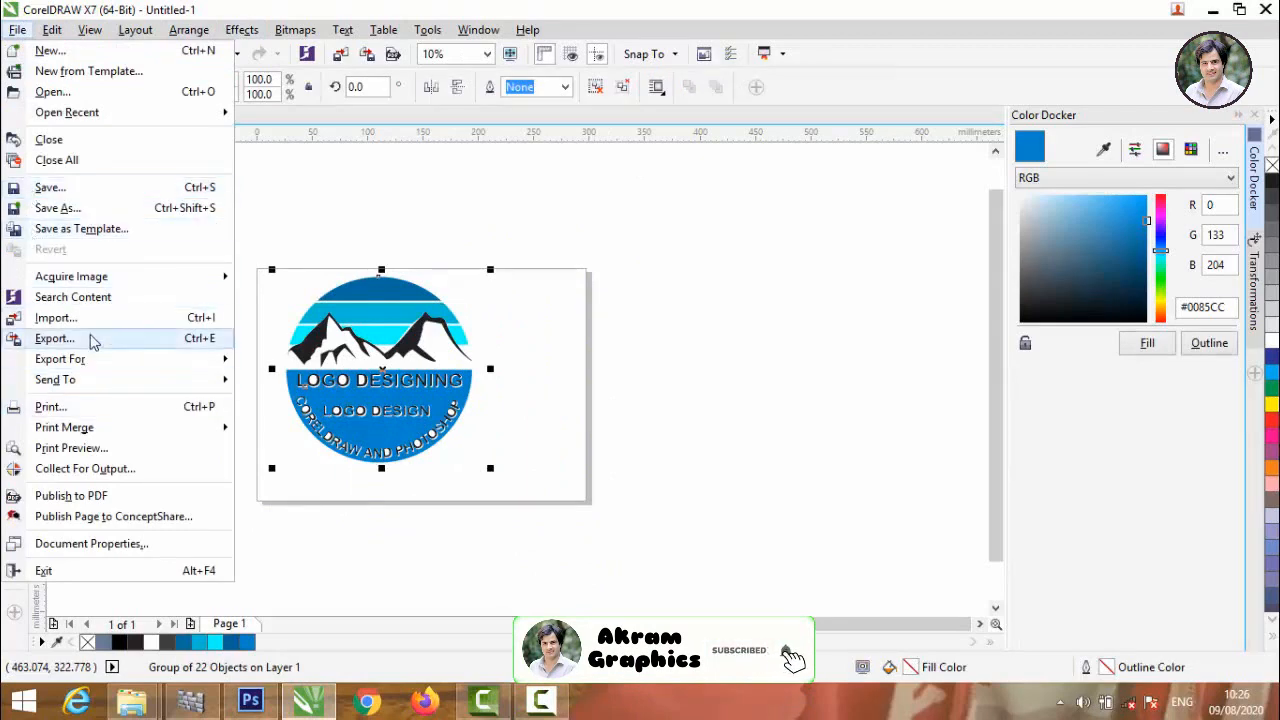
click(89, 340)
click(510, 412)
click(509, 370)
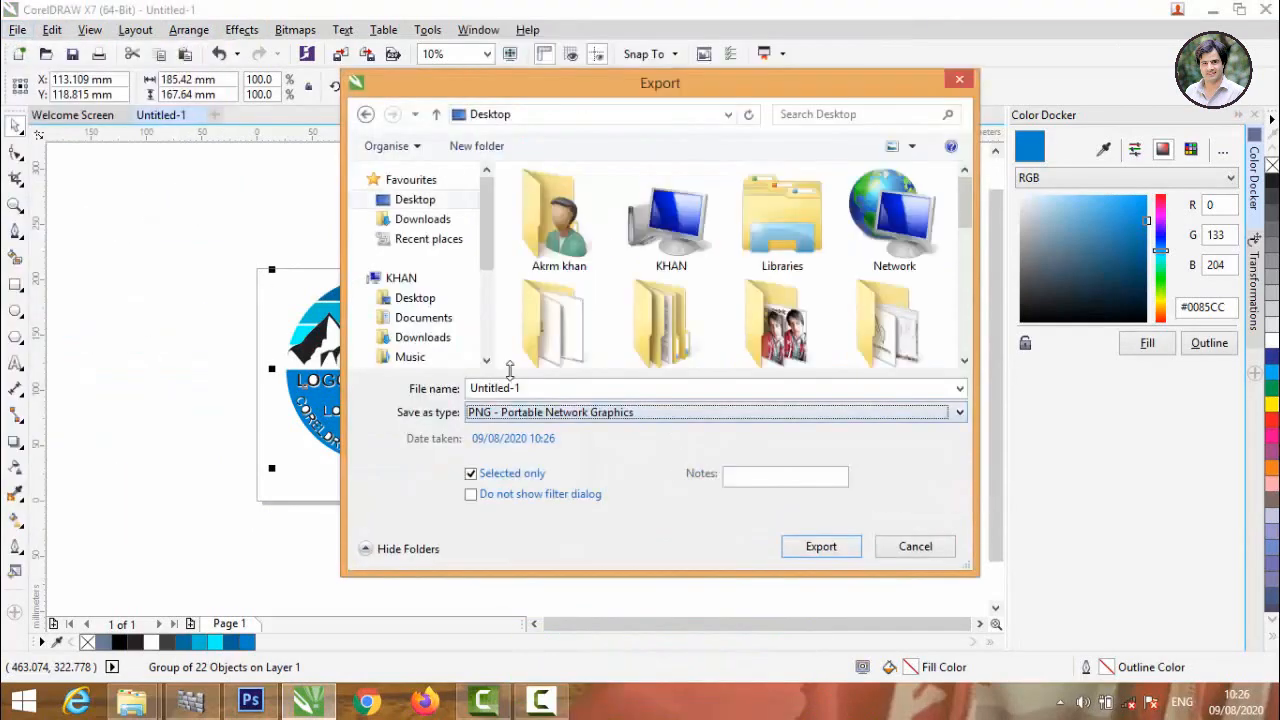
click(615, 393)
text(aRT)
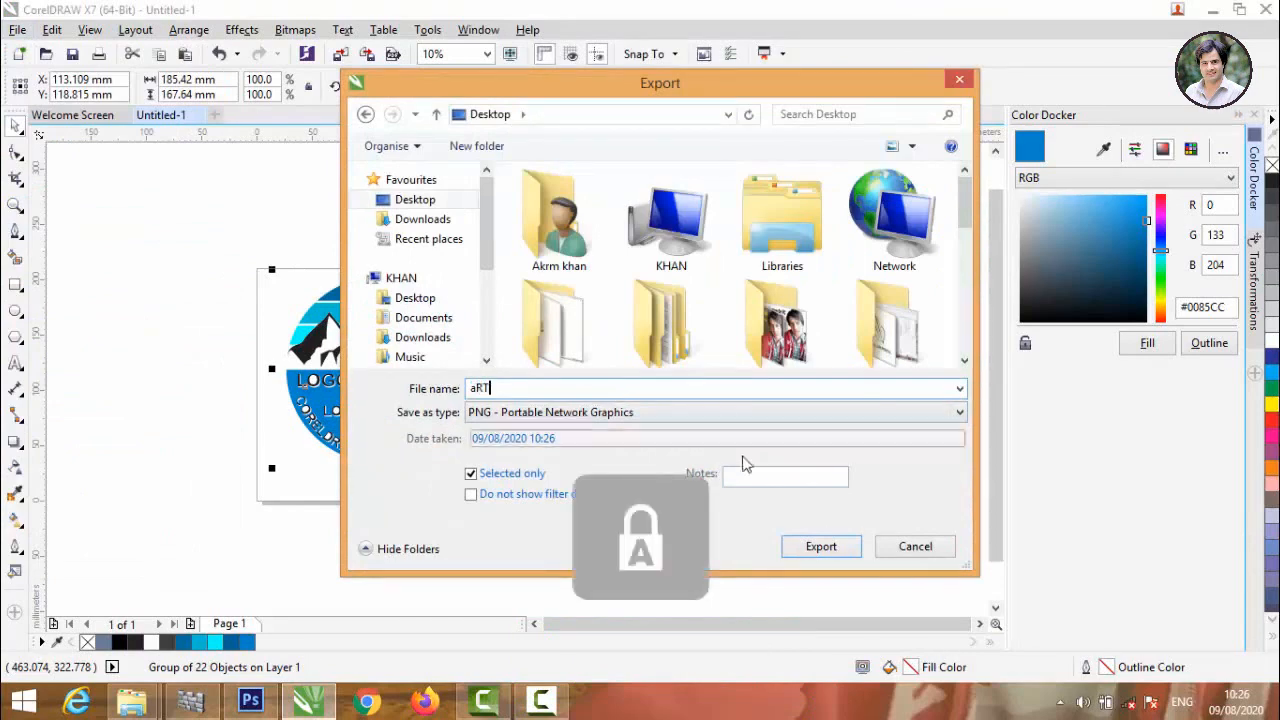
click(839, 548)
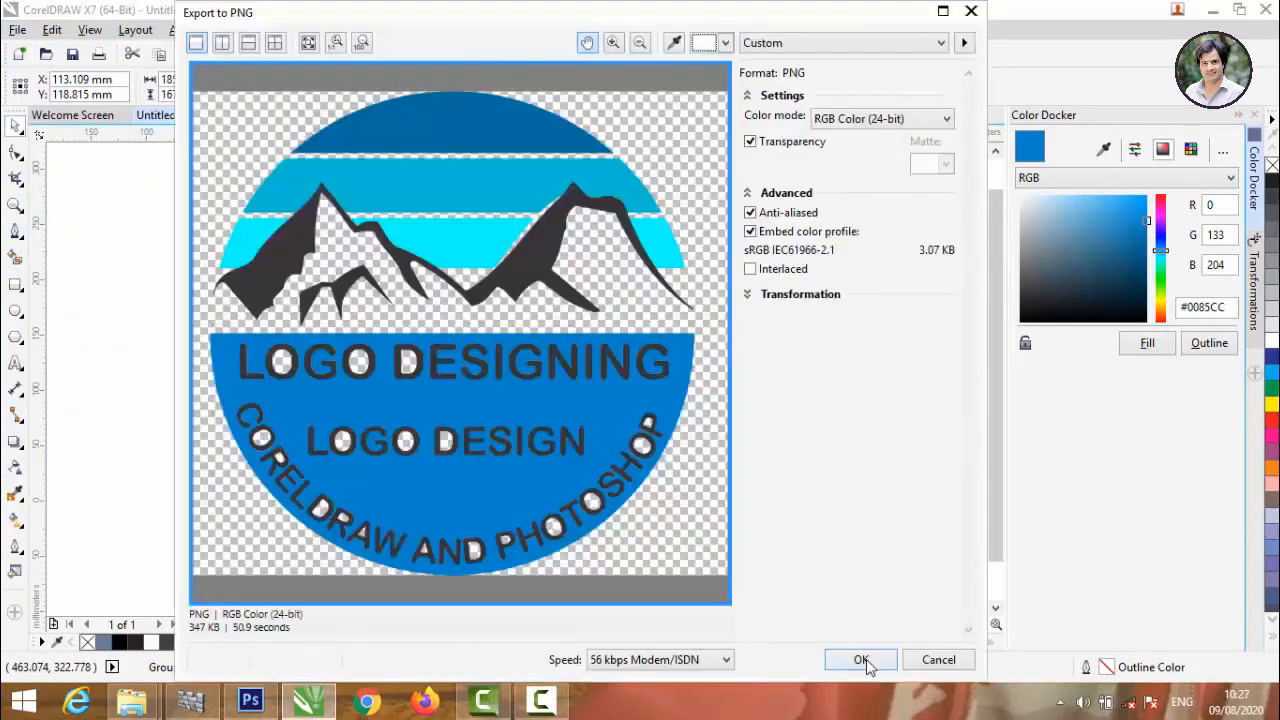
click(861, 660)
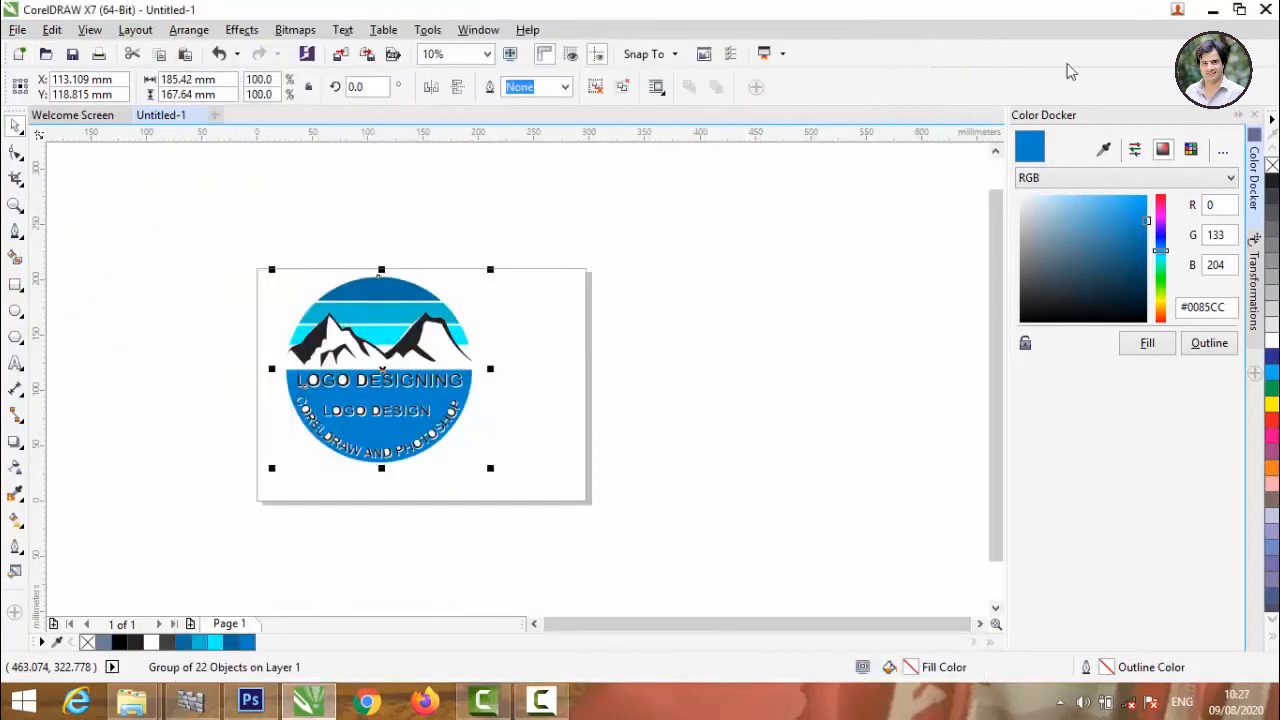
Switch to Photoshop and open the contents of the Placeholder smart object in the 01 Logo Mockup file.
click(1215, 9)
drag(287, 225, 474, 451)
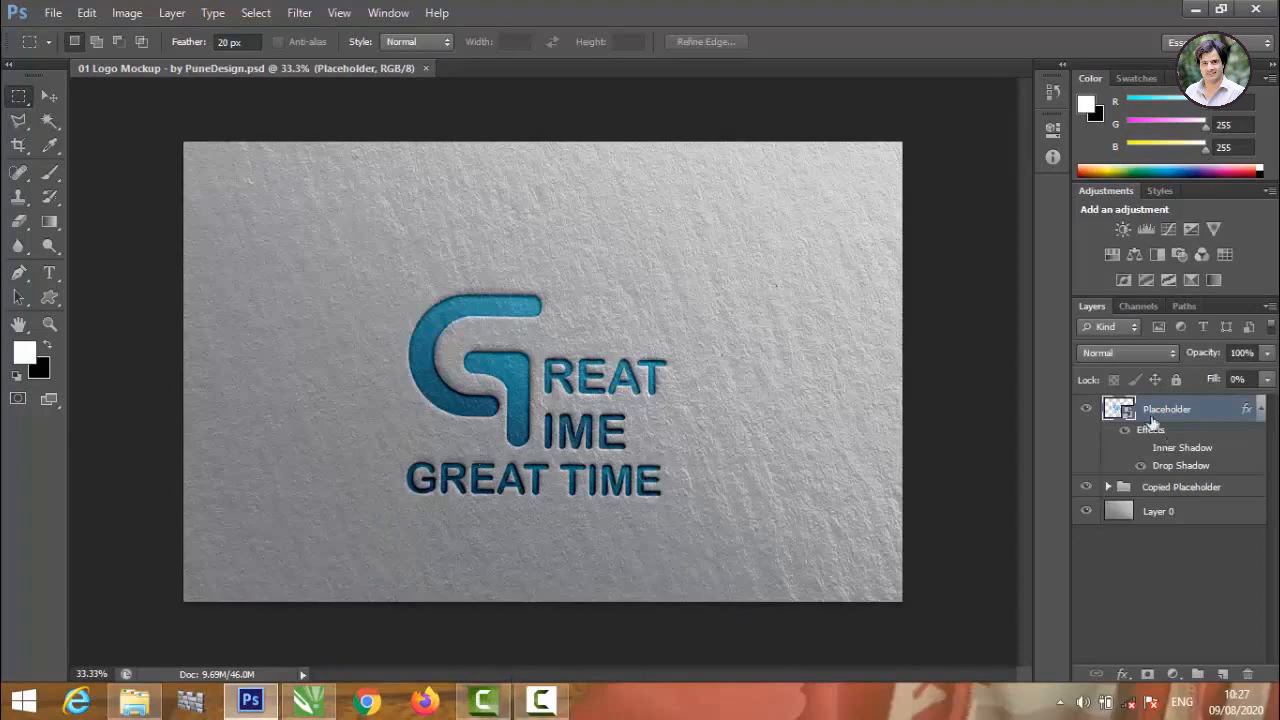
double_click(1116, 410)
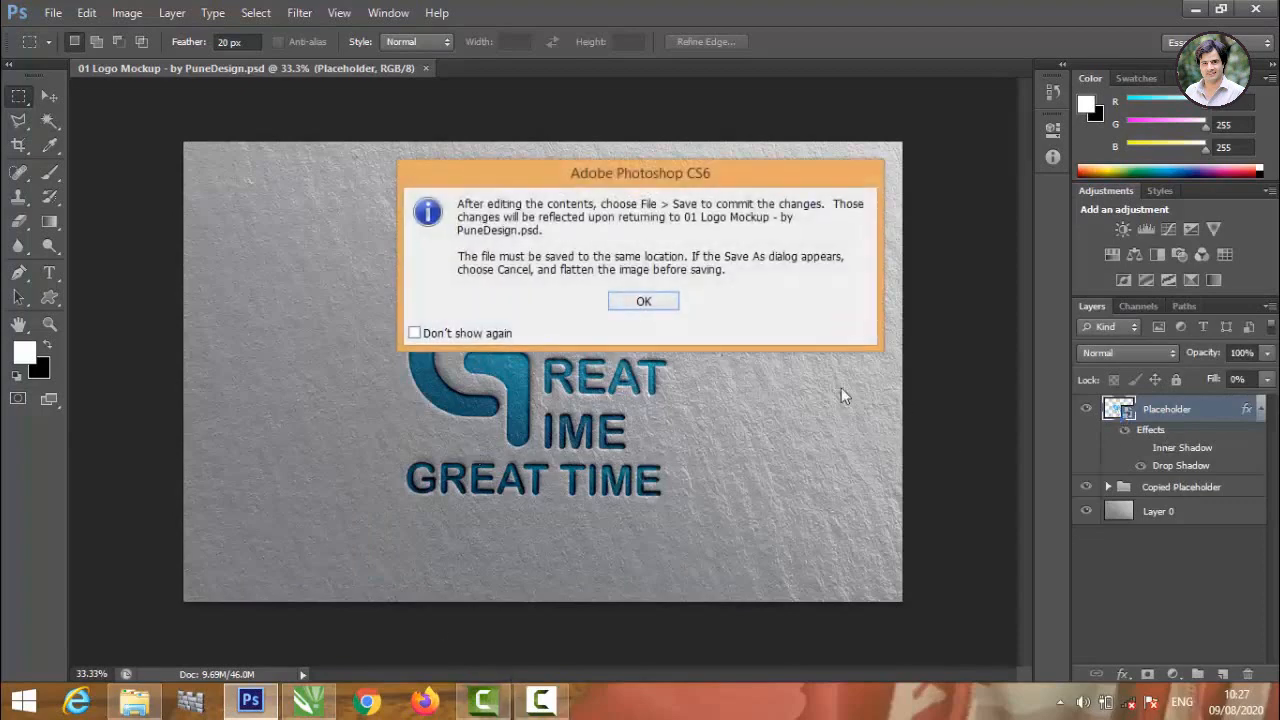
click(645, 302)
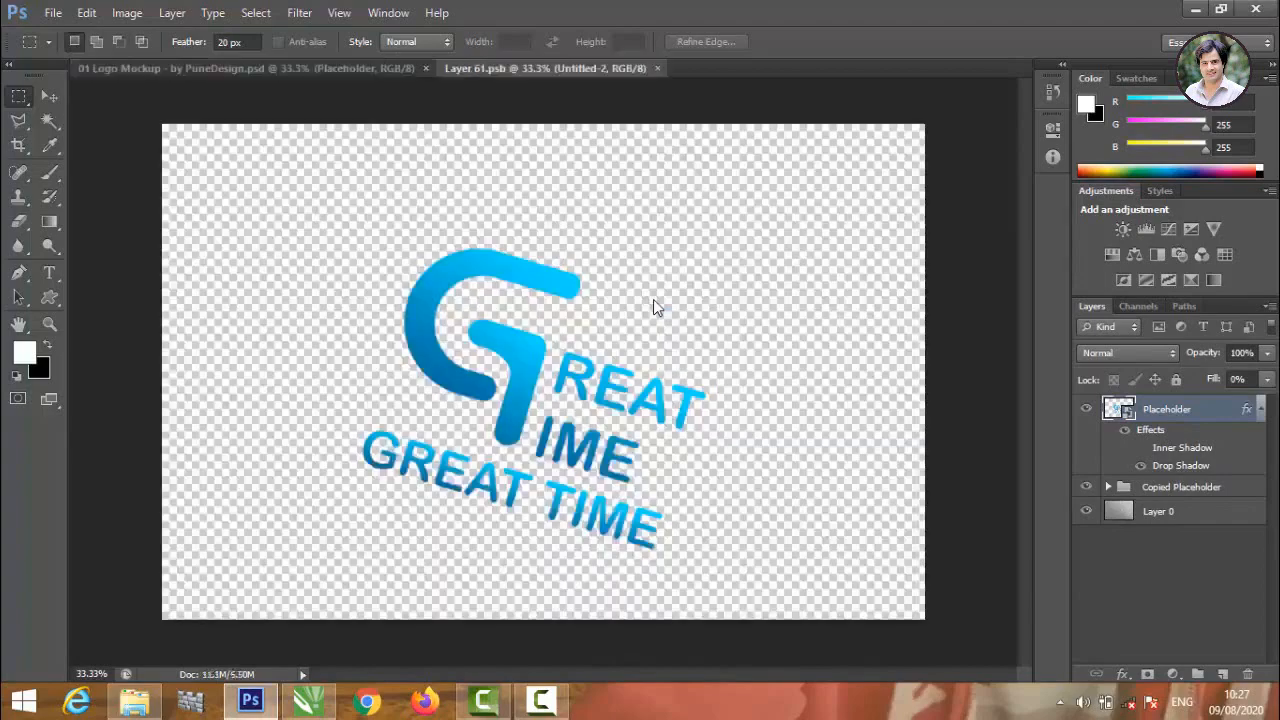
Place the aRT image from the desktop into the open Layer 61.psb document.
click(1192, 10)
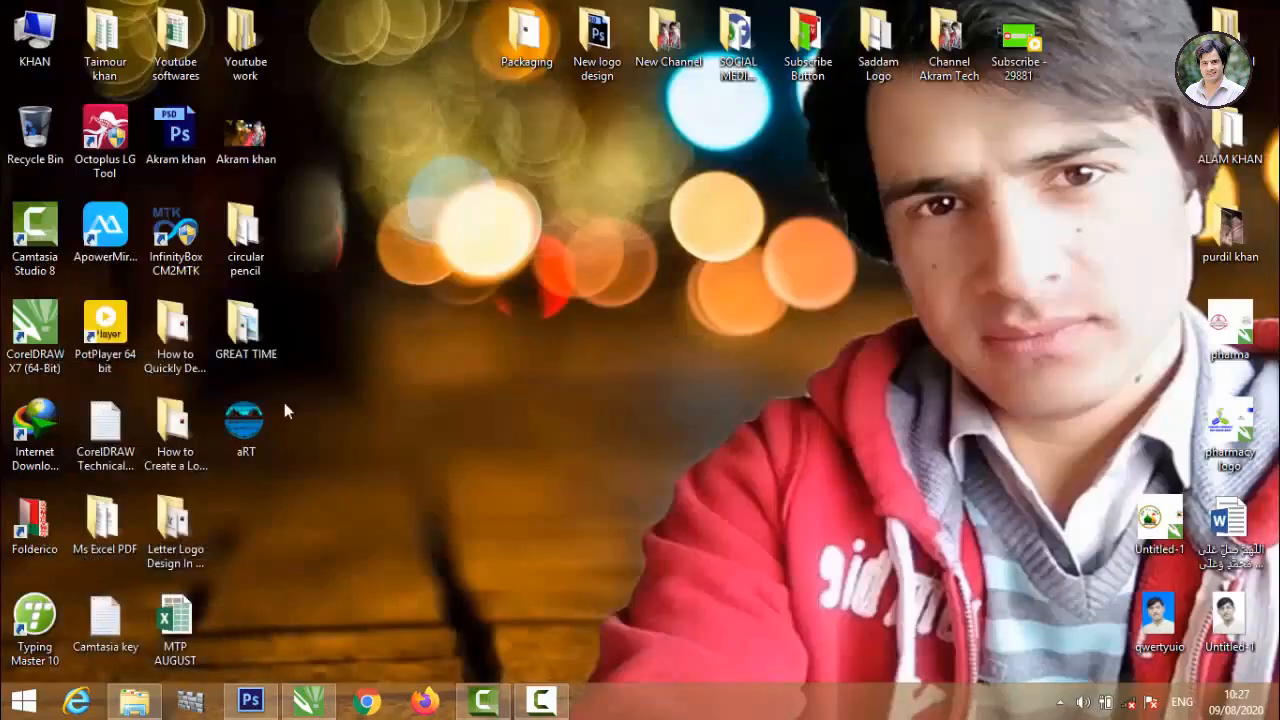
drag(248, 425, 490, 330)
drag(530, 525, 457, 286)
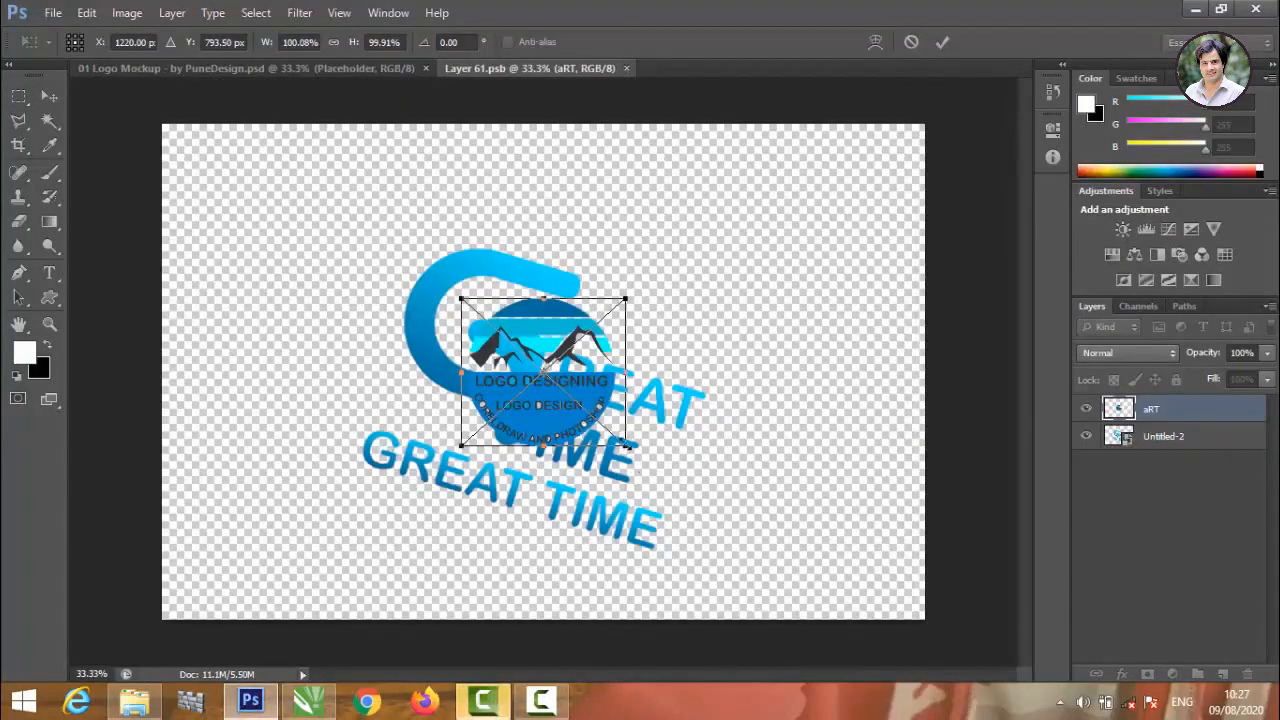
Enlarge the placed logo to about 147%, rotate it clockwise to match the slanted GREAT TIME logo, and position it over that logo.
drag(625, 445, 703, 516)
drag(720, 287, 735, 338)
drag(611, 330, 560, 295)
click(948, 41)
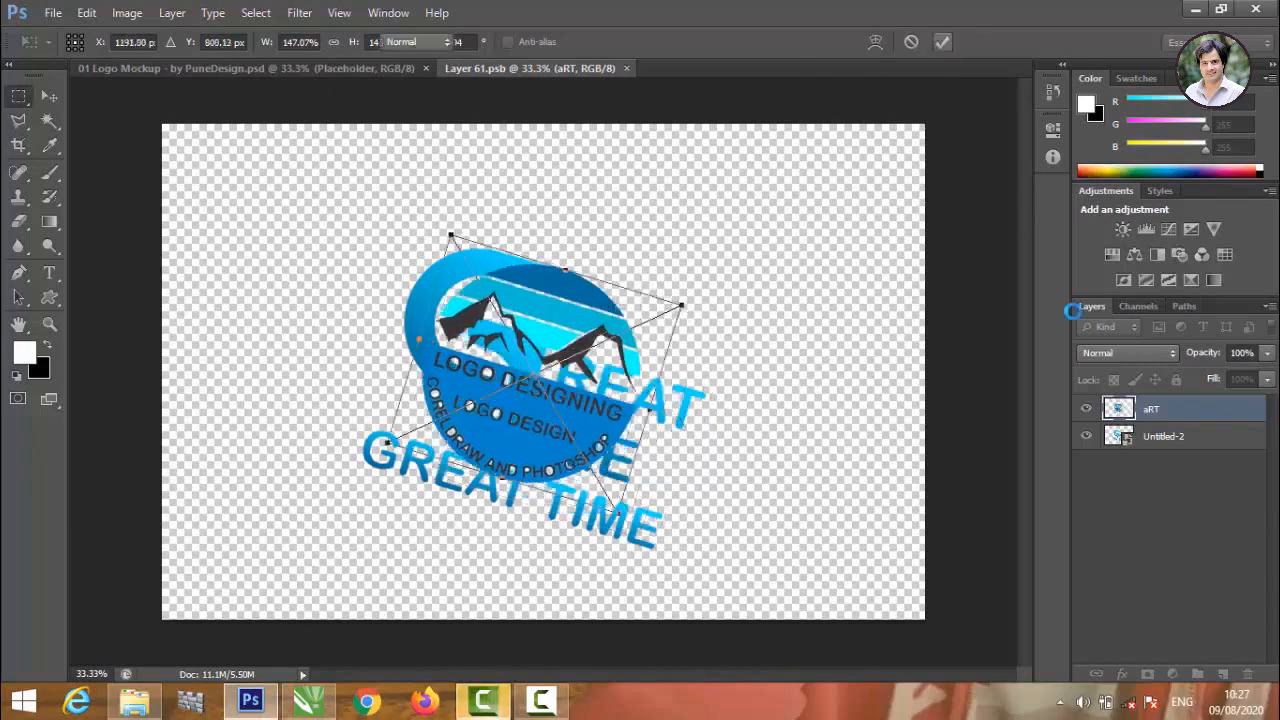
Delete the Untitled-2 layer holding the old logo, and close Layer 61.psb with its changes saved.
click(1187, 437)
right_click(1187, 437)
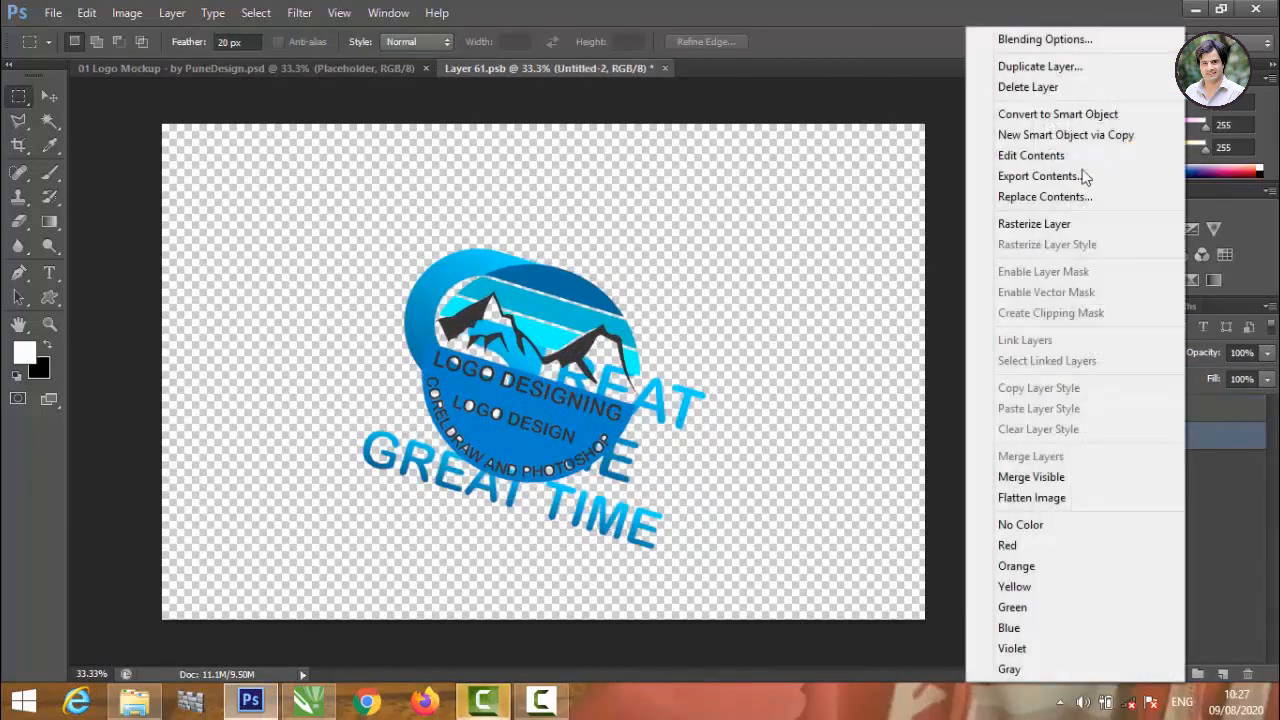
click(1020, 88)
click(496, 252)
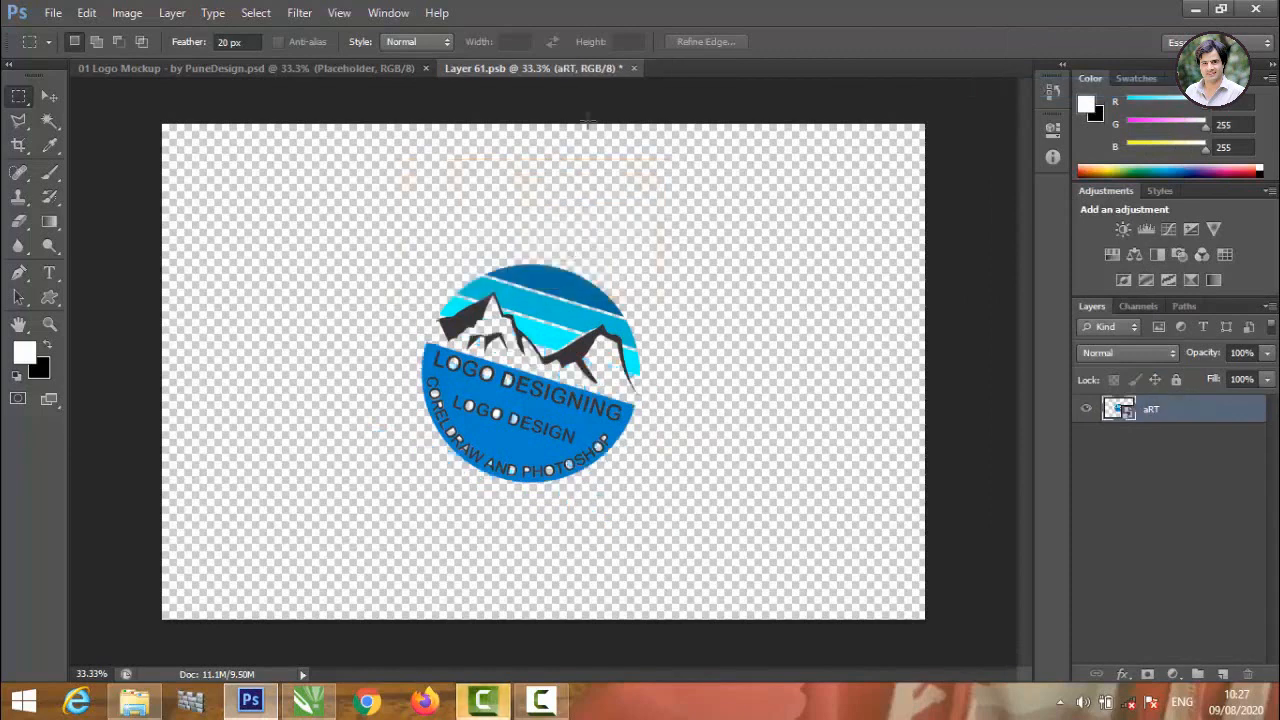
click(633, 68)
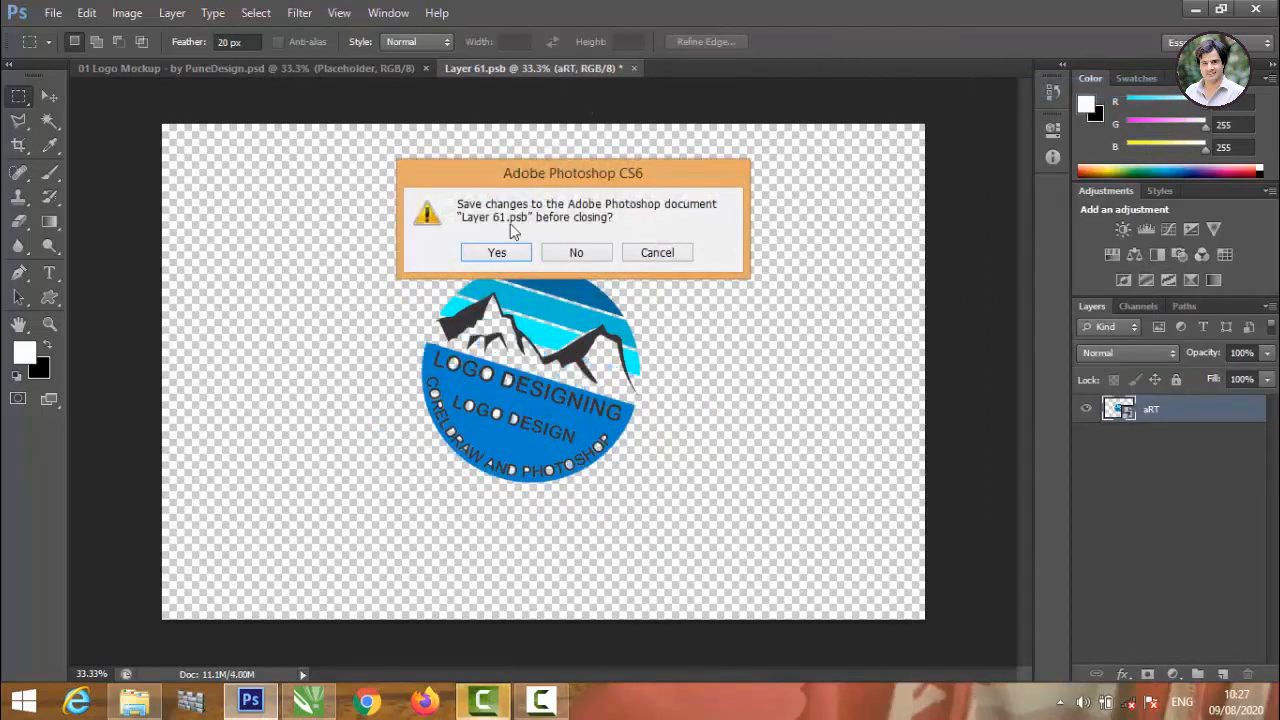
click(497, 253)
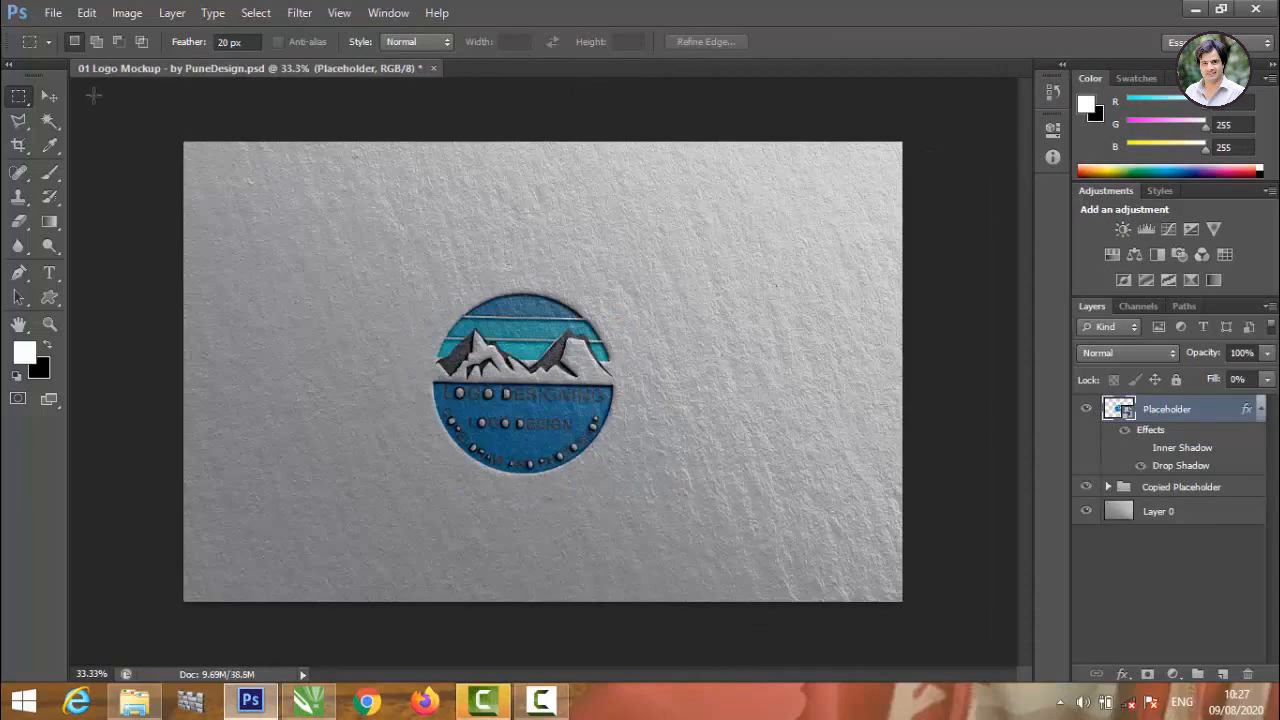
click(49, 96)
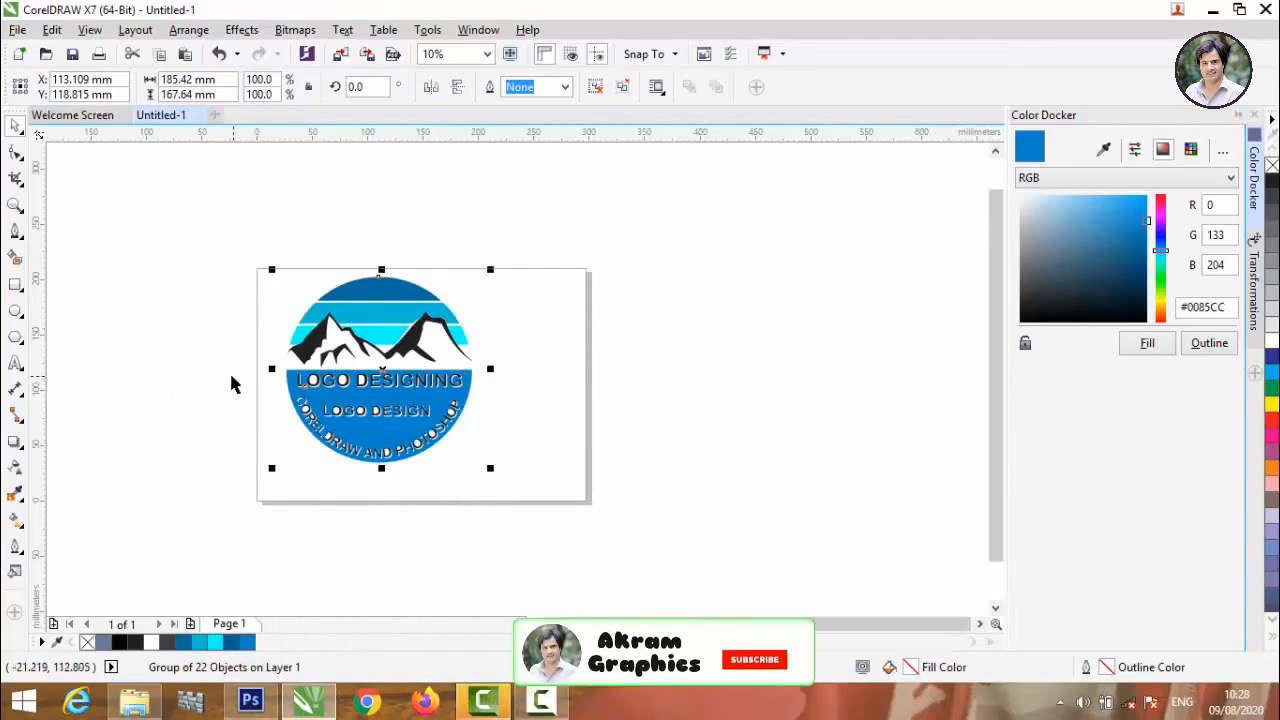
scroll(231, 385, up, 2)
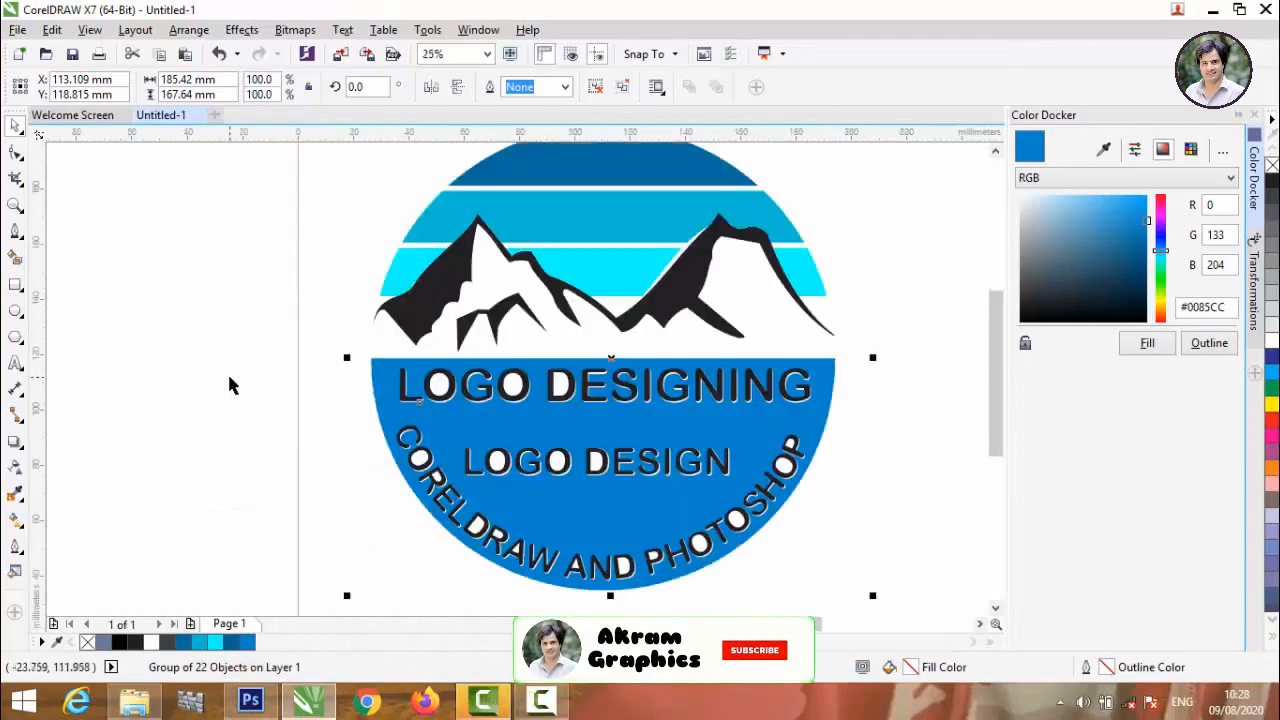
click(229, 380)
scroll(229, 380, down, 2)
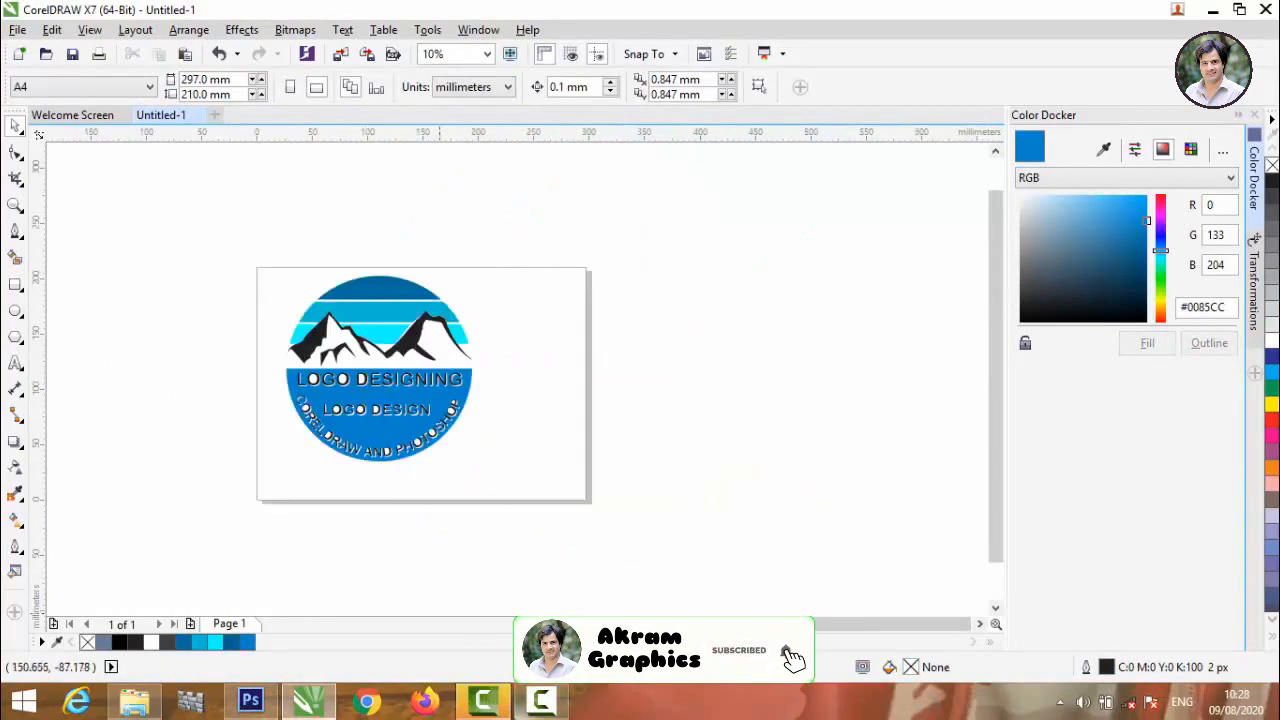
click(483, 702)
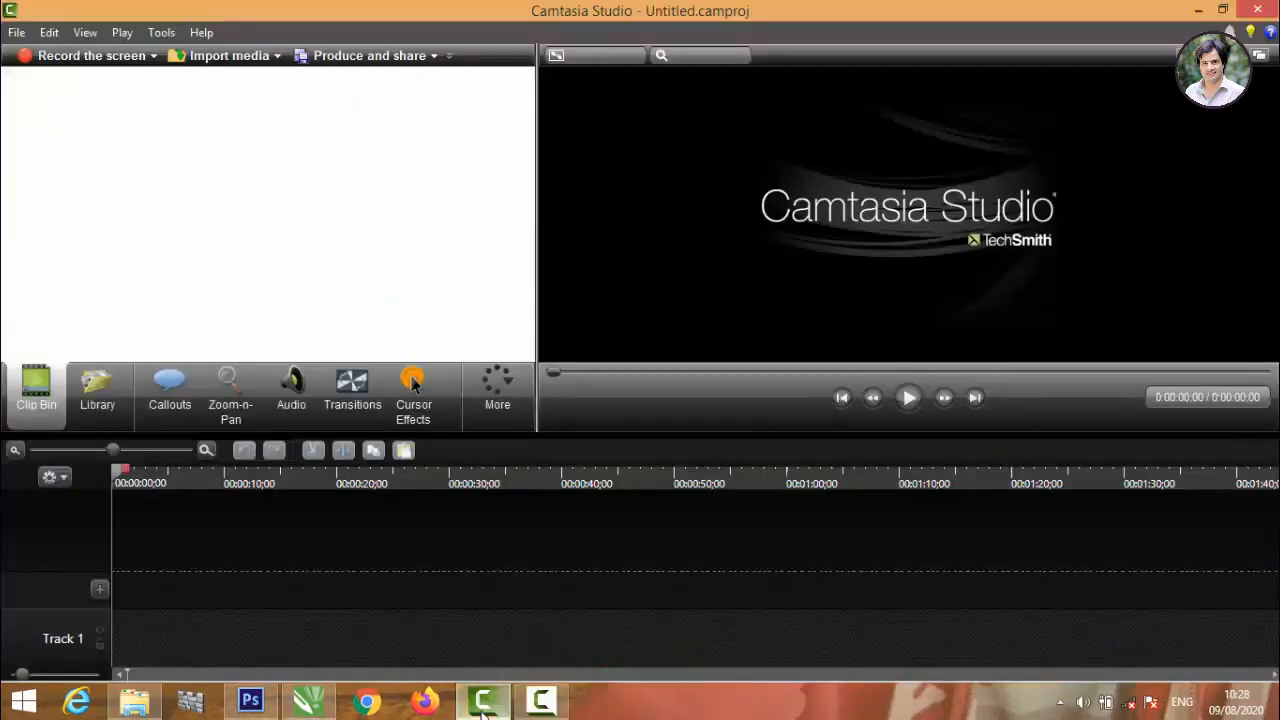
click(550, 713)
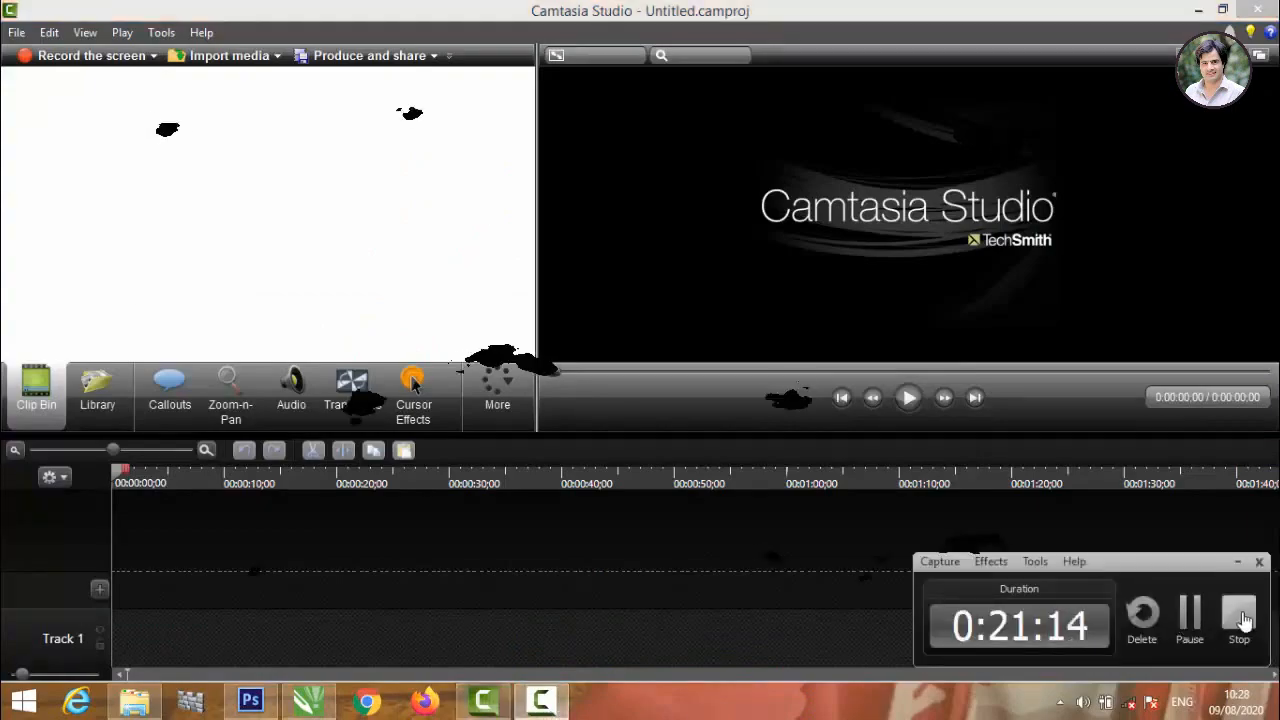